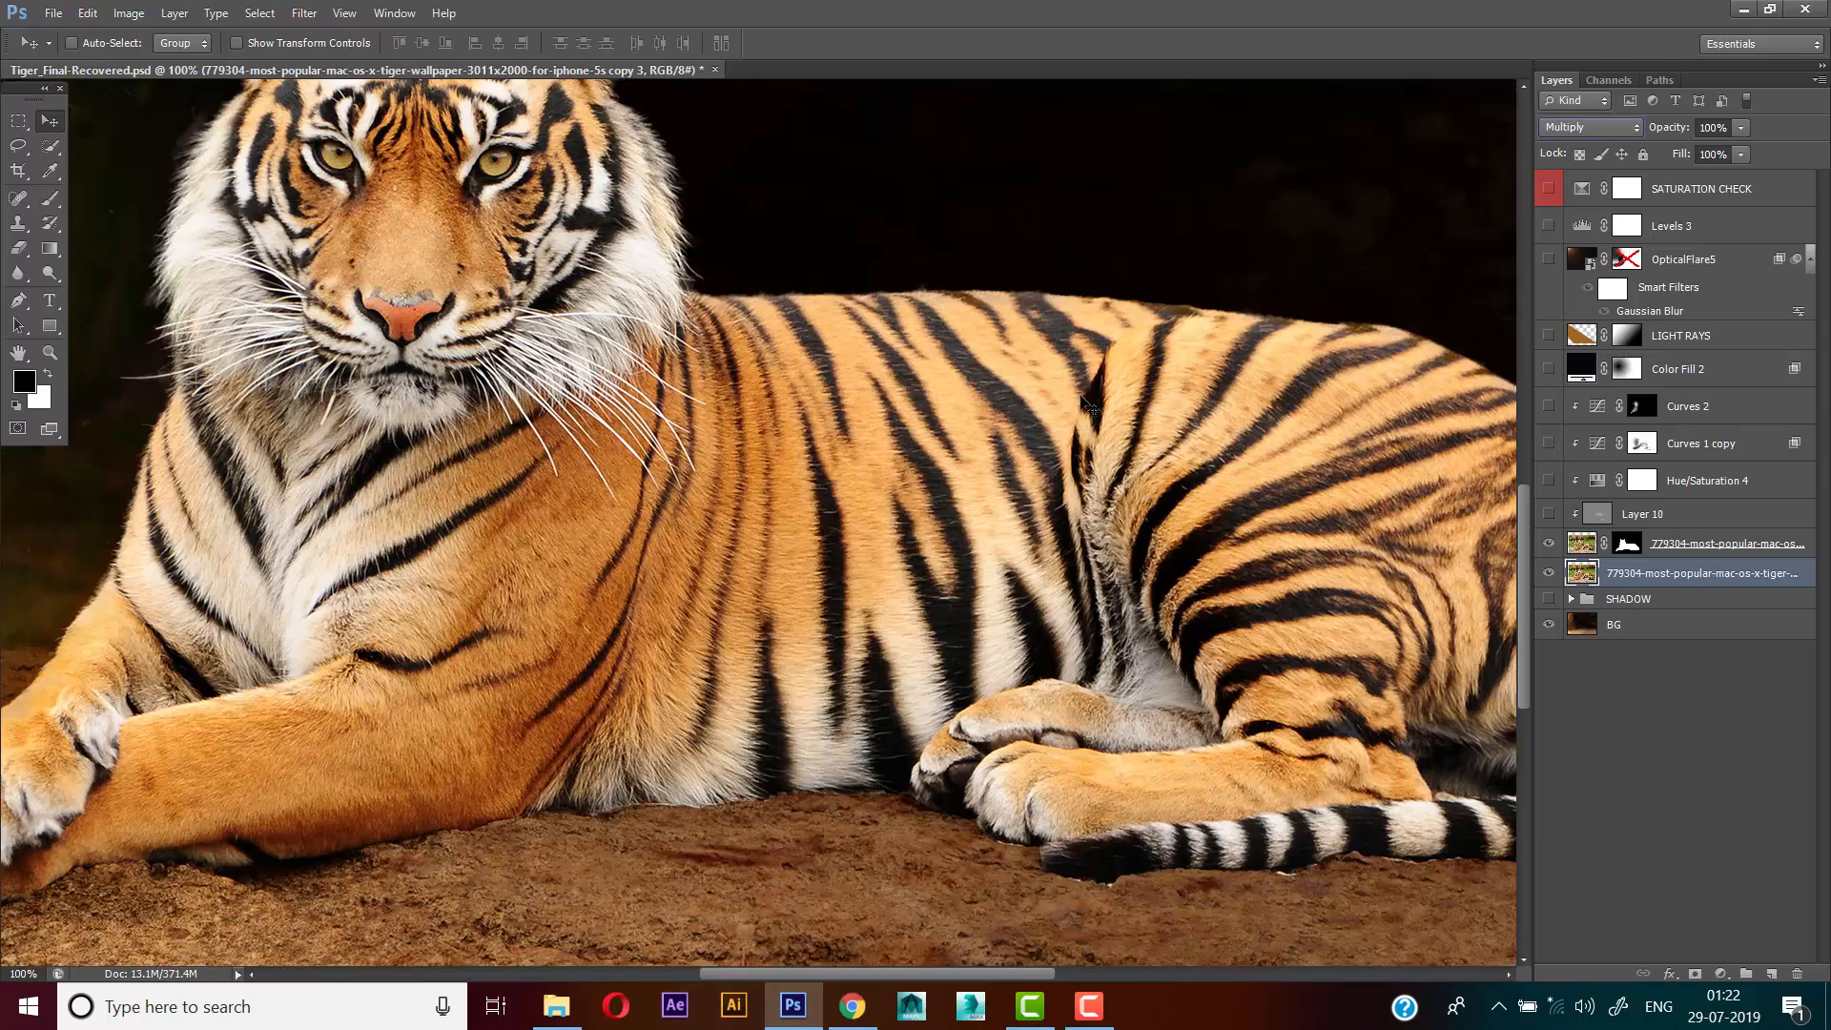
Brighten the selected Multiply tiger-photo layer with Levels, setting the white input to 151 and the midtone to 0.65
key("ctrl+minus")
key("ctrl+minus")
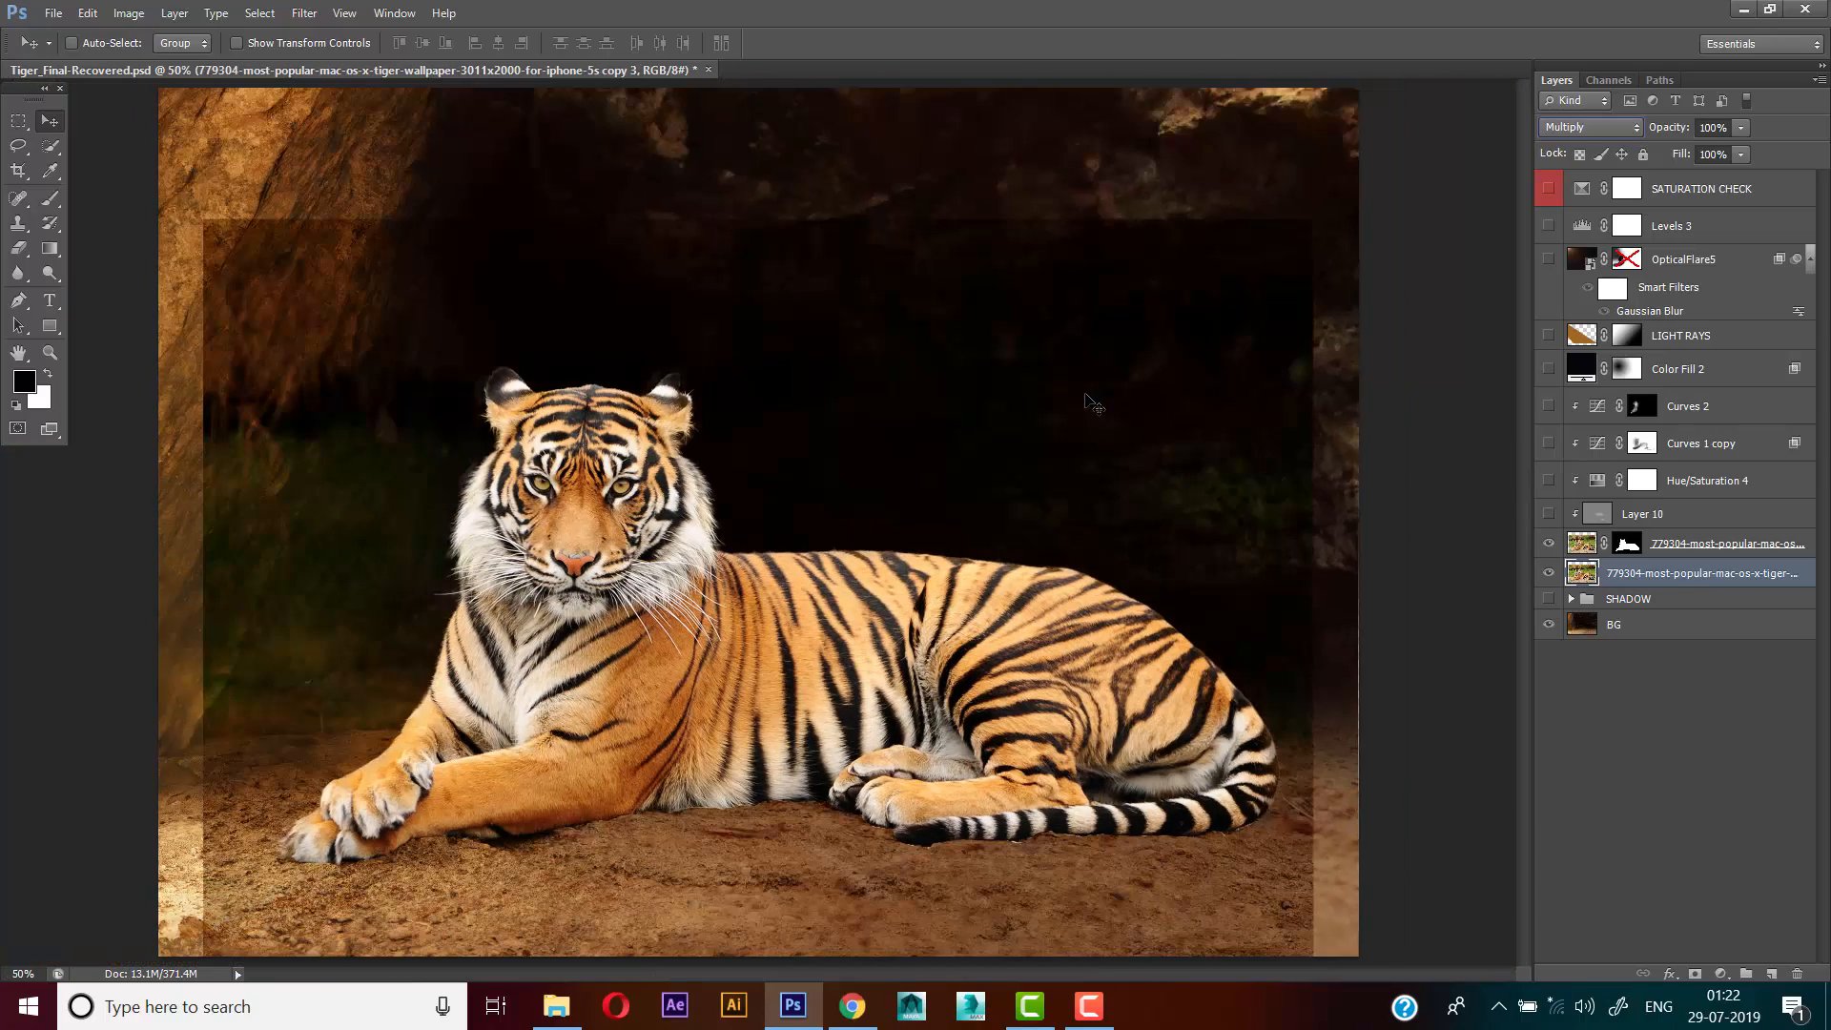
key("ctrl+l")
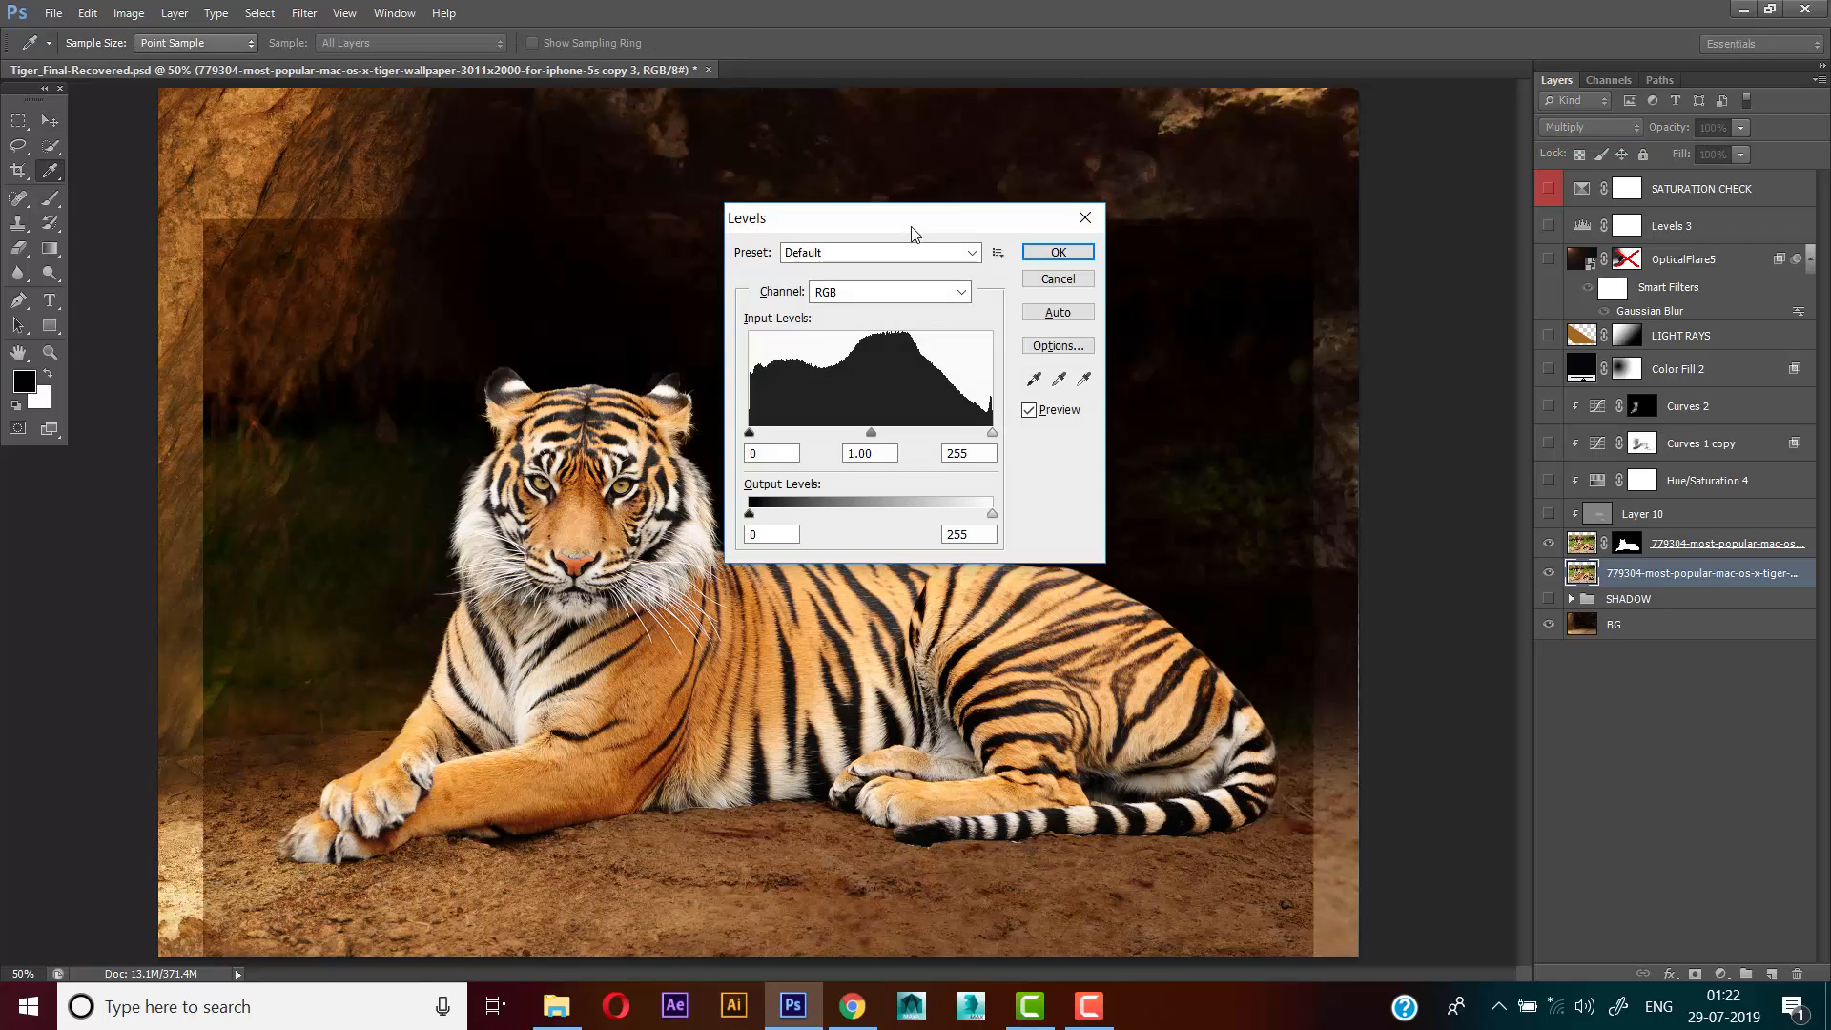
left_click_drag(918, 208, 1129, 139)
left_click_drag(1078, 360, 1029, 365)
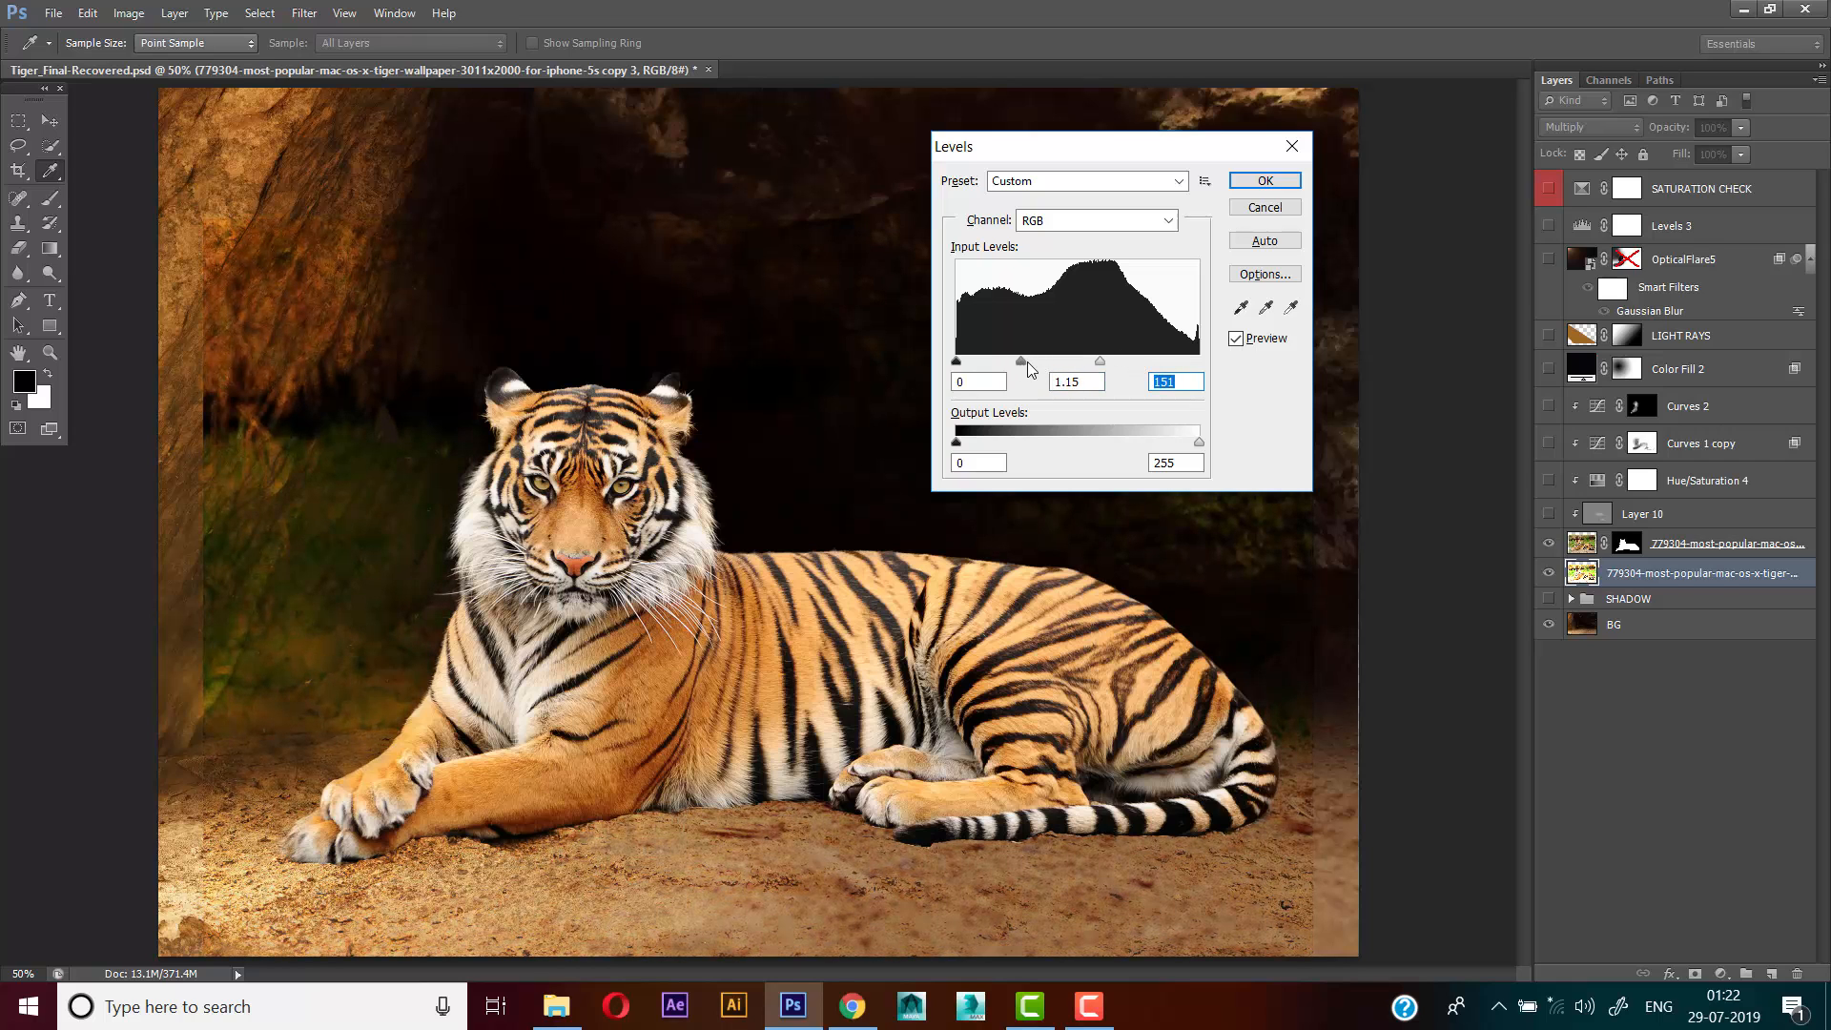
left_click(1264, 180)
key("v")
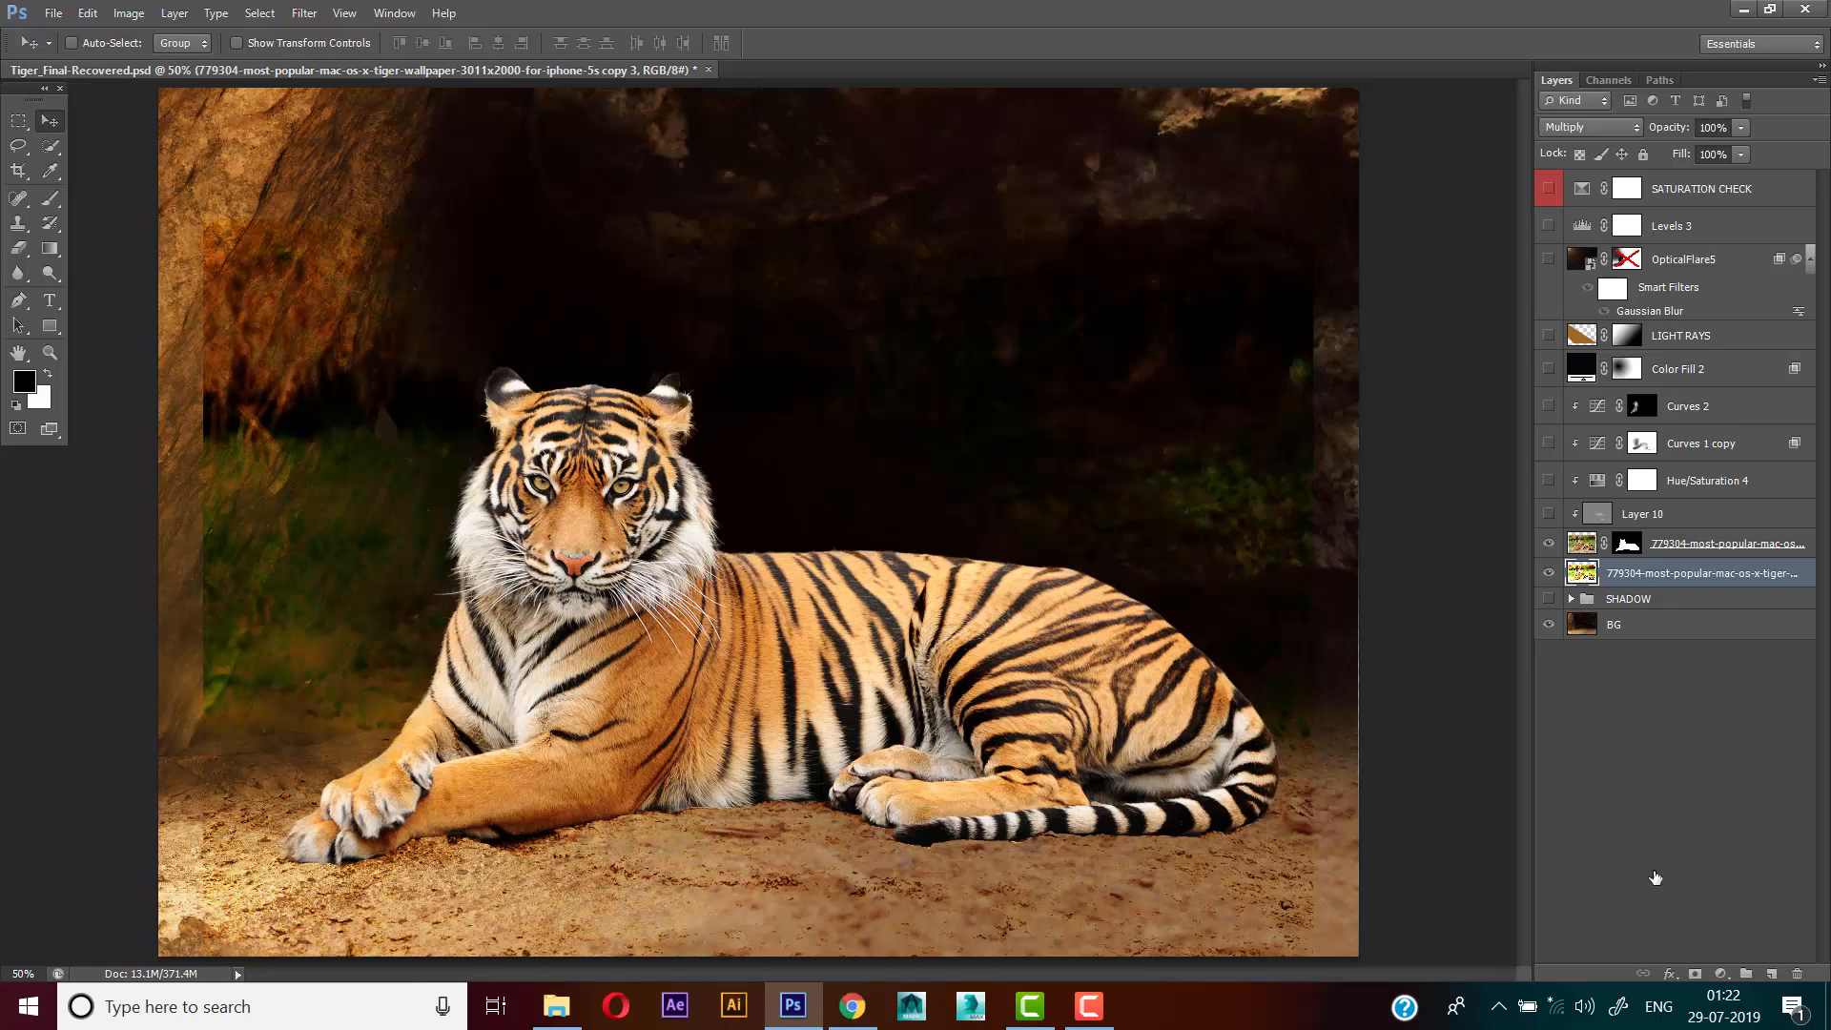
Add a layer mask to the Multiply layer and fill its area above the ground with black, using a rectangular selection
left_click(1694, 973)
left_click(18, 120)
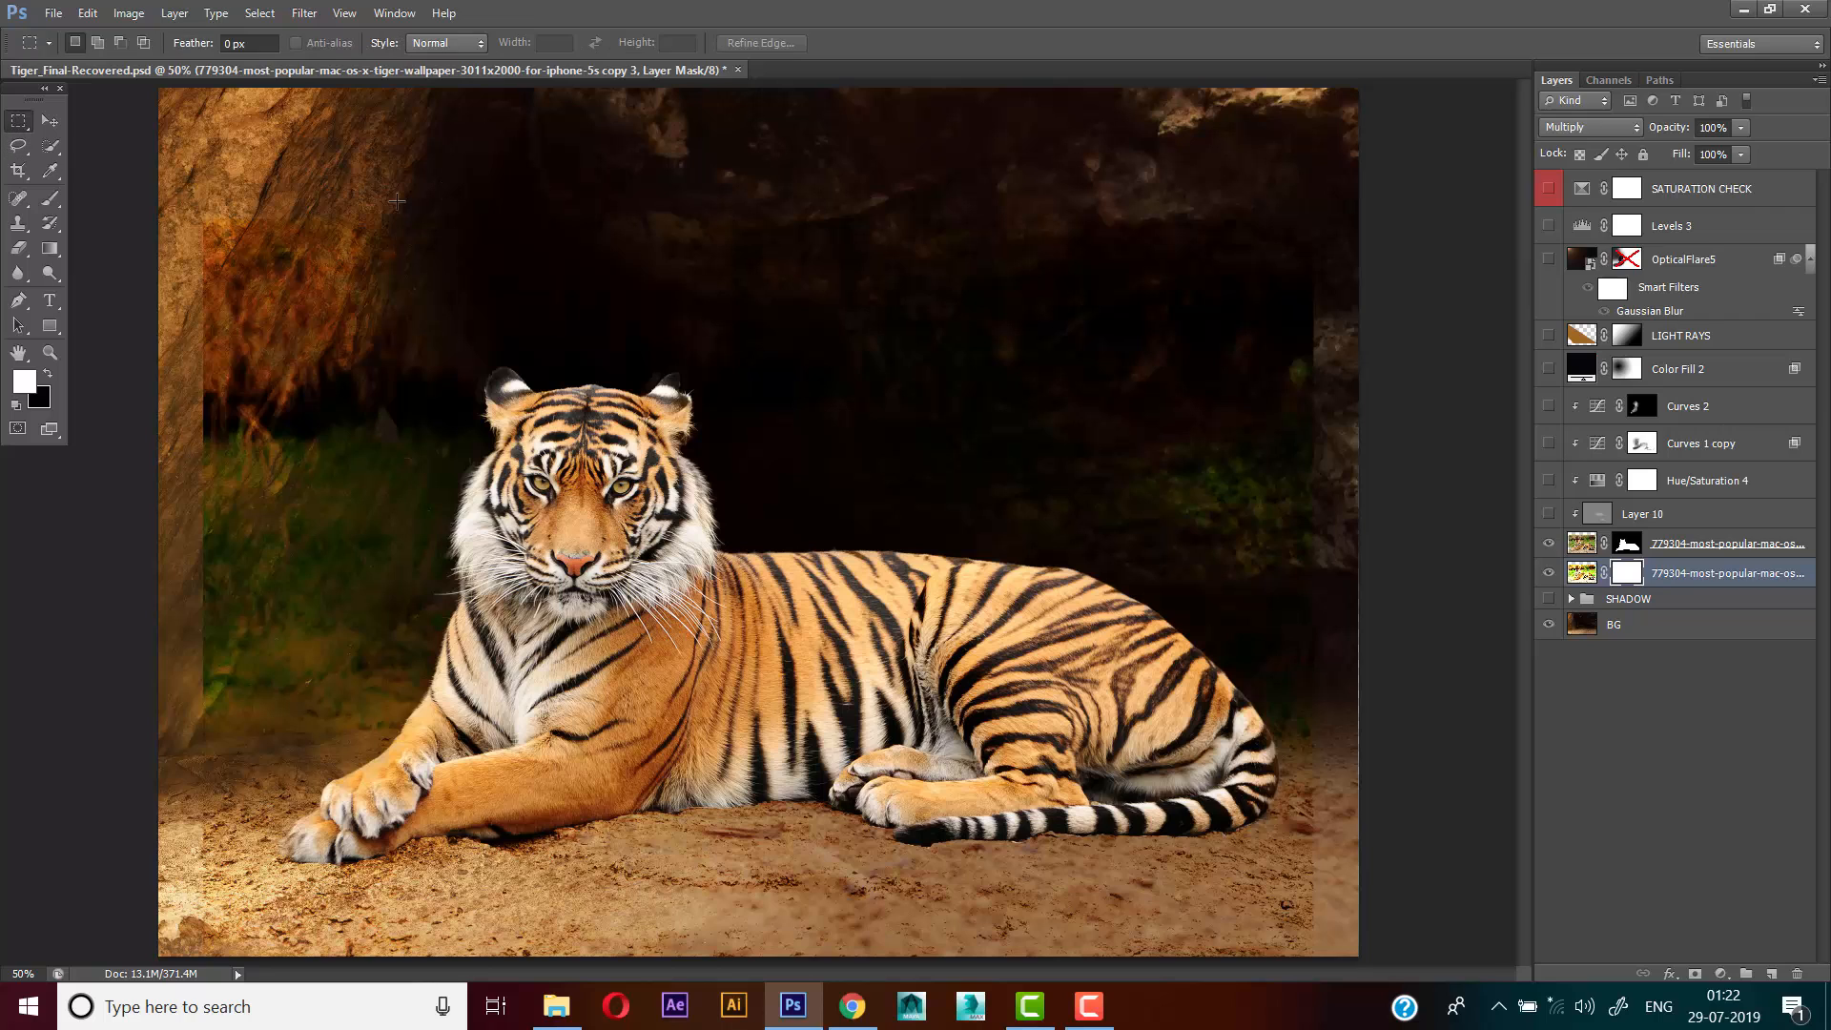
left_click_drag(157, 113, 1406, 741)
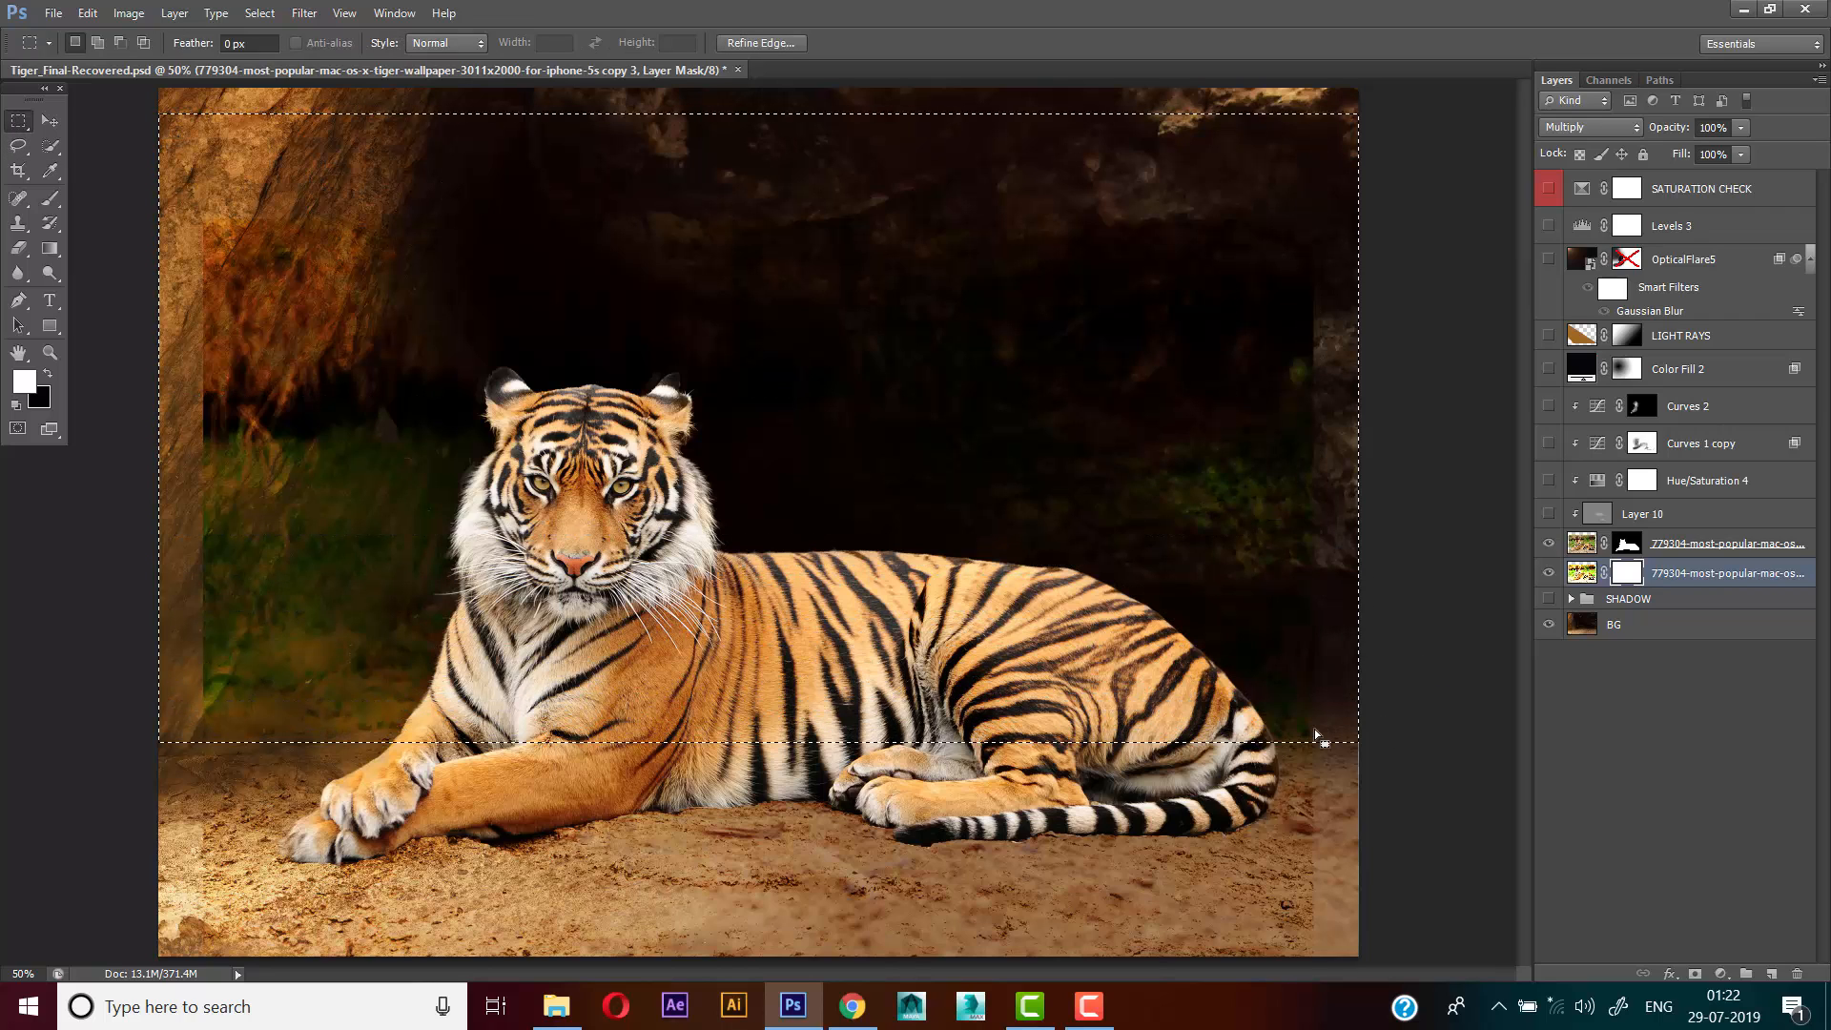
key("ctrl+BackSpace")
key("ctrl+d")
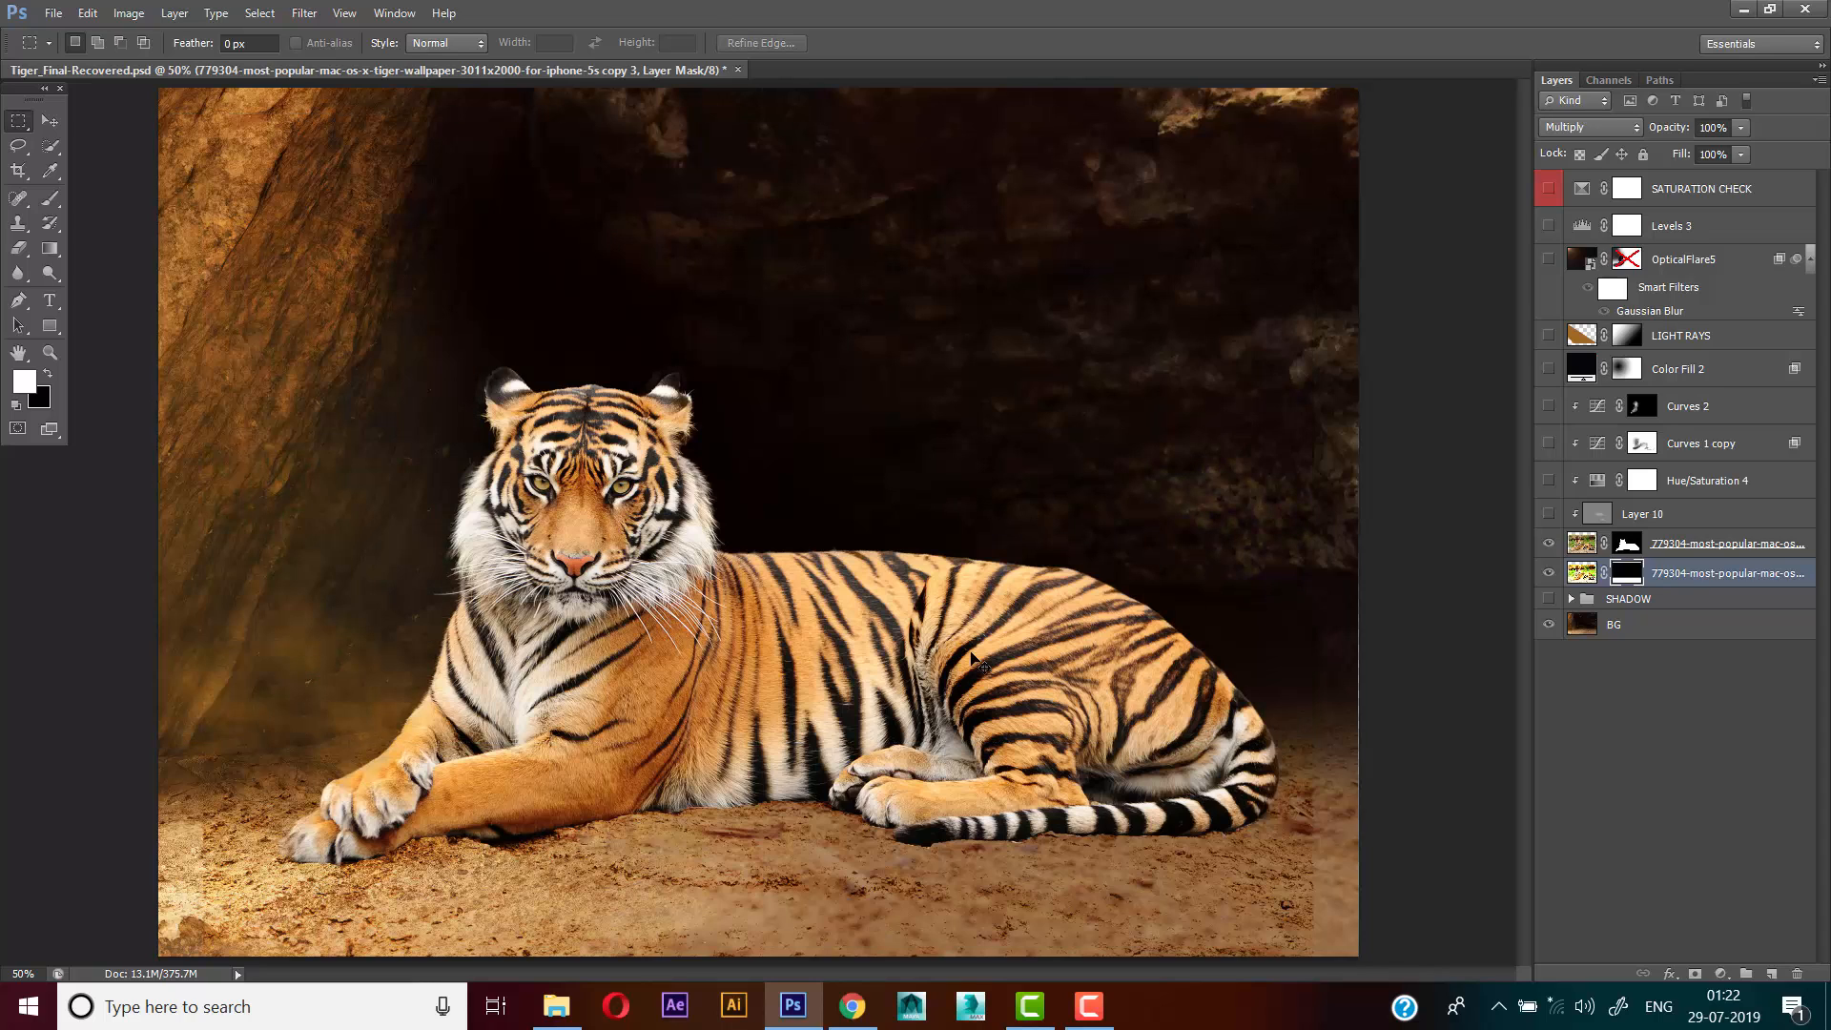
Paint black on the layer mask with an enlarged soft brush to blend the layer's hard edges into the surrounding ground
key("ctrl+plus")
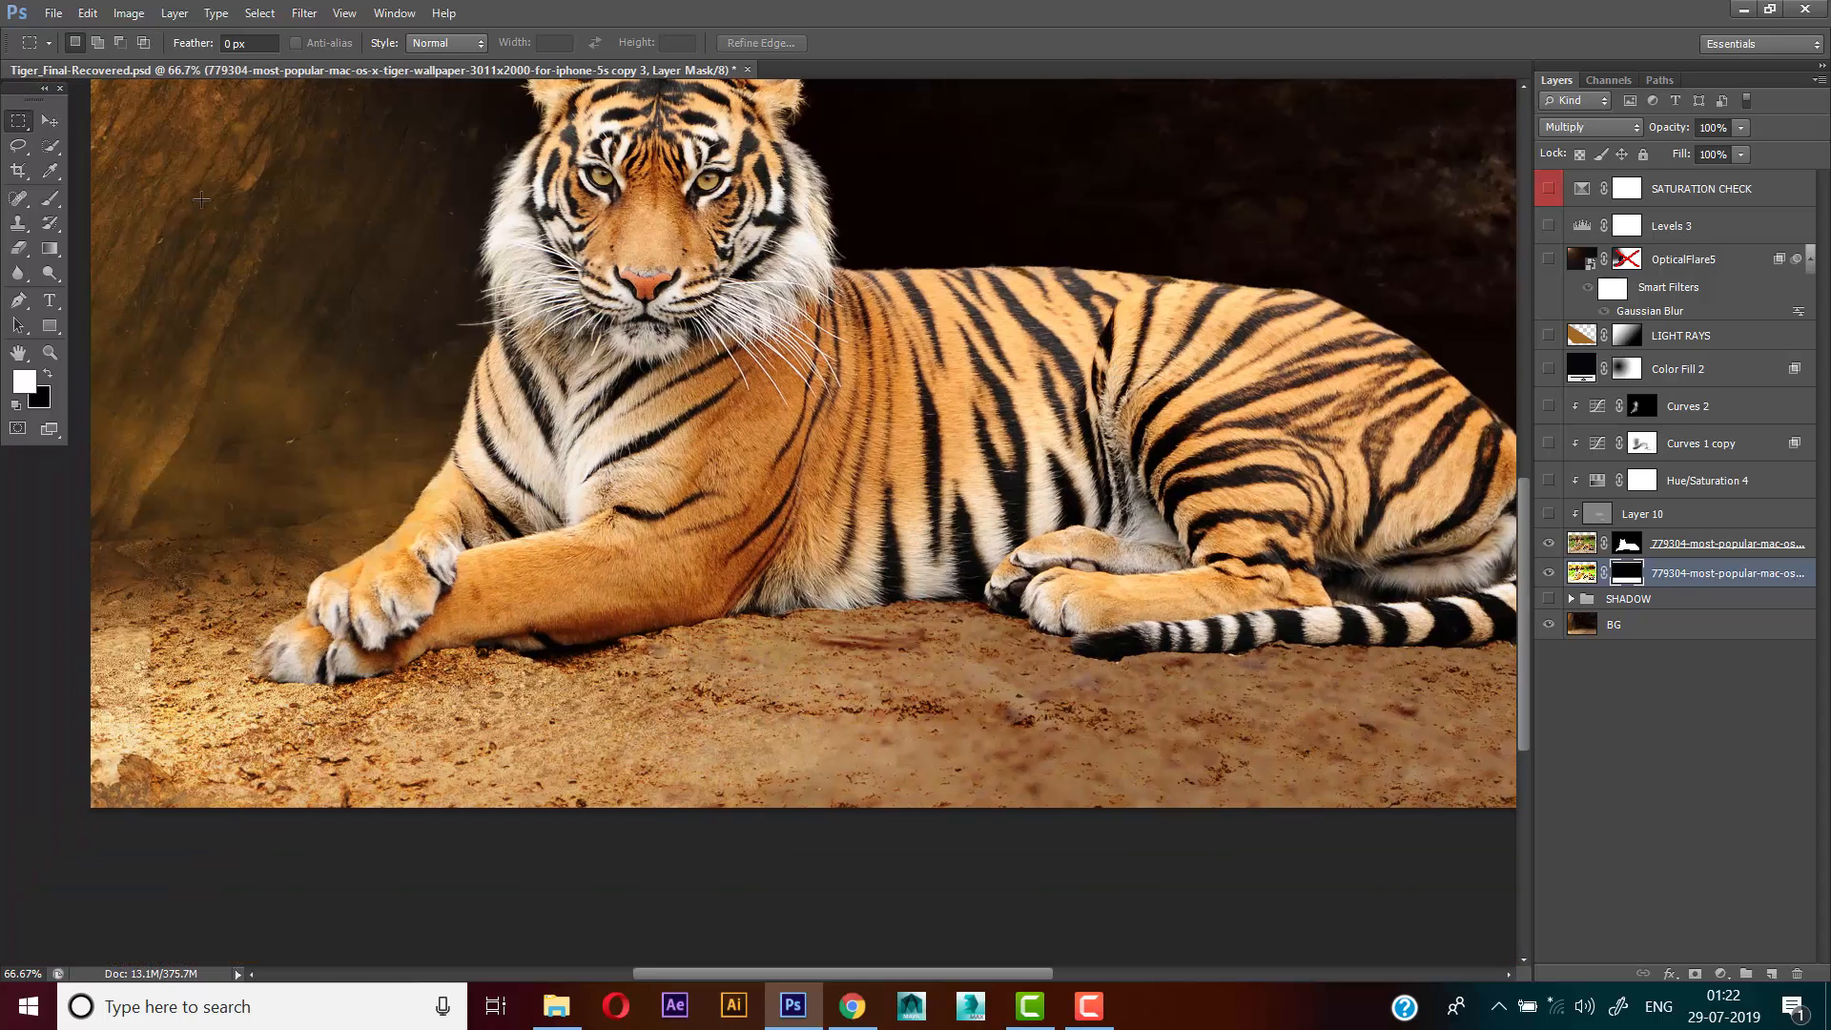
left_click(17, 197)
left_click(49, 197)
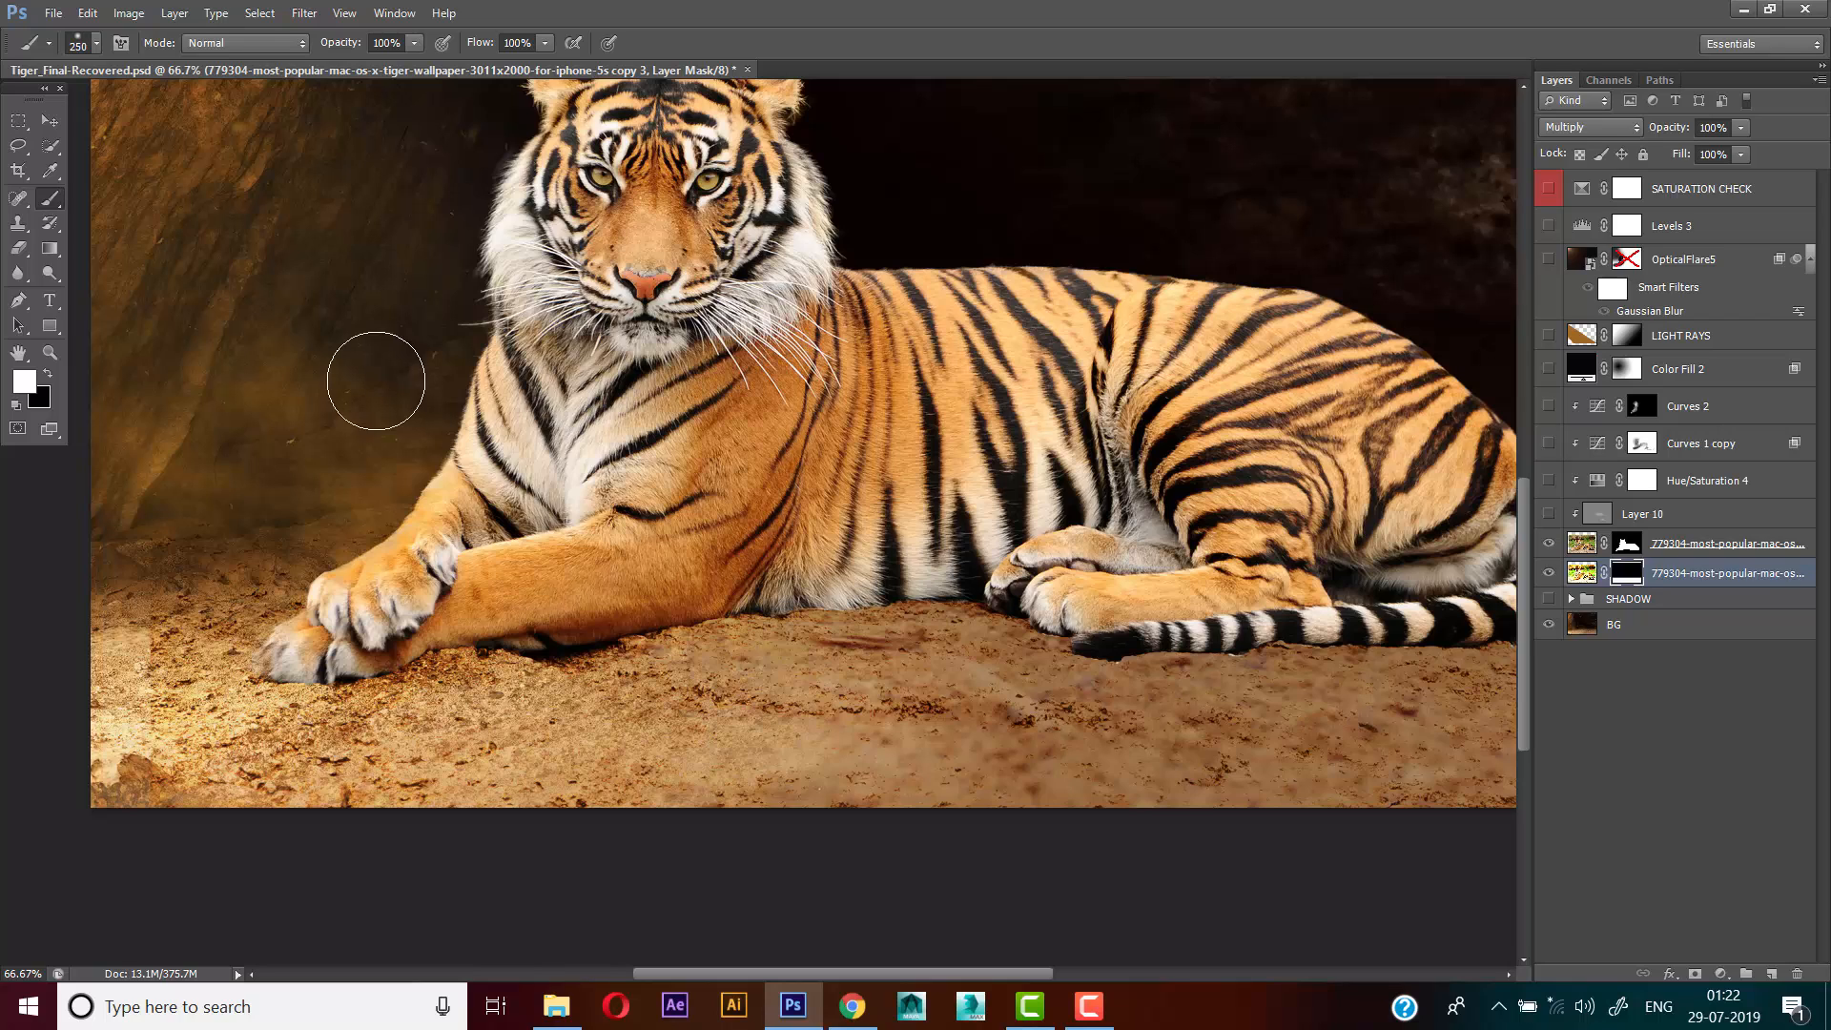
key("bracketright")
key("bracketright")
key("bracketright")
key("x")
mouse_move(176, 587)
left_mouse_down()
mouse_move(128, 816)
mouse_move(287, 824)
mouse_move(339, 782)
mouse_move(583, 766)
mouse_move(458, 772)
mouse_move(368, 793)
mouse_move(852, 765)
mouse_move(830, 745)
mouse_move(1088, 739)
mouse_move(1079, 770)
mouse_move(1313, 761)
mouse_move(790, 726)
left_mouse_up()
mouse_move(1049, 739)
left_mouse_down()
mouse_move(1116, 725)
mouse_move(1092, 742)
left_mouse_up()
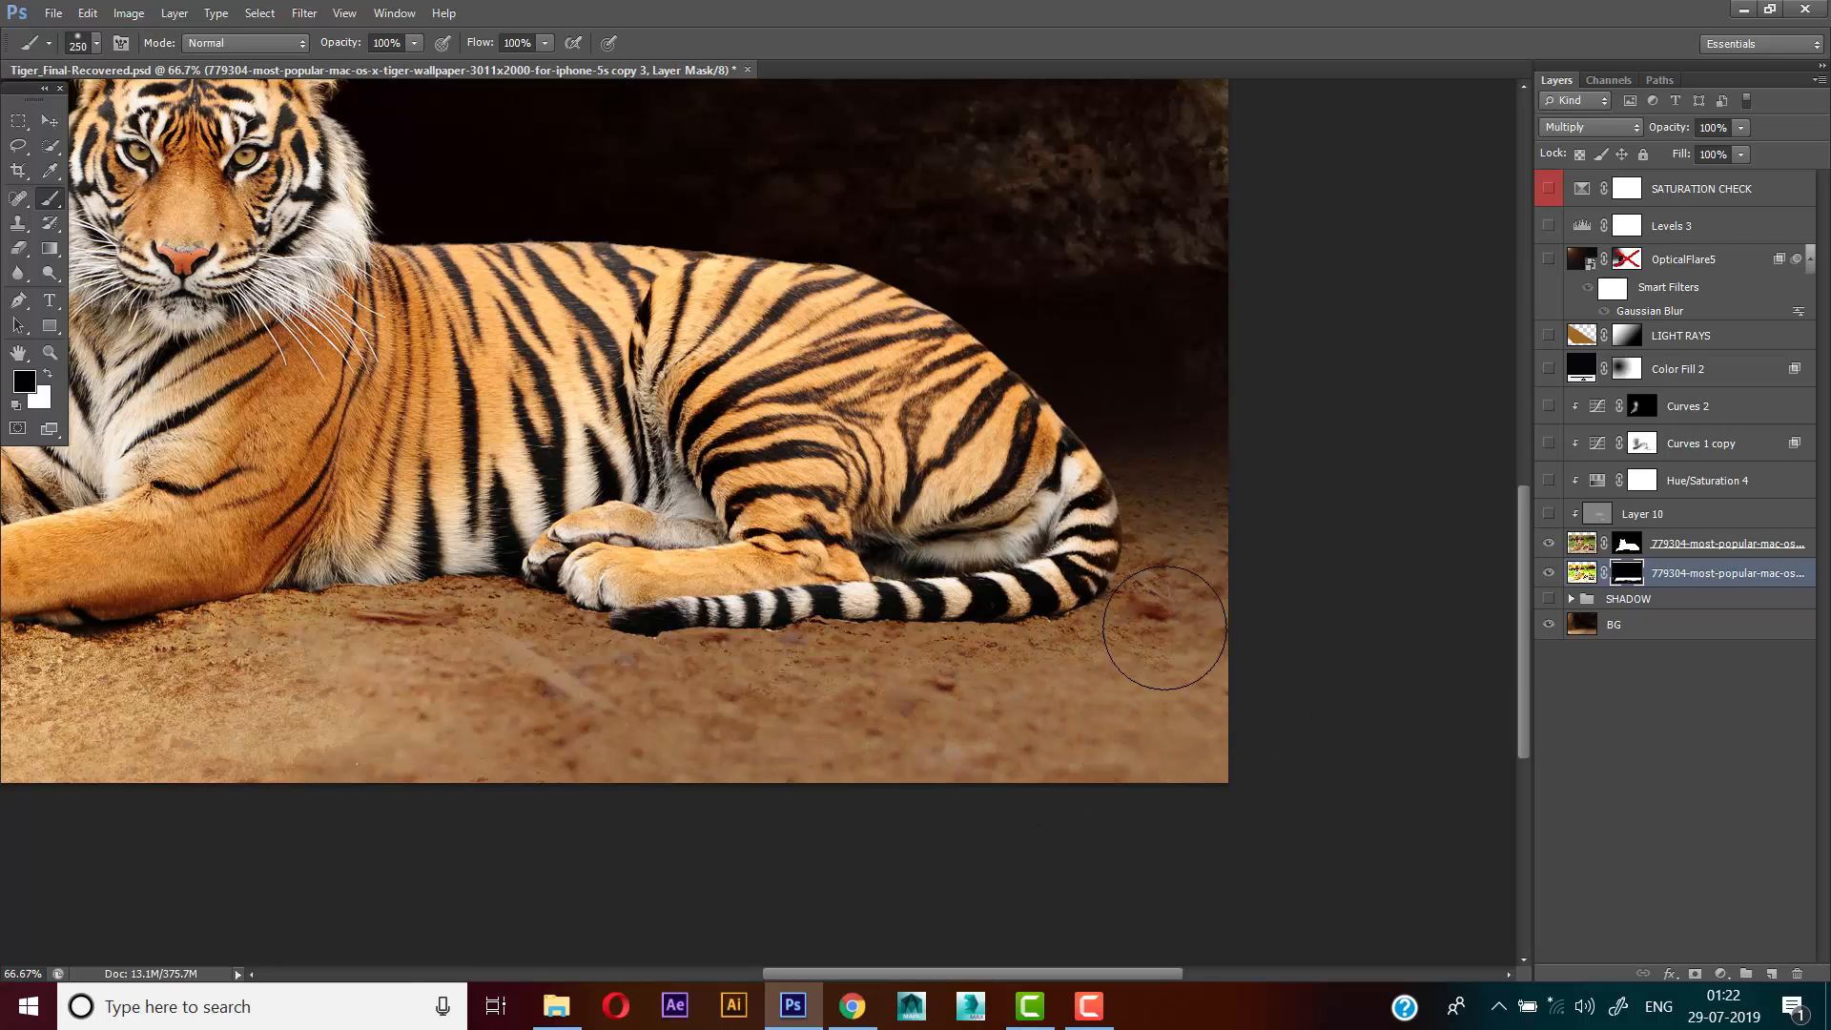
left_click_drag(434, 700, 675, 700)
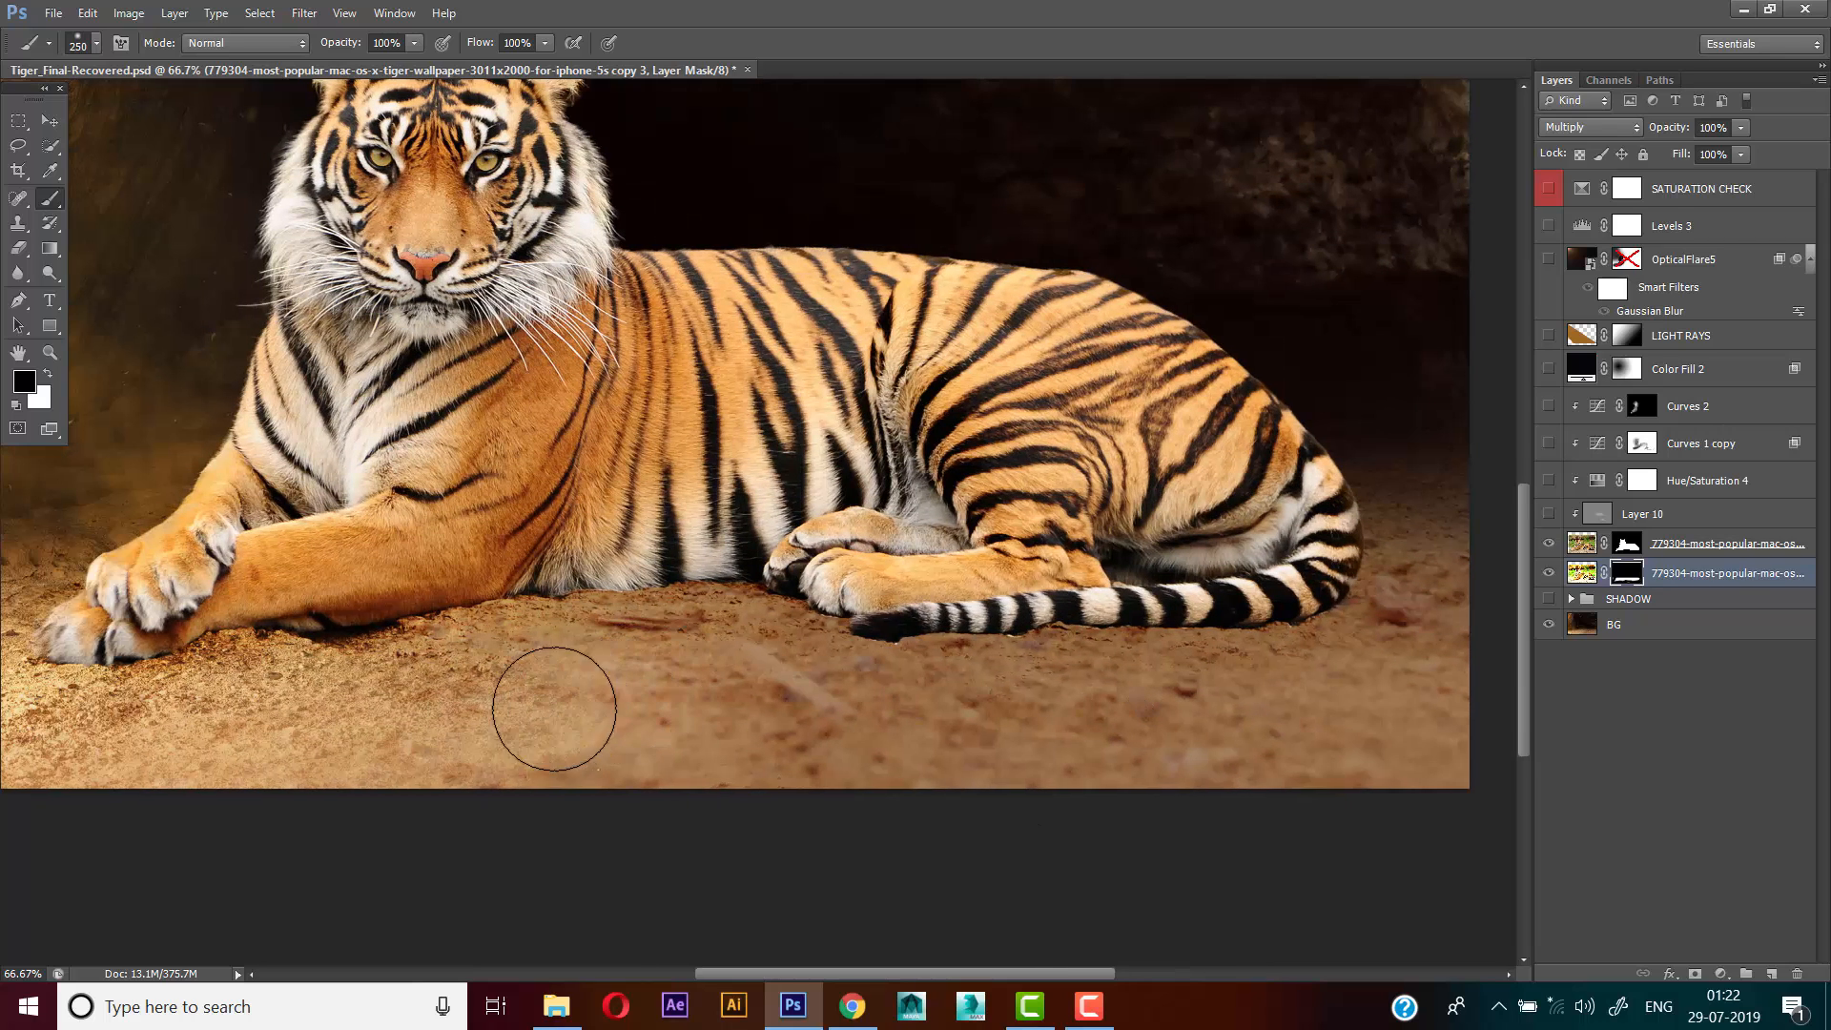
left_click_drag(439, 739, 672, 753)
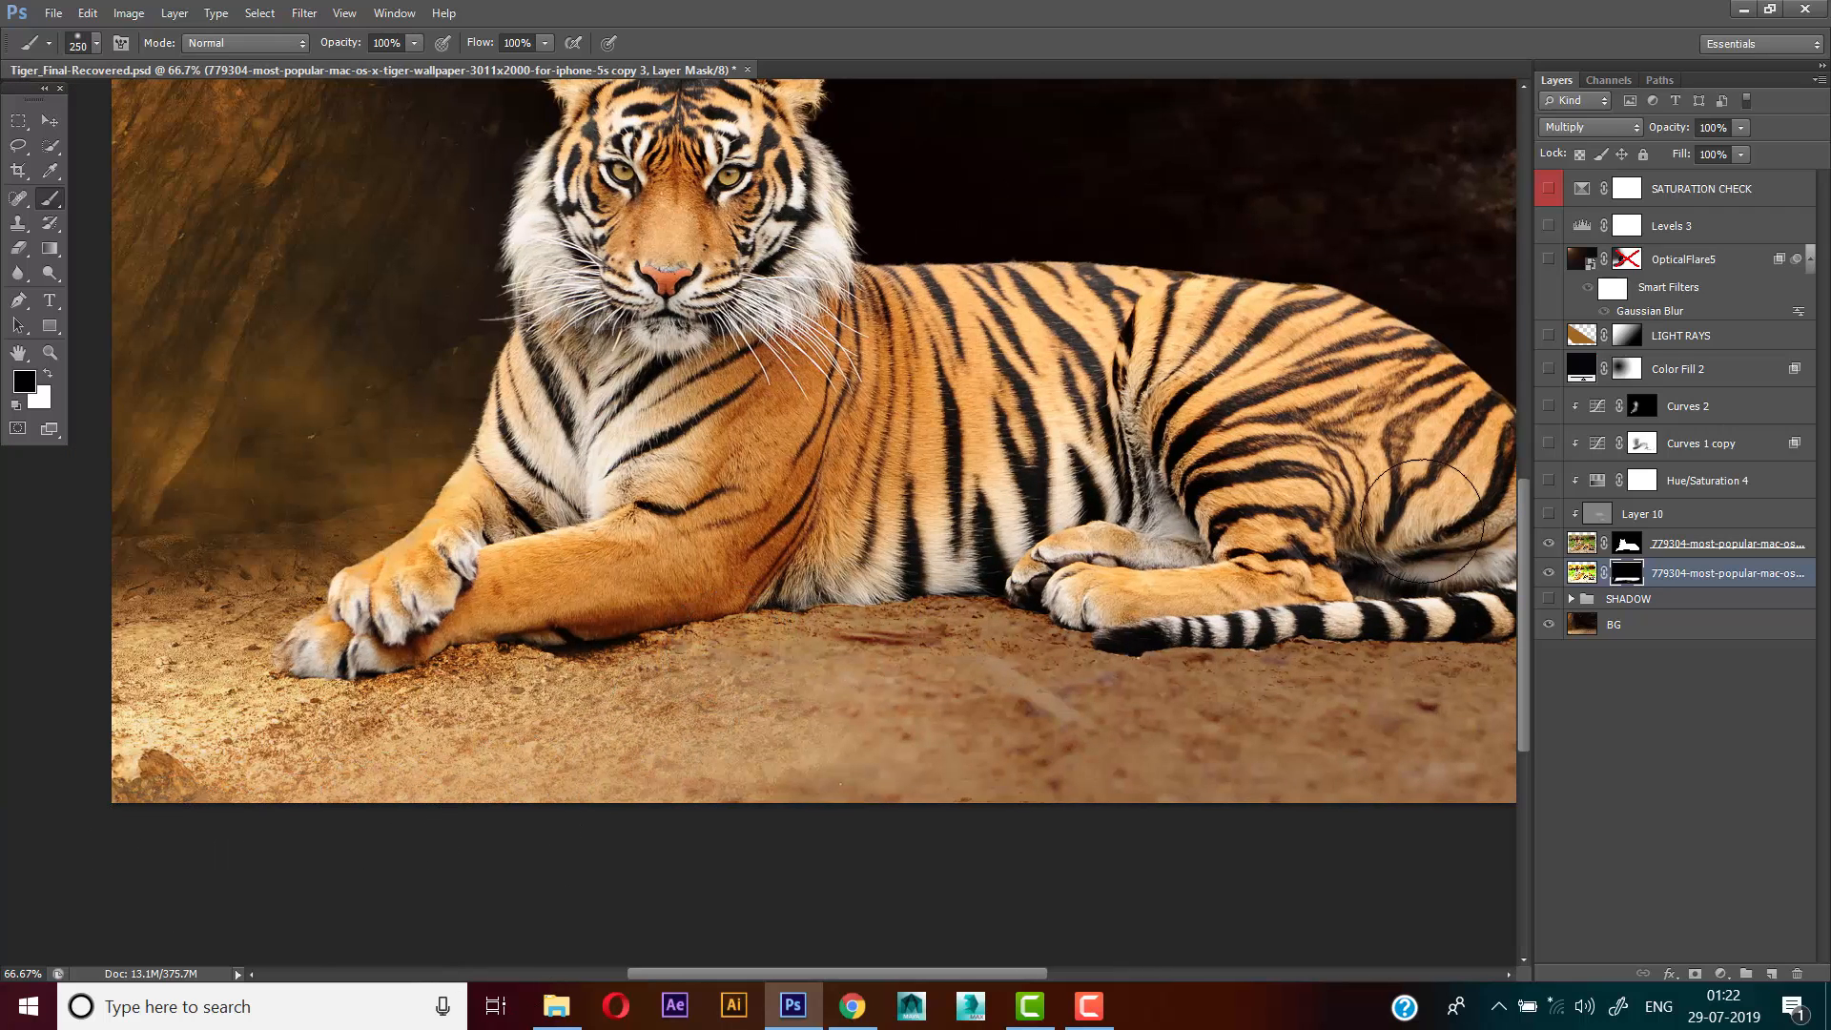
left_click(1554, 580)
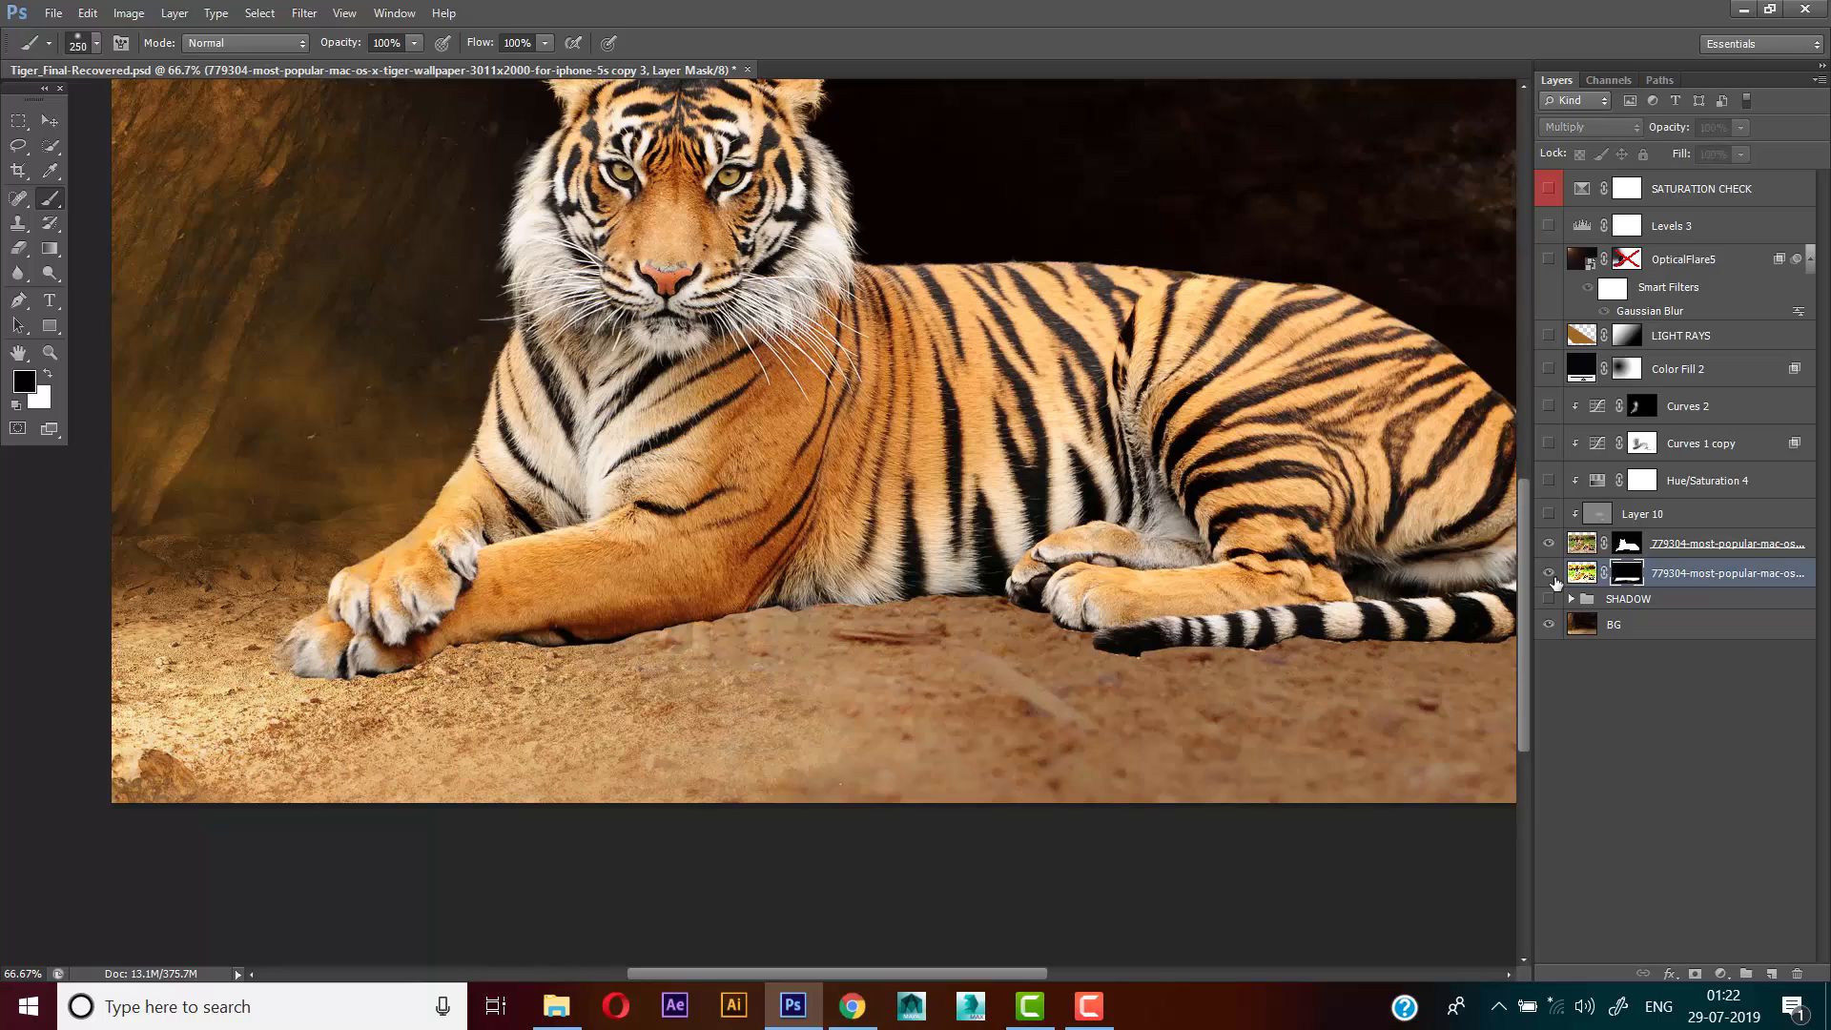
Create a new layer directly below the tiger cutout and set up a black brush at 37% opacity
left_click(715, 609, "ctrl")
left_click_drag(626, 671, 905, 684)
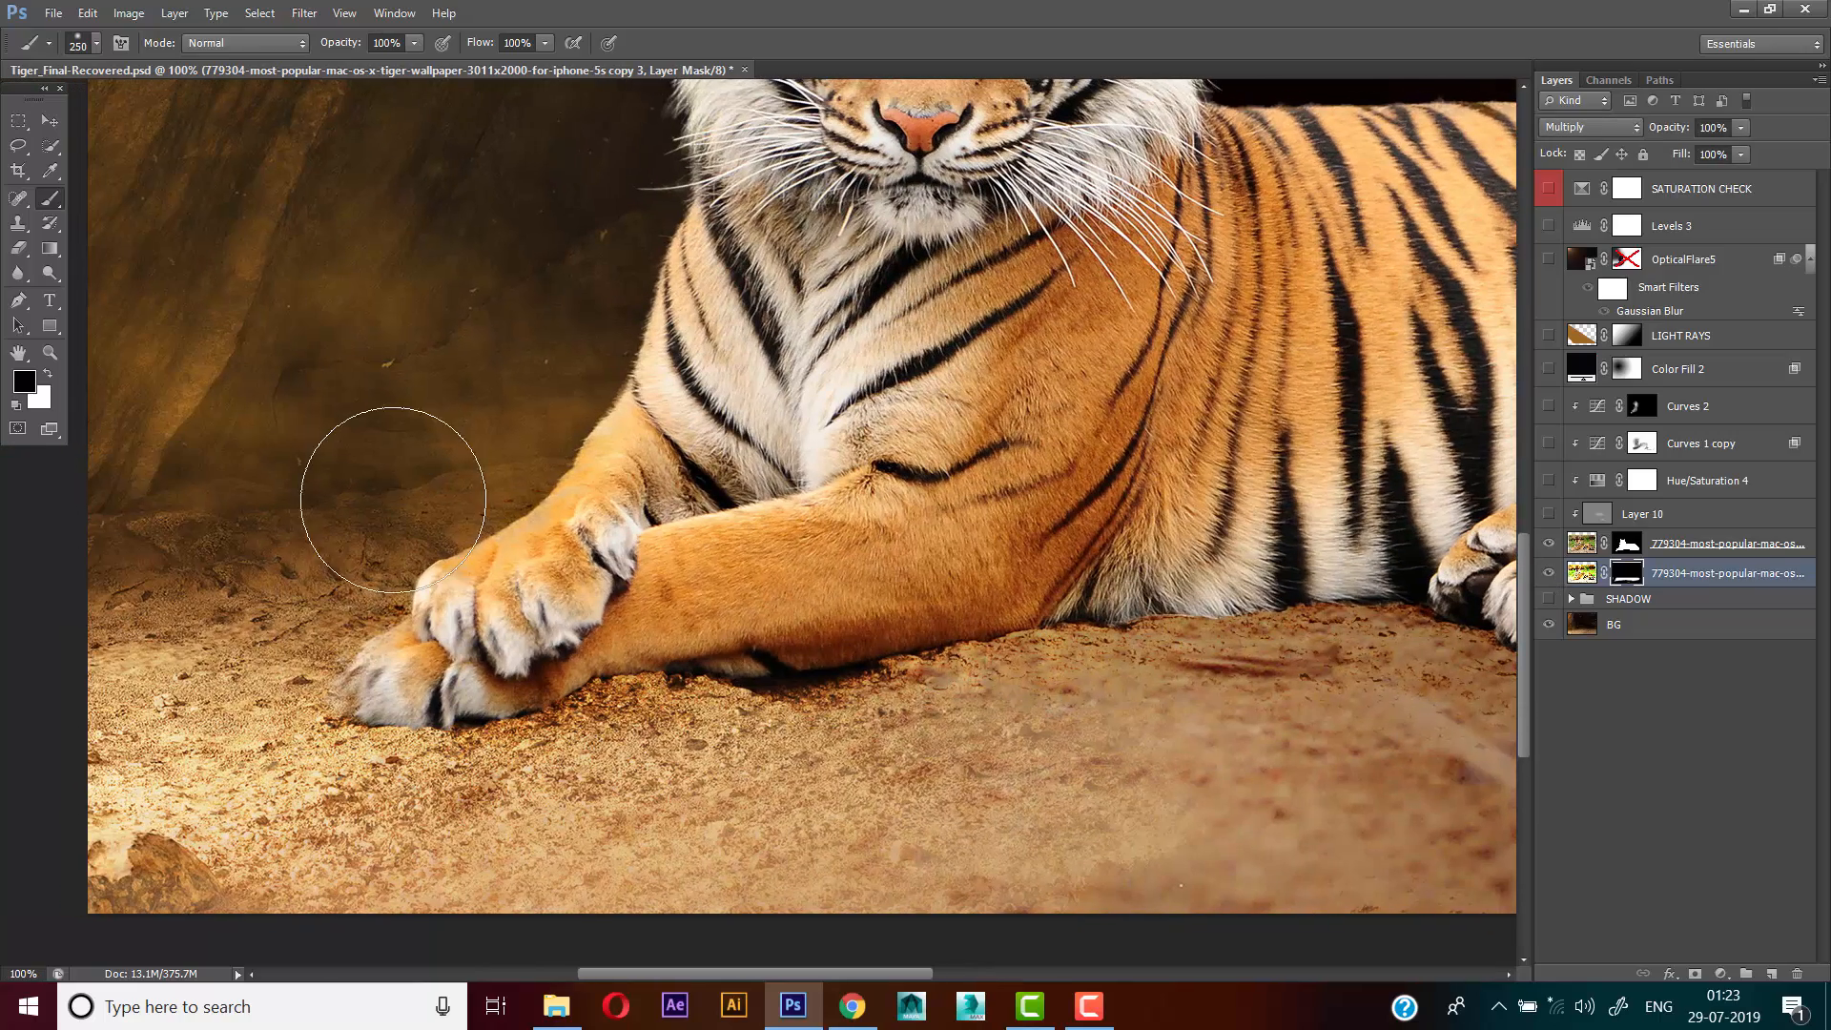
left_click_drag(399, 602, 262, 583)
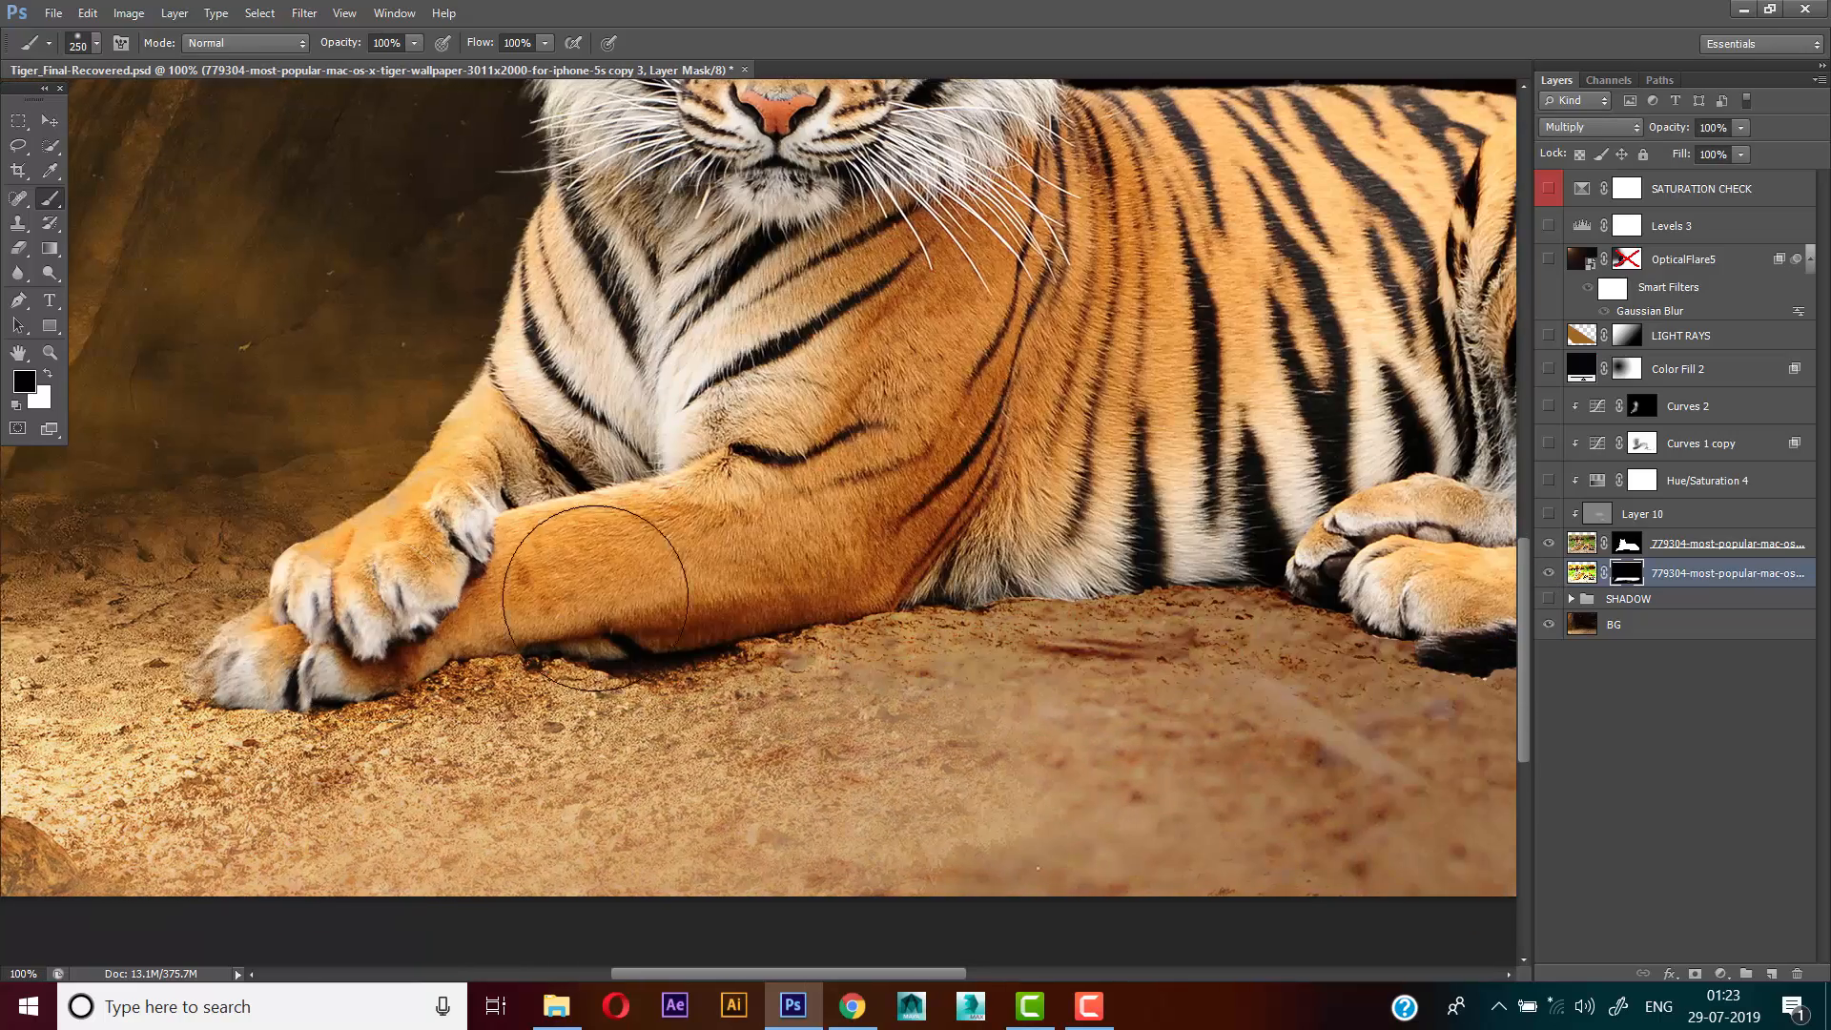
left_click_drag(732, 579, 690, 560)
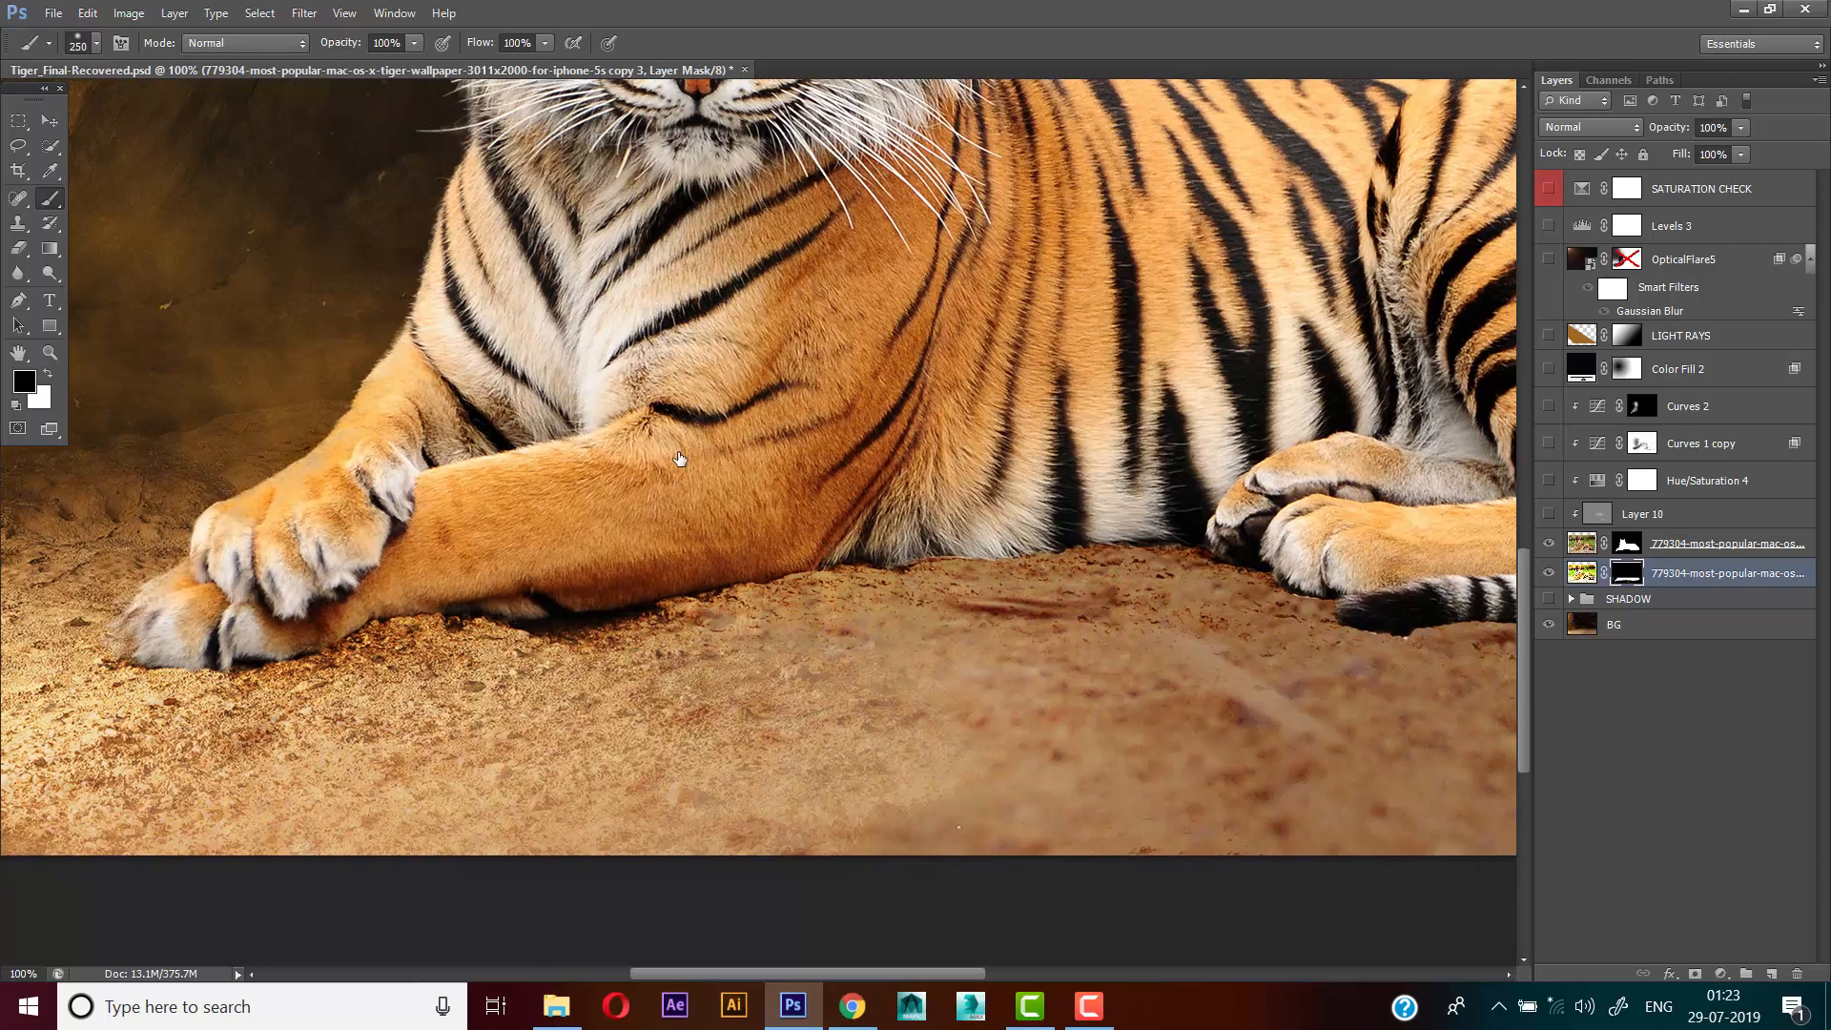
key("ctrl+shift+alt+n")
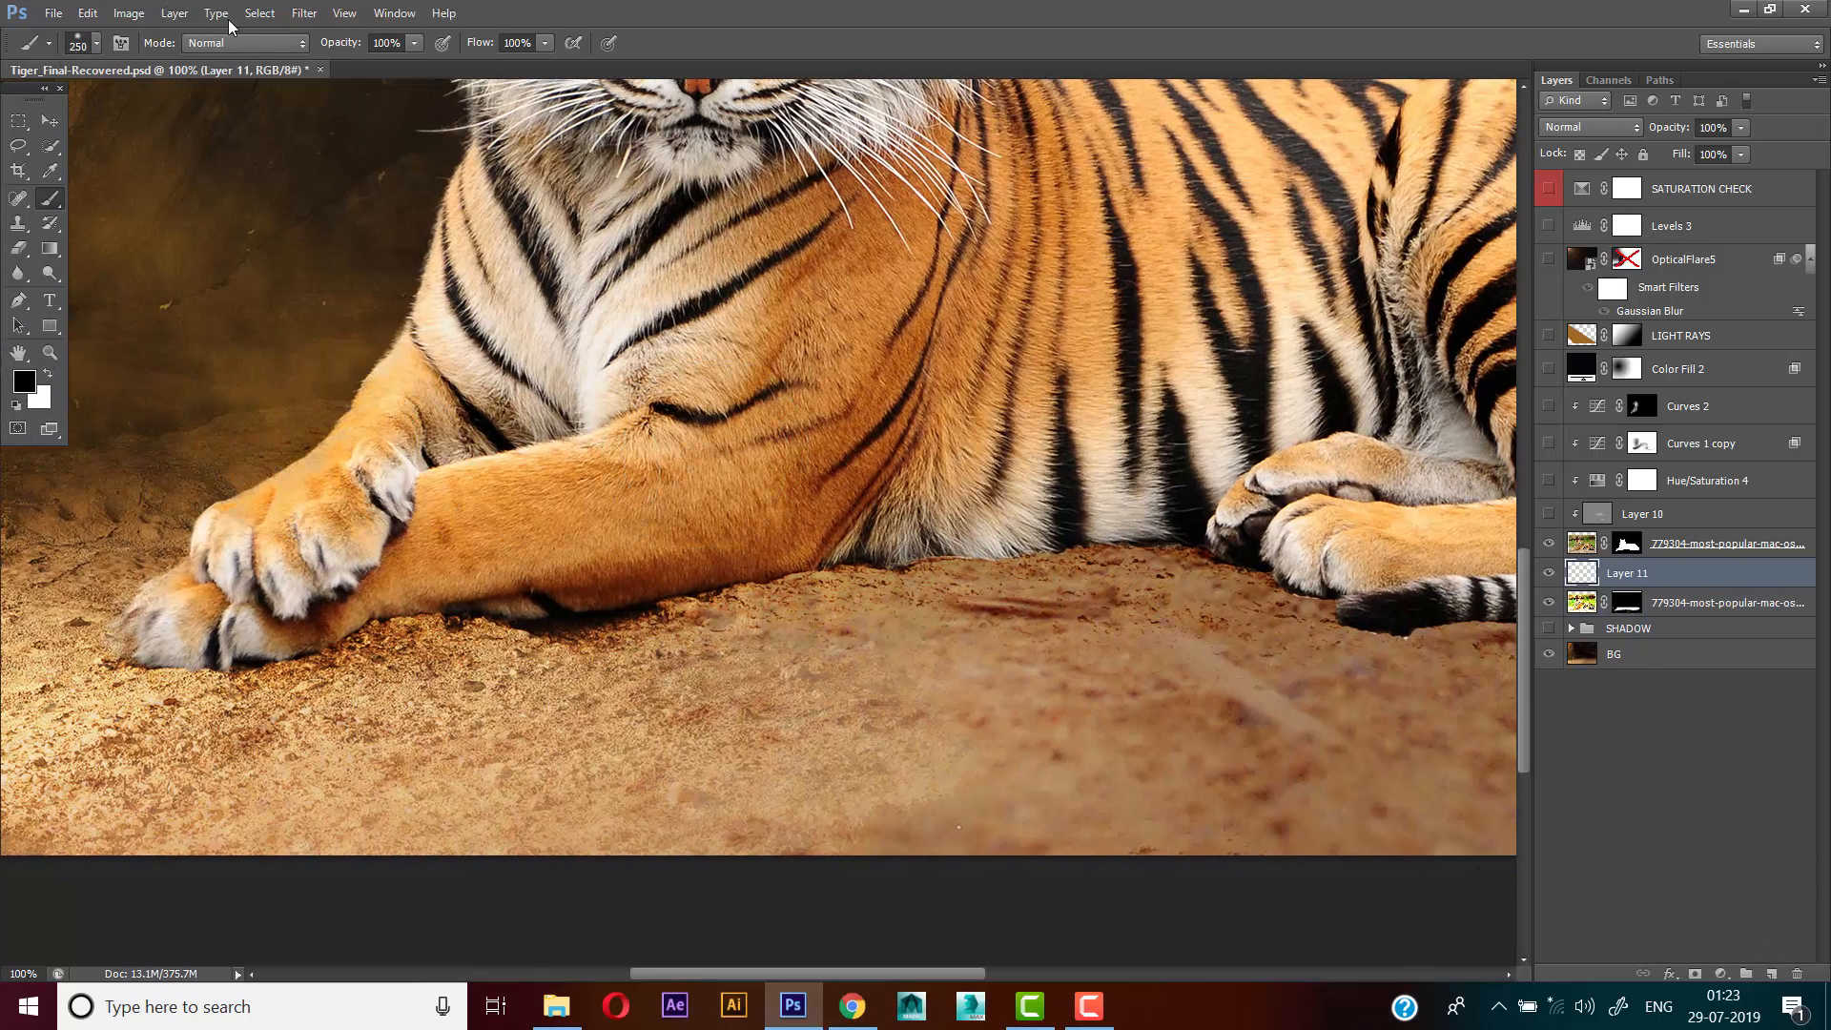
left_click(26, 382)
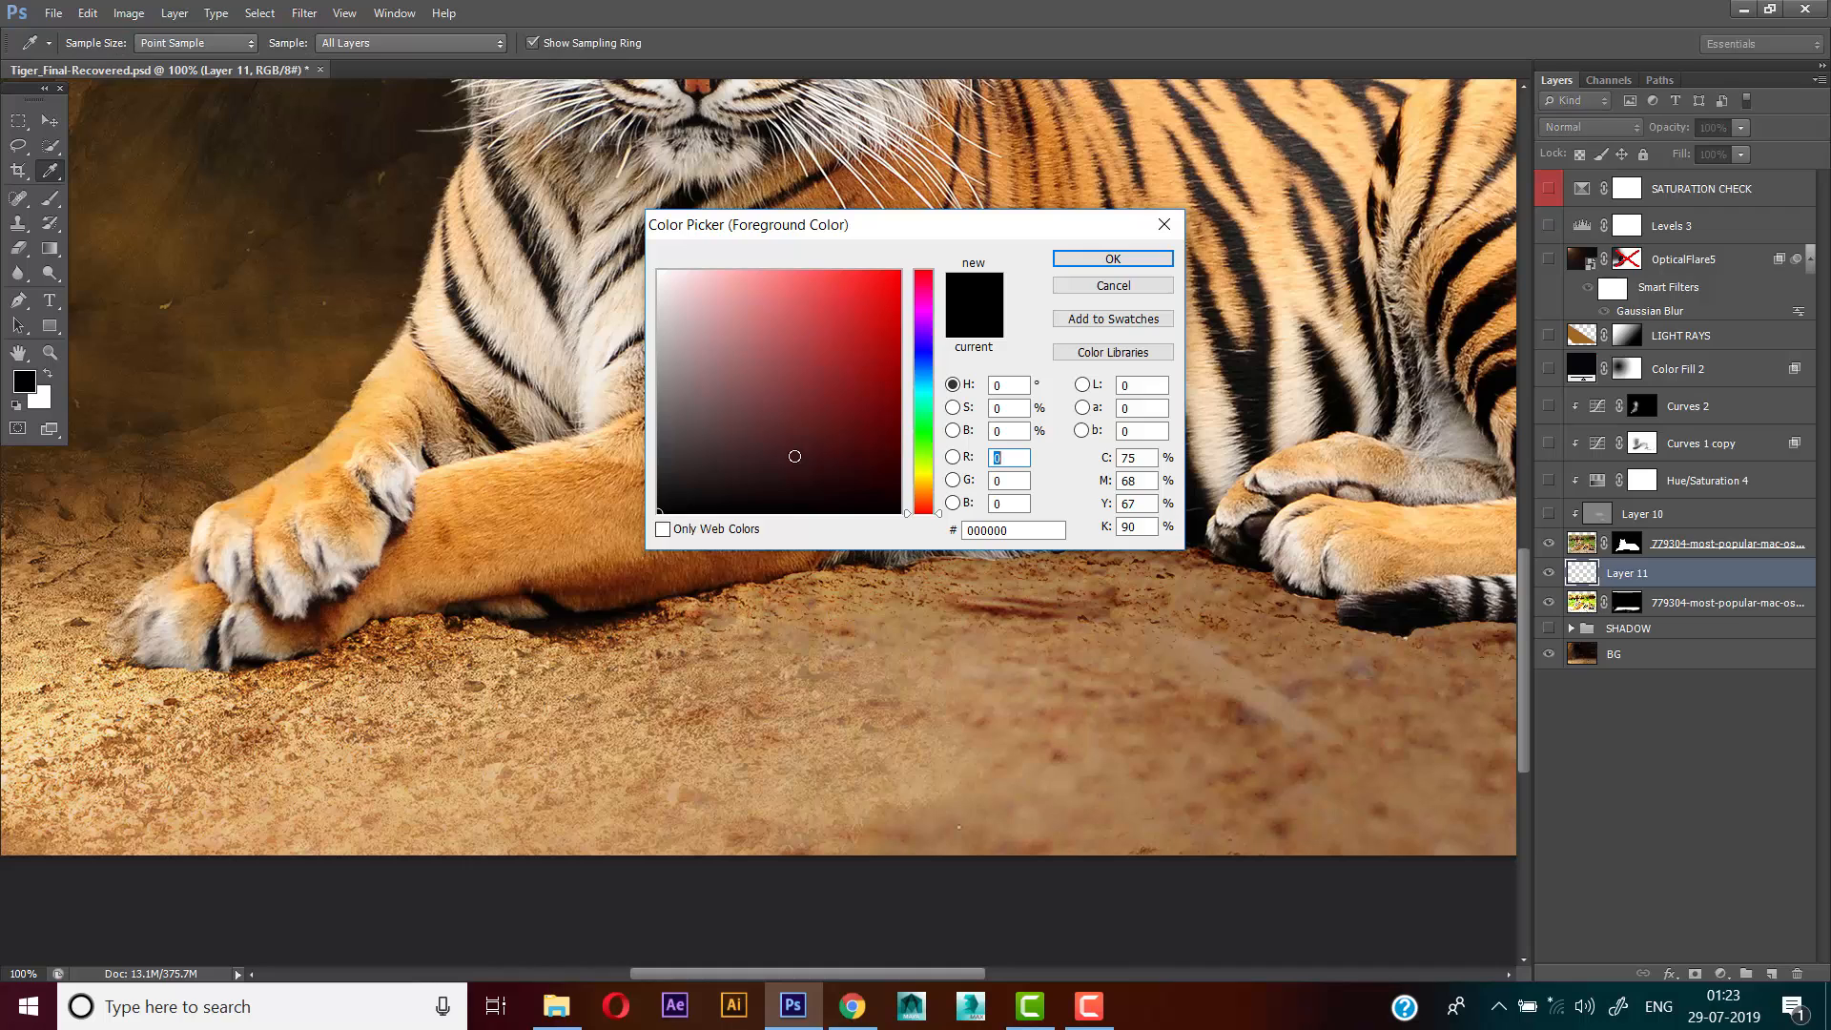
left_click(1099, 260)
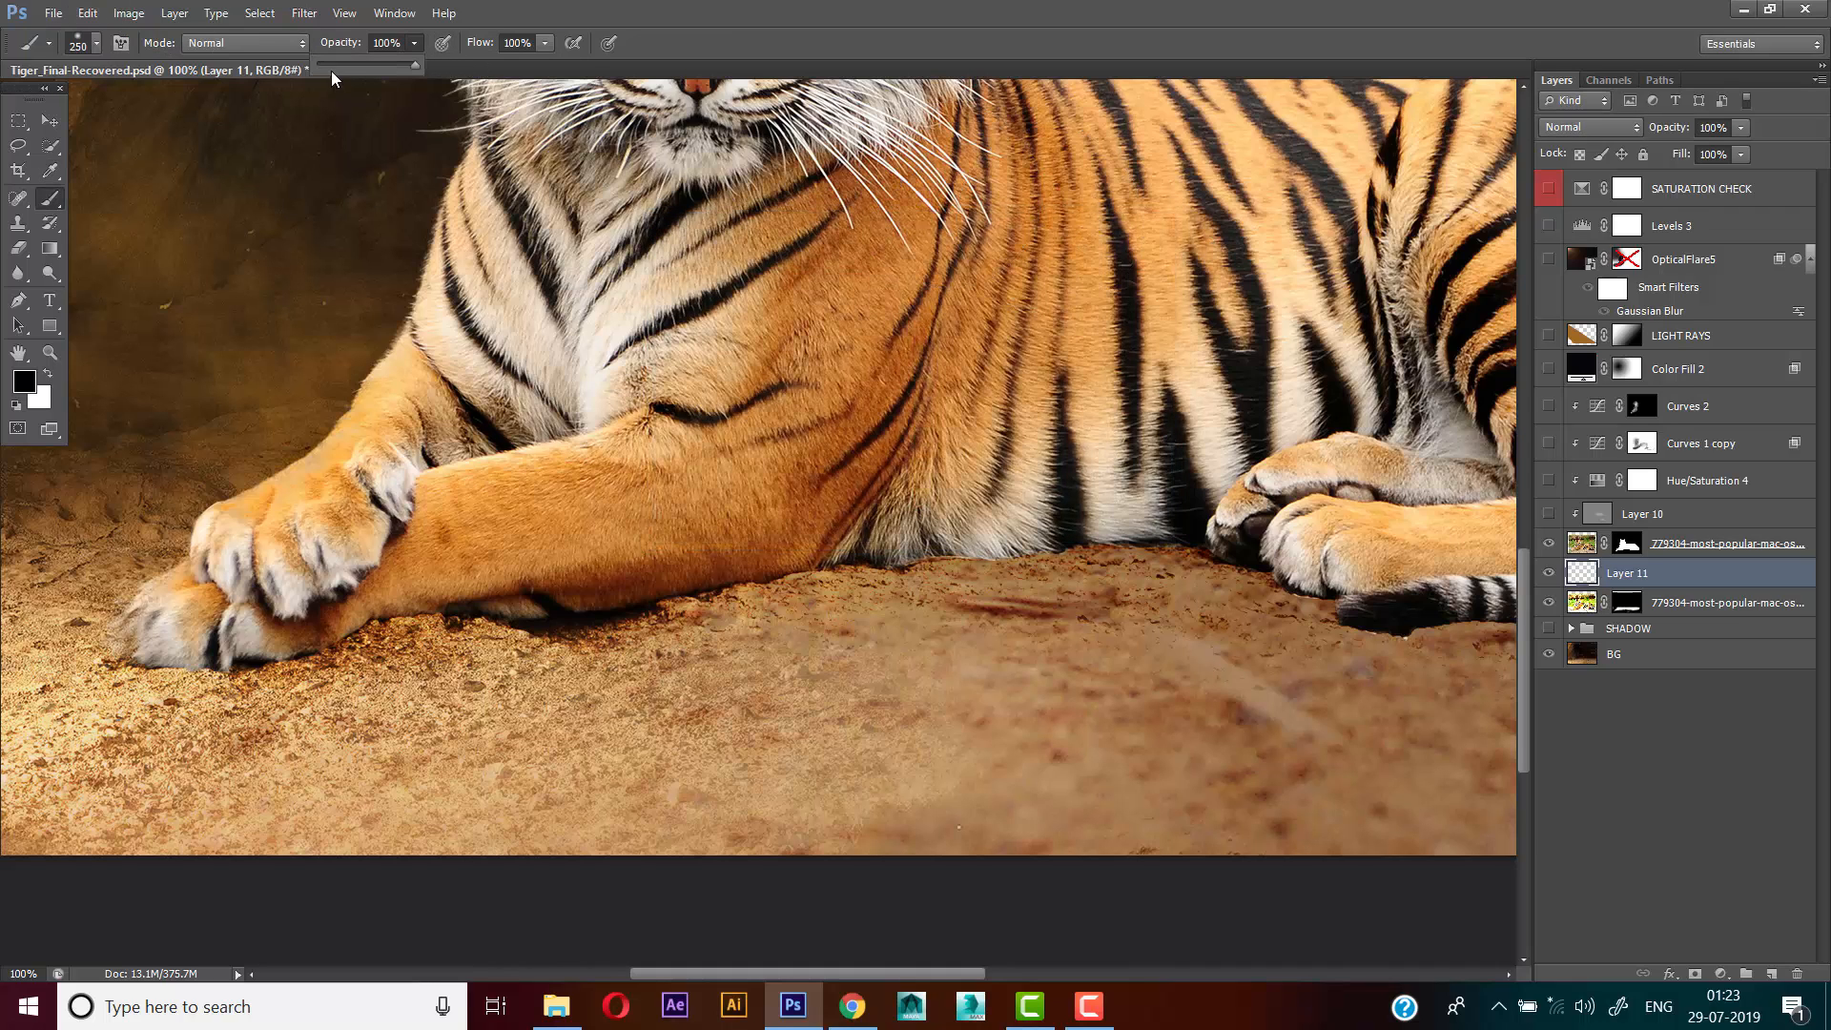
left_click(729, 9)
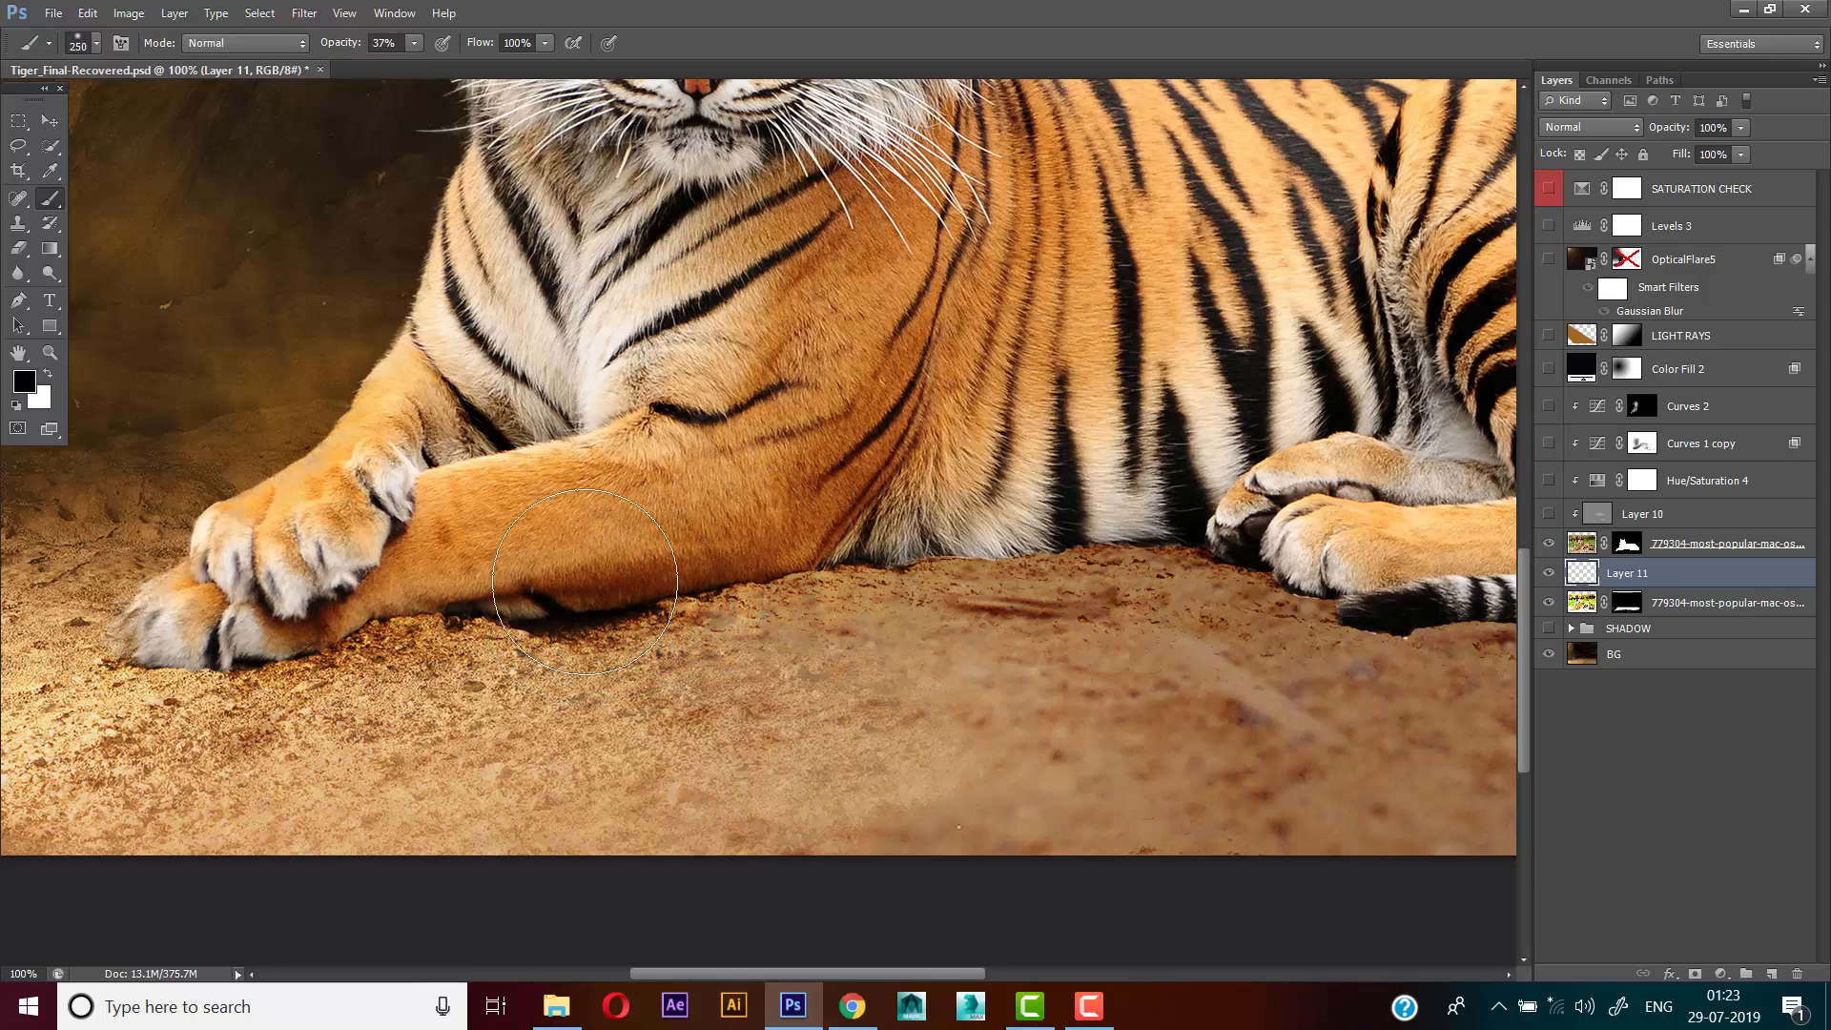
Paint a faint contact shadow under the tiger's front paw with a 35 px brush
key("bracketleft")
key("bracketleft")
key("bracketleft")
key("bracketleft")
key("bracketleft")
key("bracketleft")
key("bracketleft")
key("bracketleft")
key("bracketleft")
key("bracketleft")
left_click_drag(132, 651, 198, 648)
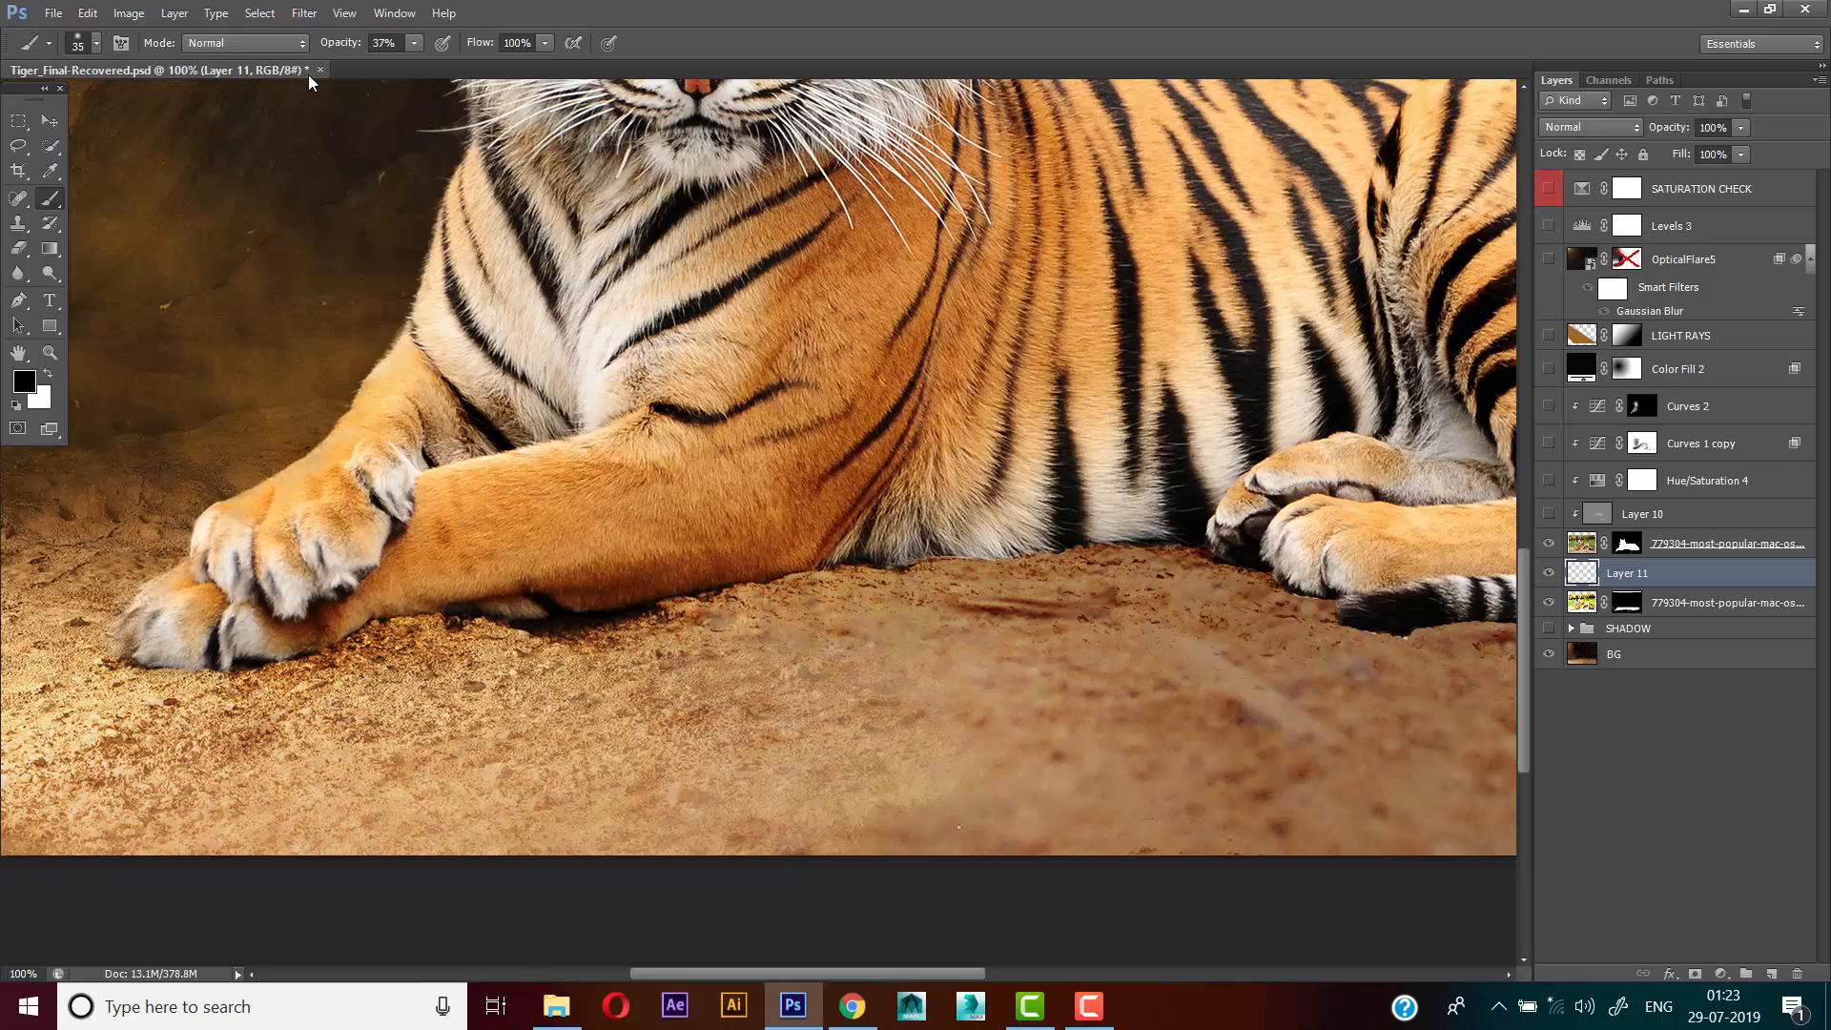
Paint a contact shadow beneath the front paws and foreleg with a 20 px brush at 59% opacity
left_click_drag(341, 43, 355, 43)
left_click_drag(143, 659, 210, 664)
key("bracketleft")
left_click_drag(316, 644, 483, 609)
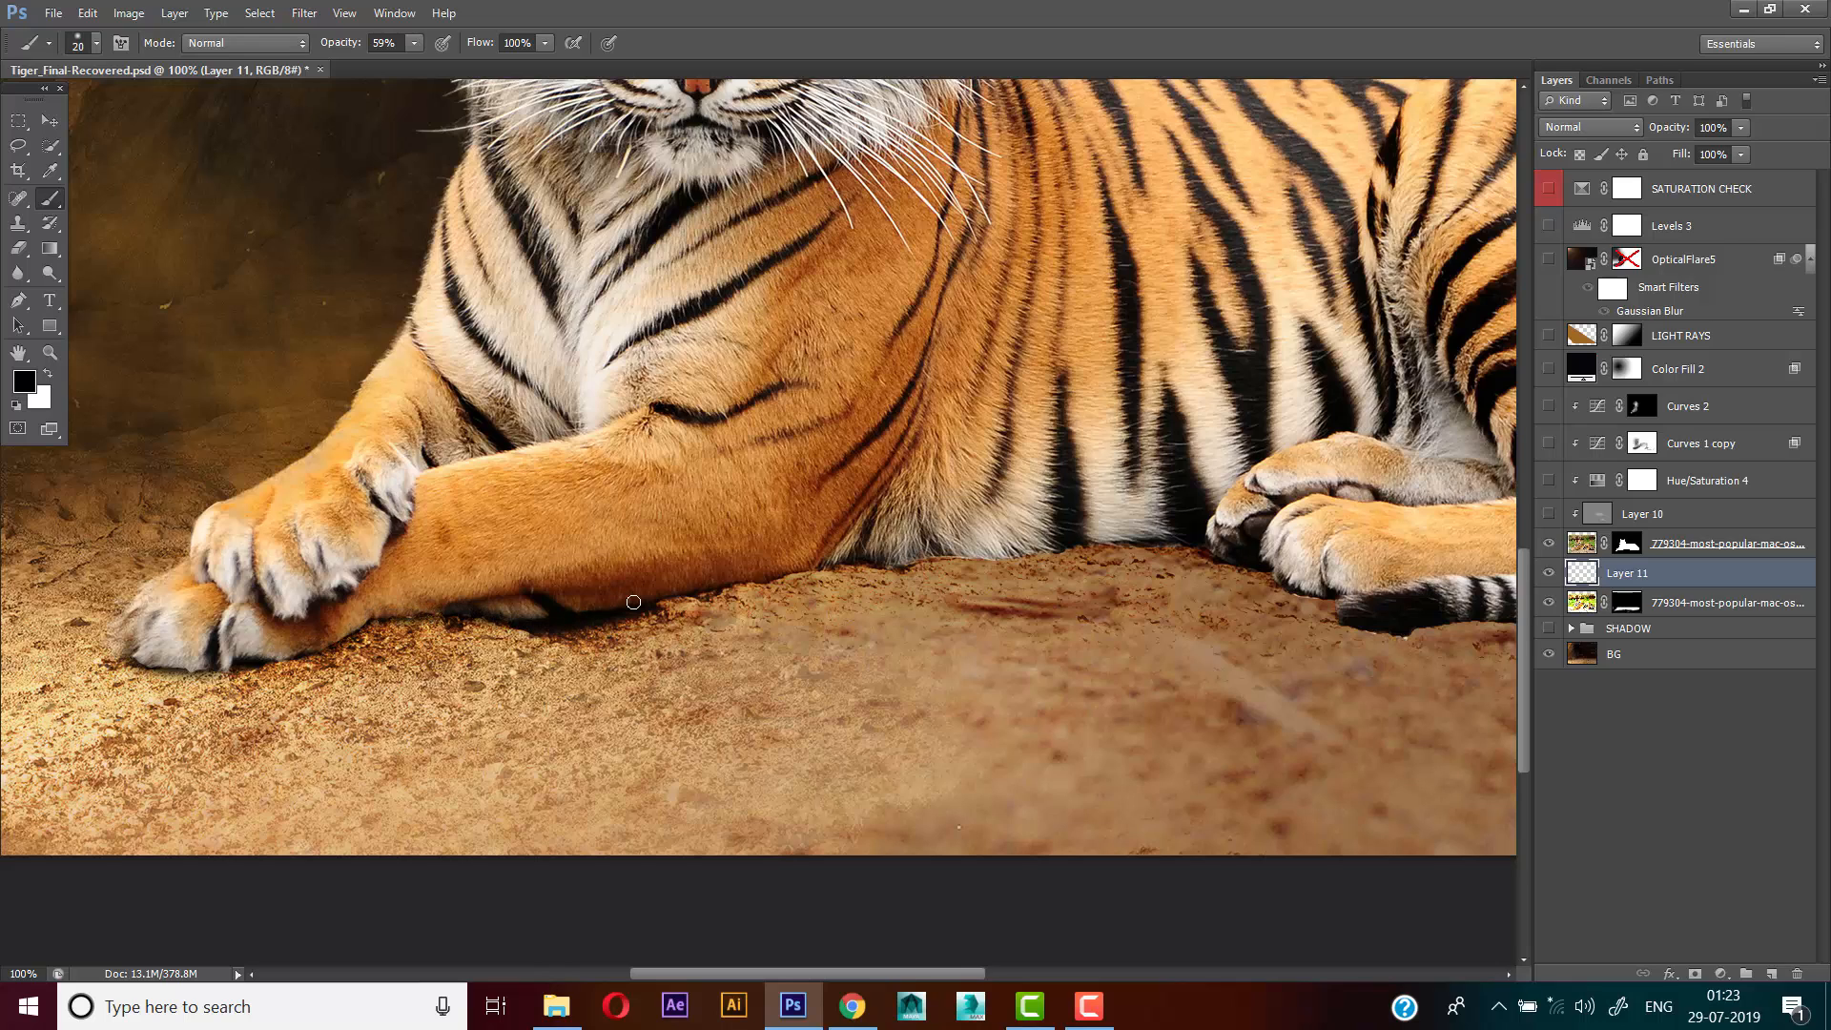
mouse_move(633, 601)
left_mouse_down()
mouse_move(747, 577)
mouse_move(660, 569)
mouse_move(650, 596)
mouse_move(847, 564)
left_mouse_up()
Raise the brush opacity to 72% and paint the contact shadow beneath the belly, hind paws and tail with a 35 px brush
left_click_drag(358, 48, 371, 48)
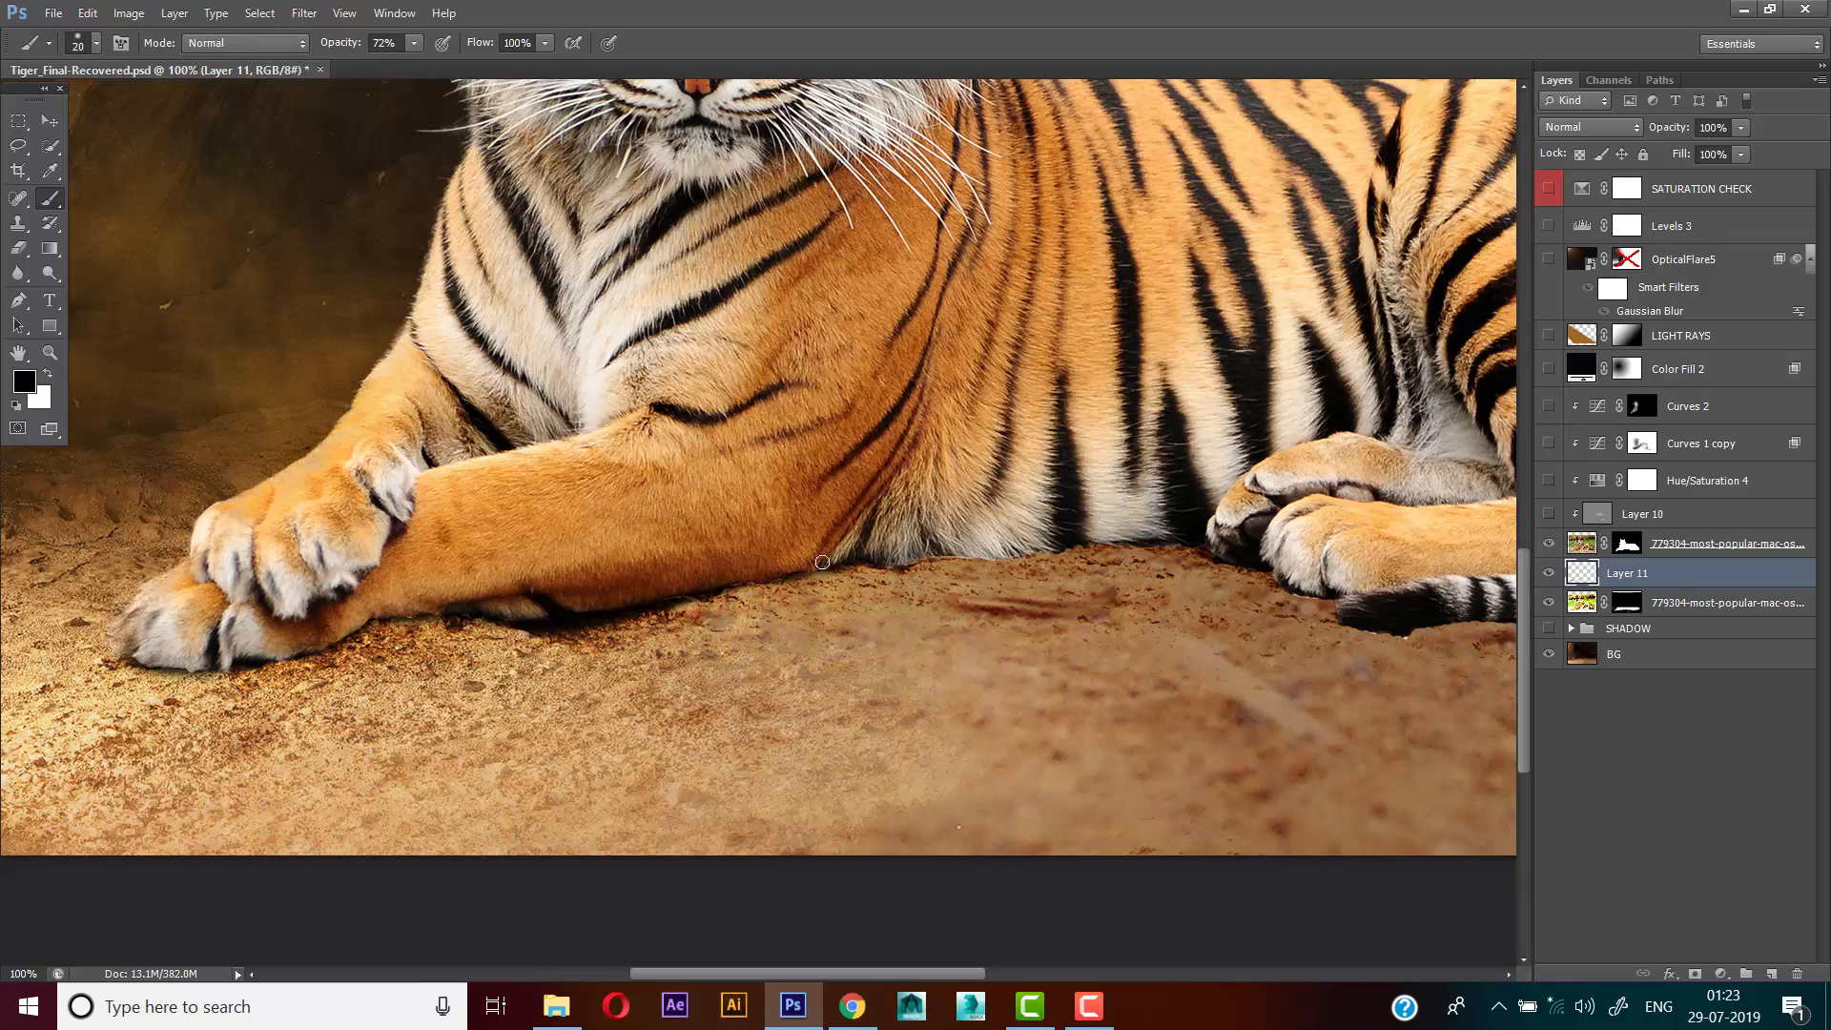
left_click_drag(864, 560, 1159, 531)
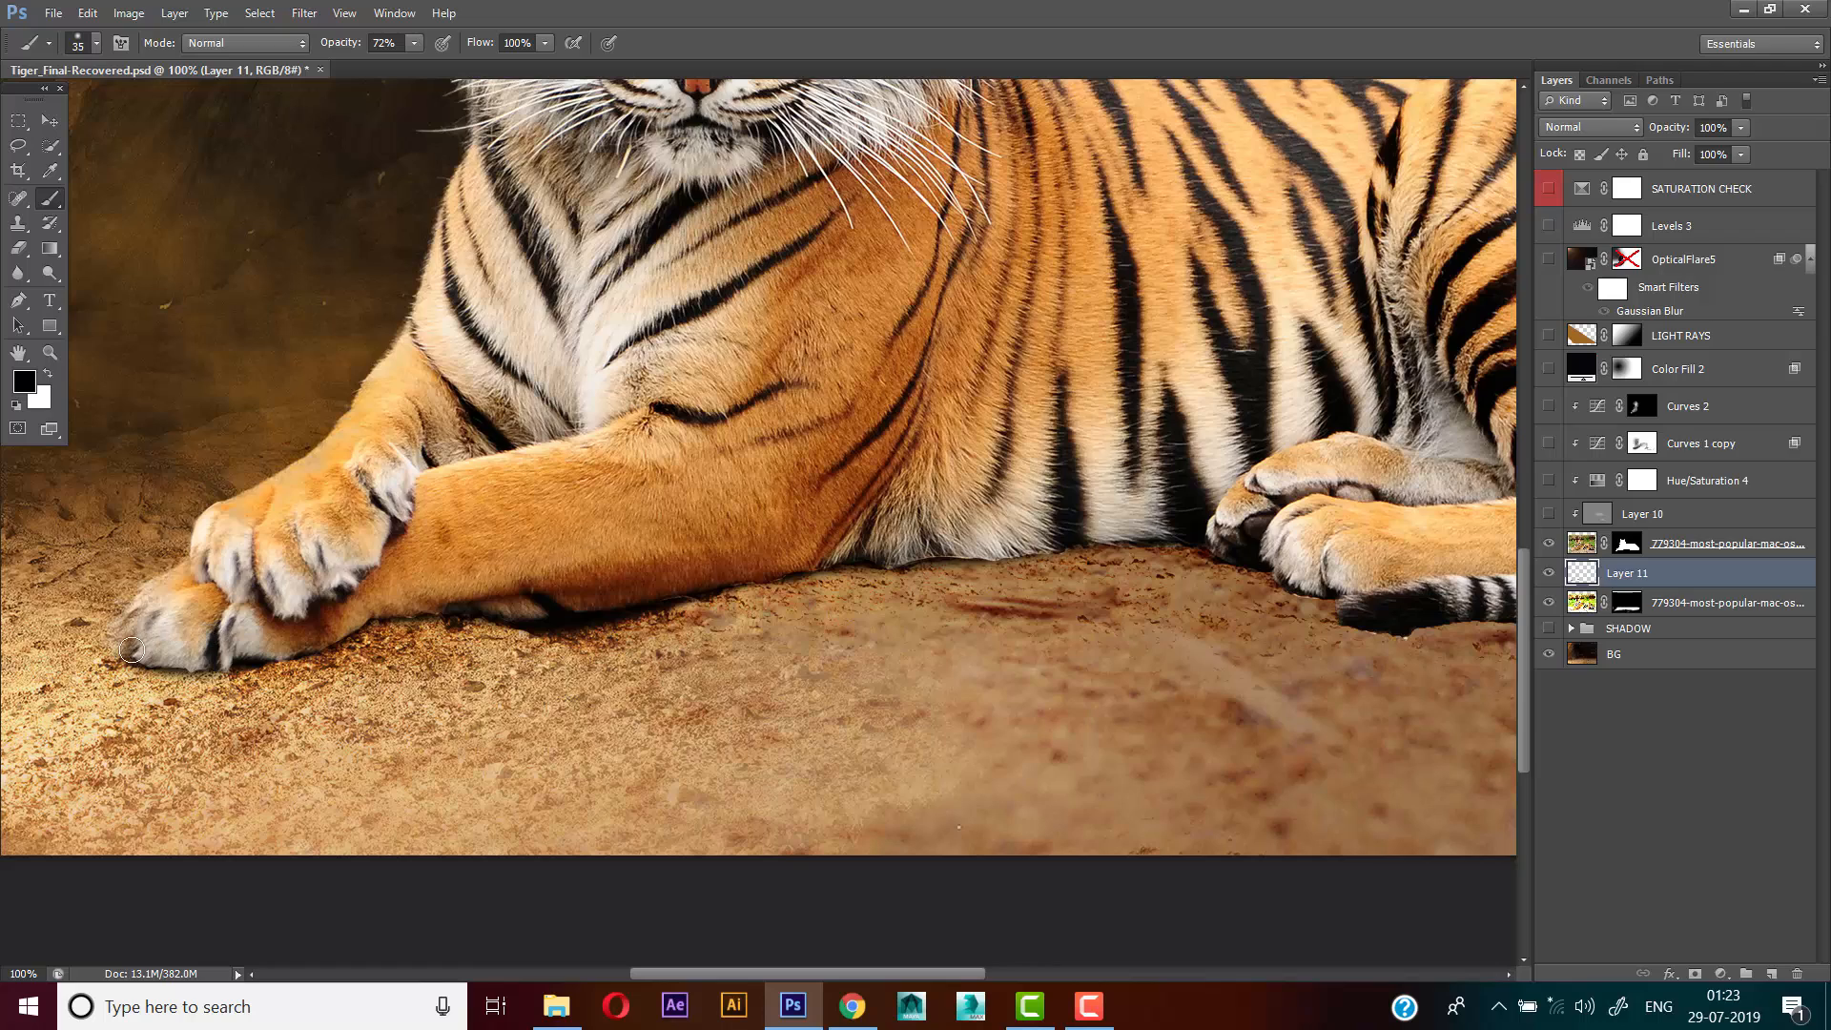
left_click_drag(654, 600, 272, 602)
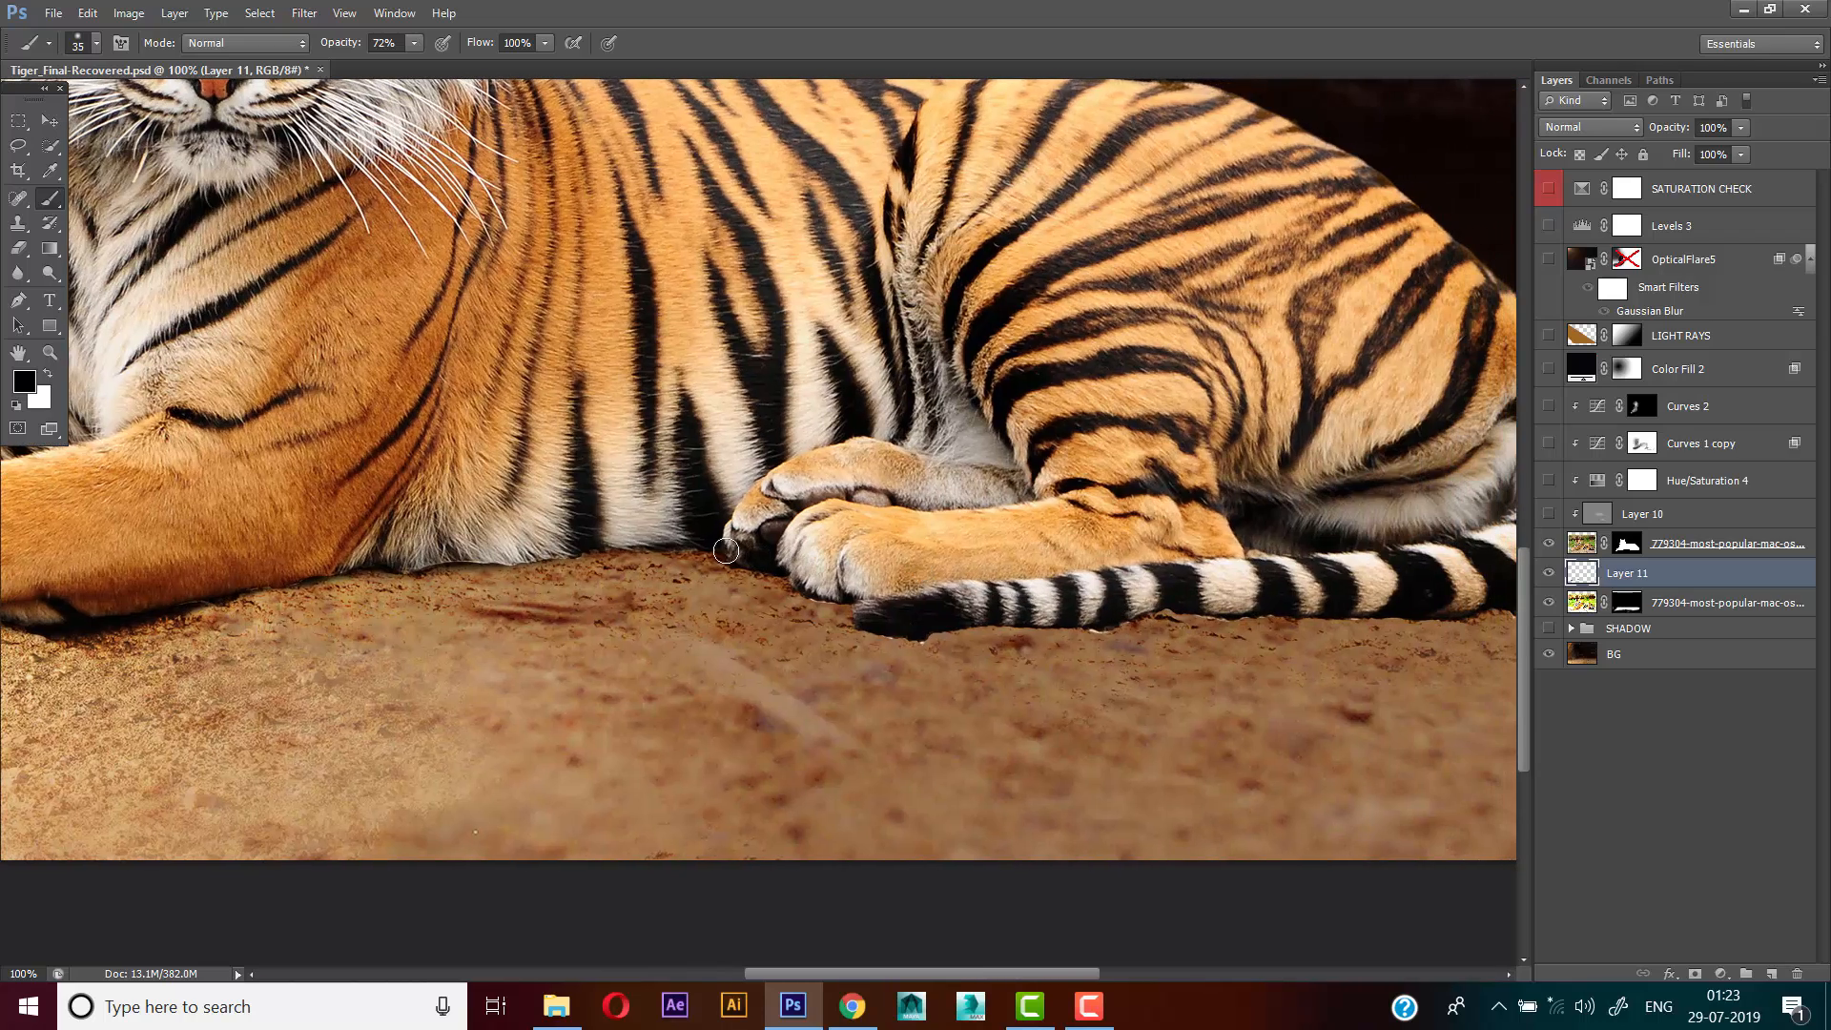
mouse_move(689, 547)
left_mouse_down()
mouse_move(833, 592)
mouse_move(787, 580)
mouse_move(906, 592)
mouse_move(956, 621)
mouse_move(898, 620)
mouse_move(1214, 609)
mouse_move(971, 617)
mouse_move(1259, 588)
left_mouse_up()
key("ctrl+z")
key("ctrl+minus")
mouse_move(731, 593)
left_mouse_down()
mouse_move(858, 646)
mouse_move(861, 664)
left_mouse_up()
left_click_drag(712, 631, 748, 649)
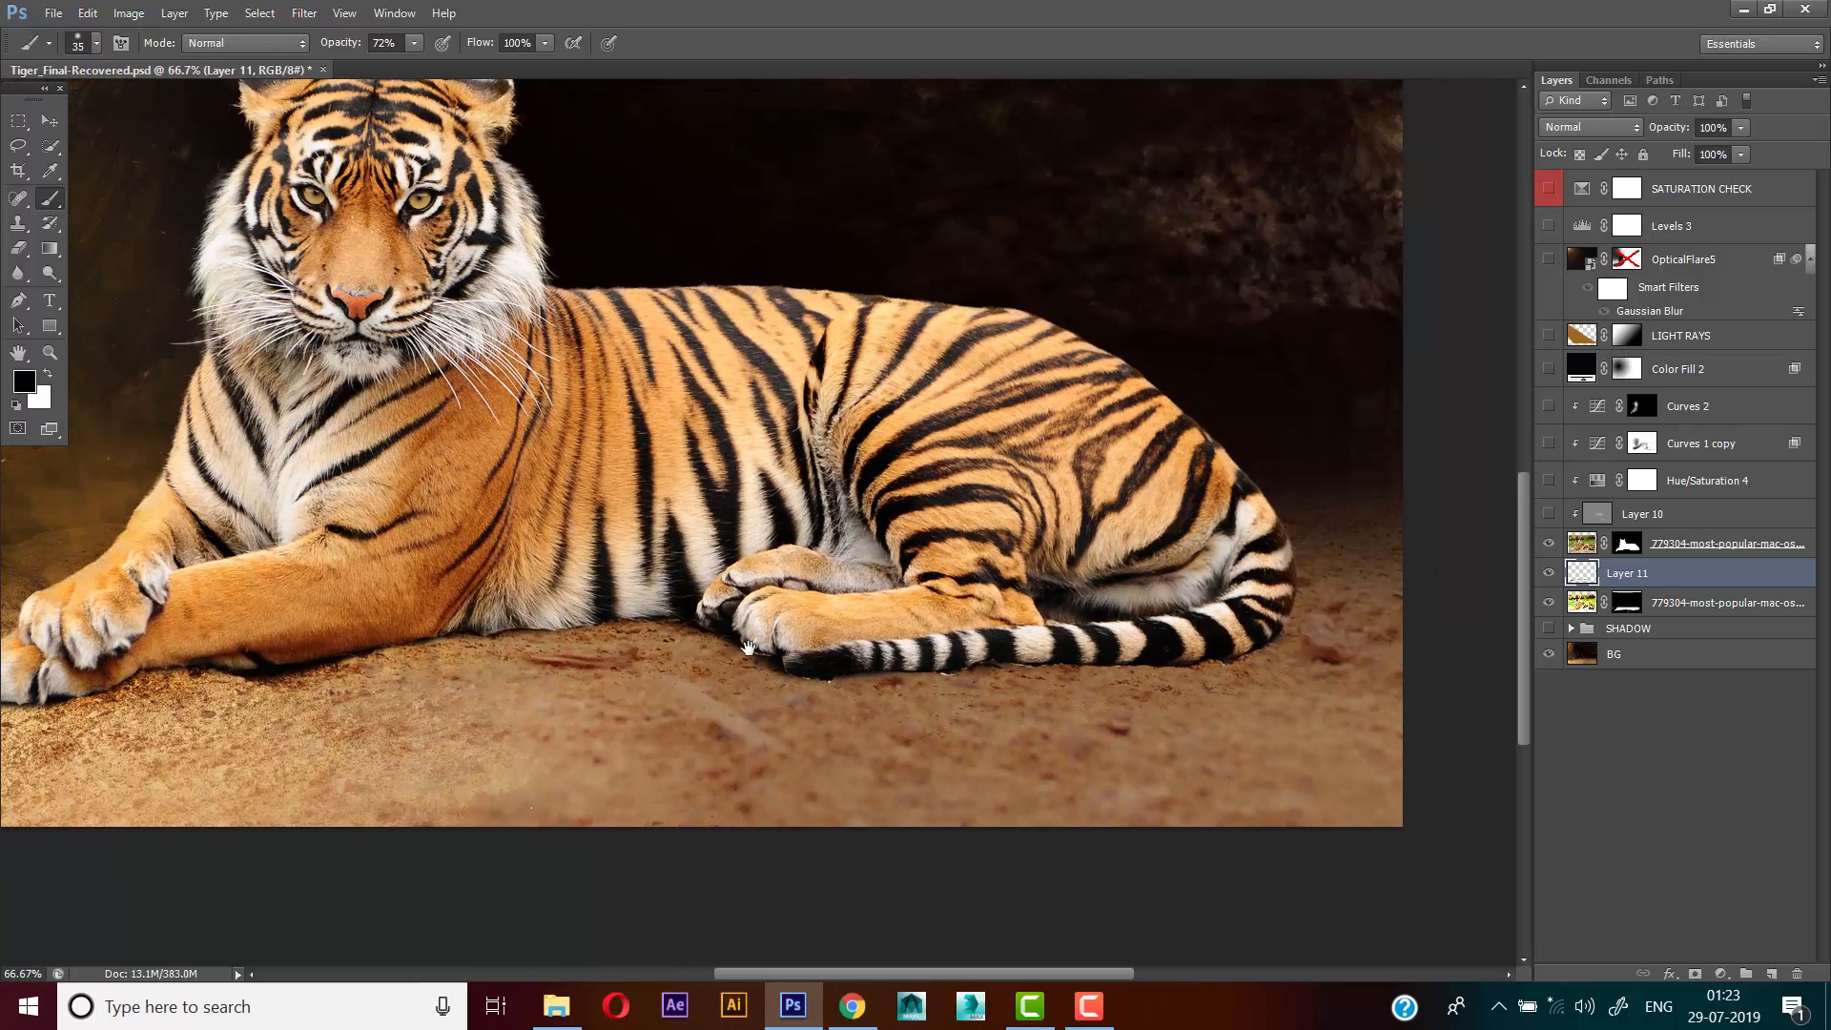
mouse_move(461, 623)
left_mouse_down()
mouse_move(570, 631)
mouse_move(607, 614)
mouse_move(811, 660)
left_mouse_up()
key("ctrl+z")
Deepen the contact shadow under the foreleg and the front paws with the 35 px brush
left_click(810, 660, "alt")
left_click(667, 715, "ctrl")
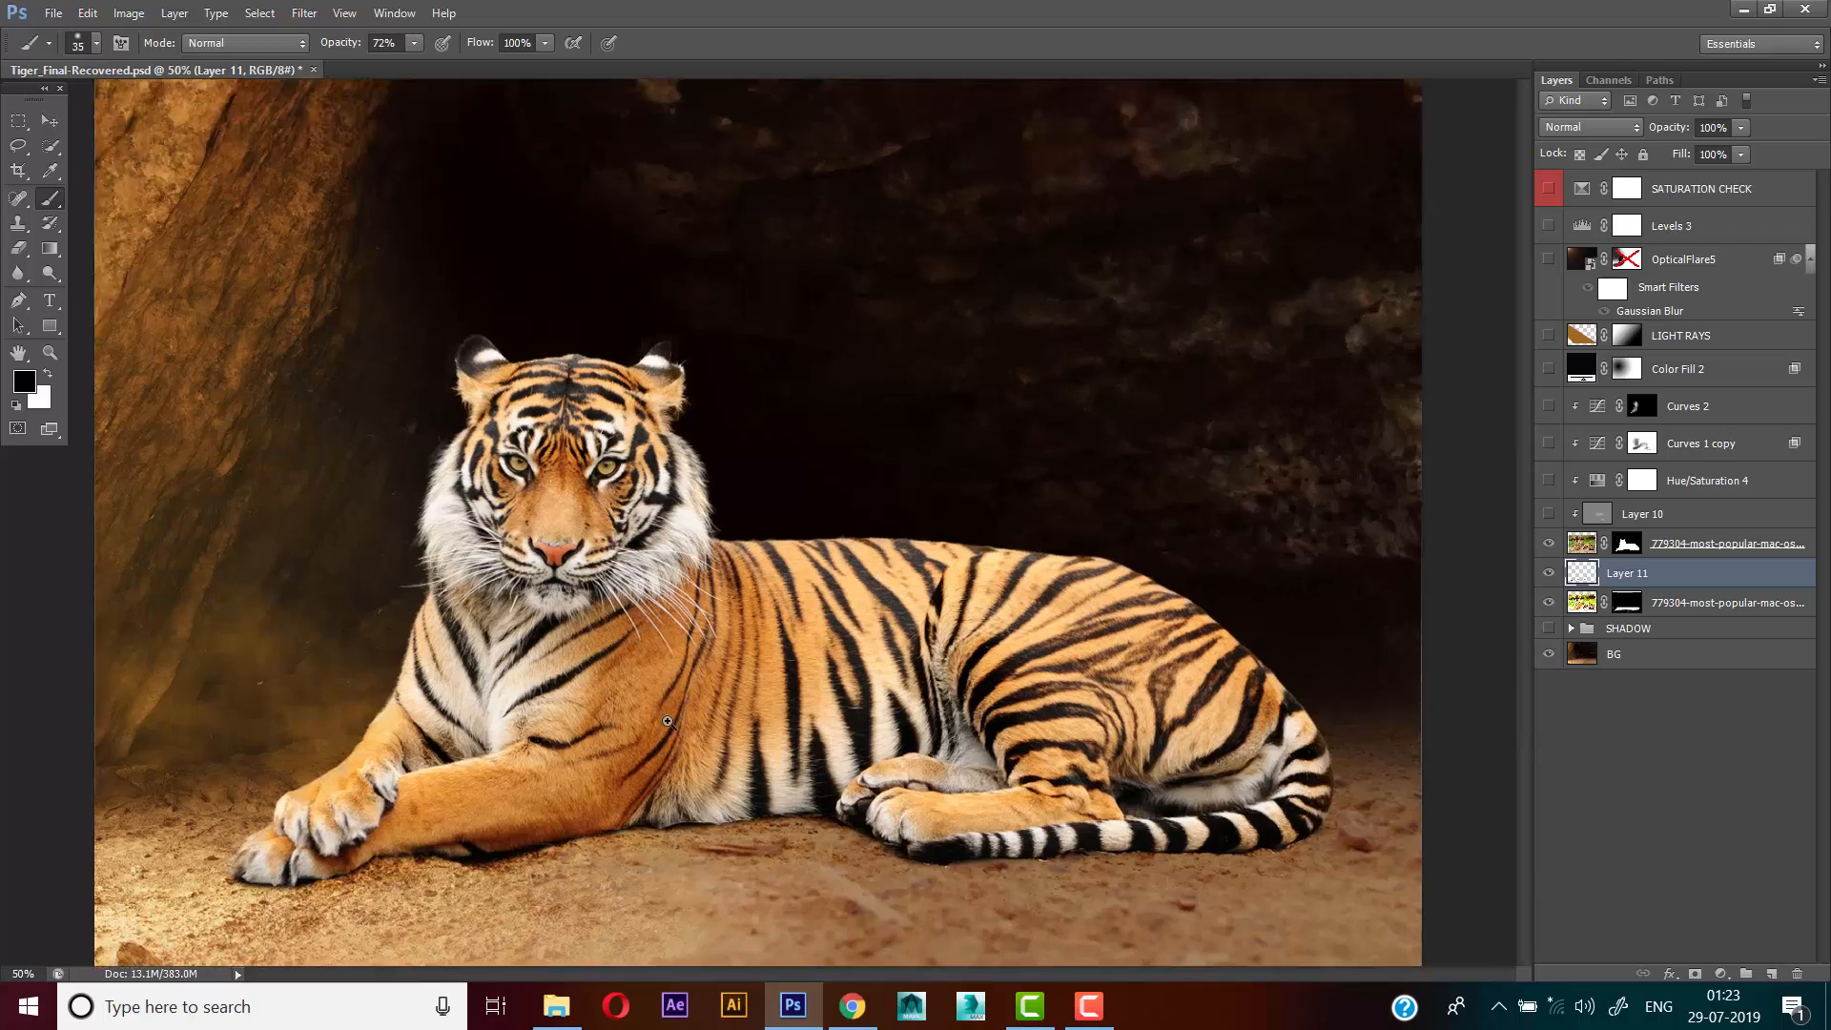
left_click_drag(668, 715, 823, 496)
left_click(824, 496, "ctrl")
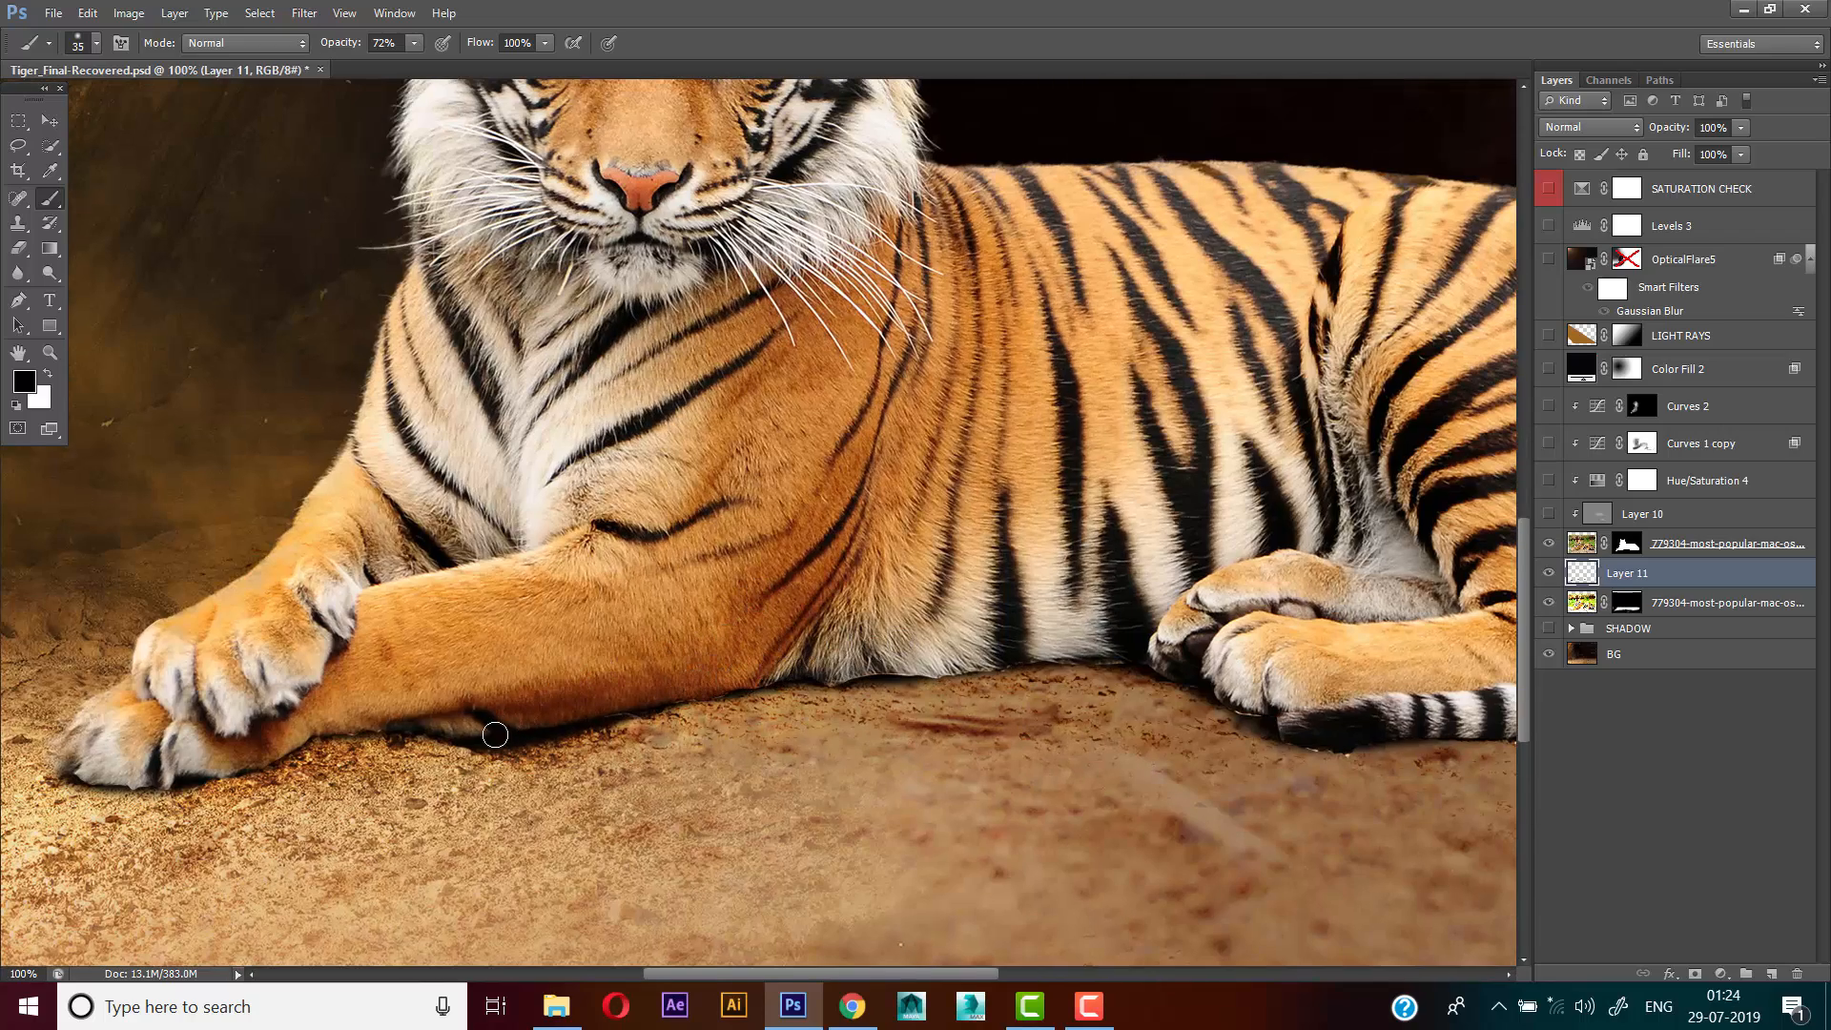
left_click_drag(494, 732, 603, 706)
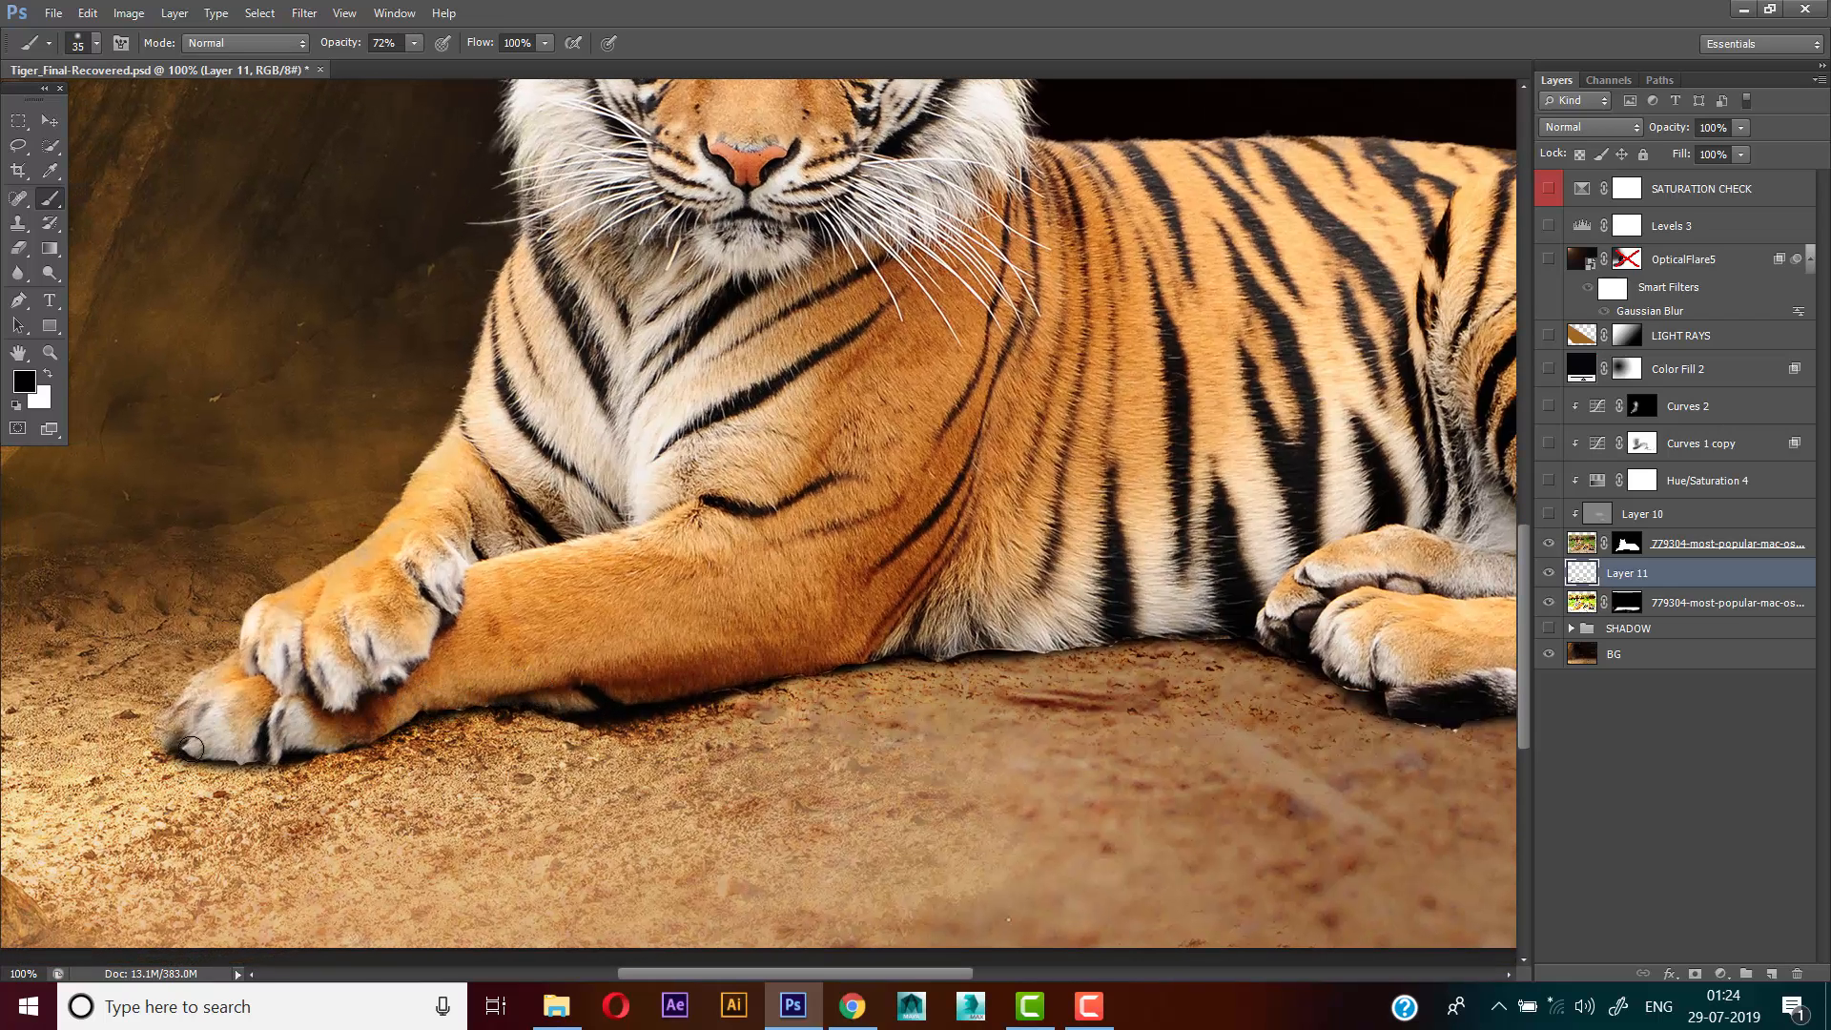
left_click_drag(191, 748, 419, 732)
left_click(646, 602, "alt")
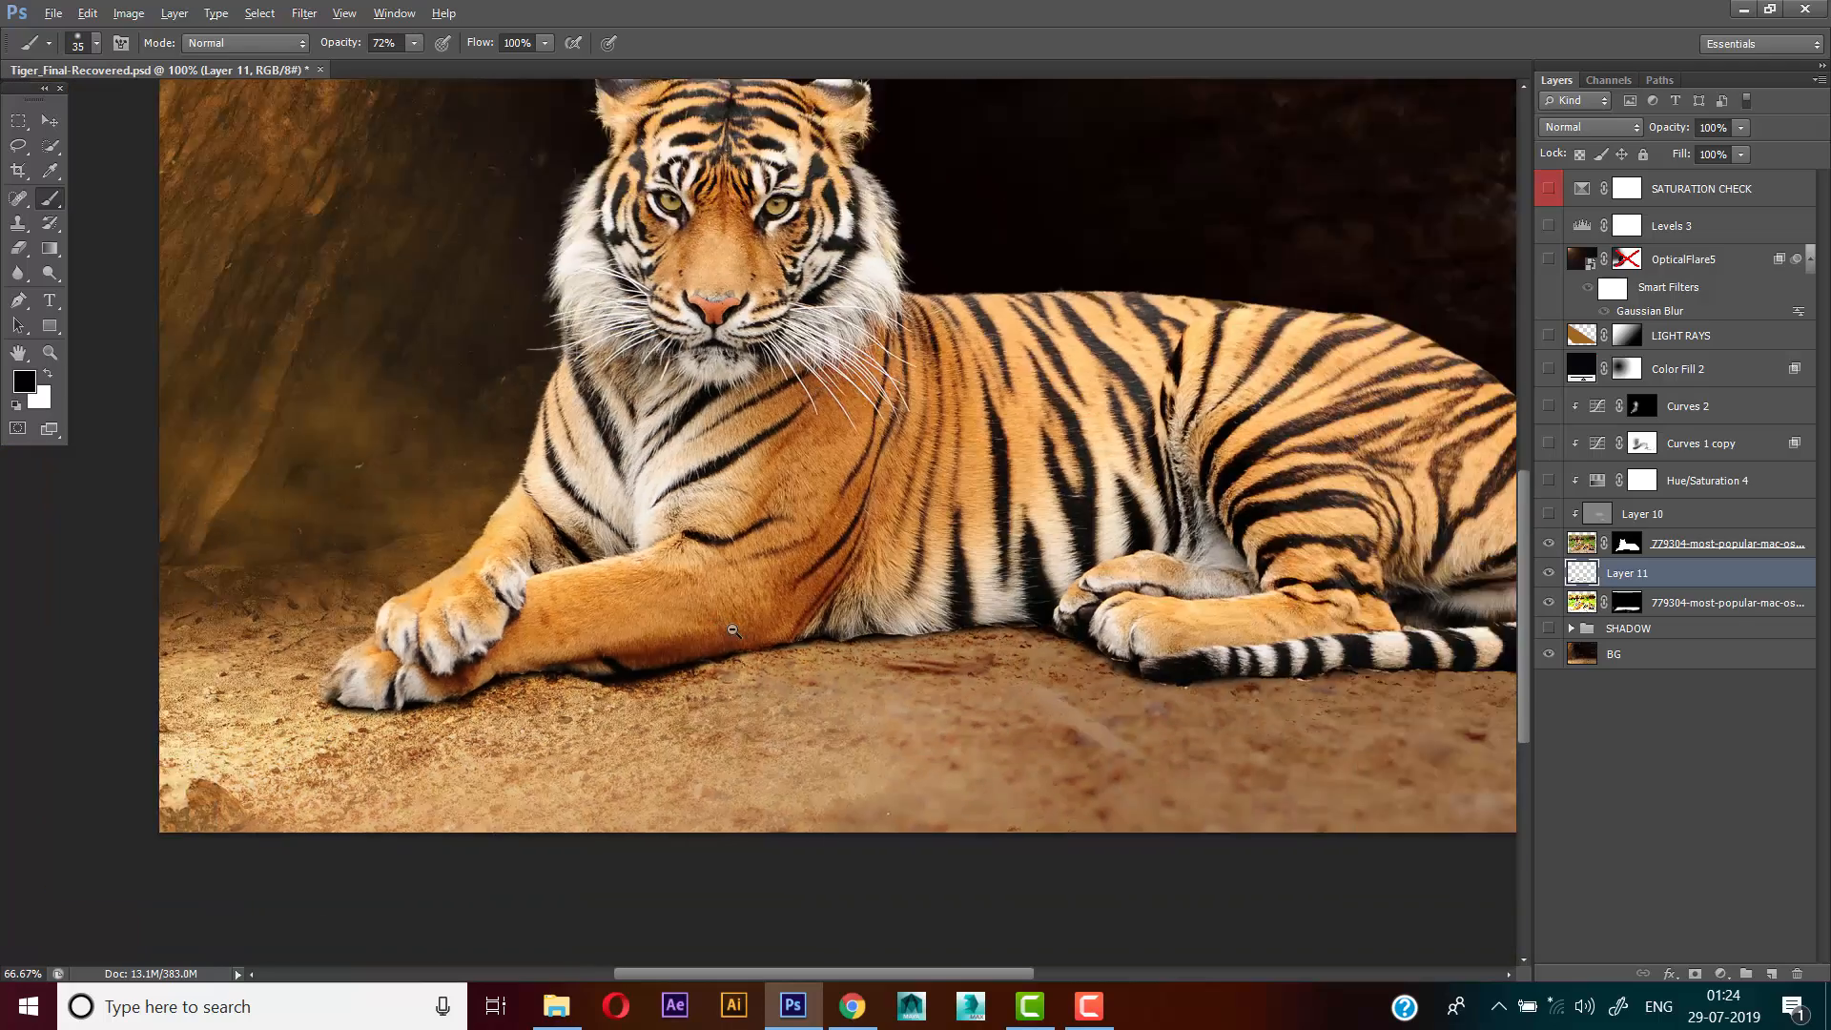
left_click(648, 603, "alt")
left_click(742, 669, "ctrl")
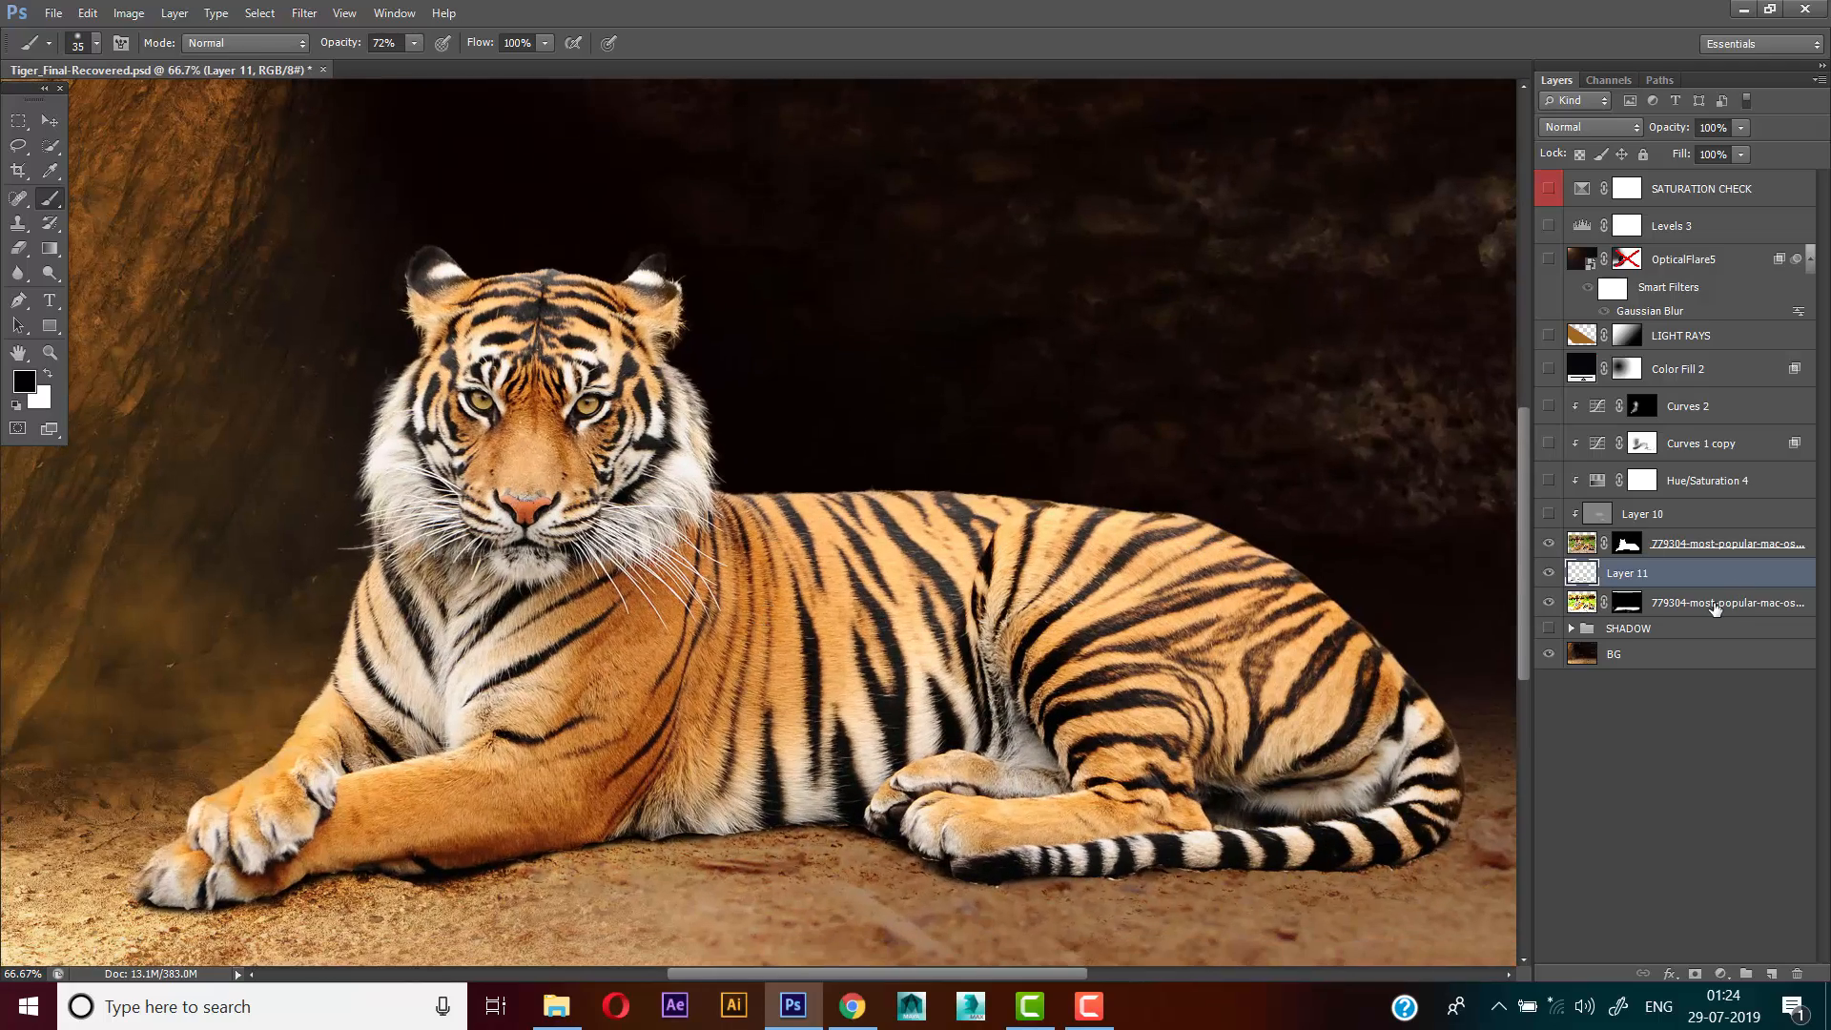
Group Layer 11 with the masked Multiply layer below it and compare the image with the group hidden and shown
left_click(1709, 603, "shift")
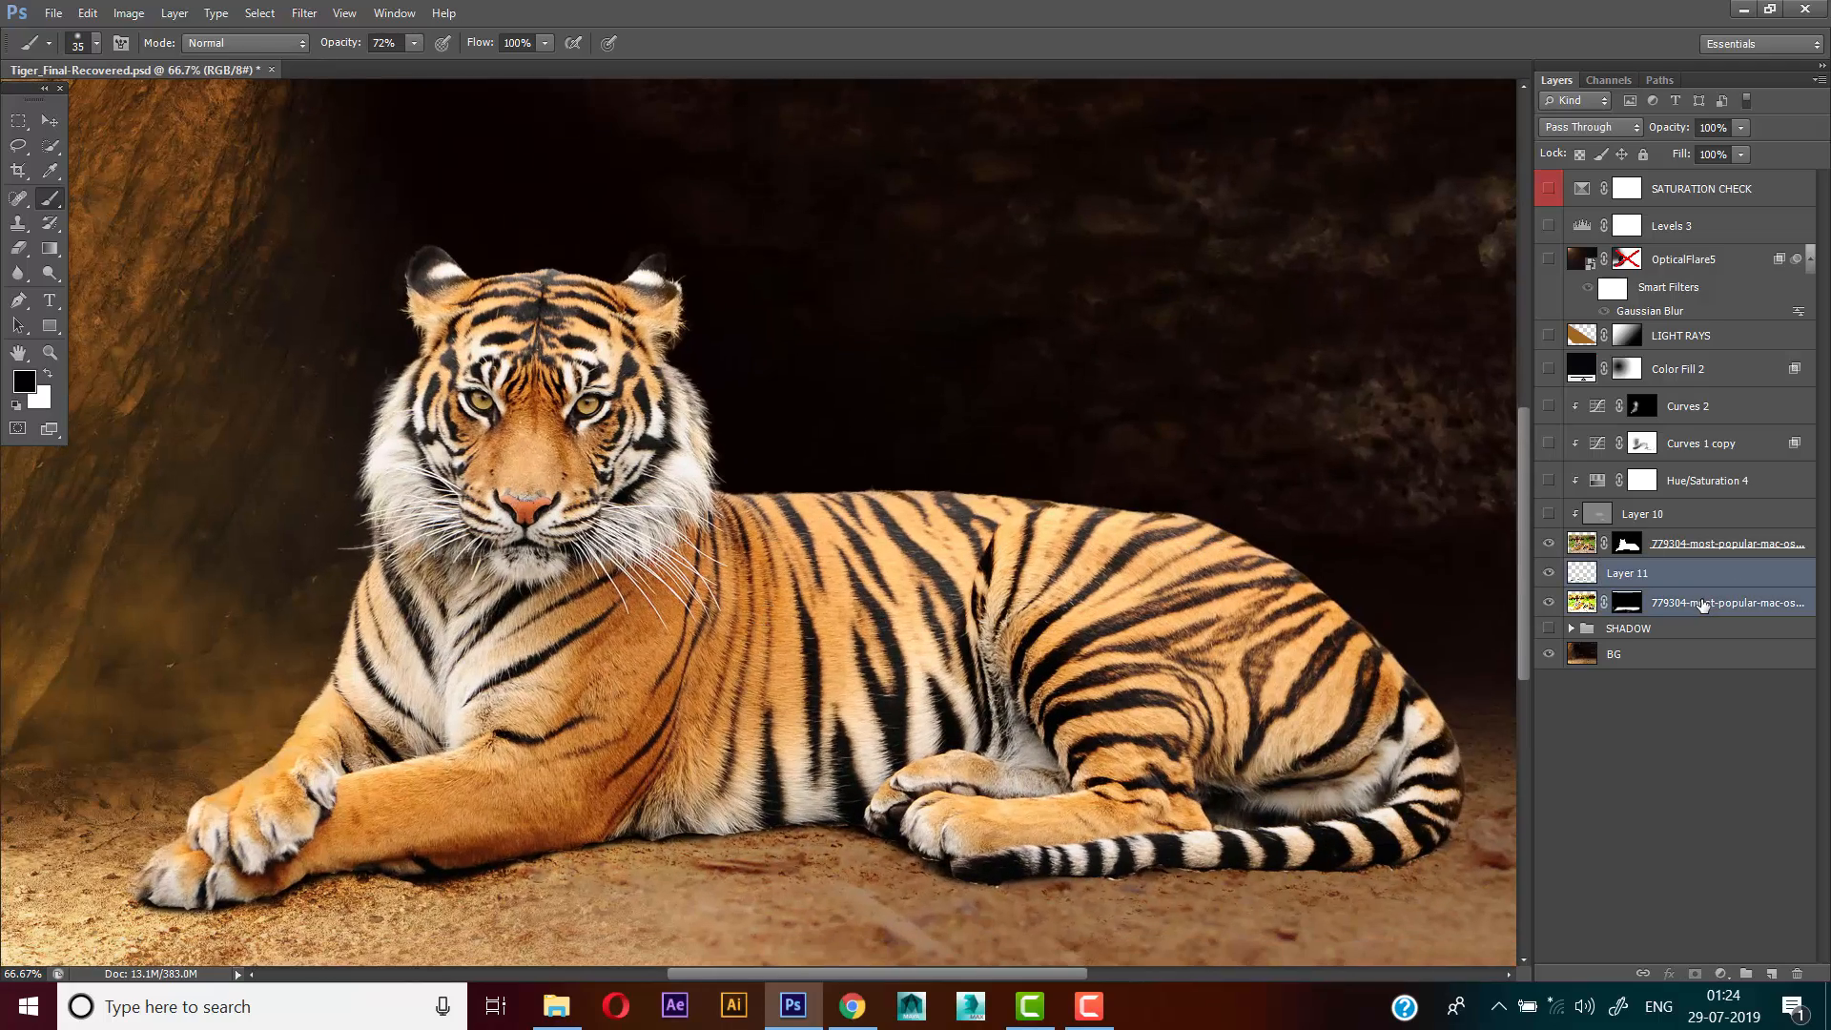
key("ctrl+g")
left_click(1545, 572)
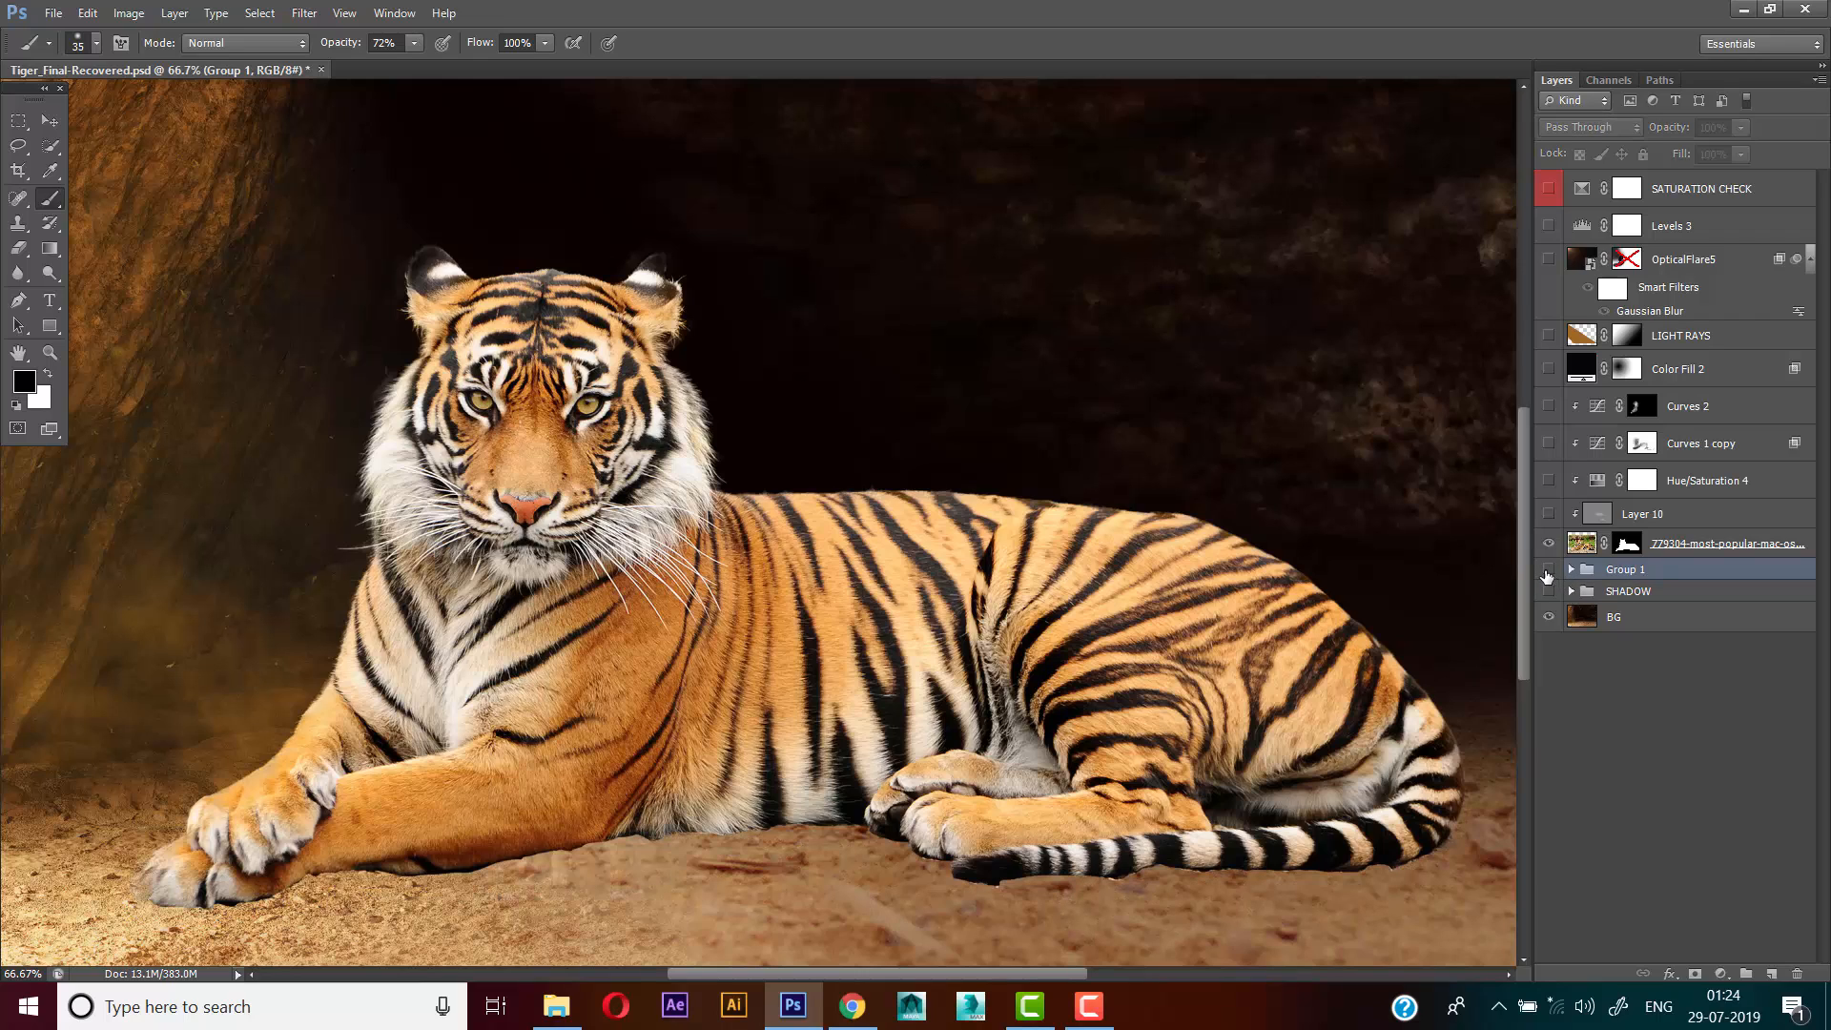
left_click(1545, 571)
left_click(1546, 570)
left_click(1546, 570)
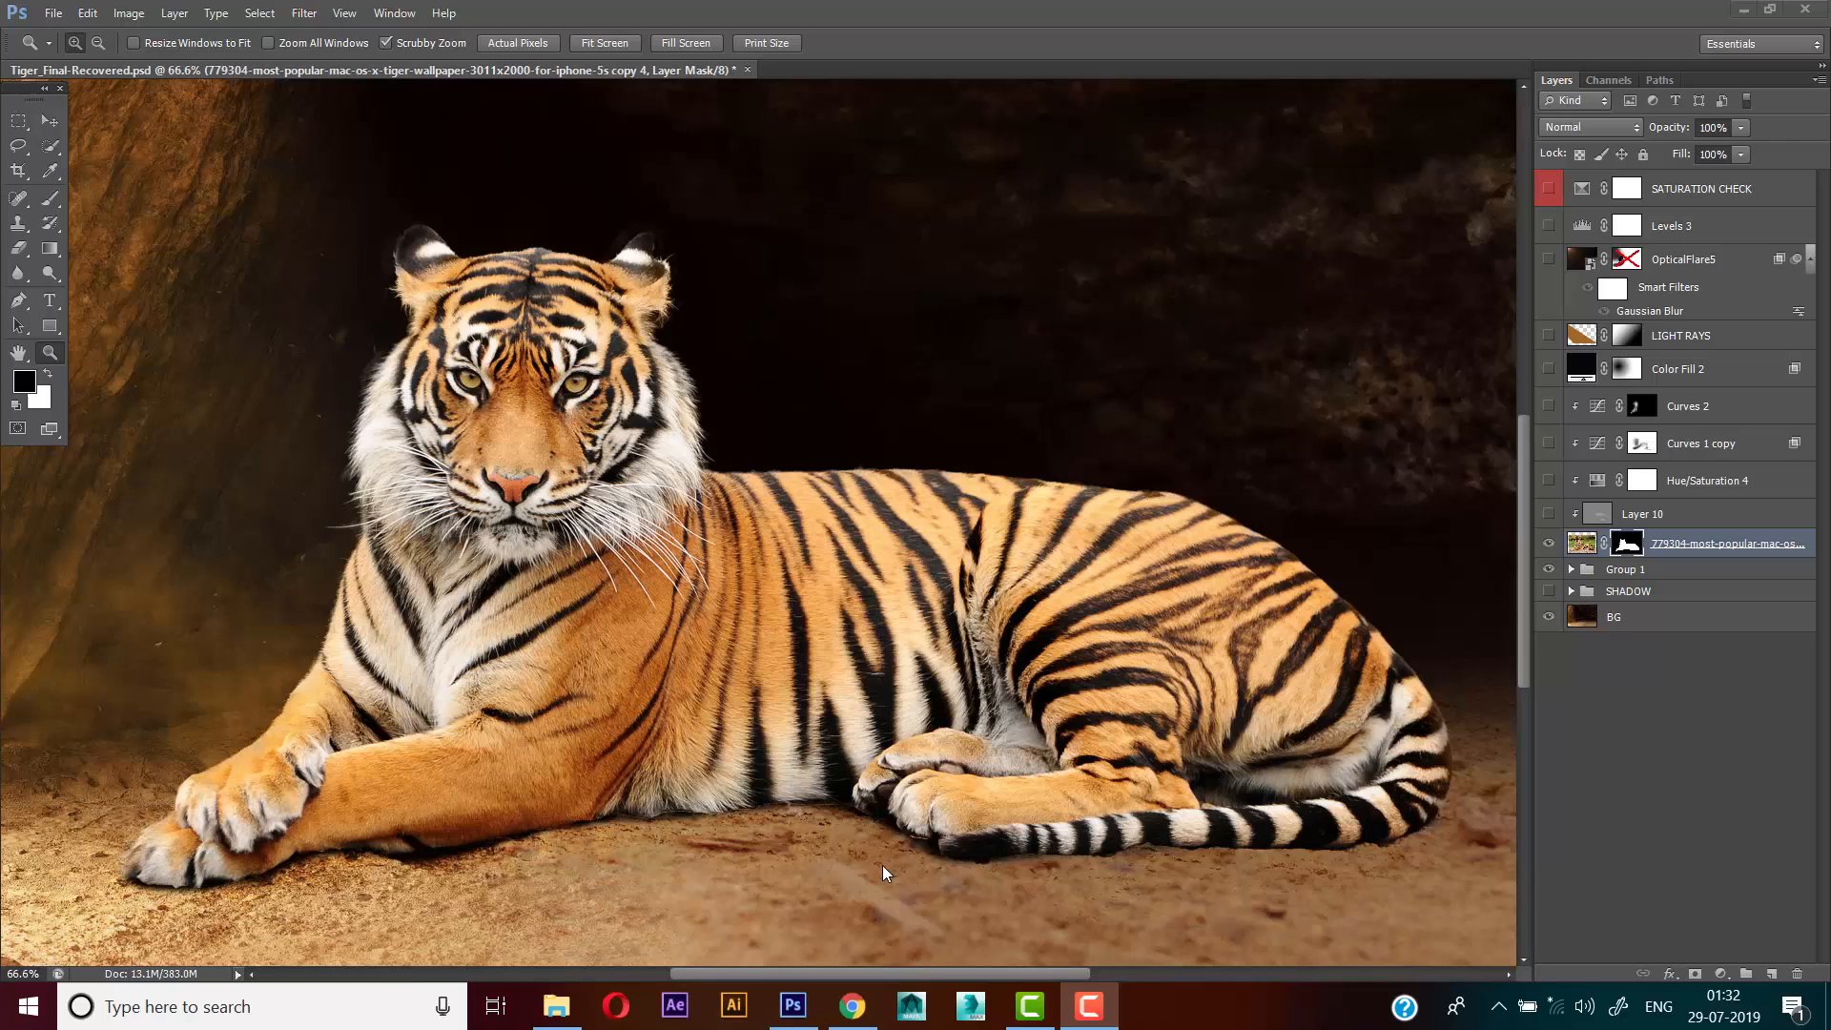
Show the Curves 1 copy adjustment layer clipped to the tiger and inspect its darkening curve
left_click(50, 121)
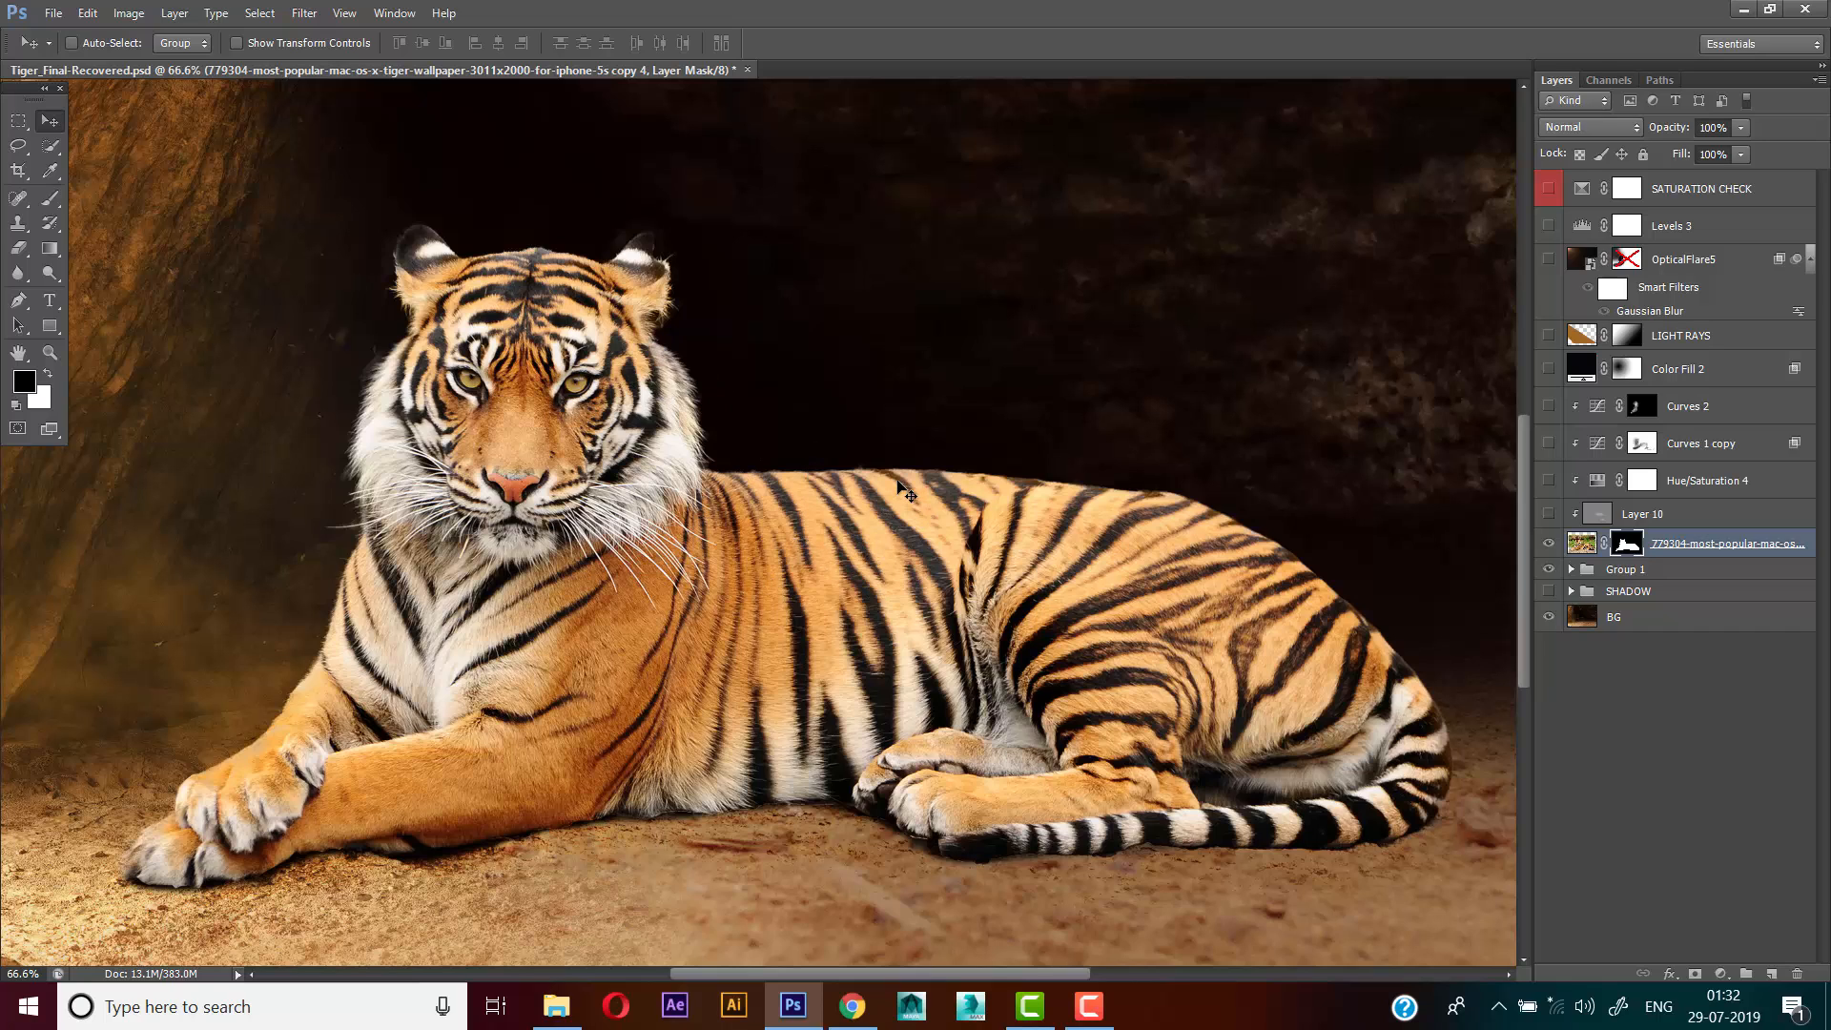
left_click(1704, 444)
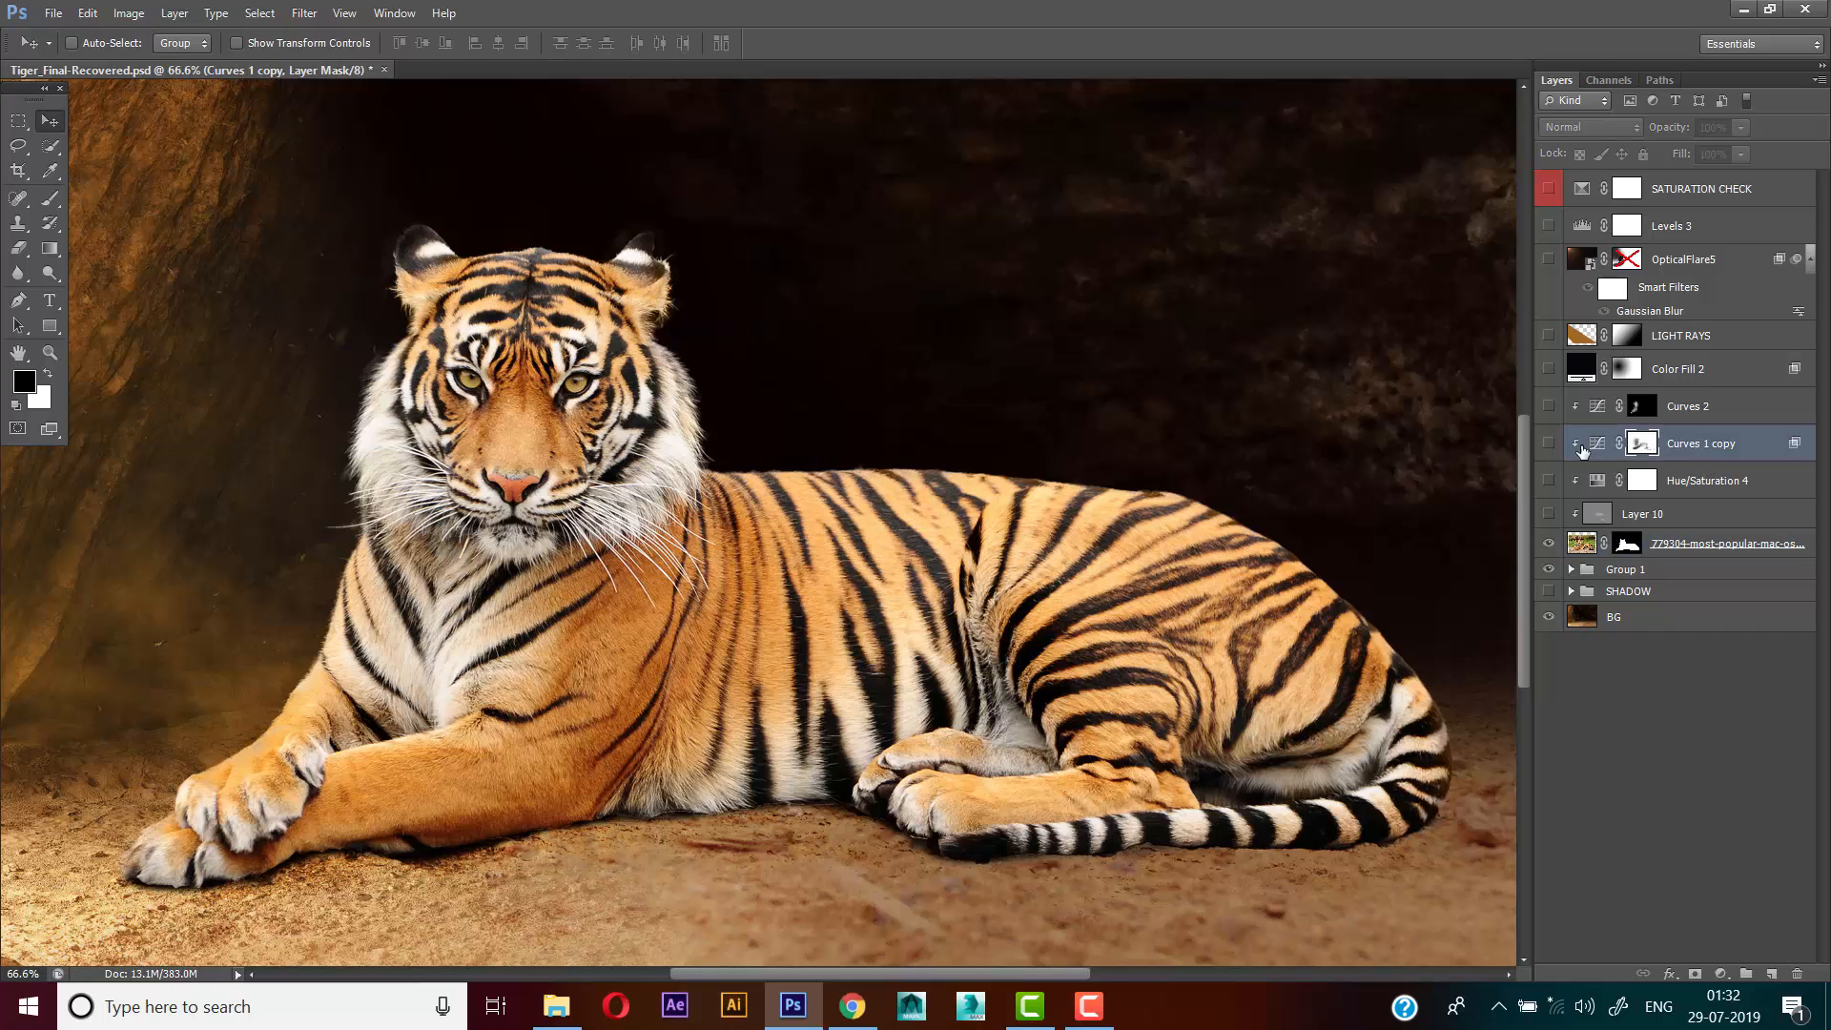
left_click(1547, 443)
left_click(1597, 444)
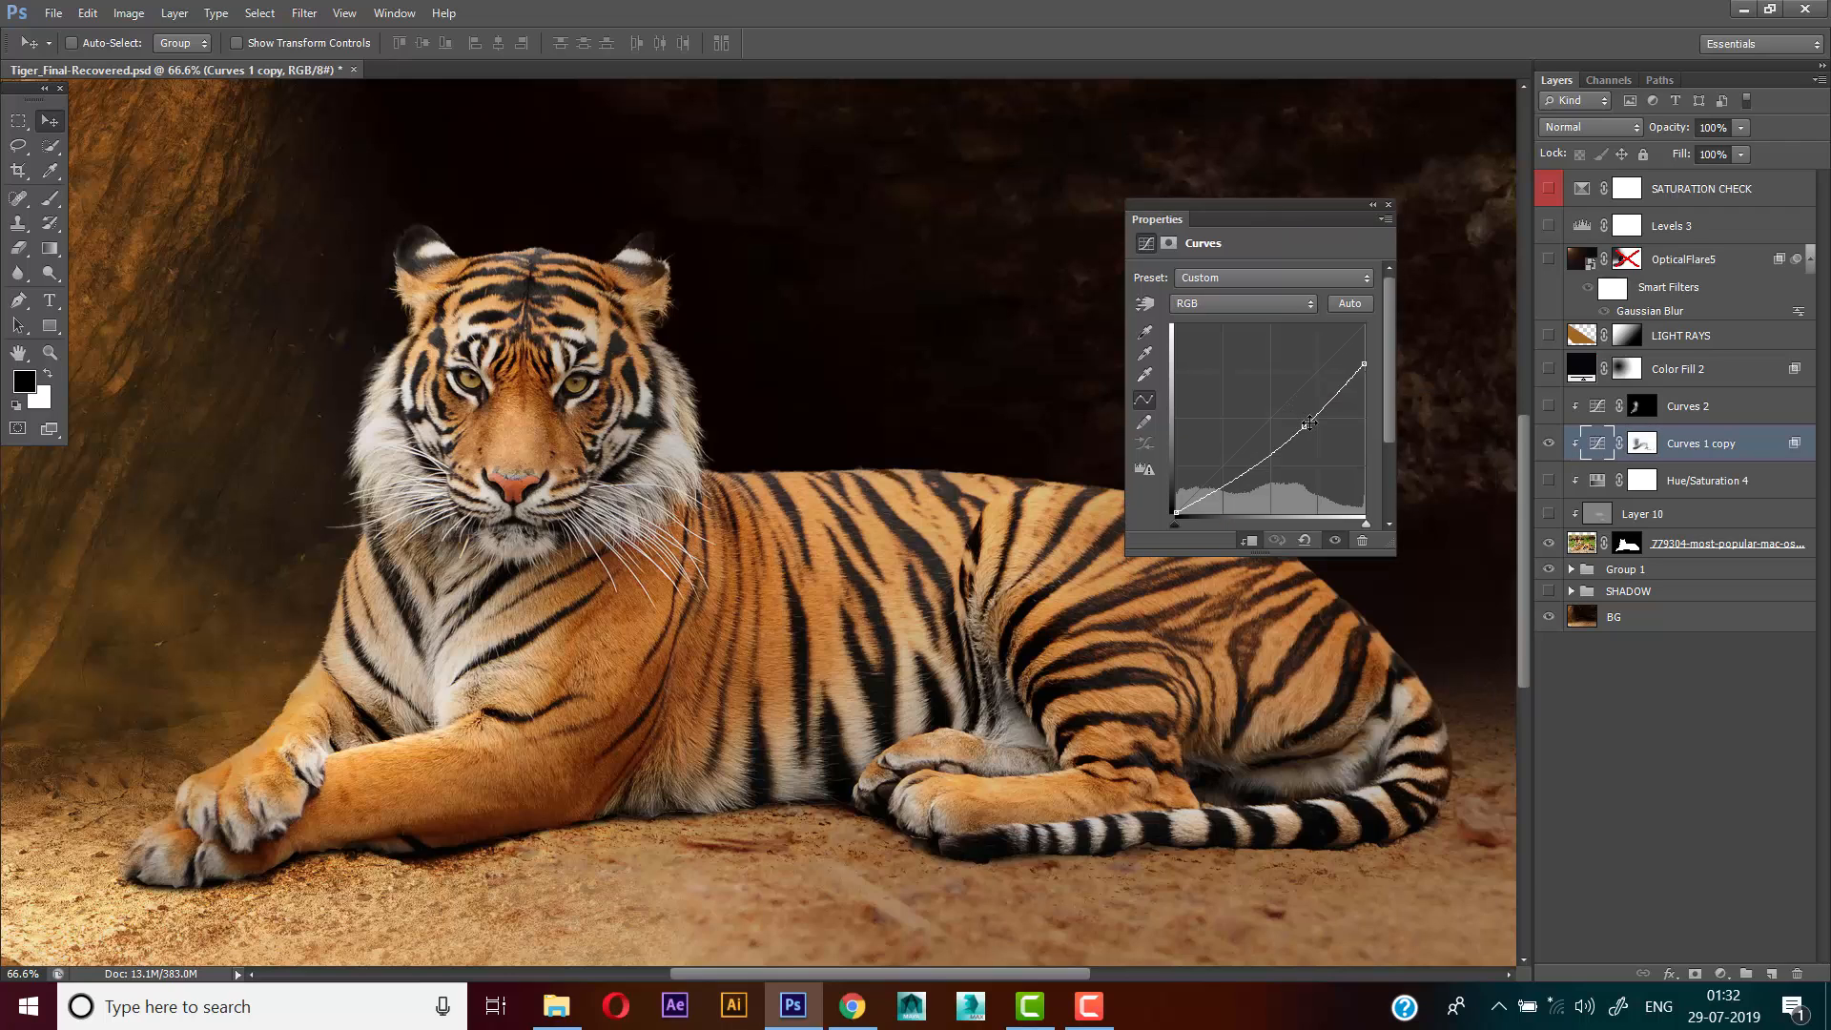
left_click(1386, 220)
left_click(1385, 209)
left_click(1388, 204)
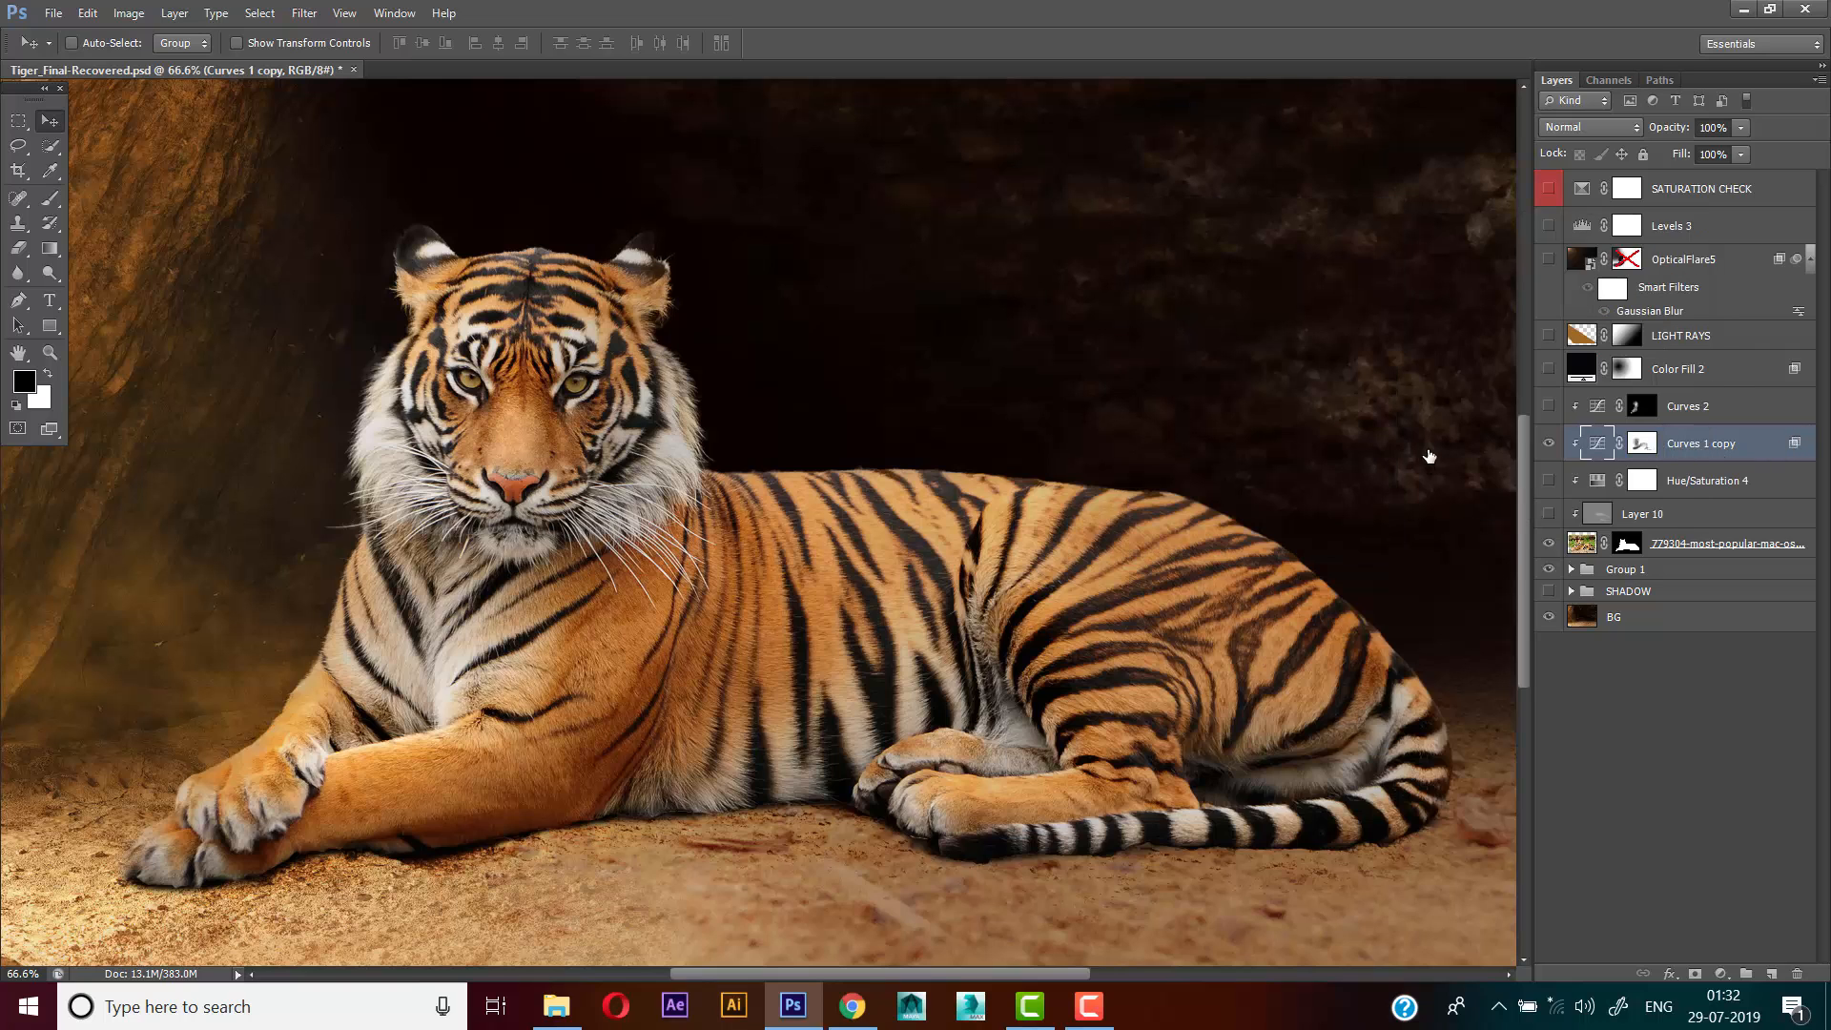
Try extending the Blend If underlying-layer shadow split of Curves 1 copy to 0 / 100
double_click(1794, 443)
left_click_drag(934, 179, 1047, 163)
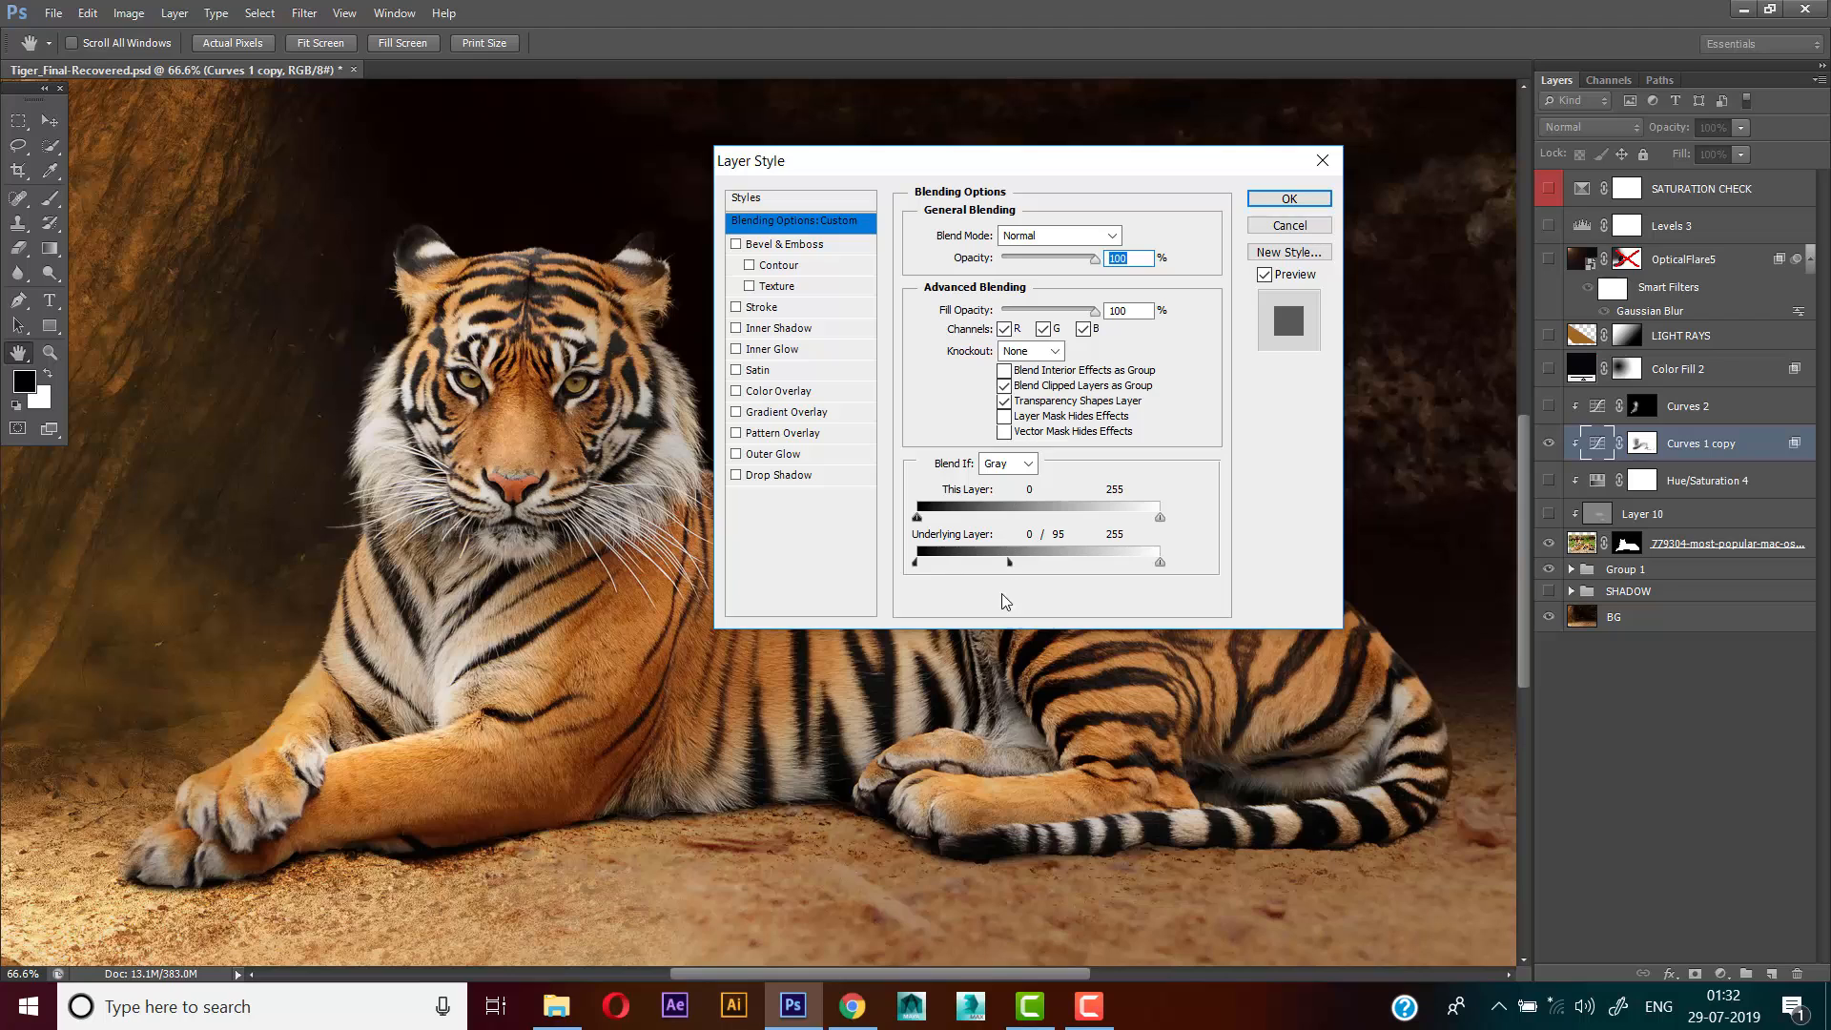
left_click_drag(963, 560, 1013, 573)
left_click(1278, 226)
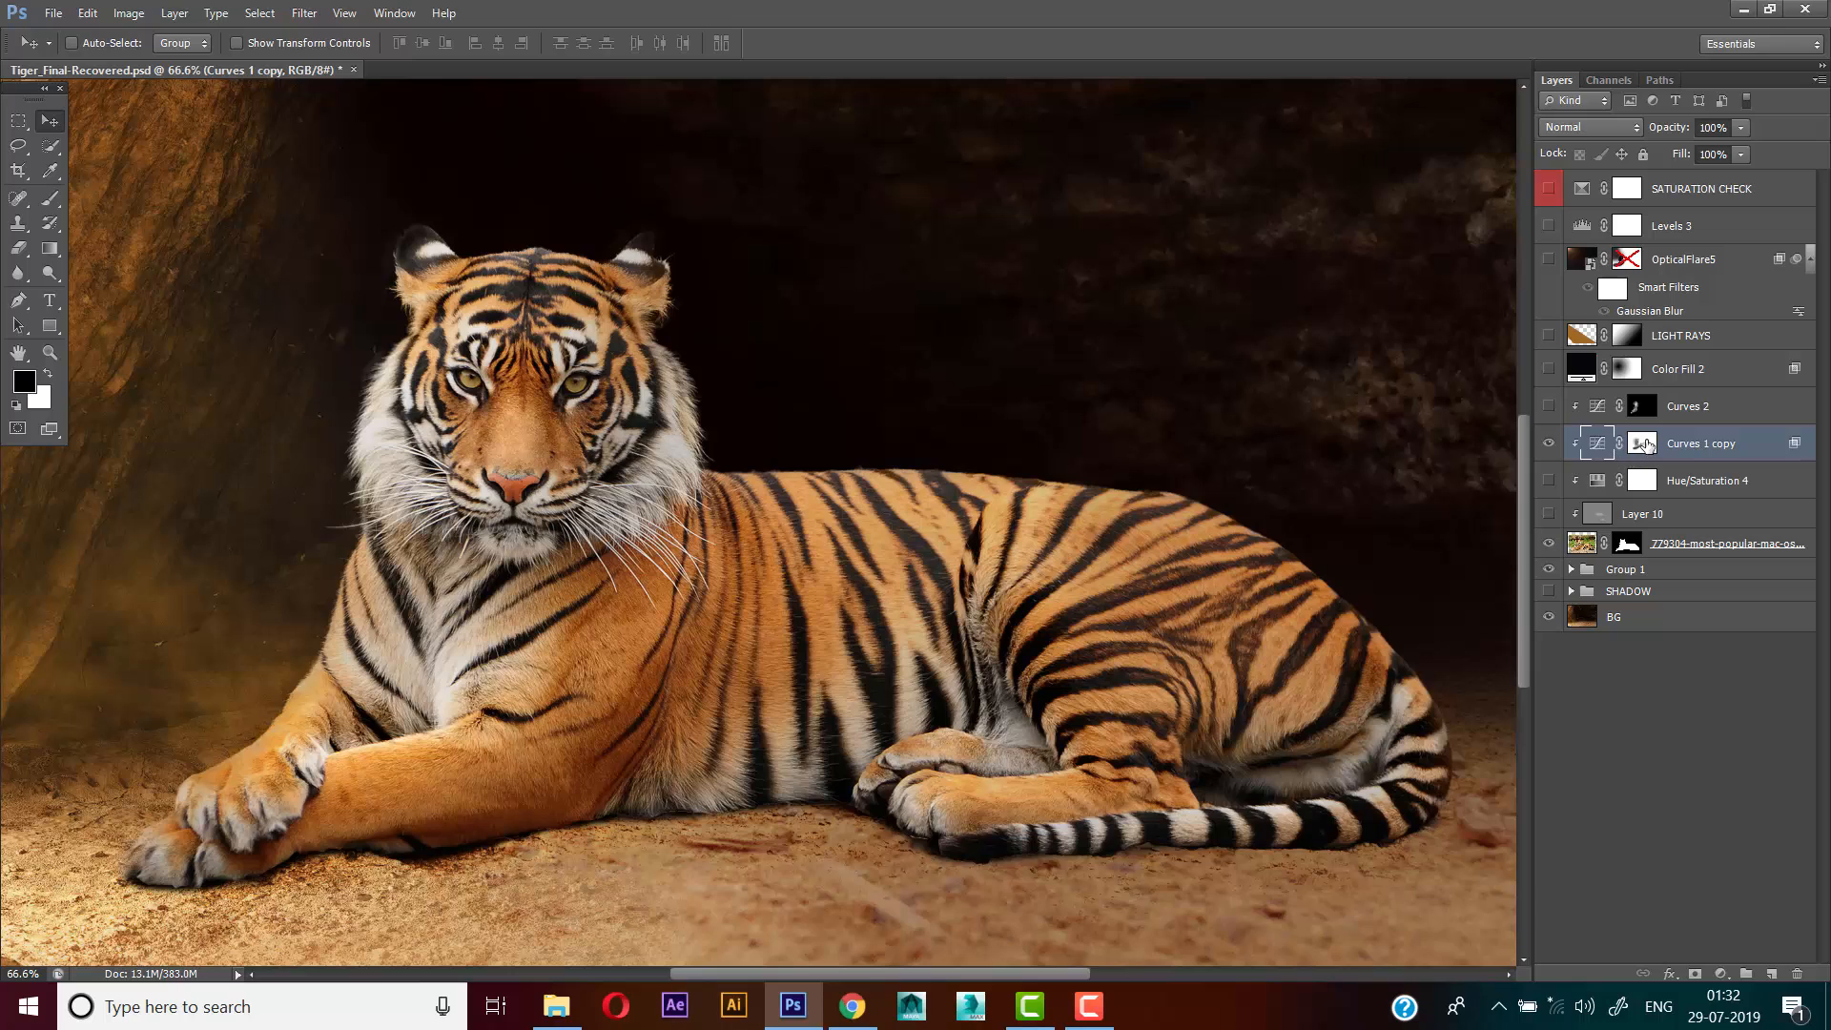
Inspect the painted mask of Curves 1 copy, delete it and add a blank white layer mask in its place
left_click(1642, 445)
left_click(1642, 445, "alt")
left_click(1642, 445, "alt")
left_click_drag(483, 307, 542, 291)
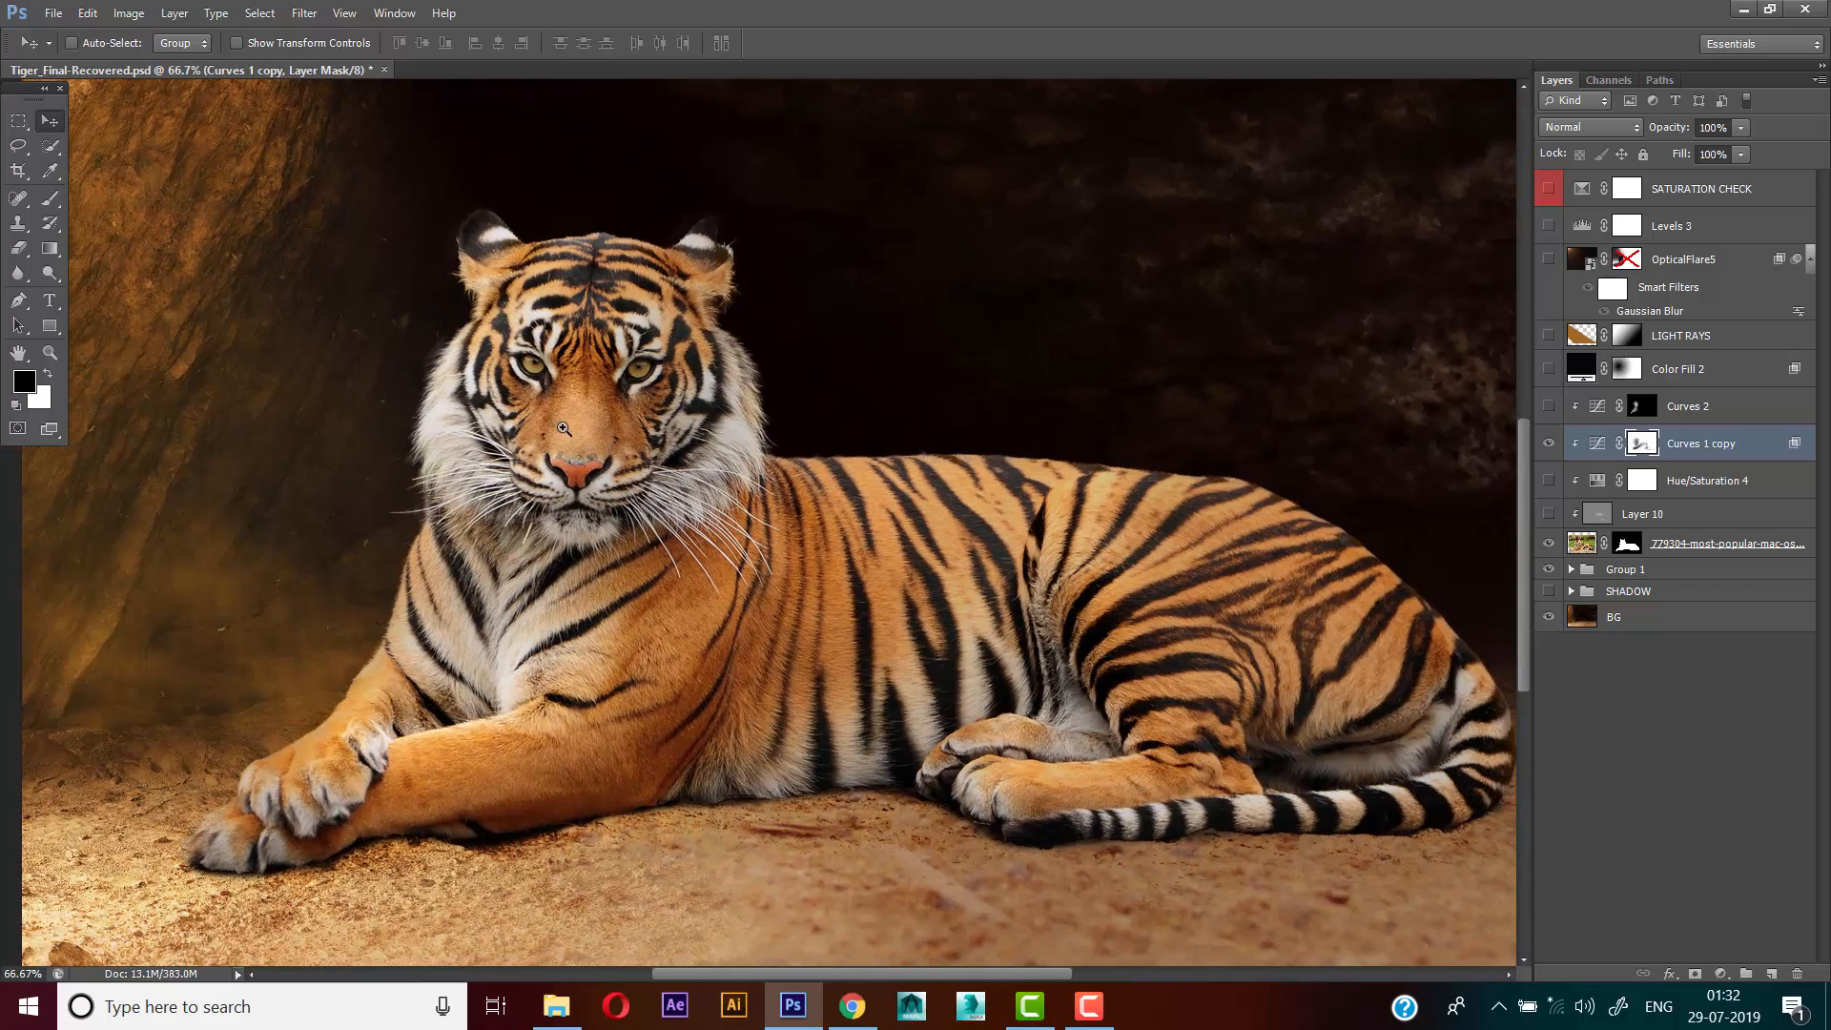
left_click(557, 455, "ctrl")
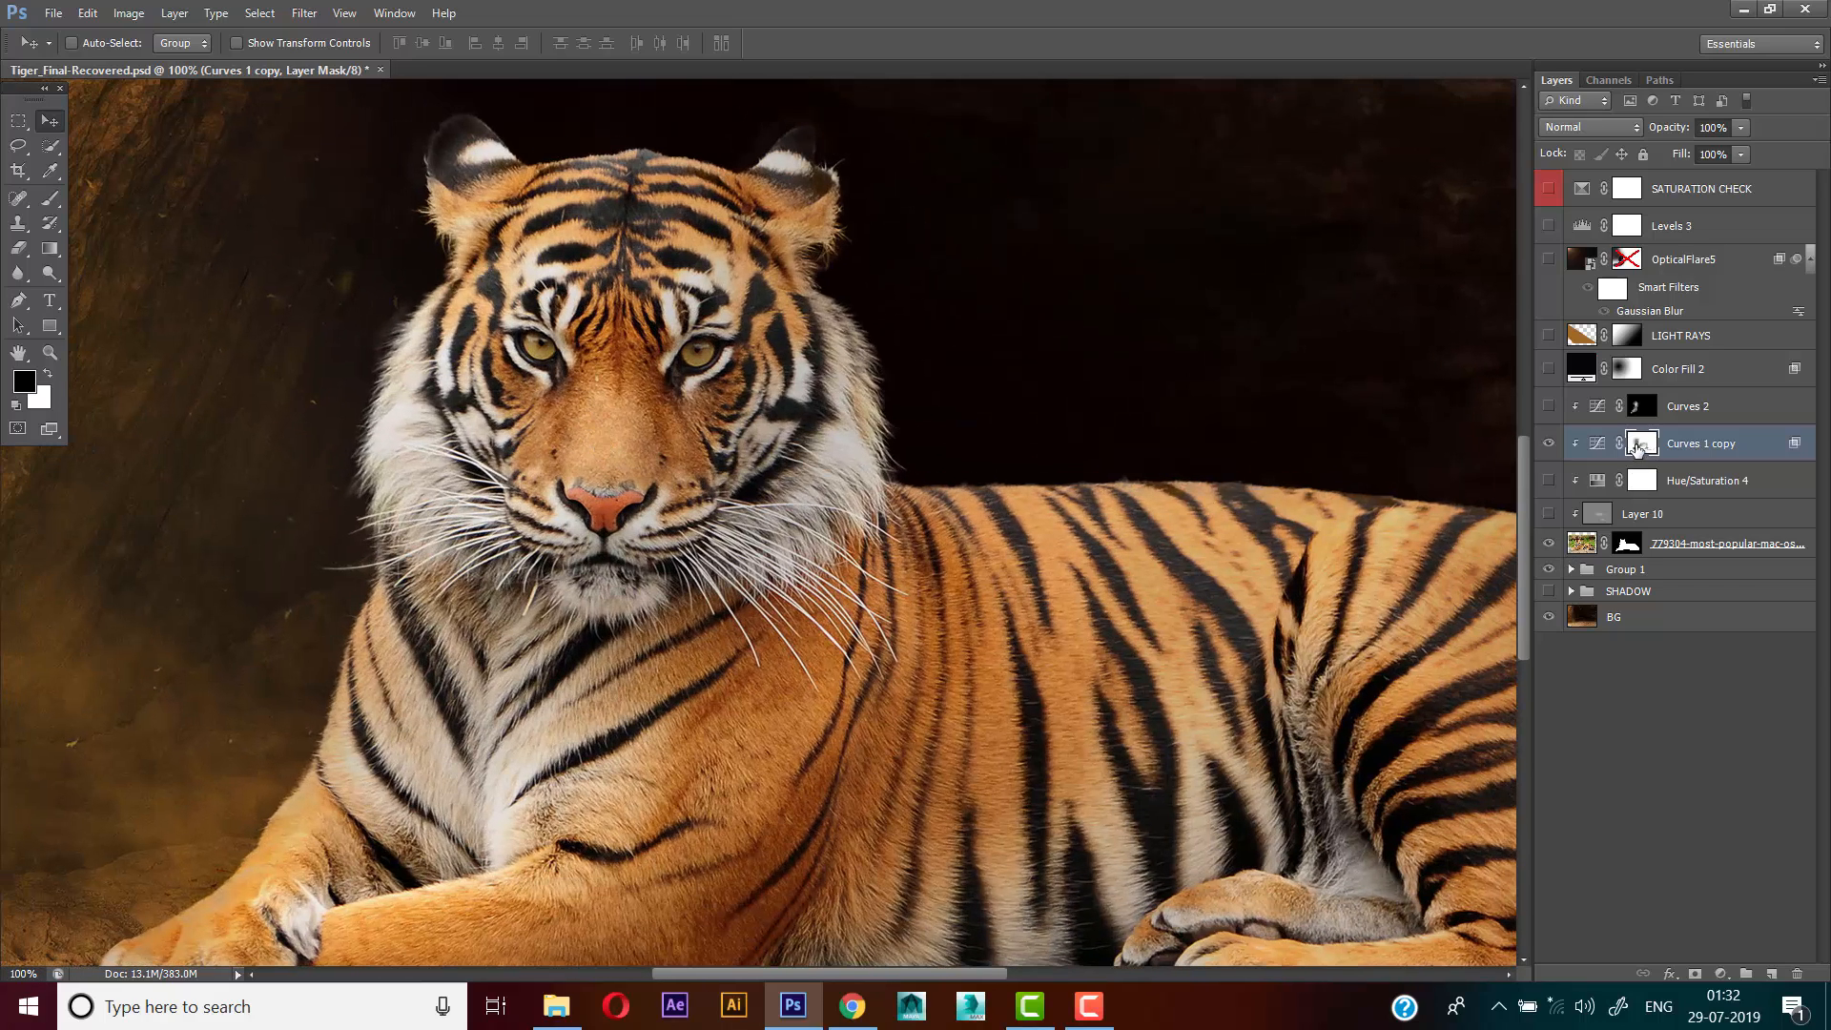
right_click(1638, 449)
left_click(1640, 491)
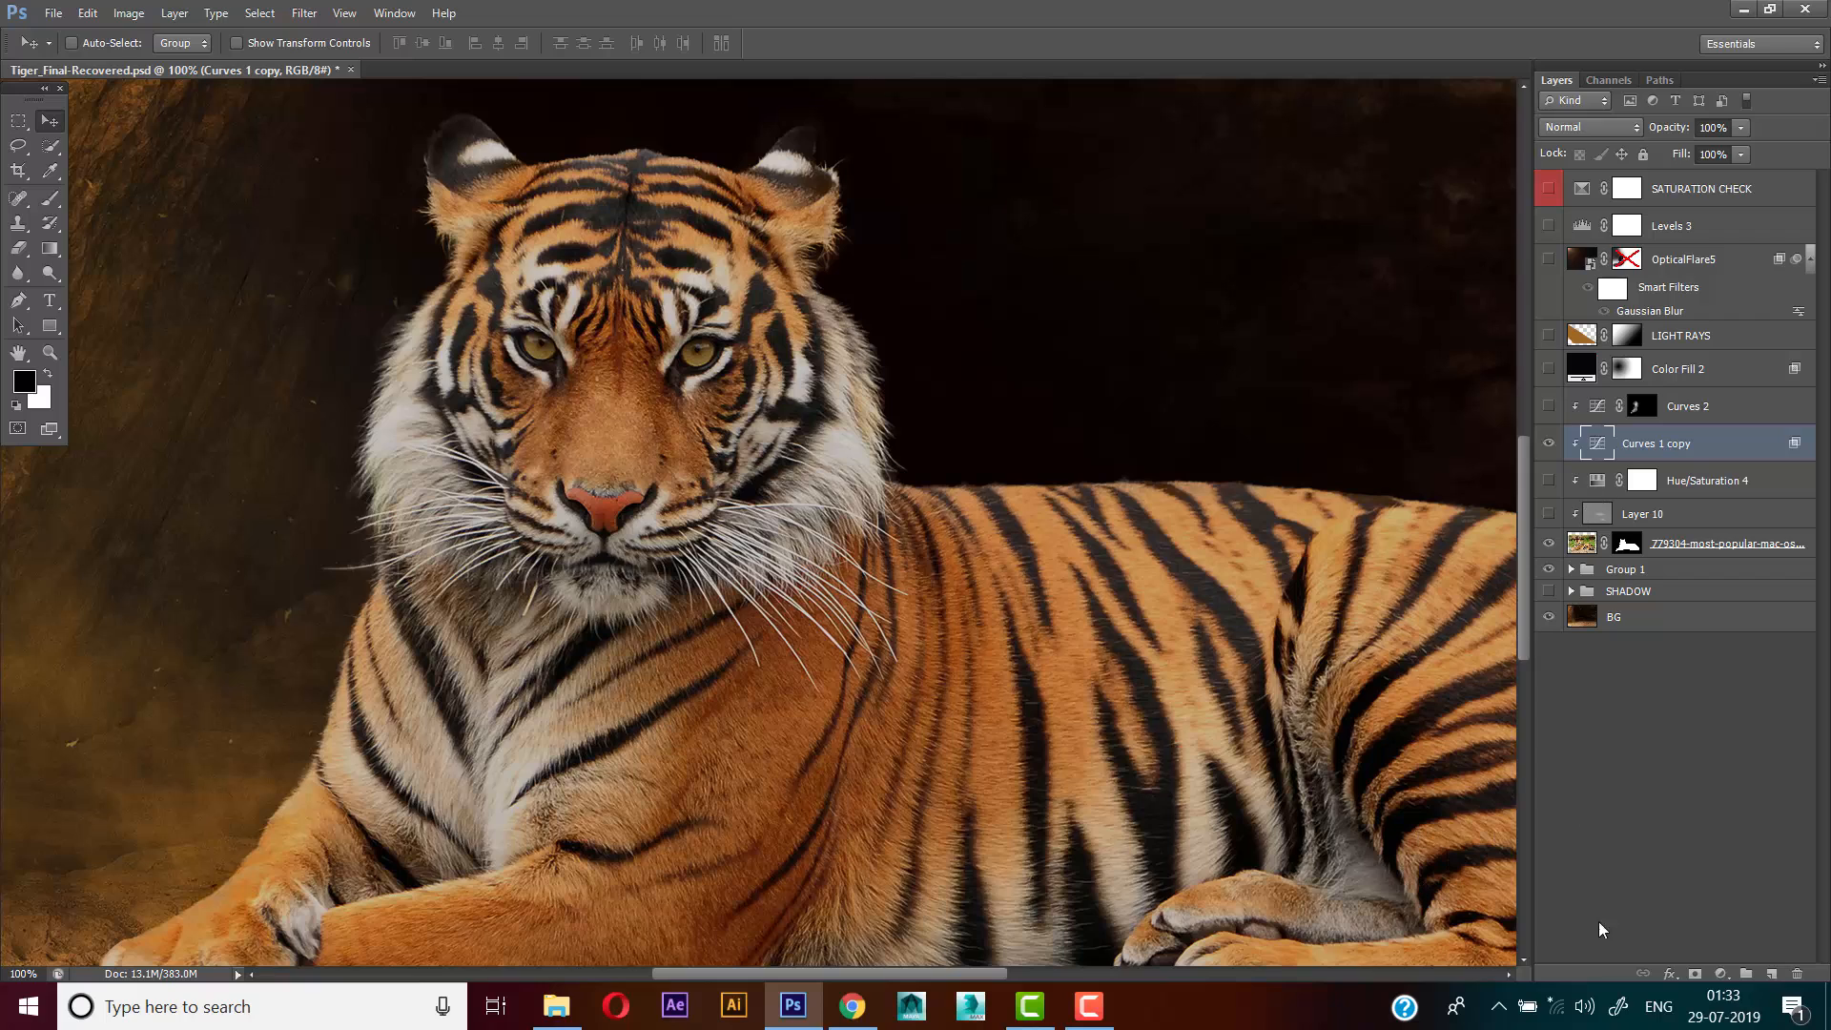
left_click(1694, 973)
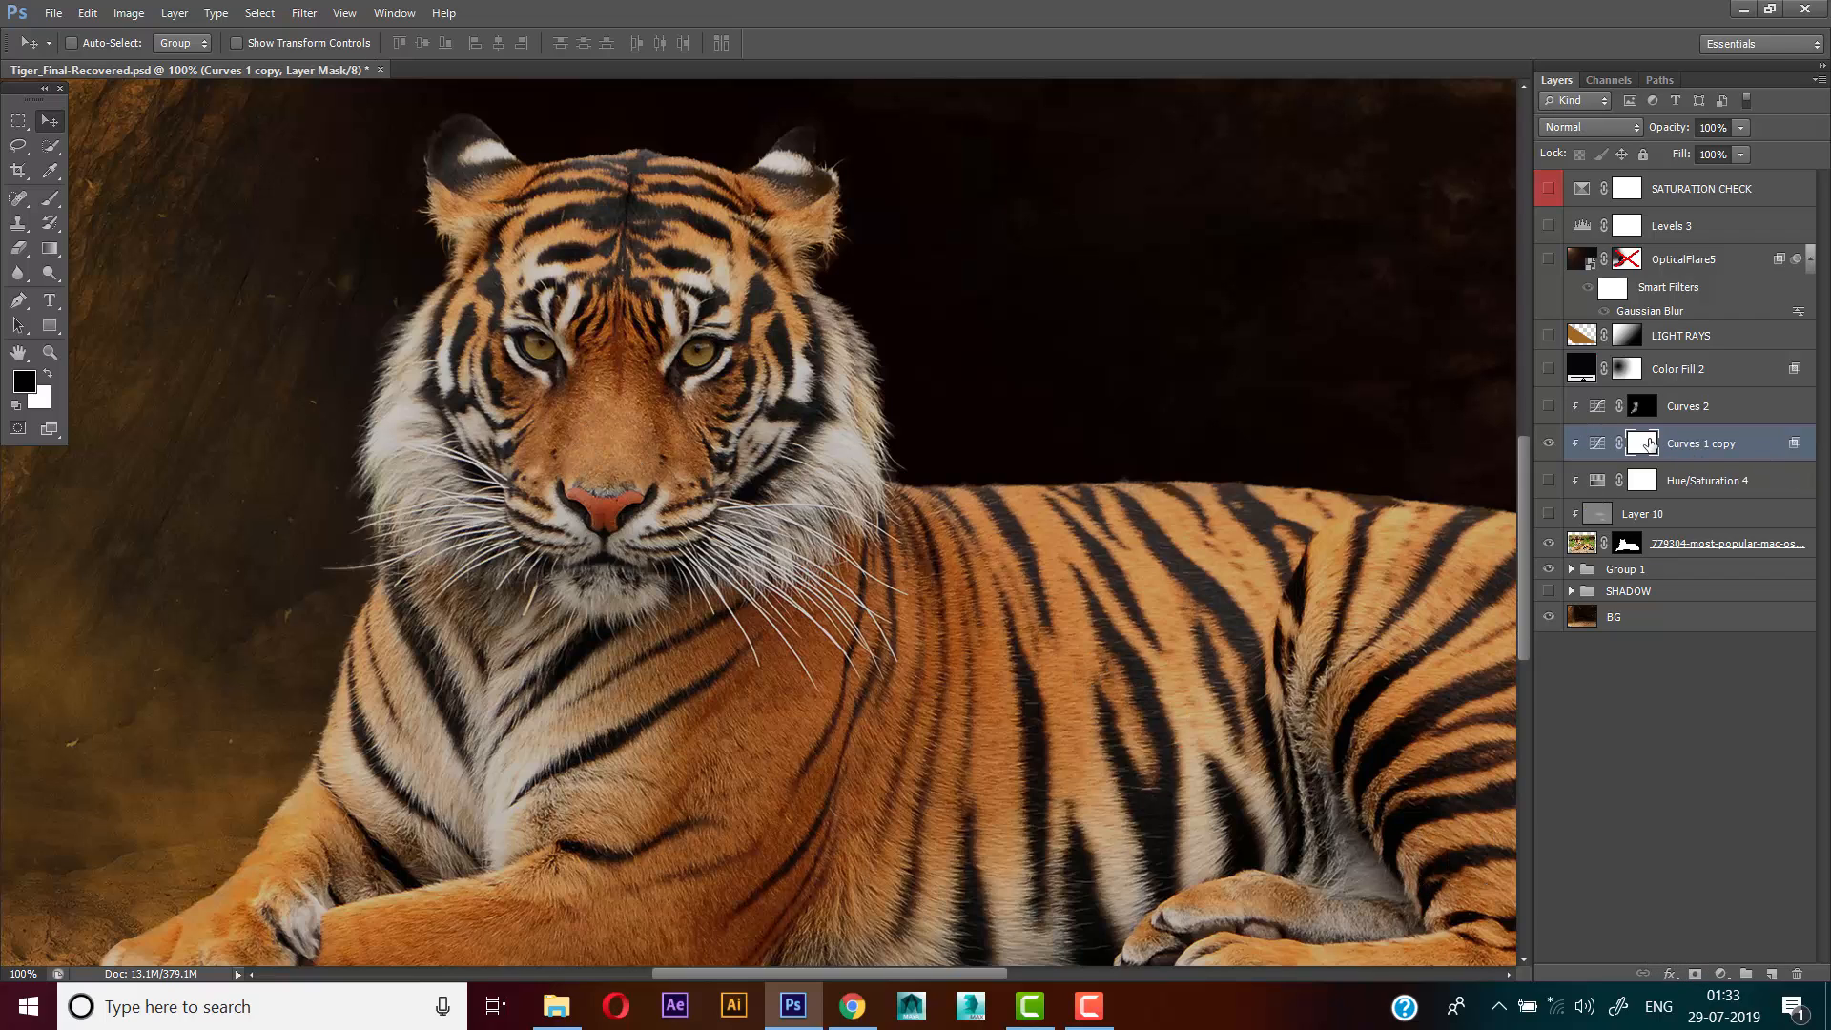
Set the brush to 23% opacity and paint black with a large tip on the Curves 1 copy mask over the tiger's face
left_click(47, 205)
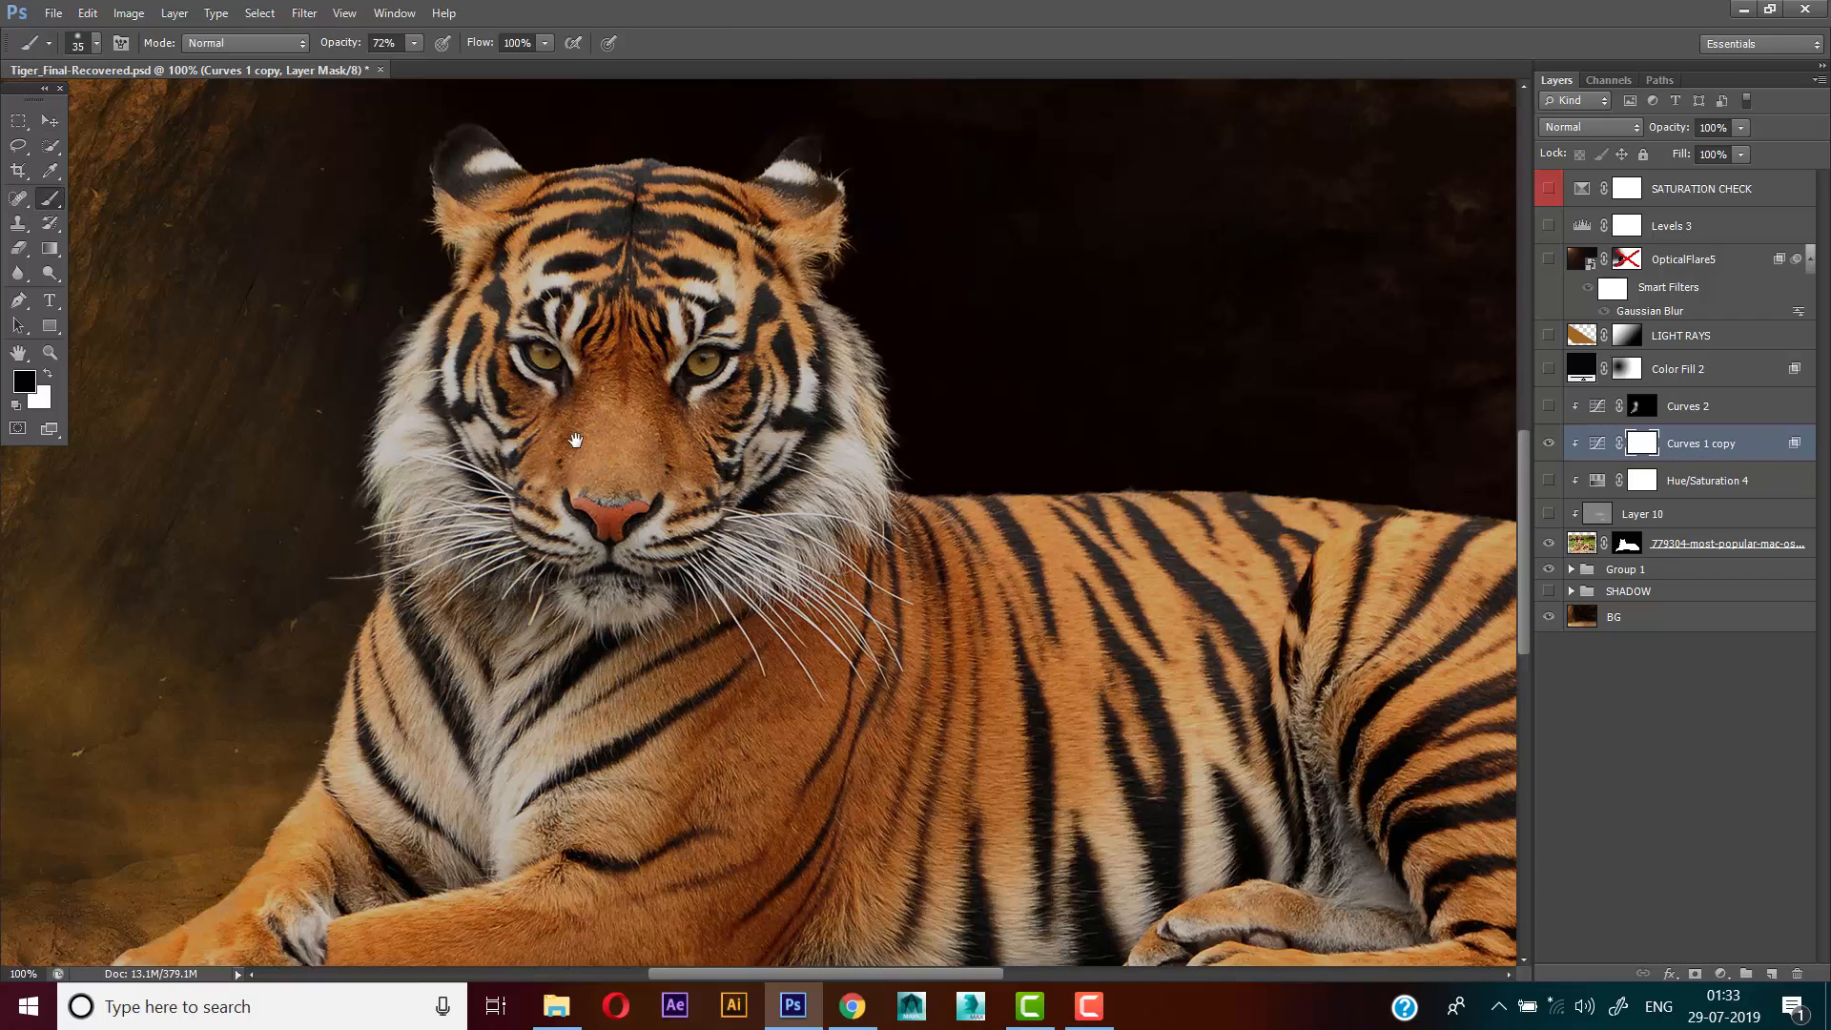
scroll(566, 354, "up", 1)
scroll(567, 355, "left", 1)
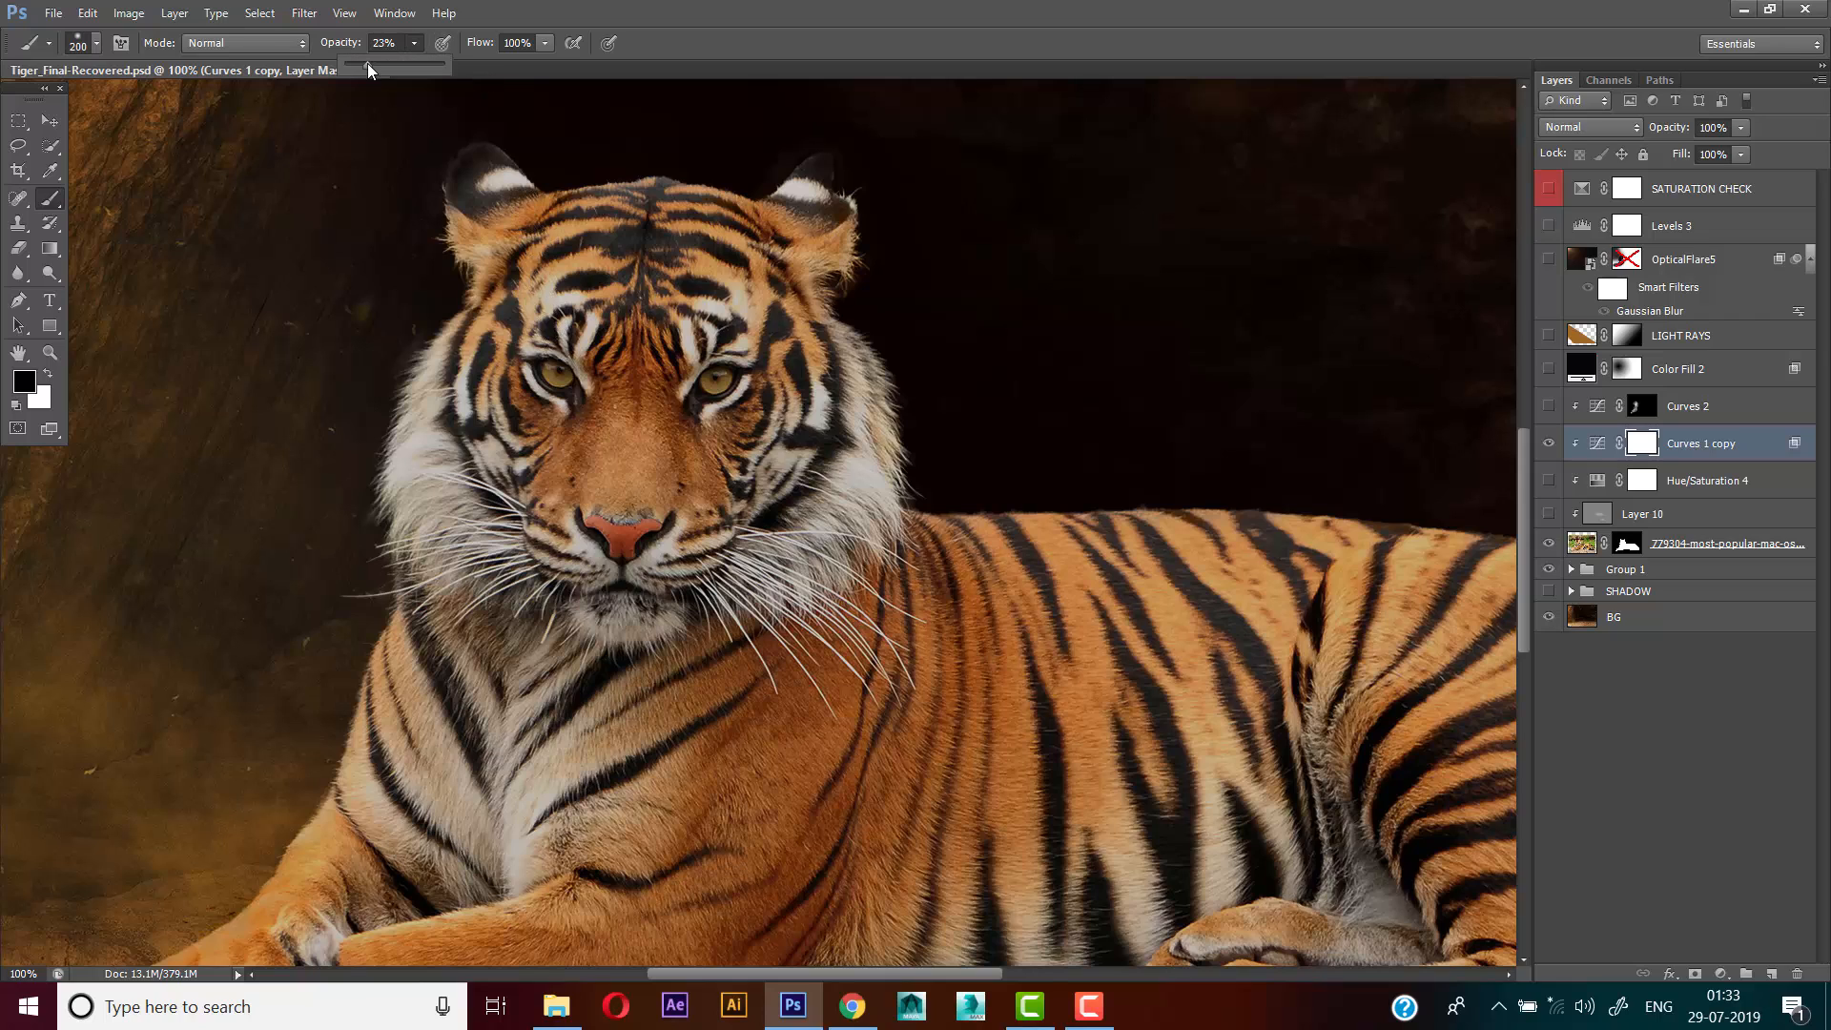
key("bracketright")
key("bracketright")
key("bracketright")
key("bracketright")
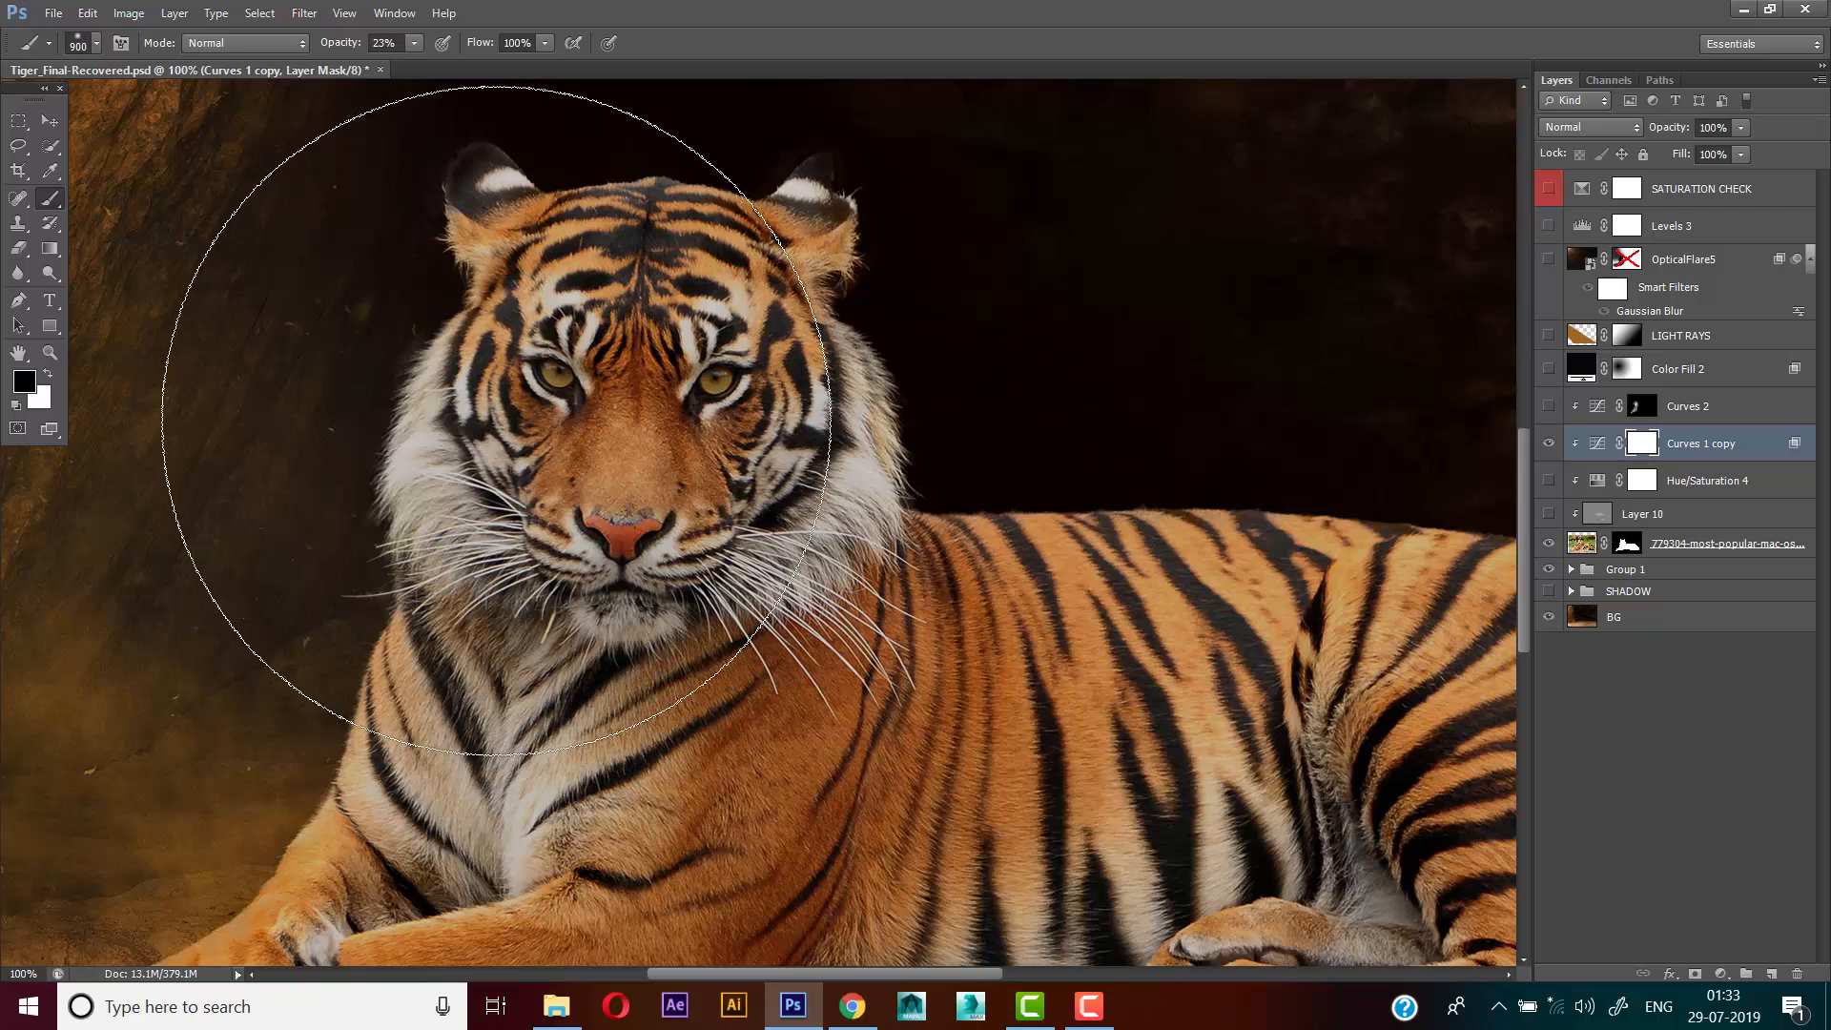
mouse_move(477, 391)
left_mouse_down()
mouse_move(477, 471)
mouse_move(542, 436)
left_mouse_up()
left_click_drag(599, 374, 607, 374)
left_click_drag(593, 355, 558, 393)
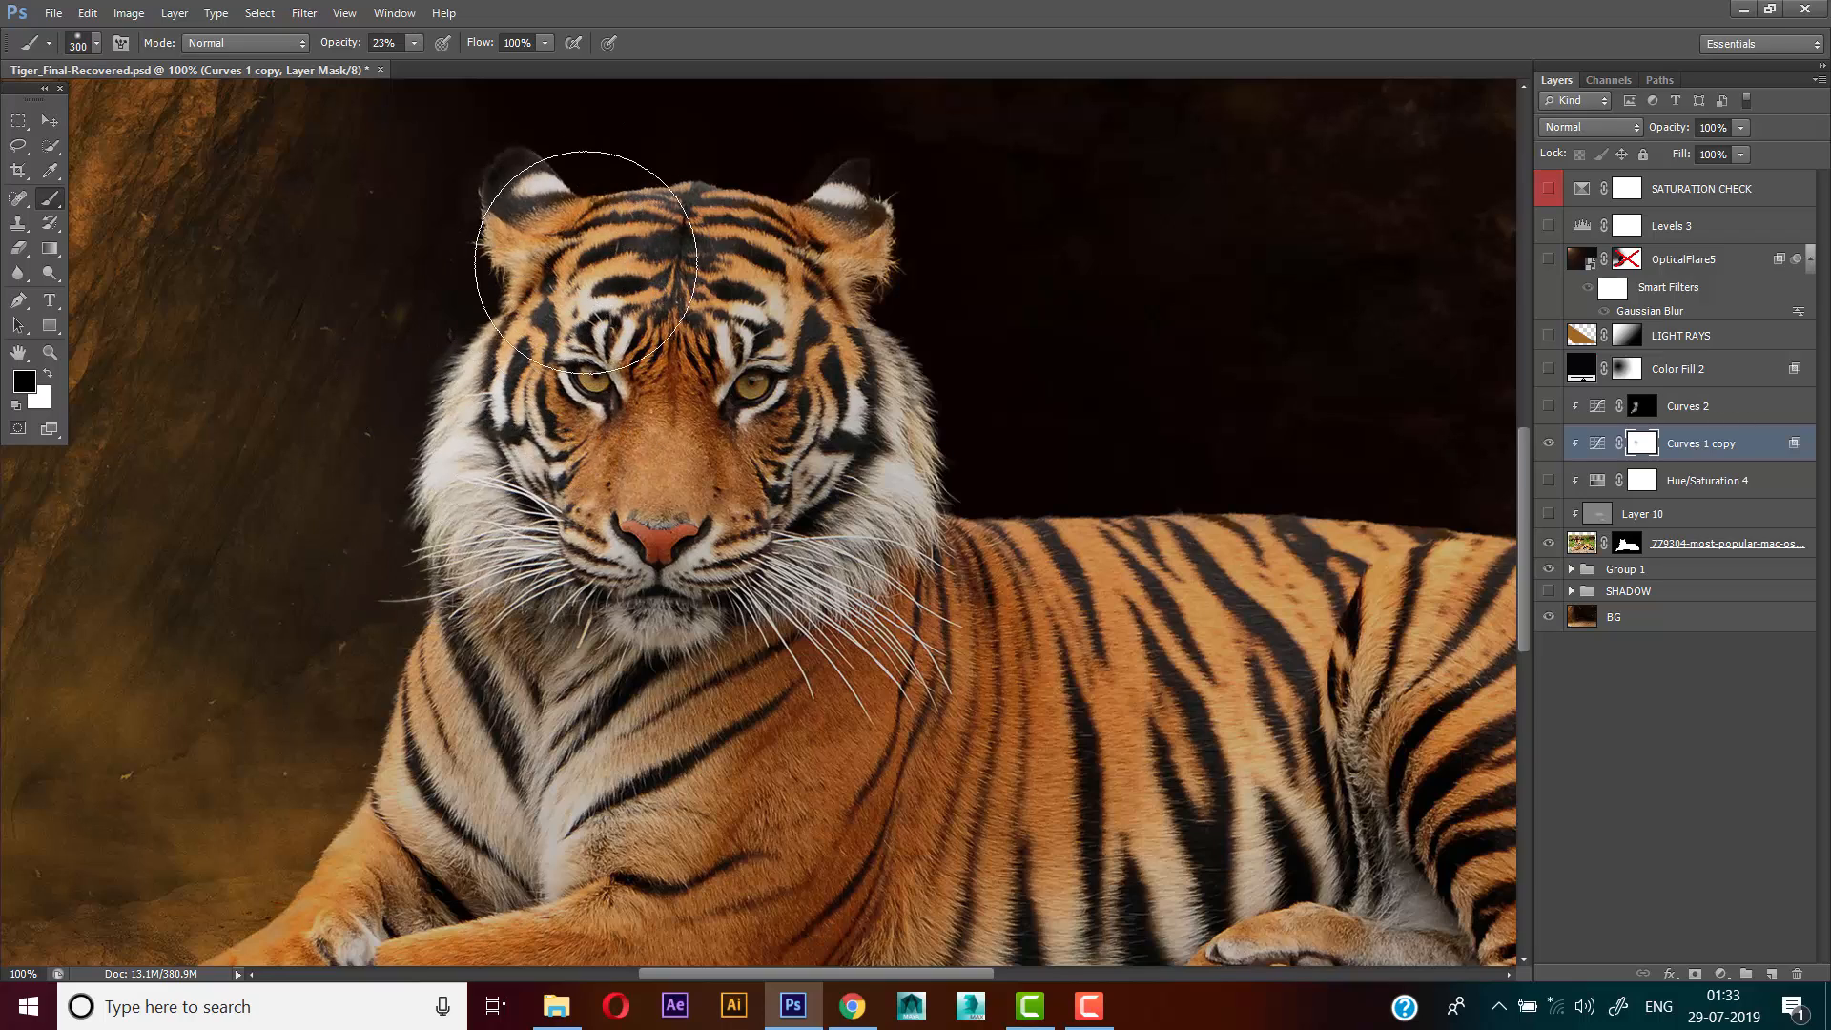
Paint the mask over the side of the head, the chest and the front legs with a 300 px brush
mouse_move(527, 336)
left_mouse_down()
mouse_move(526, 535)
mouse_move(489, 543)
mouse_move(517, 326)
left_mouse_up()
left_click_drag(520, 458, 369, 688)
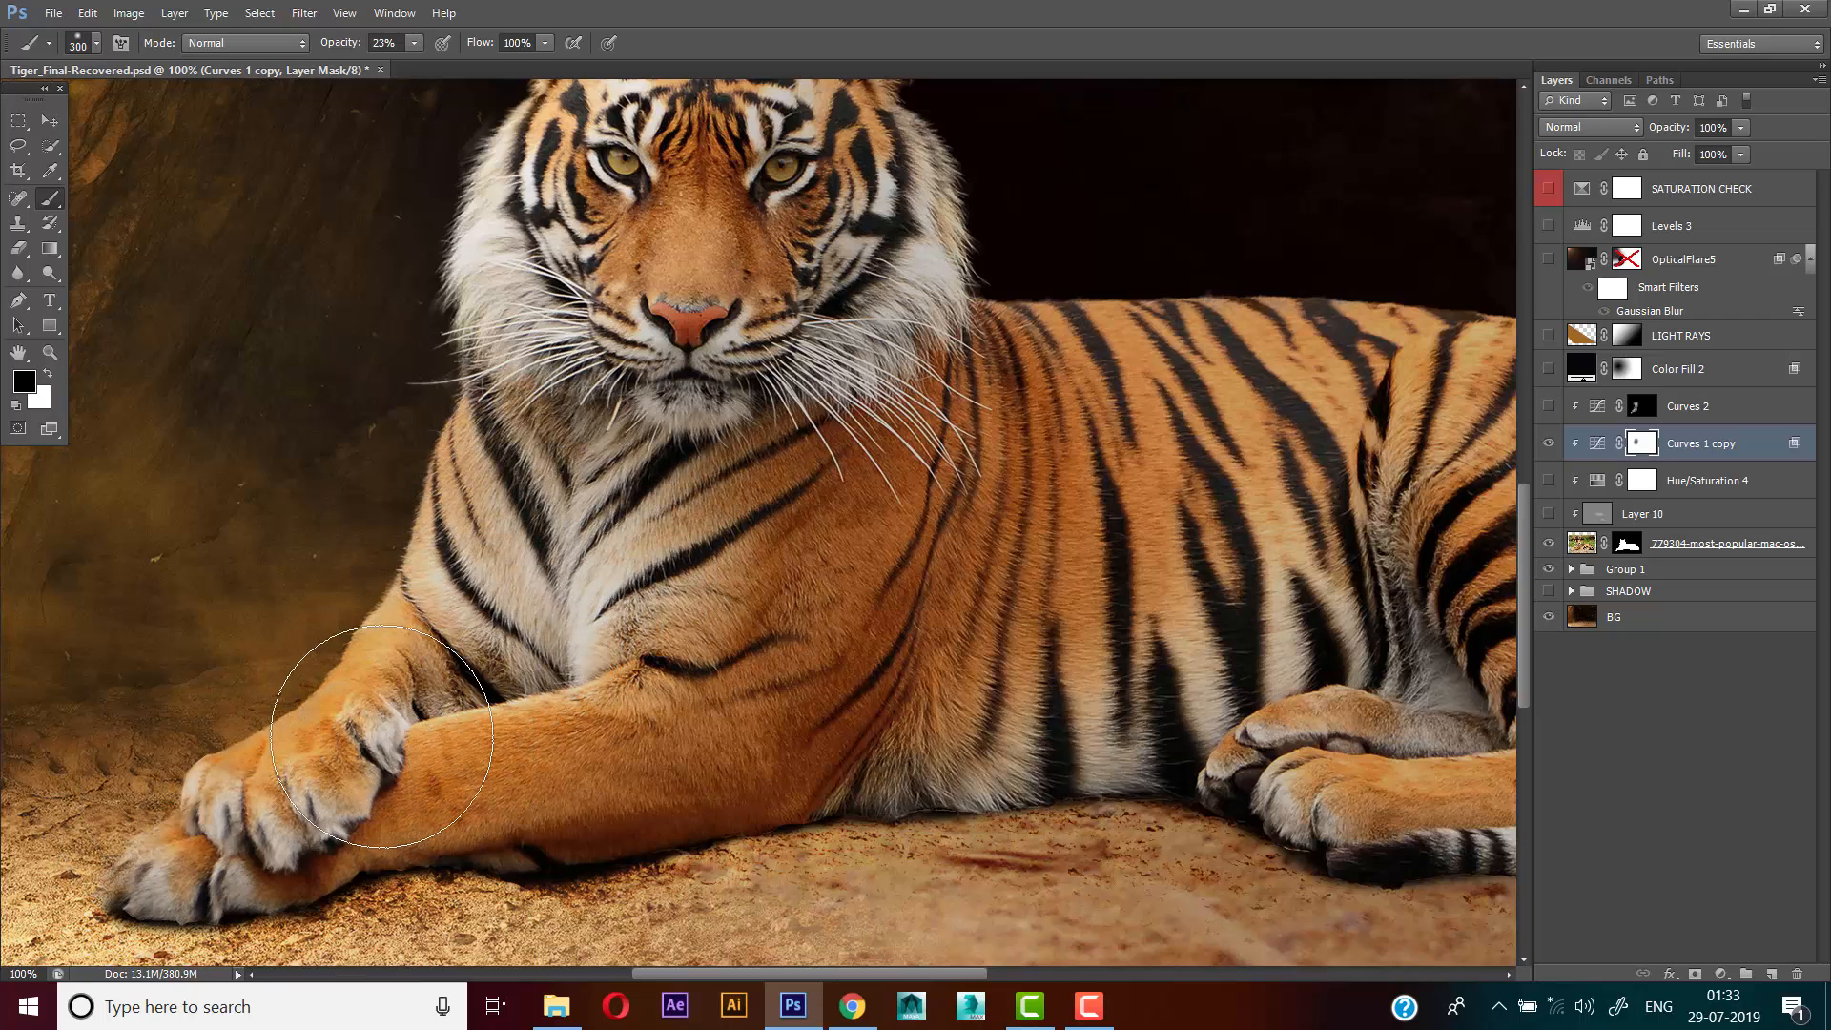
left_click_drag(499, 503, 493, 588)
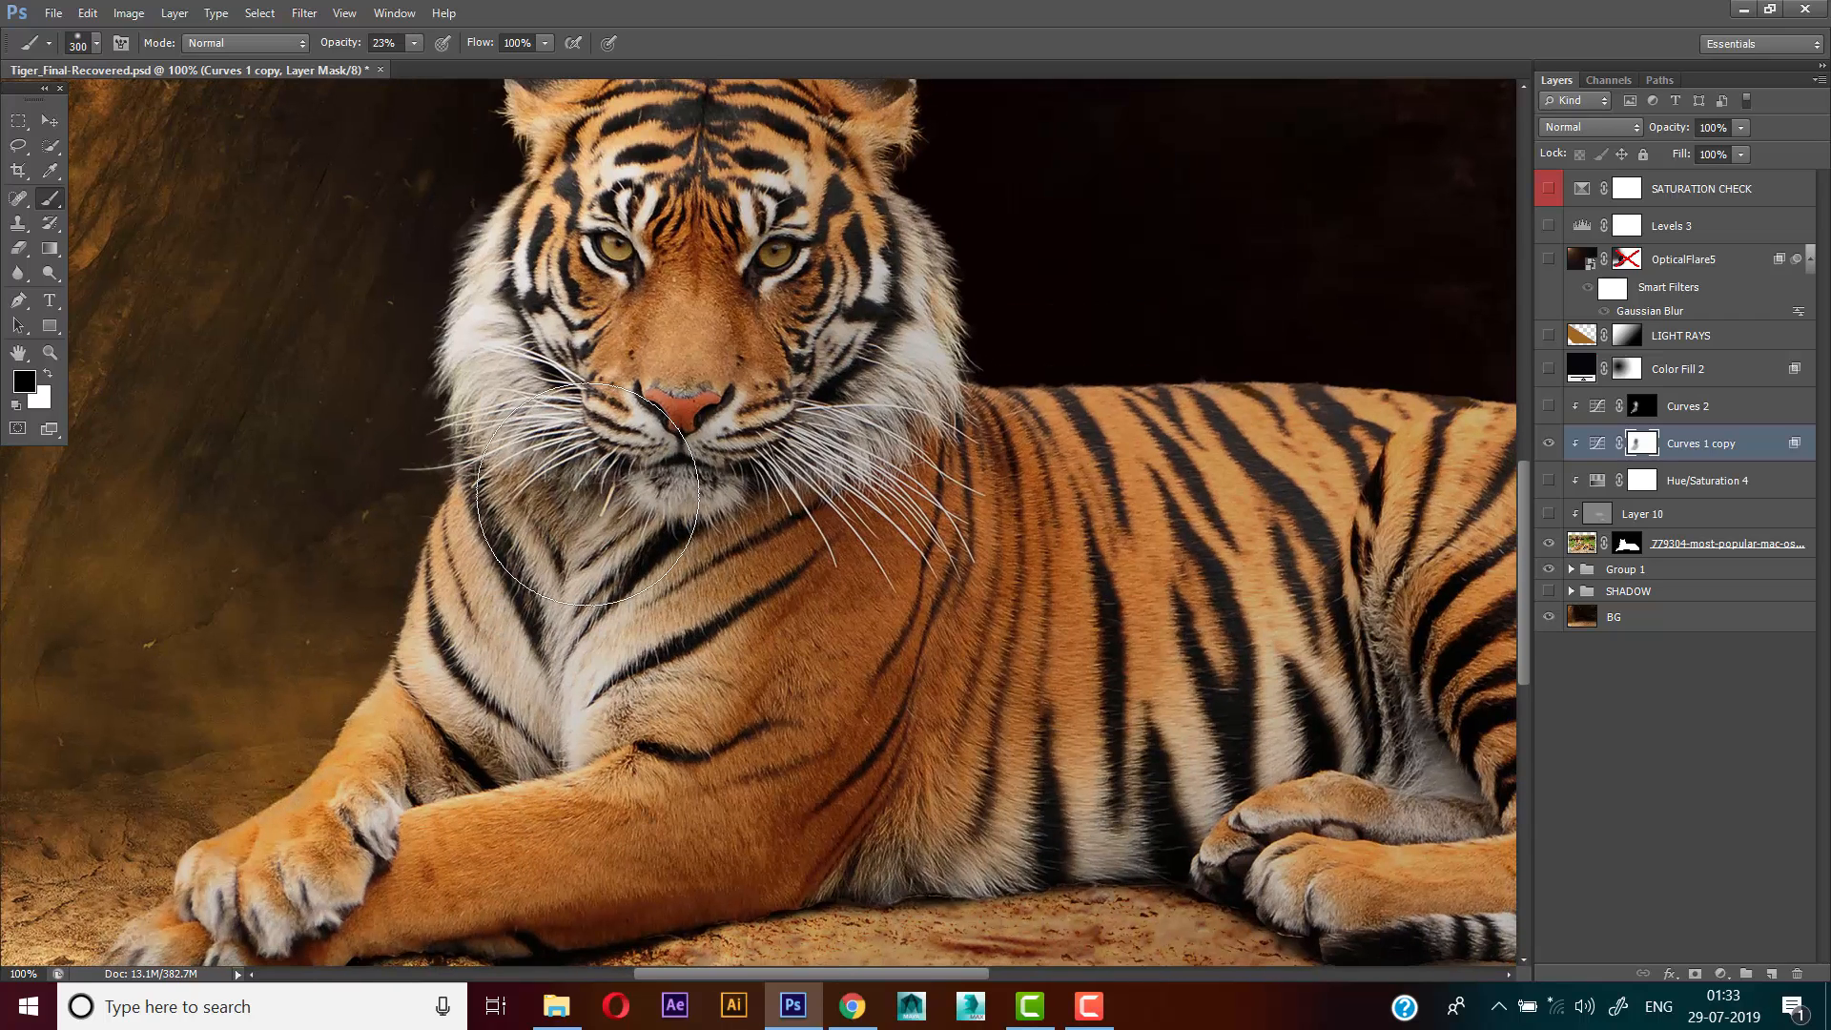
Refine the mask over the cheeks, muzzle and nose bridge with 150 px and 90 px brushes
key("bracketleft")
key("bracketleft")
key("bracketleft")
key("bracketleft")
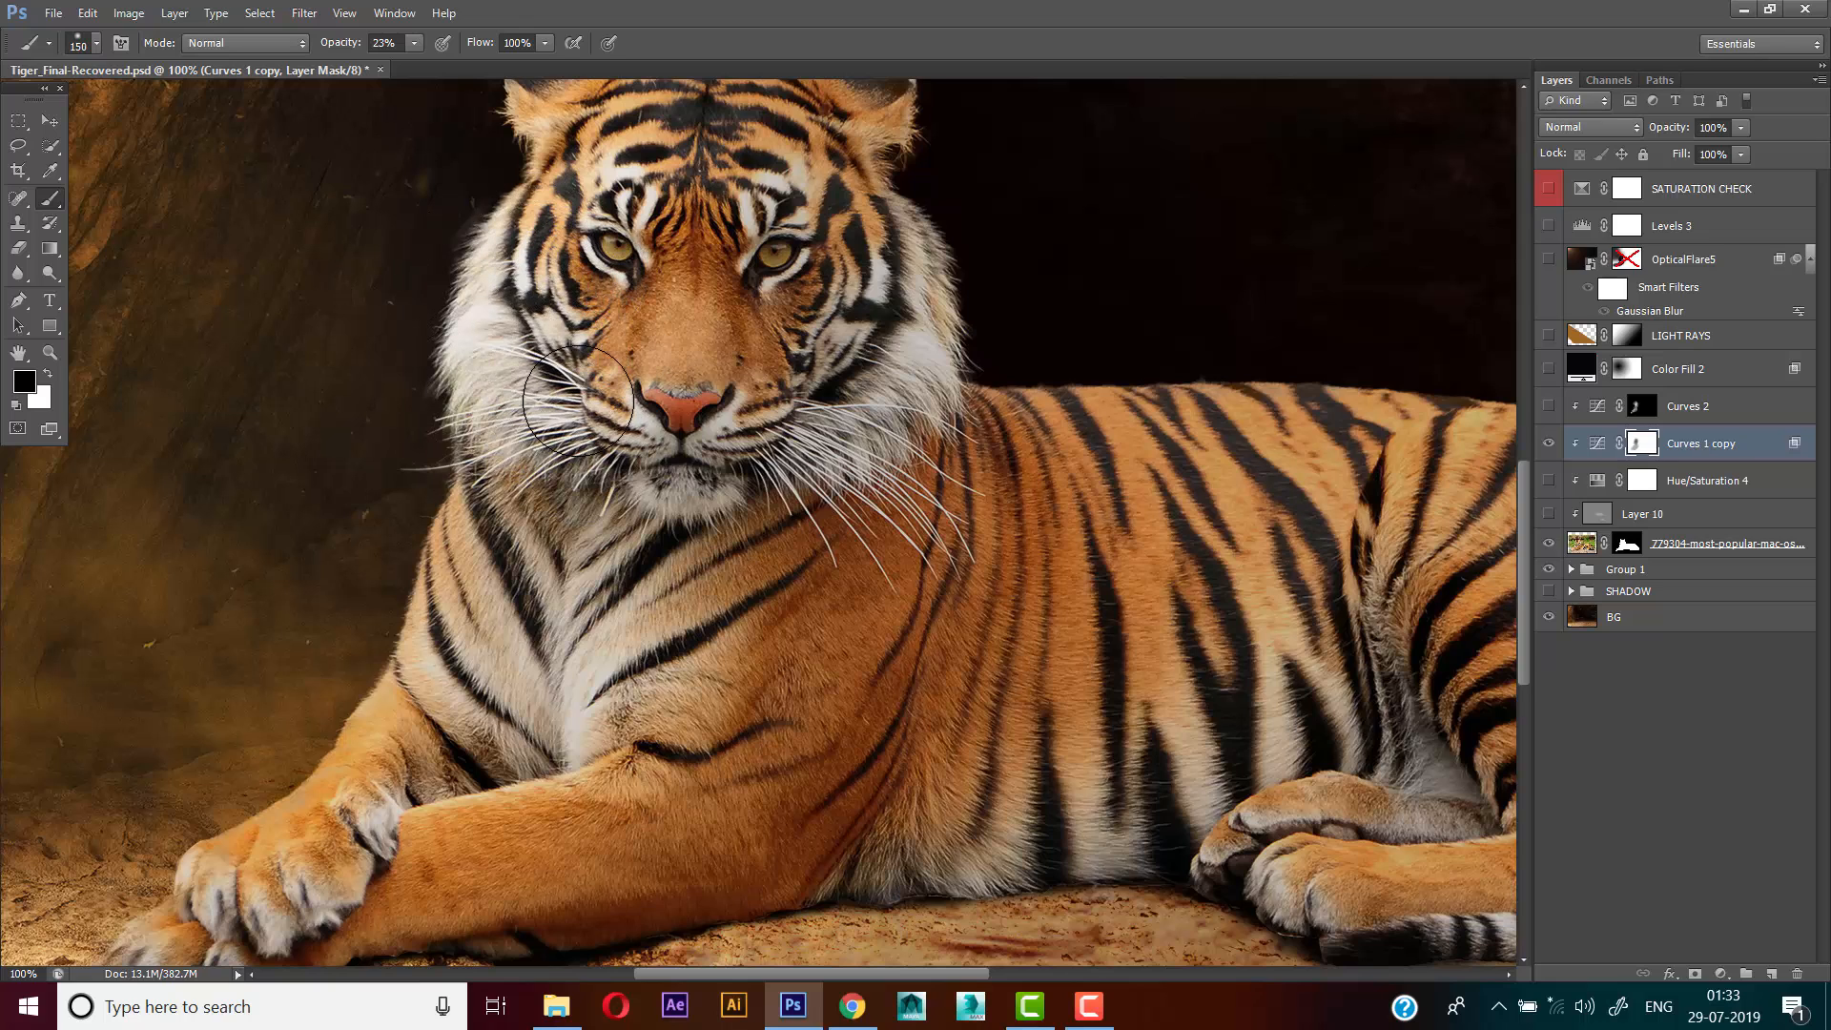
scroll(558, 305, "up", 3)
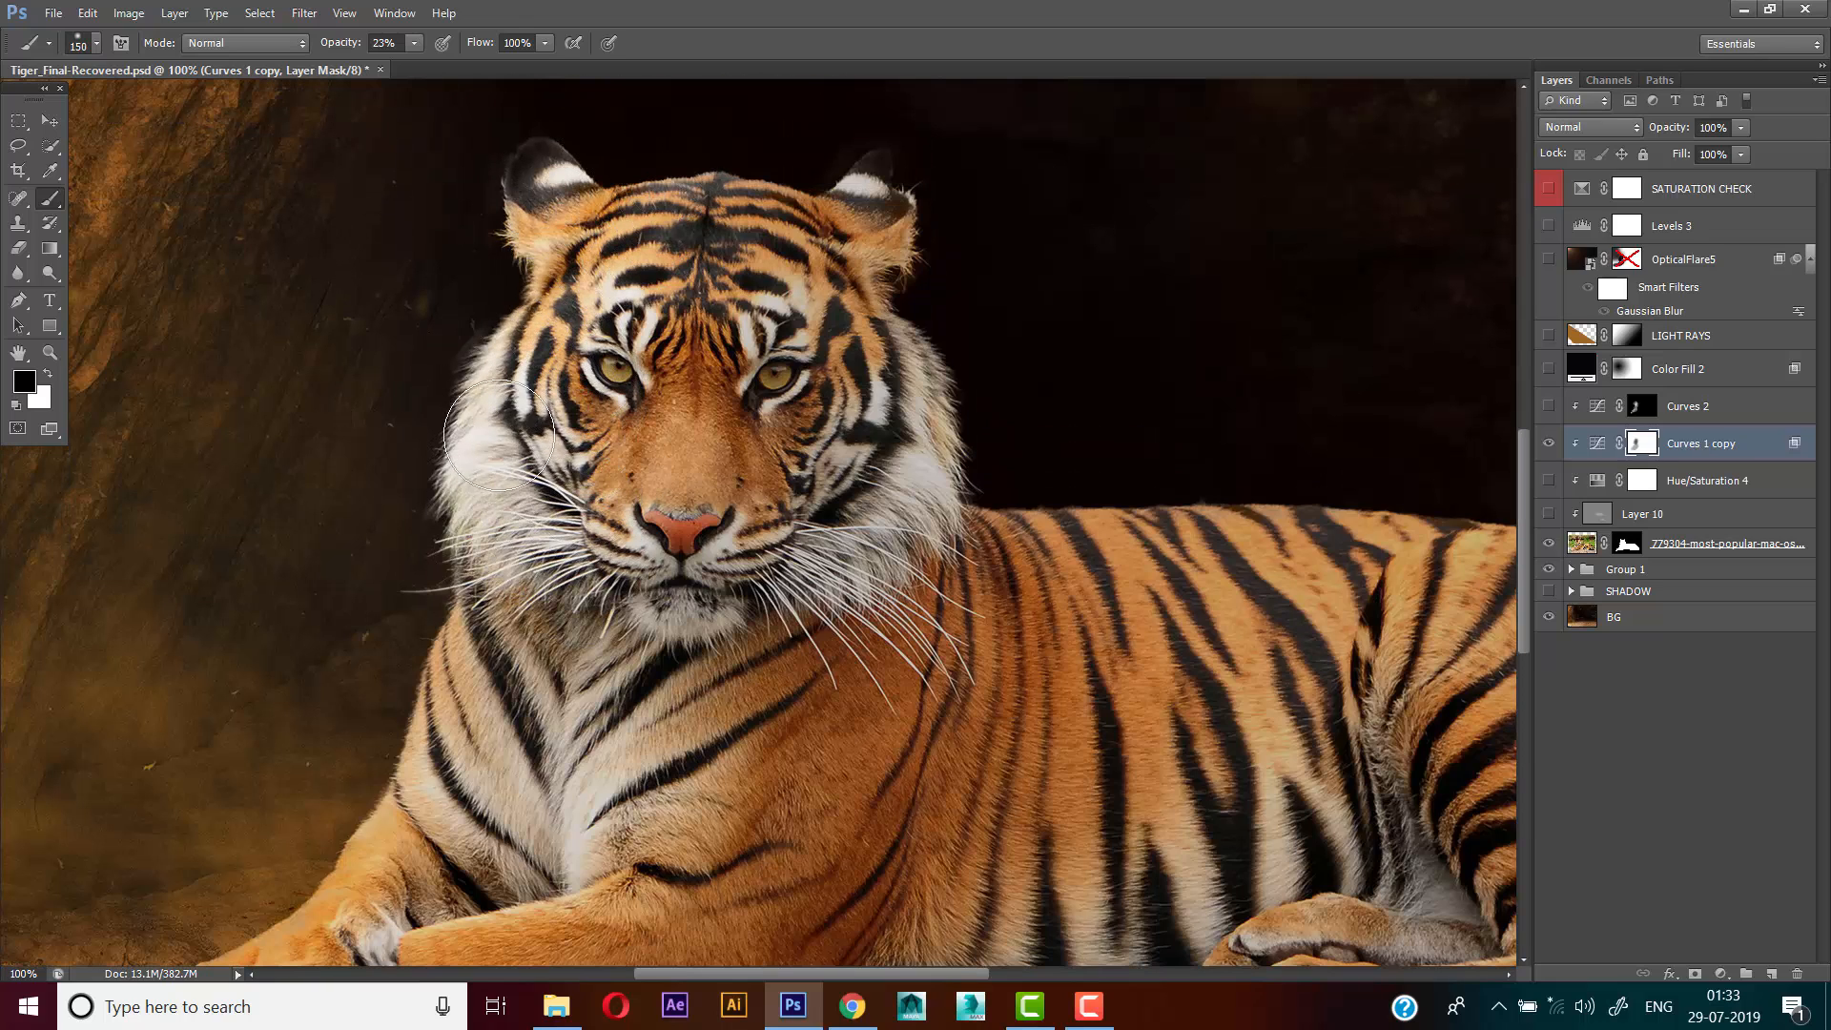
key("bracketleft")
key("bracketleft")
key("bracketleft")
key("bracketleft")
key("bracketleft")
key("bracketleft")
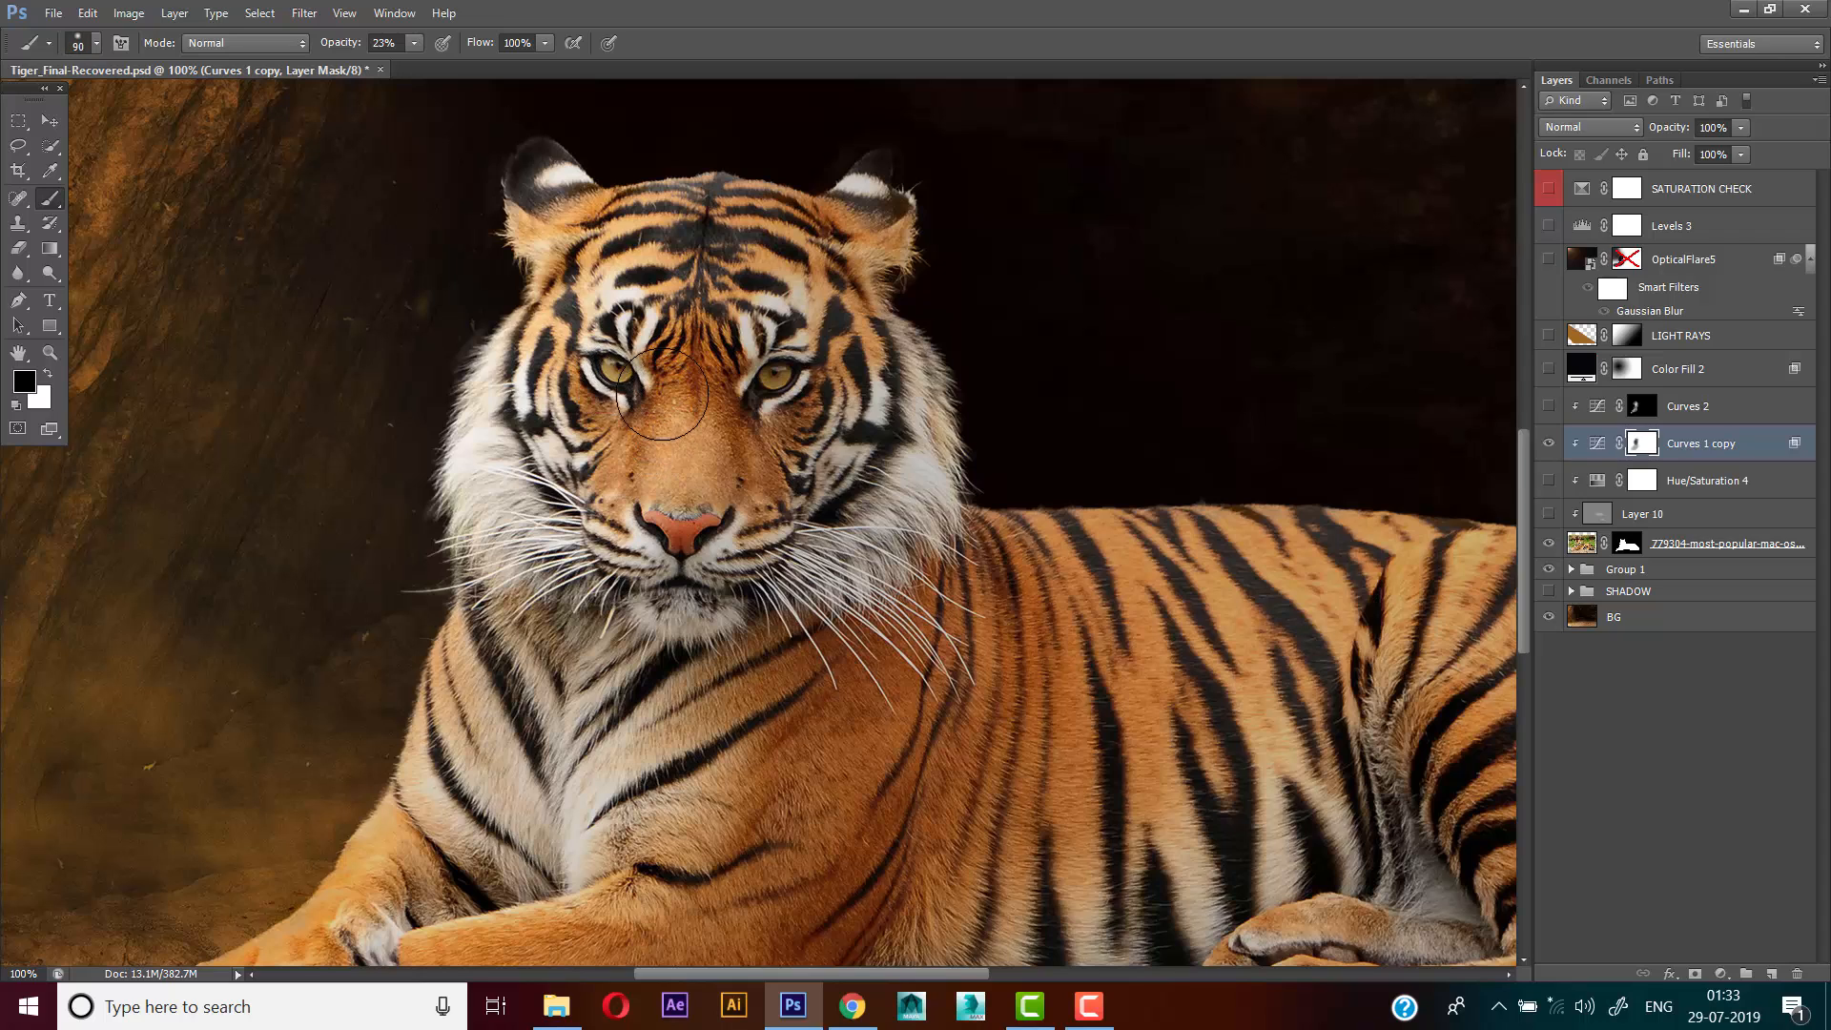
Lighten the tiger's chest by painting its mask area with a 175 px brush at 23% opacity
key("bracketright")
key("bracketright")
key("bracketright")
key("bracketright")
key("bracketright")
key("bracketright")
key("bracketright")
key("bracketright")
key("bracketright")
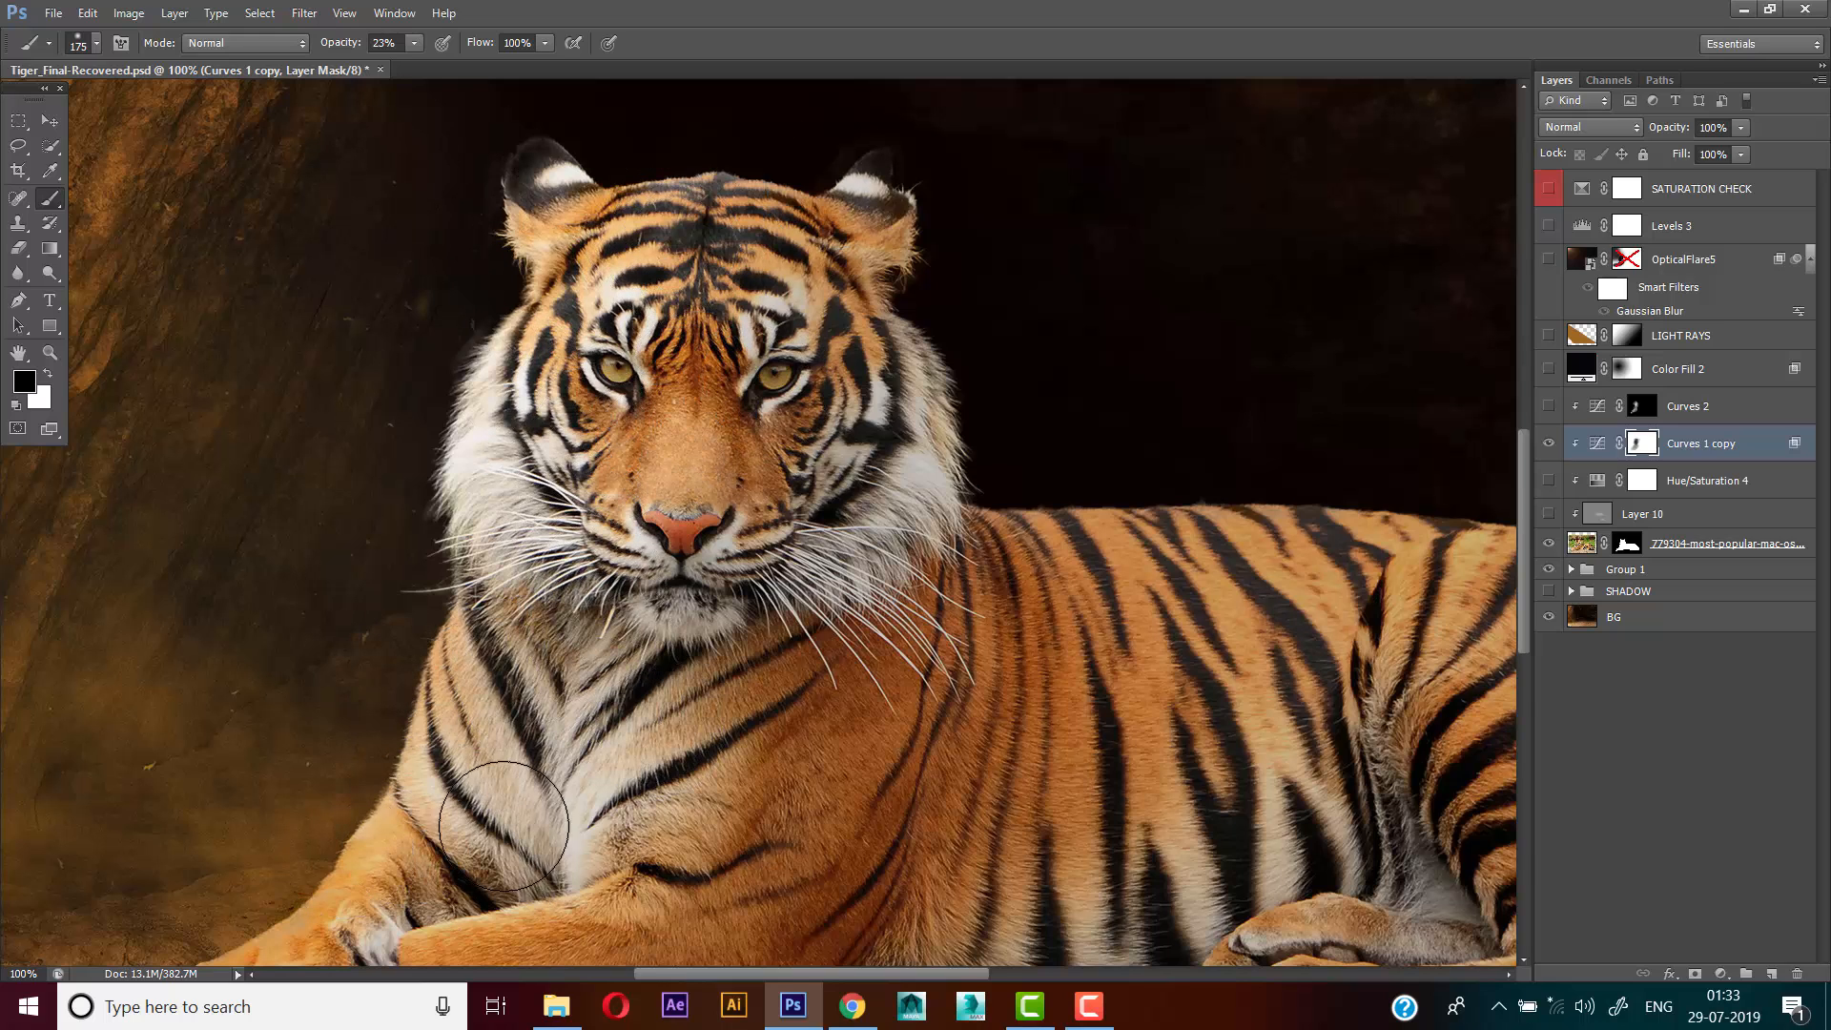
scroll(410, 753, "down", 3)
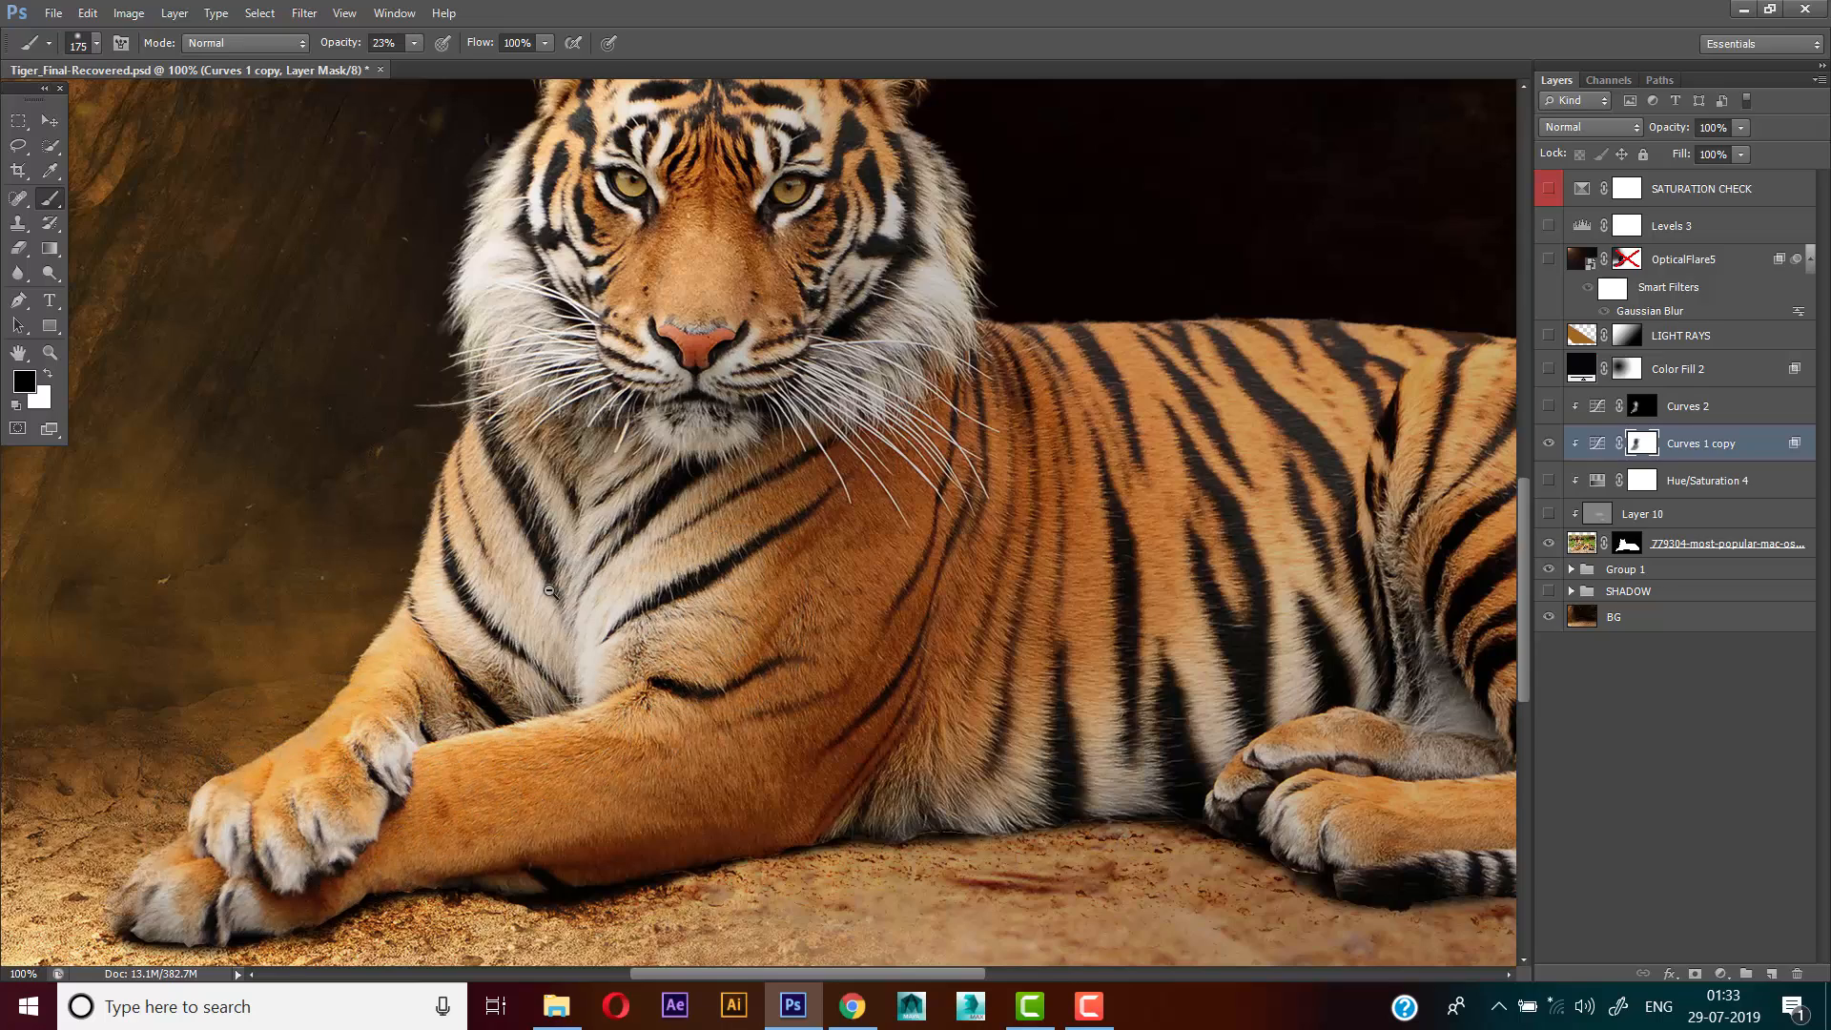
Compare the whole tiger with the Curves 1 copy layer hidden and shown
scroll(551, 586, "down", 1)
scroll(591, 496, "down", 2)
scroll(609, 466, "up", 2)
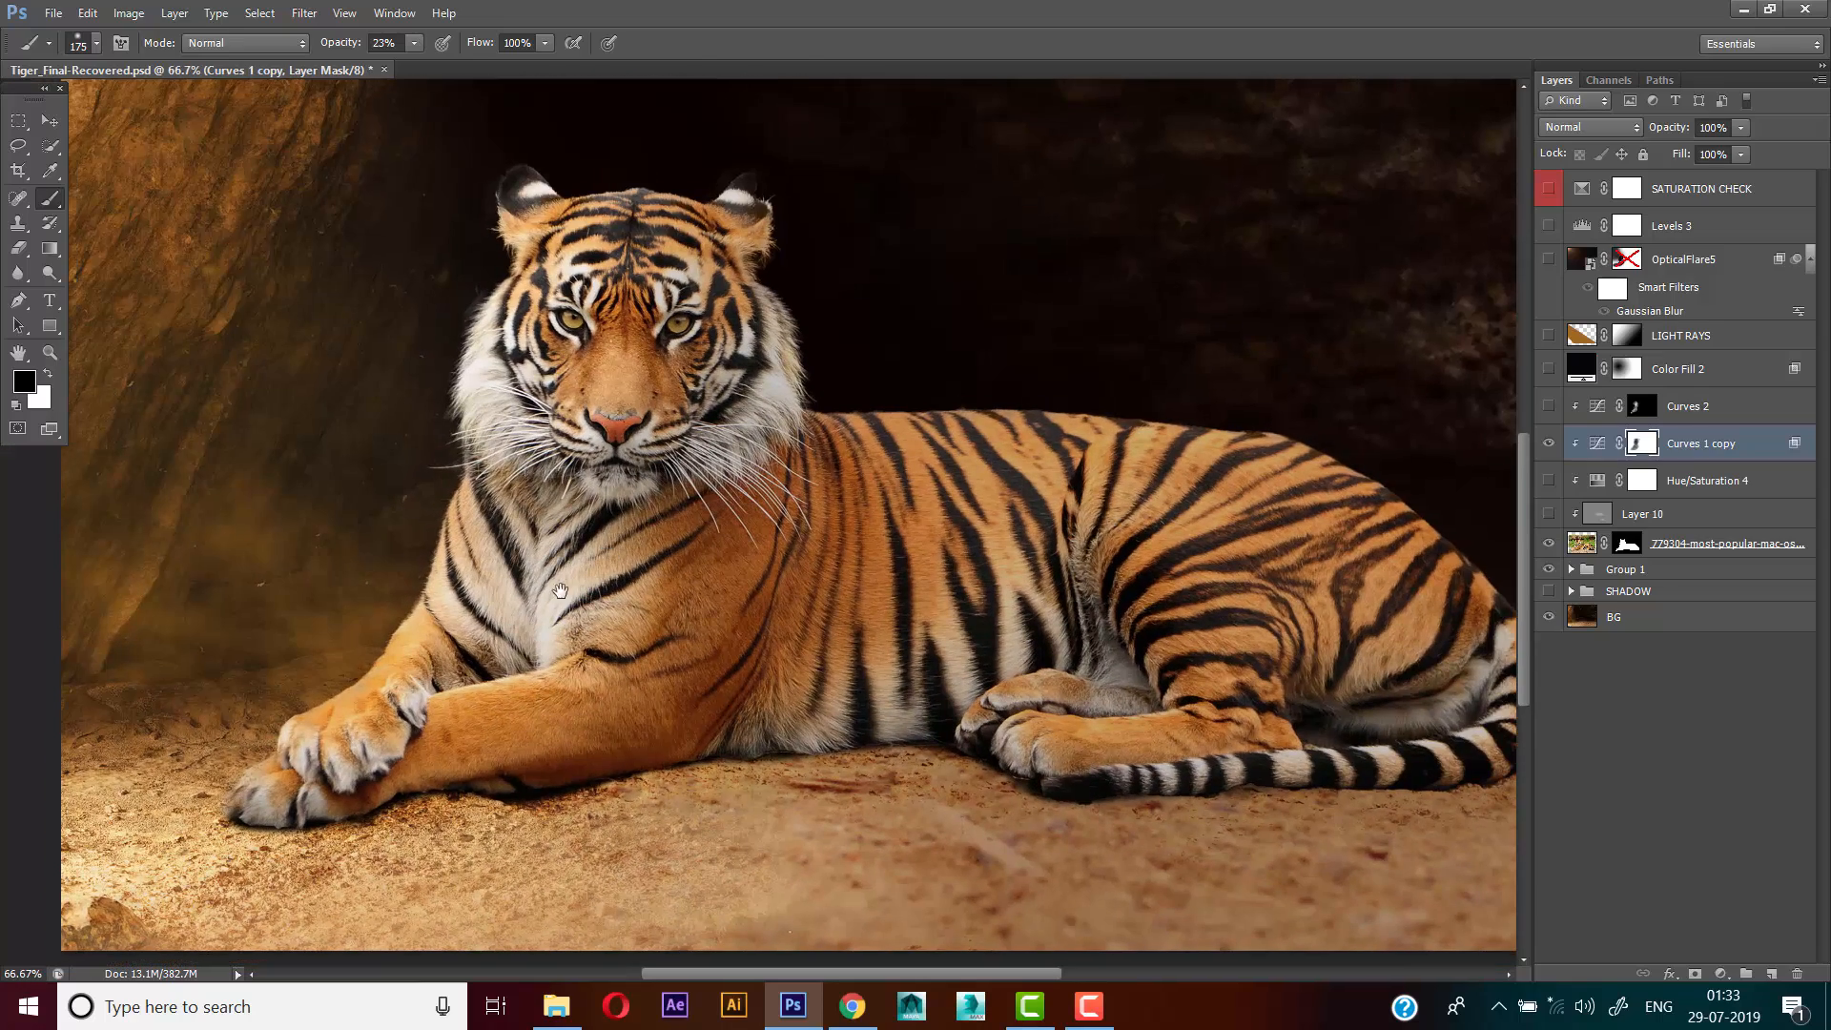
left_click(1549, 444)
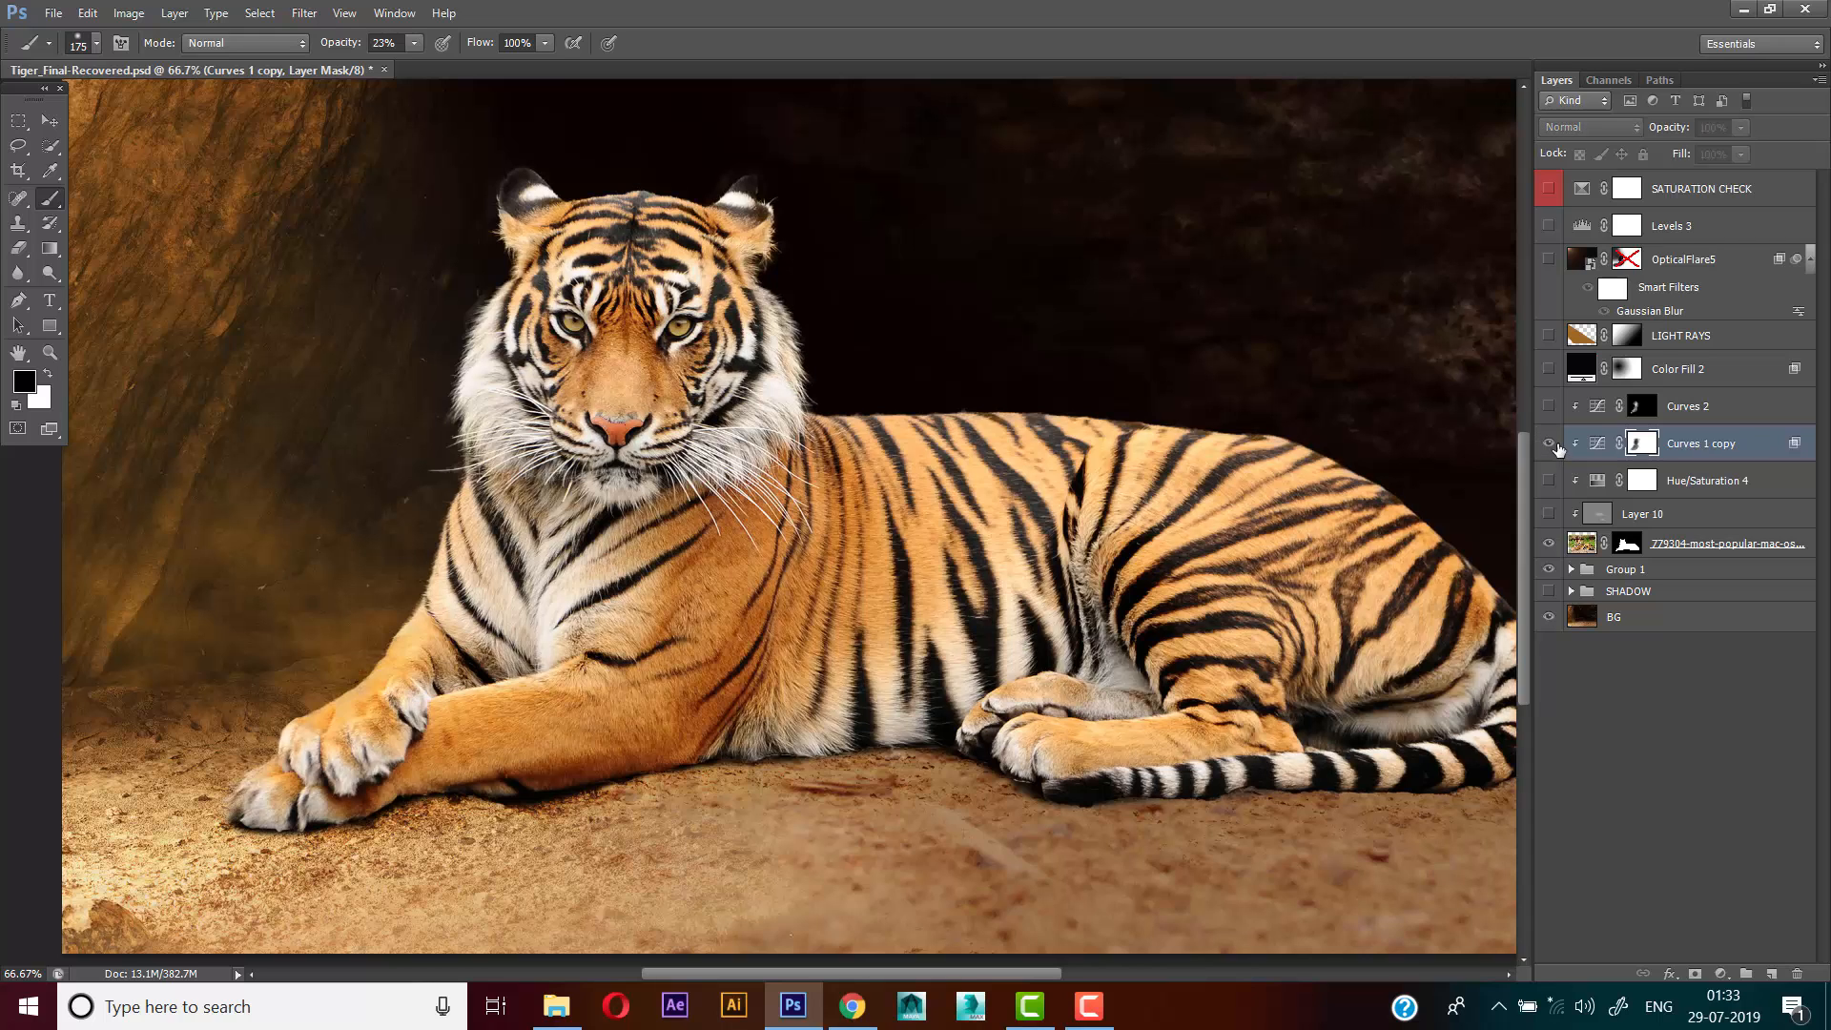
left_click(1549, 444)
scroll(785, 572, "up", 1)
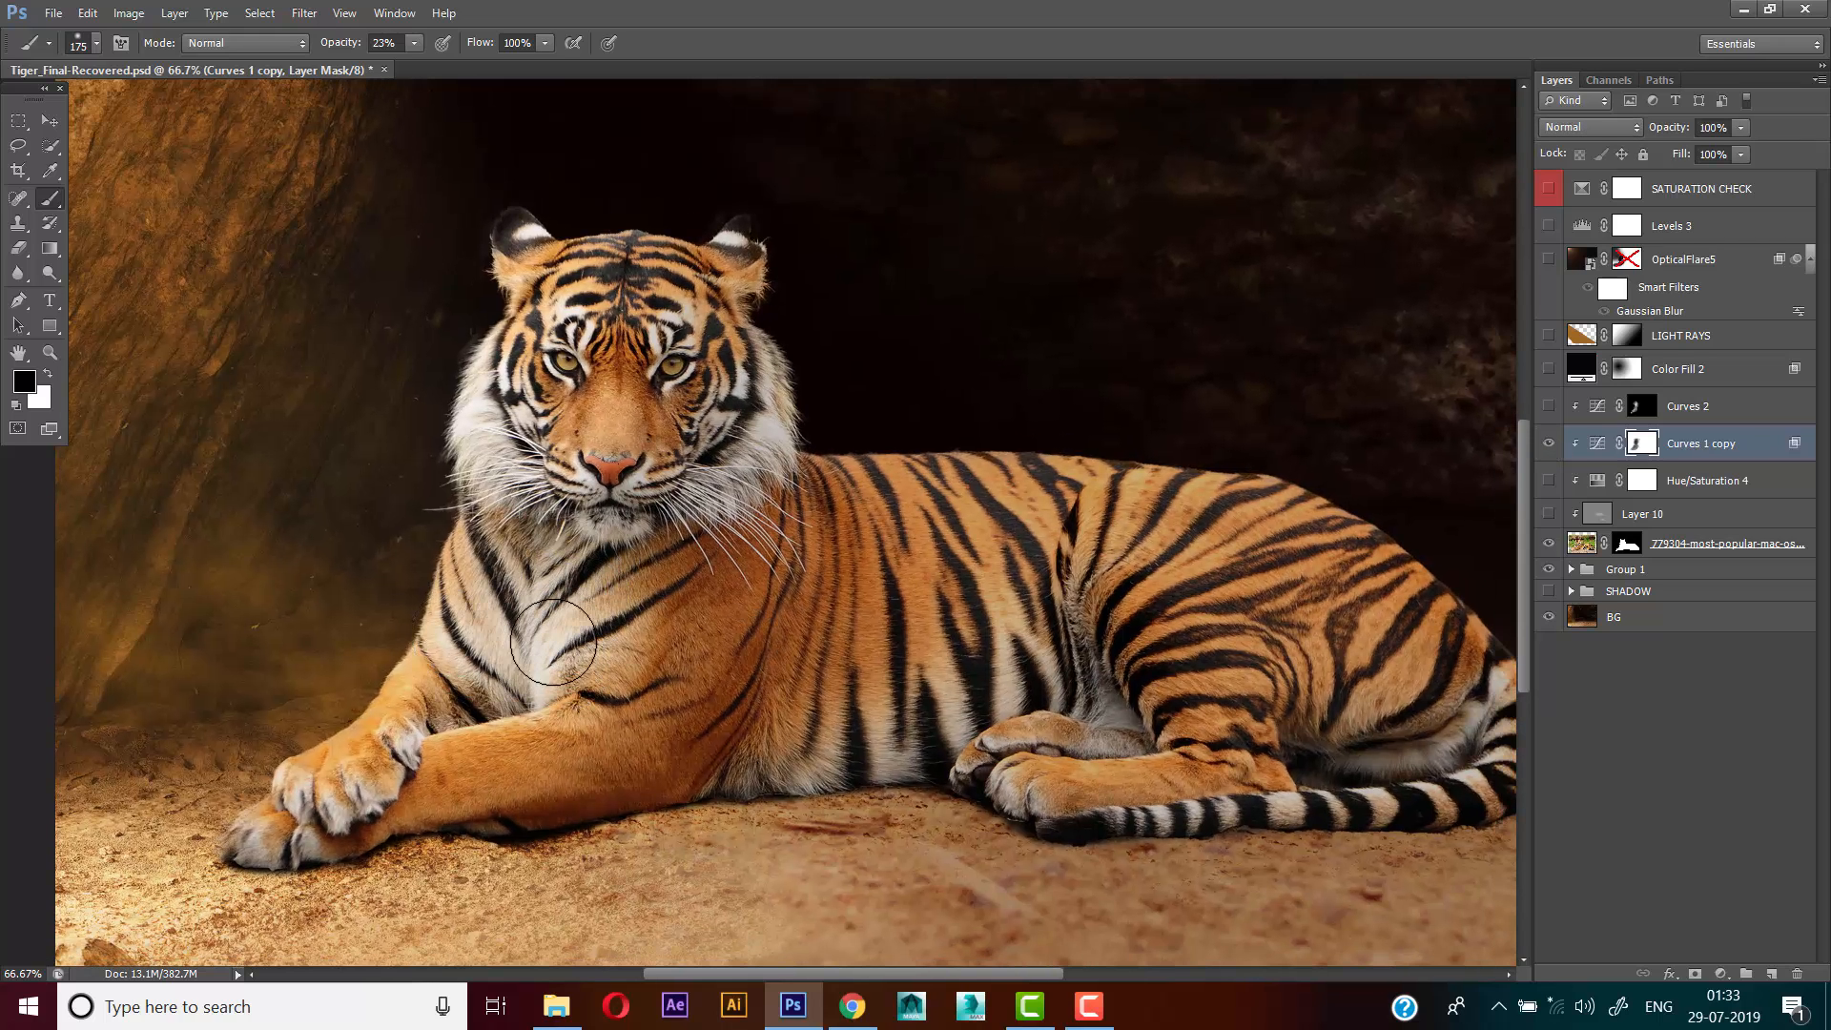
scroll(372, 758, "up", 1)
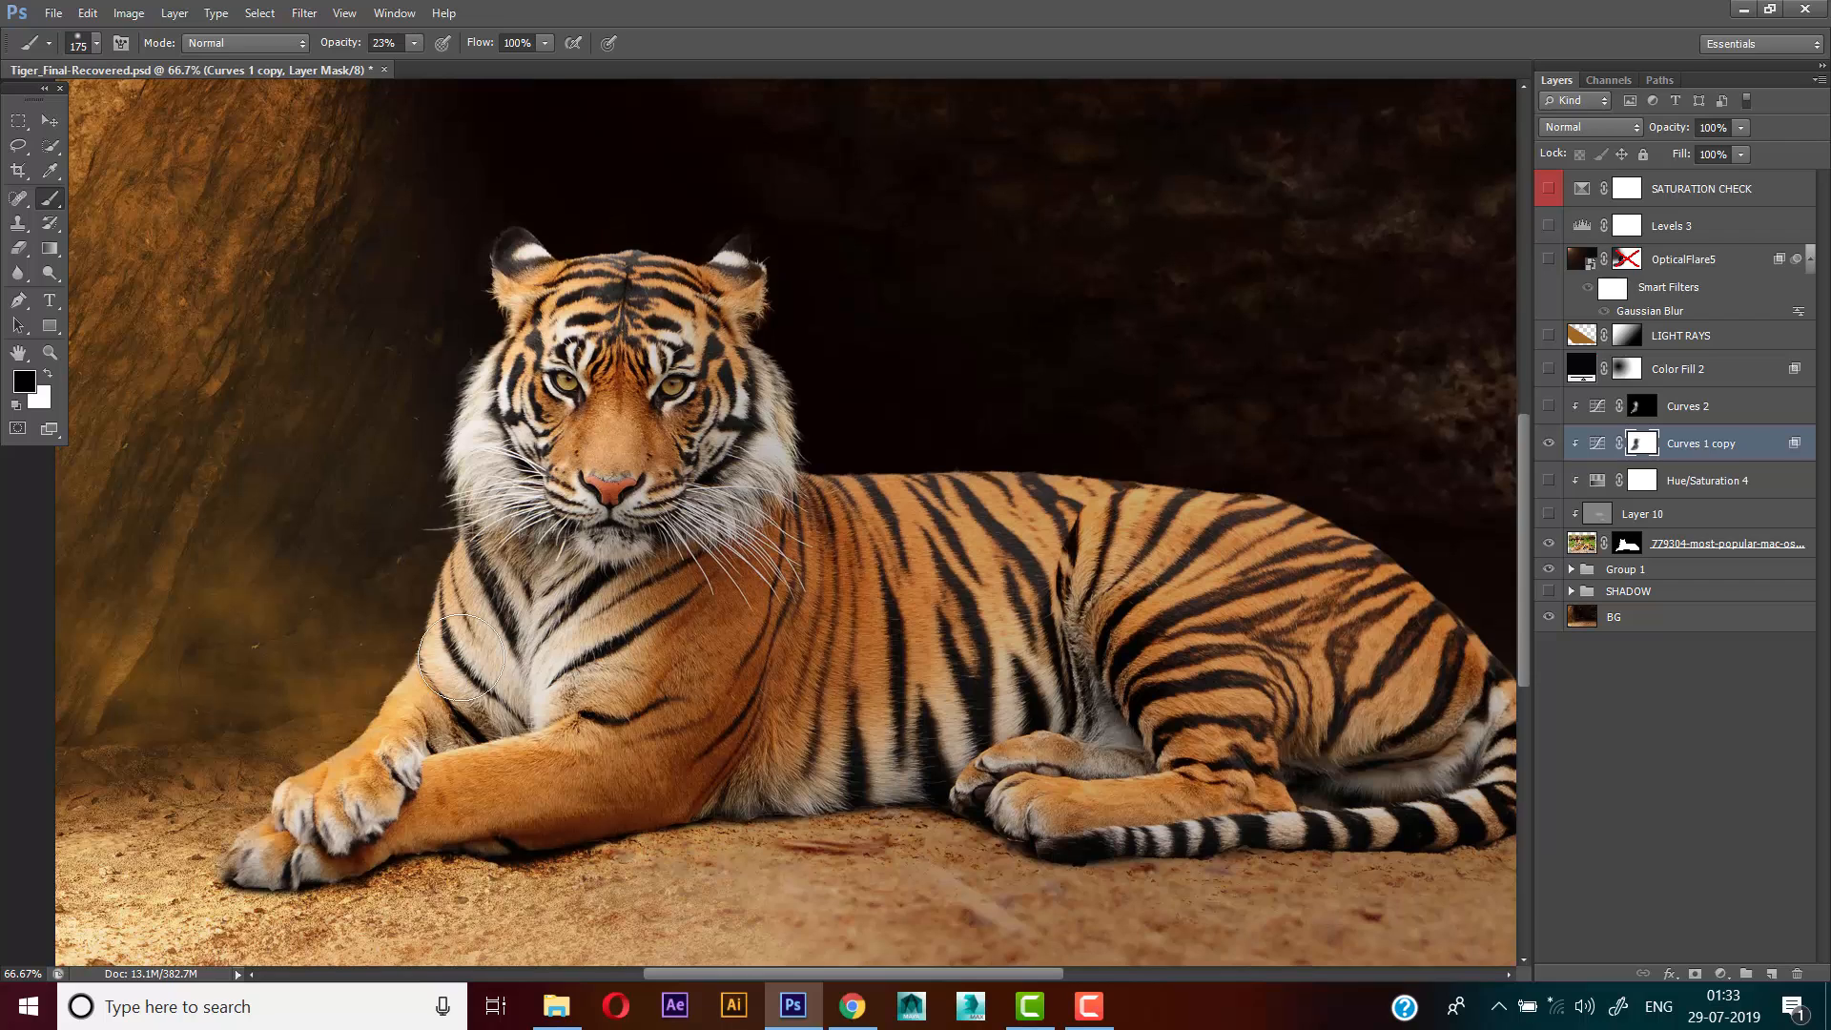
Touch up the Curves 1 copy mask on the front of the tiger with a 125 px brush
key("bracketleft")
key("bracketleft")
key("bracketleft")
key("bracketleft")
key("bracketright")
key("bracketright")
left_click_drag(595, 511, 615, 545)
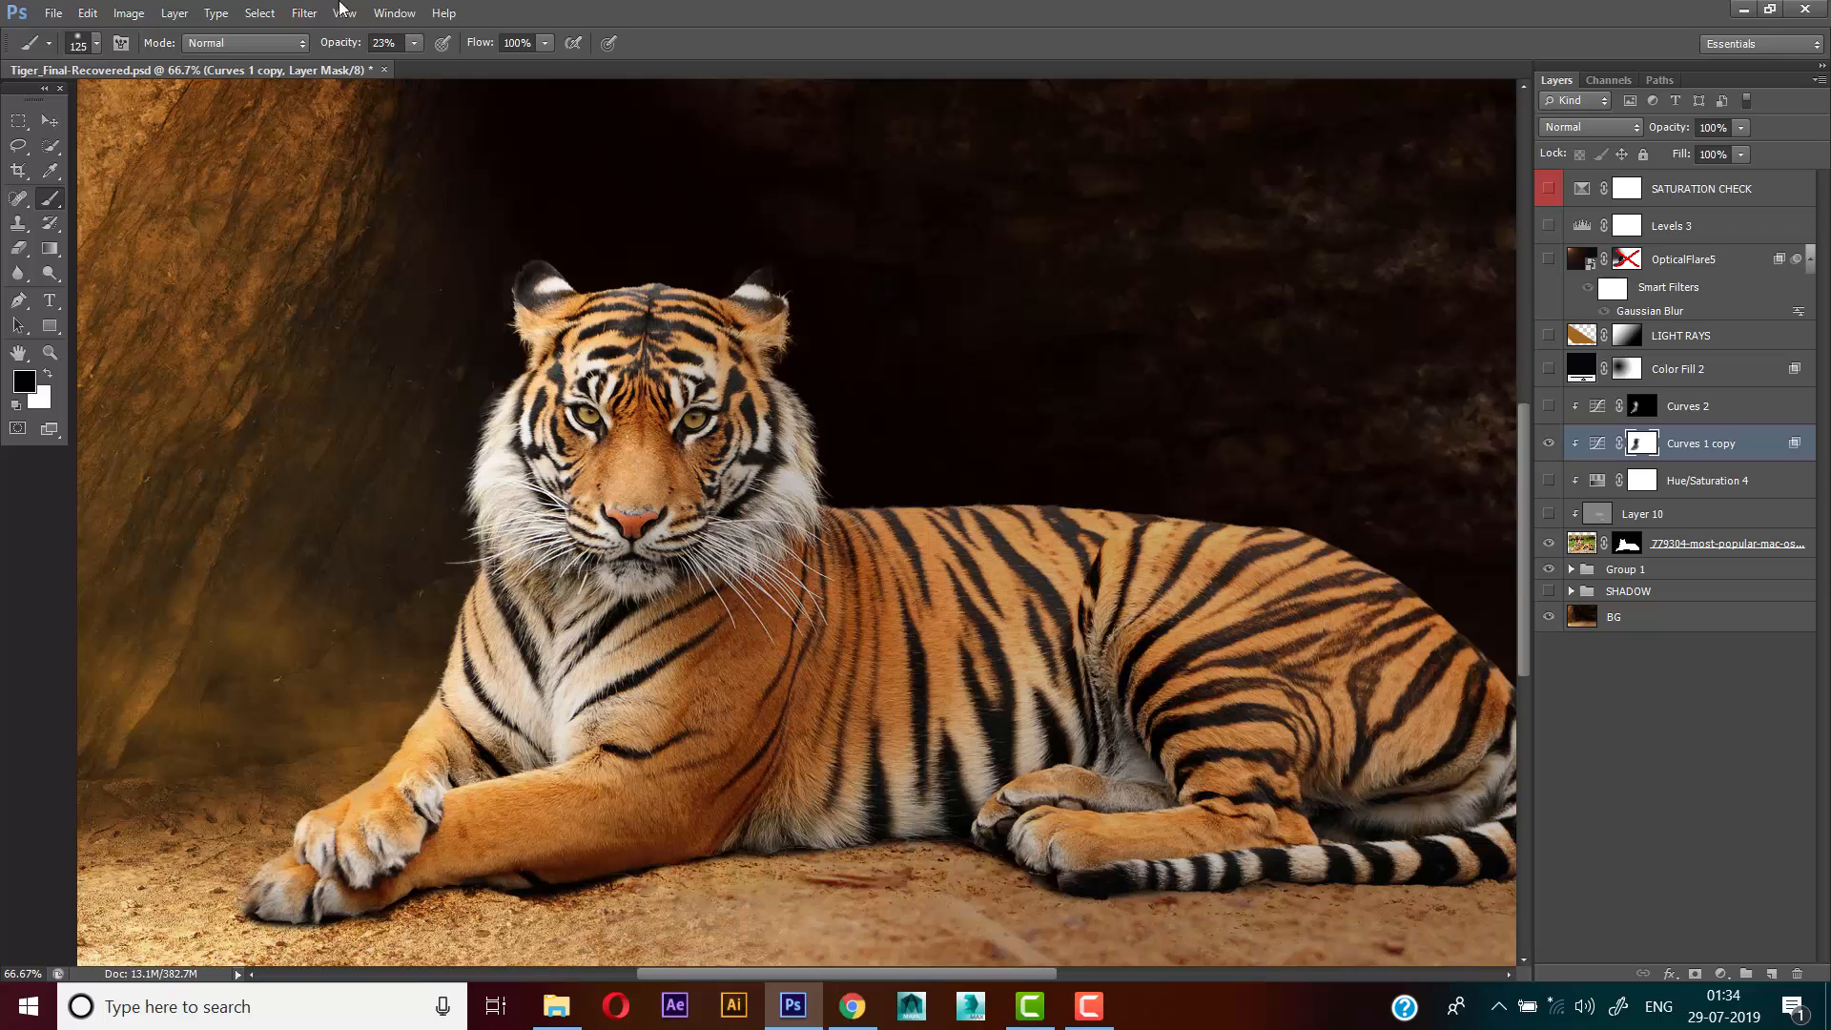
Lower the brush opacity to 7% and paint the mask faintly over the flank and hind legs with a 250 px brush
left_click_drag(337, 51, 329, 47)
key("bracketright")
key("bracketright")
key("bracketleft")
key("bracketleft")
key("bracketleft")
key("bracketleft")
key("bracketright")
key("bracketright")
key("bracketright")
key("bracketright")
key("bracketright")
key("bracketright")
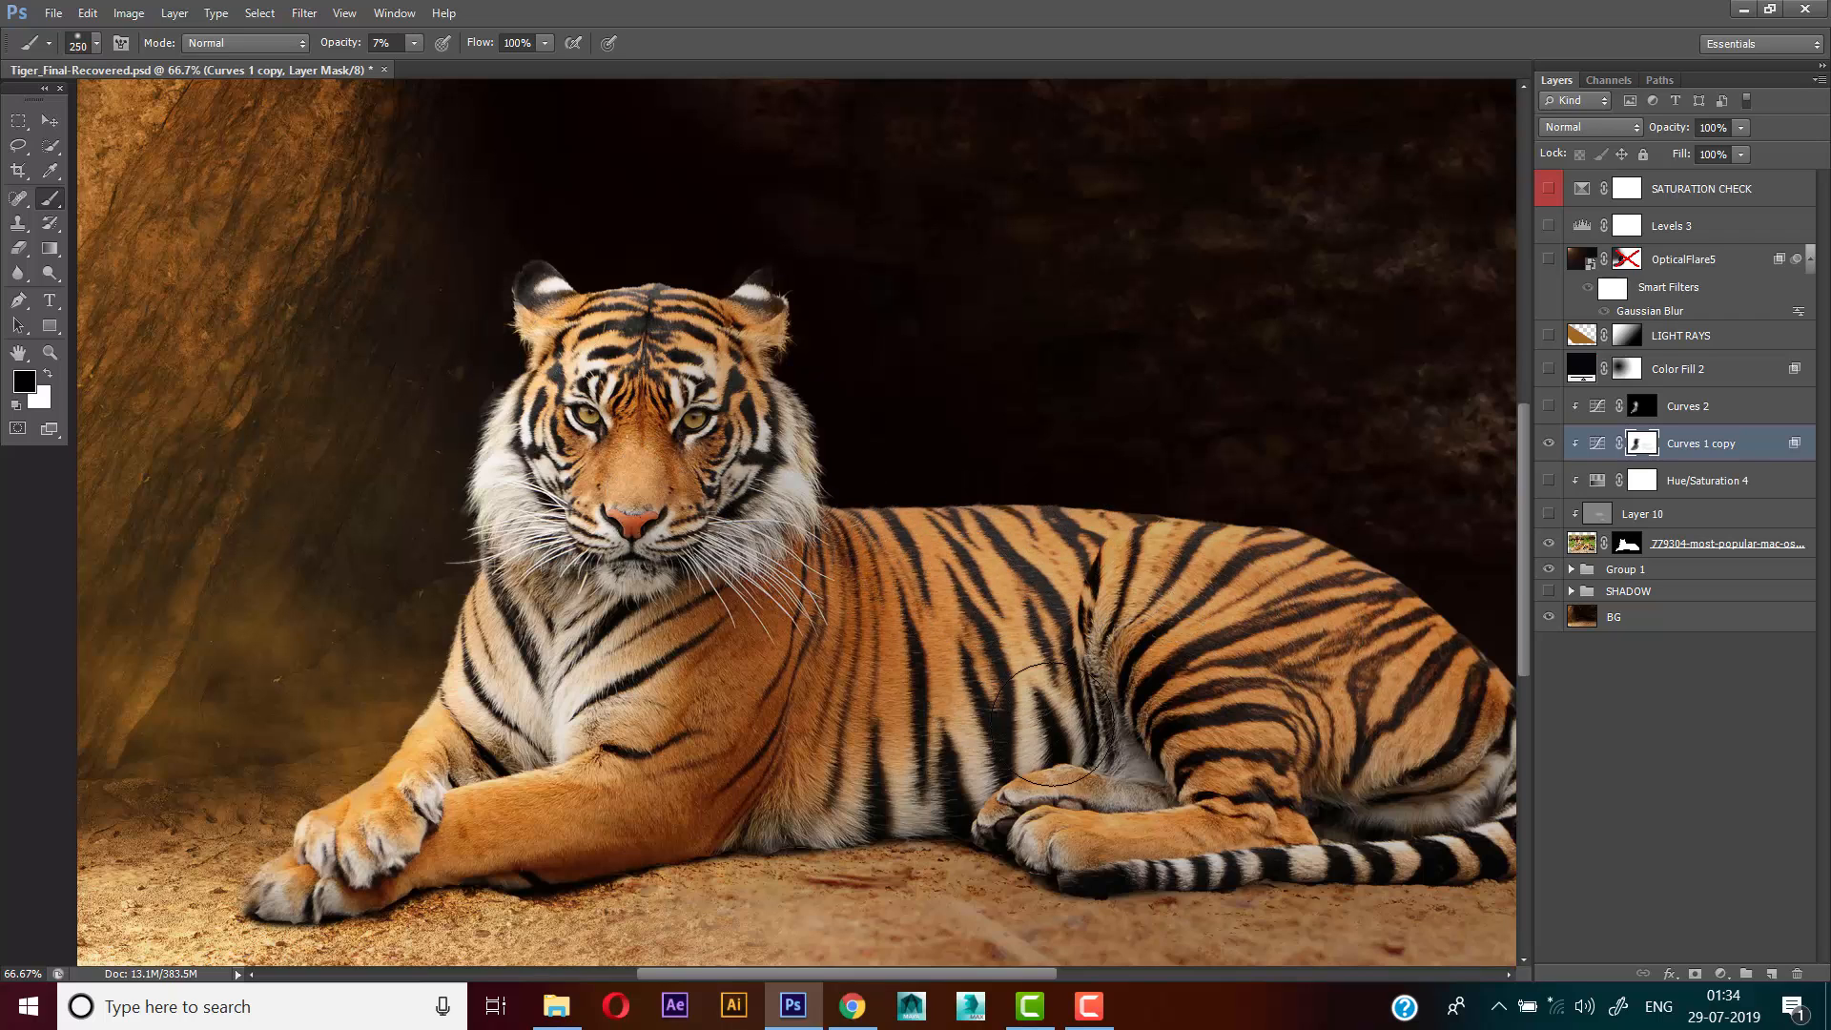
Refine the faint highlights on the tiger's hind body with a 125 px brush at 7% opacity
key("bracketleft")
key("bracketleft")
key("bracketleft")
key("bracketleft")
key("bracketleft")
key("bracketleft")
key("bracketleft")
key("bracketright")
Blend the mask around the neck and shoulders with a 175 px brush at 7% opacity
scroll(705, 572, "down", 1)
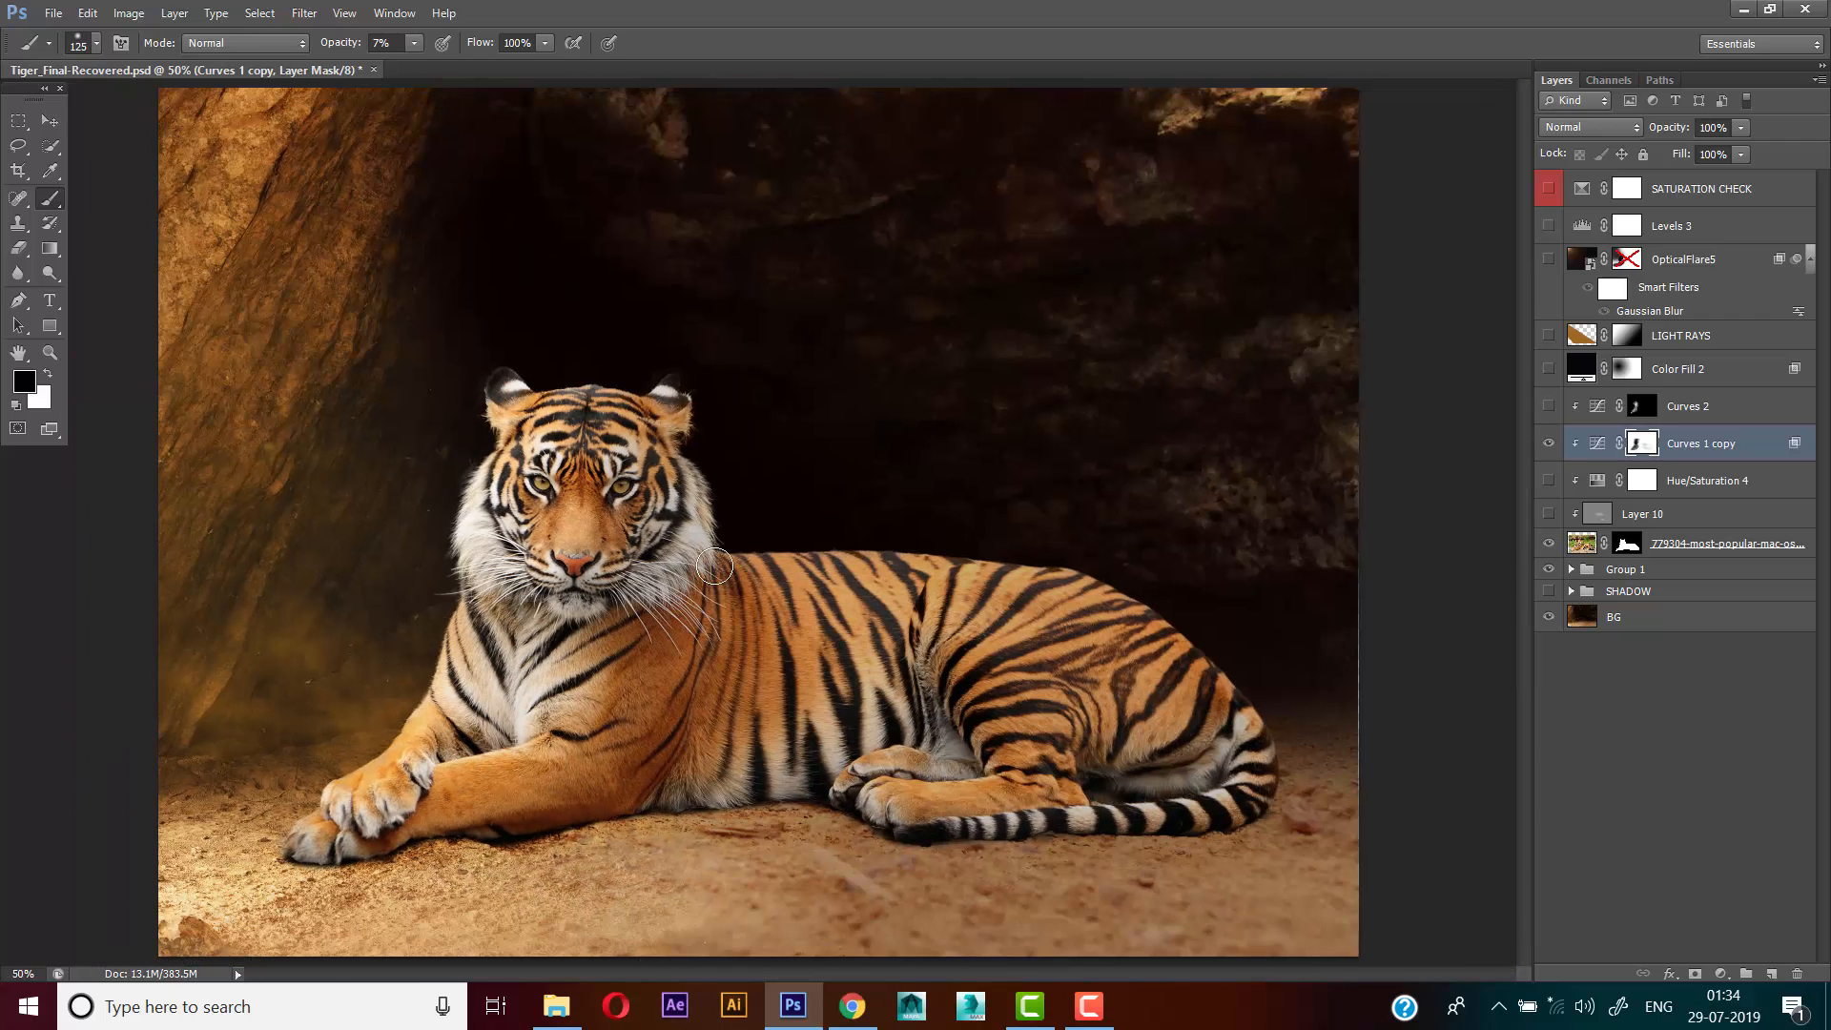
key("bracketright")
key("bracketright")
key("bracketright")
key("bracketright")
key("bracketleft")
key("bracketleft")
Compare the tiger with Curves 1 copy hidden and shown, and examine the shading on the head and back up close
scroll(620, 503, "up", 1)
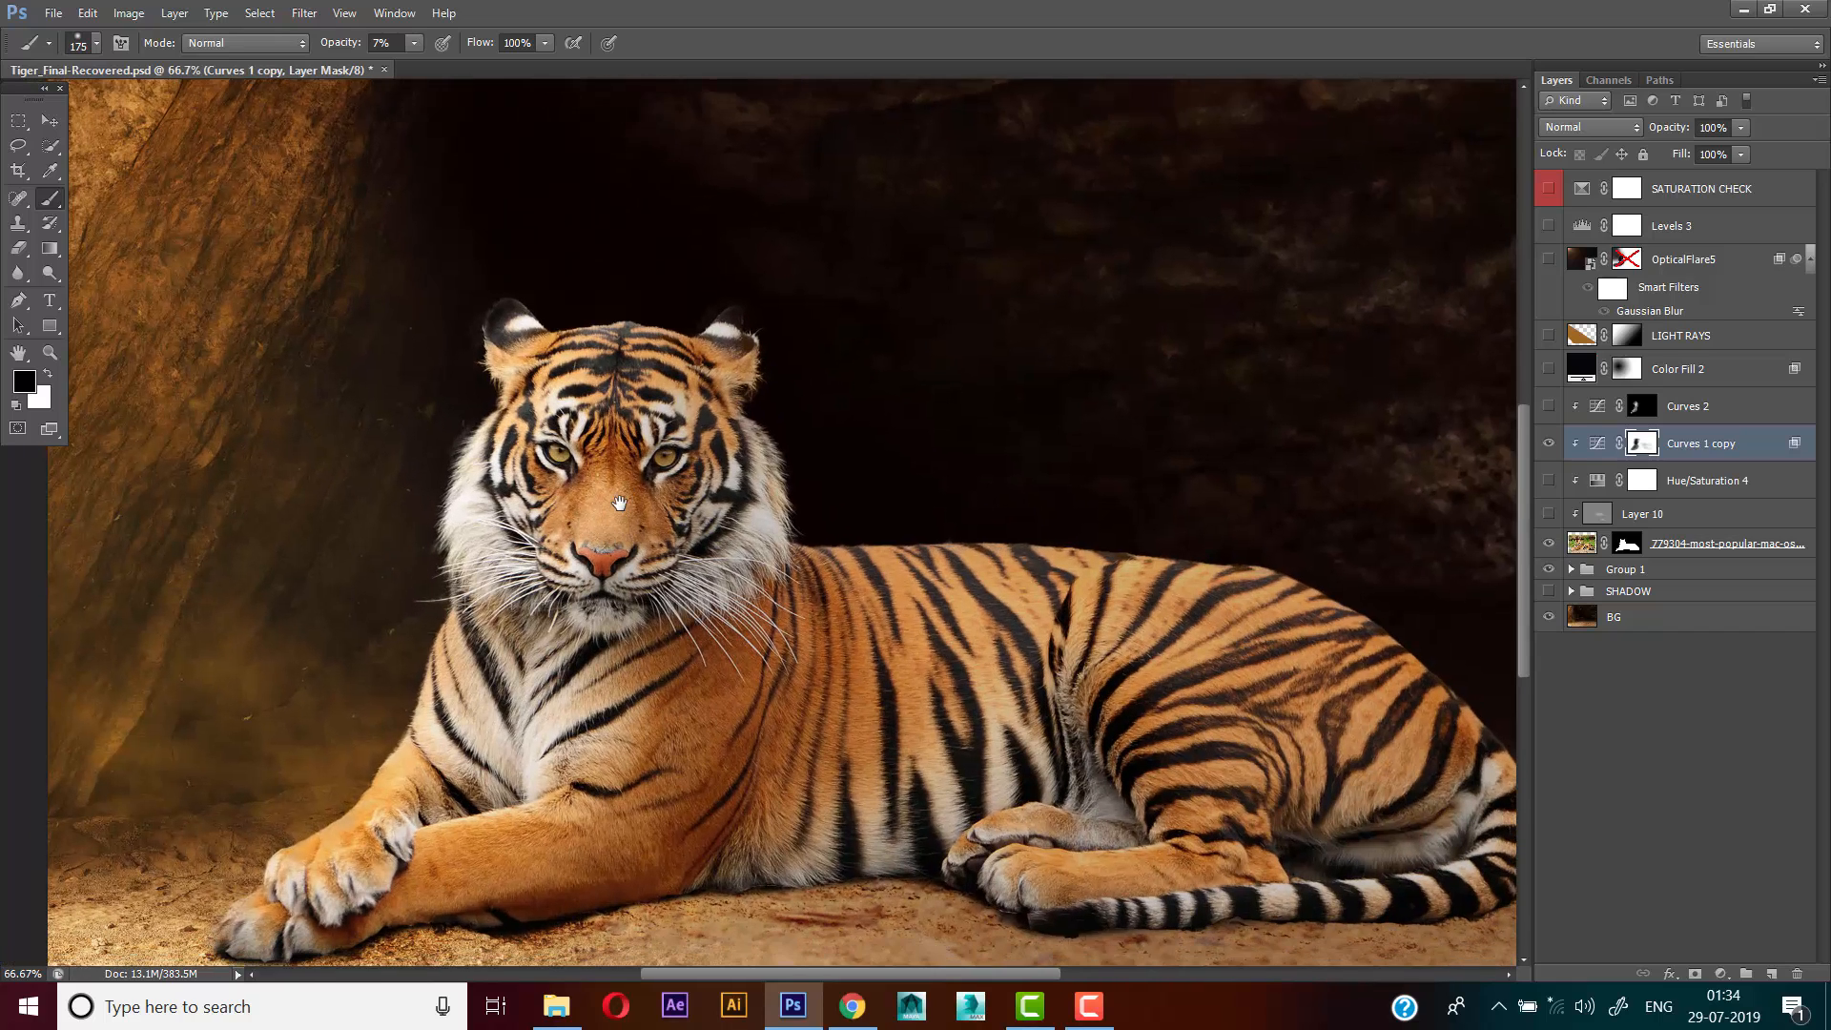
left_click_drag(620, 502, 636, 459)
left_click(1548, 444)
left_click(1547, 444)
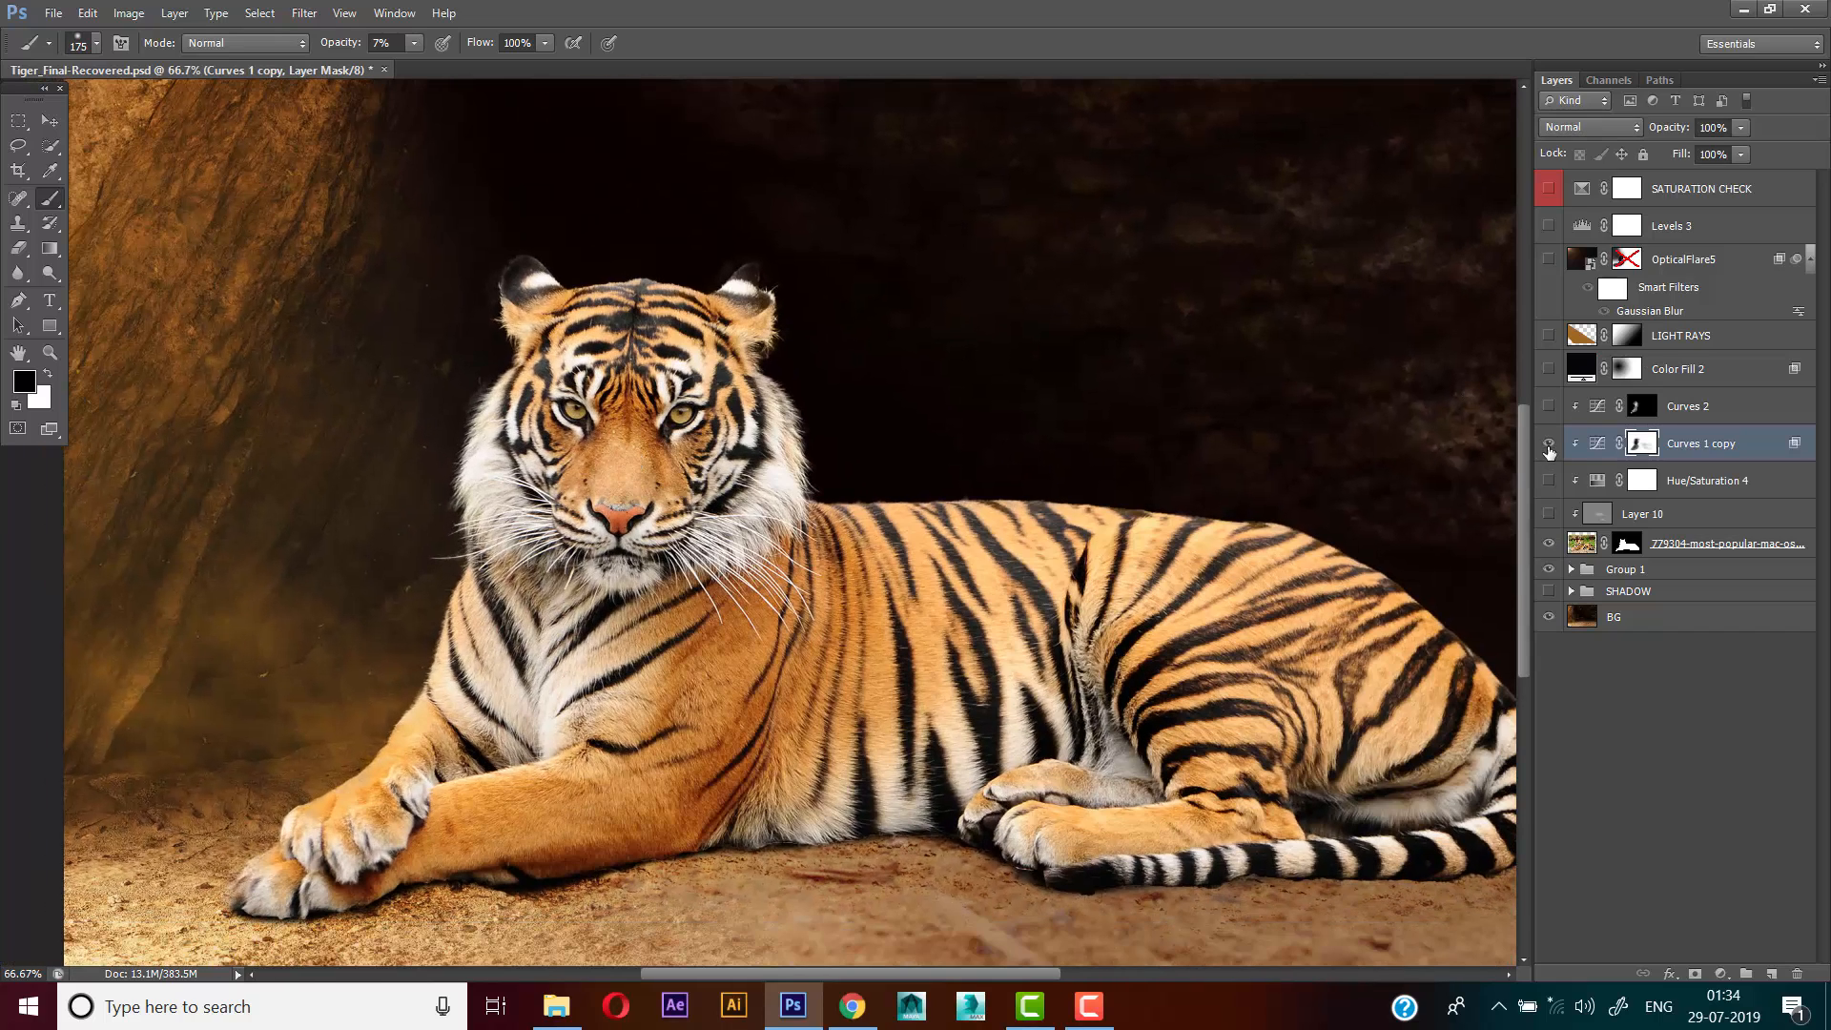
left_click(1547, 444)
left_click(1246, 499, "ctrl")
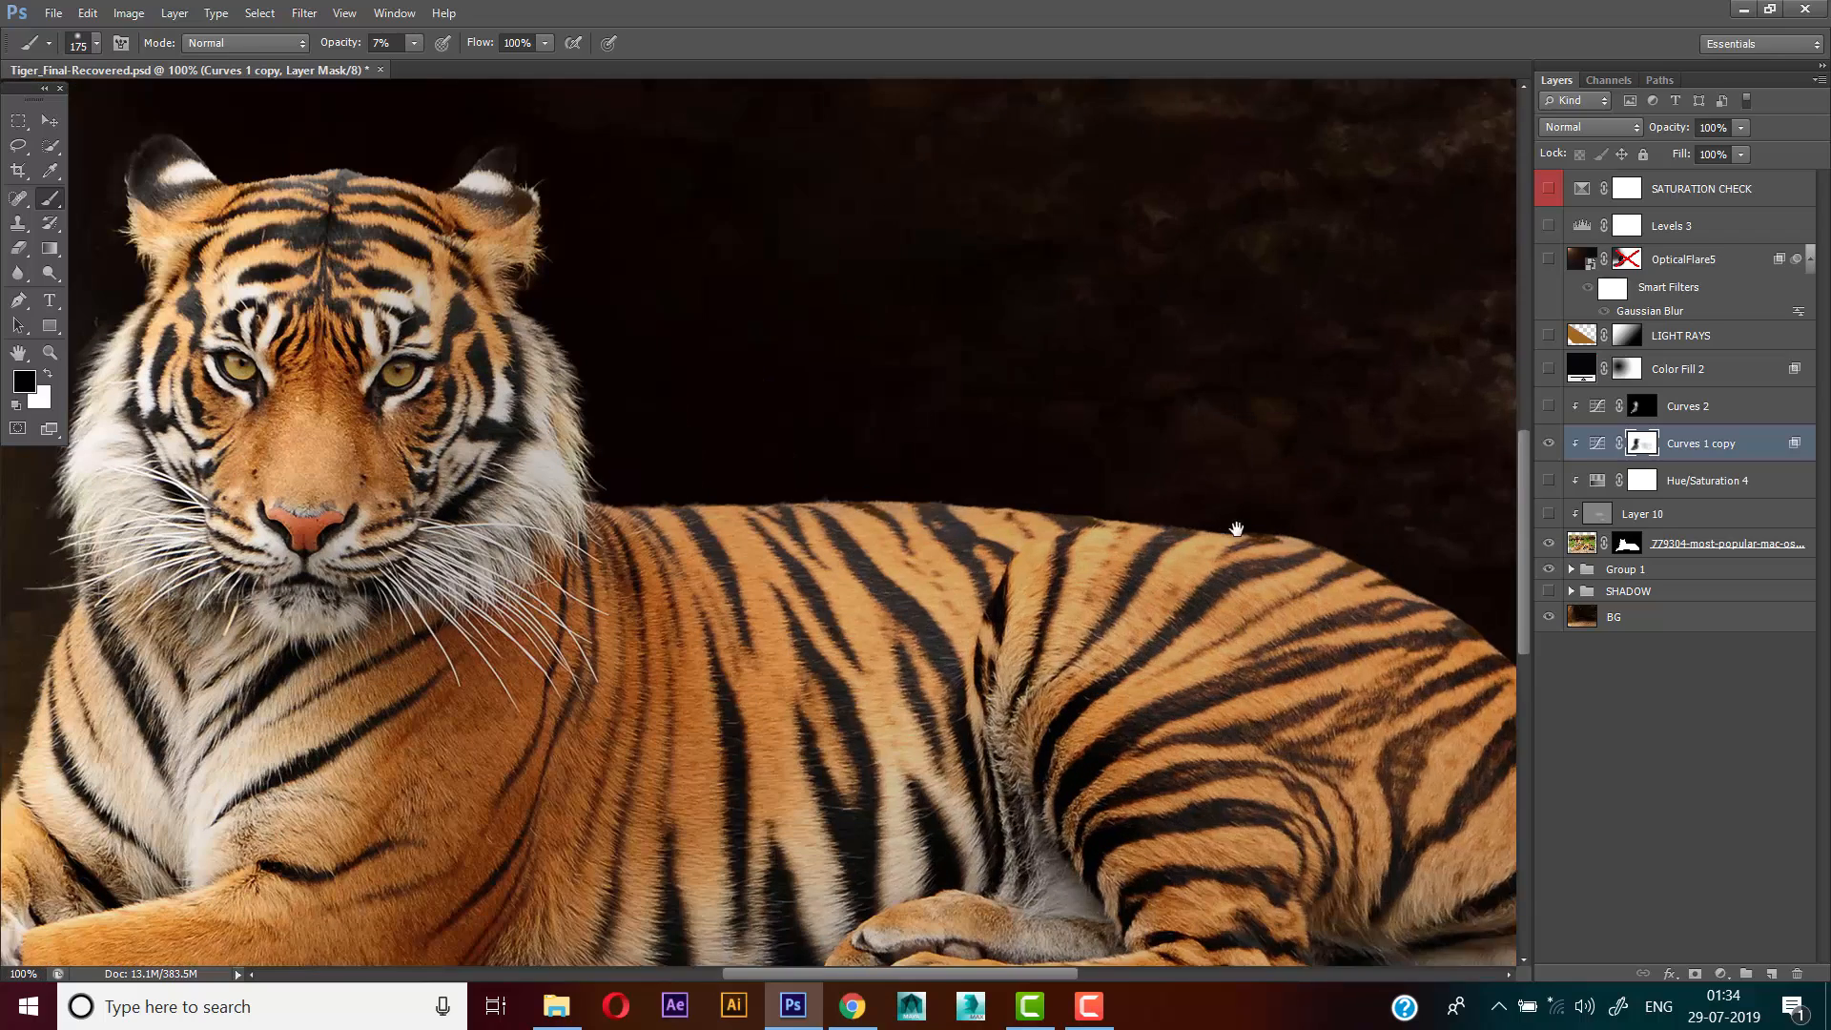
left_click_drag(1233, 527, 1246, 483)
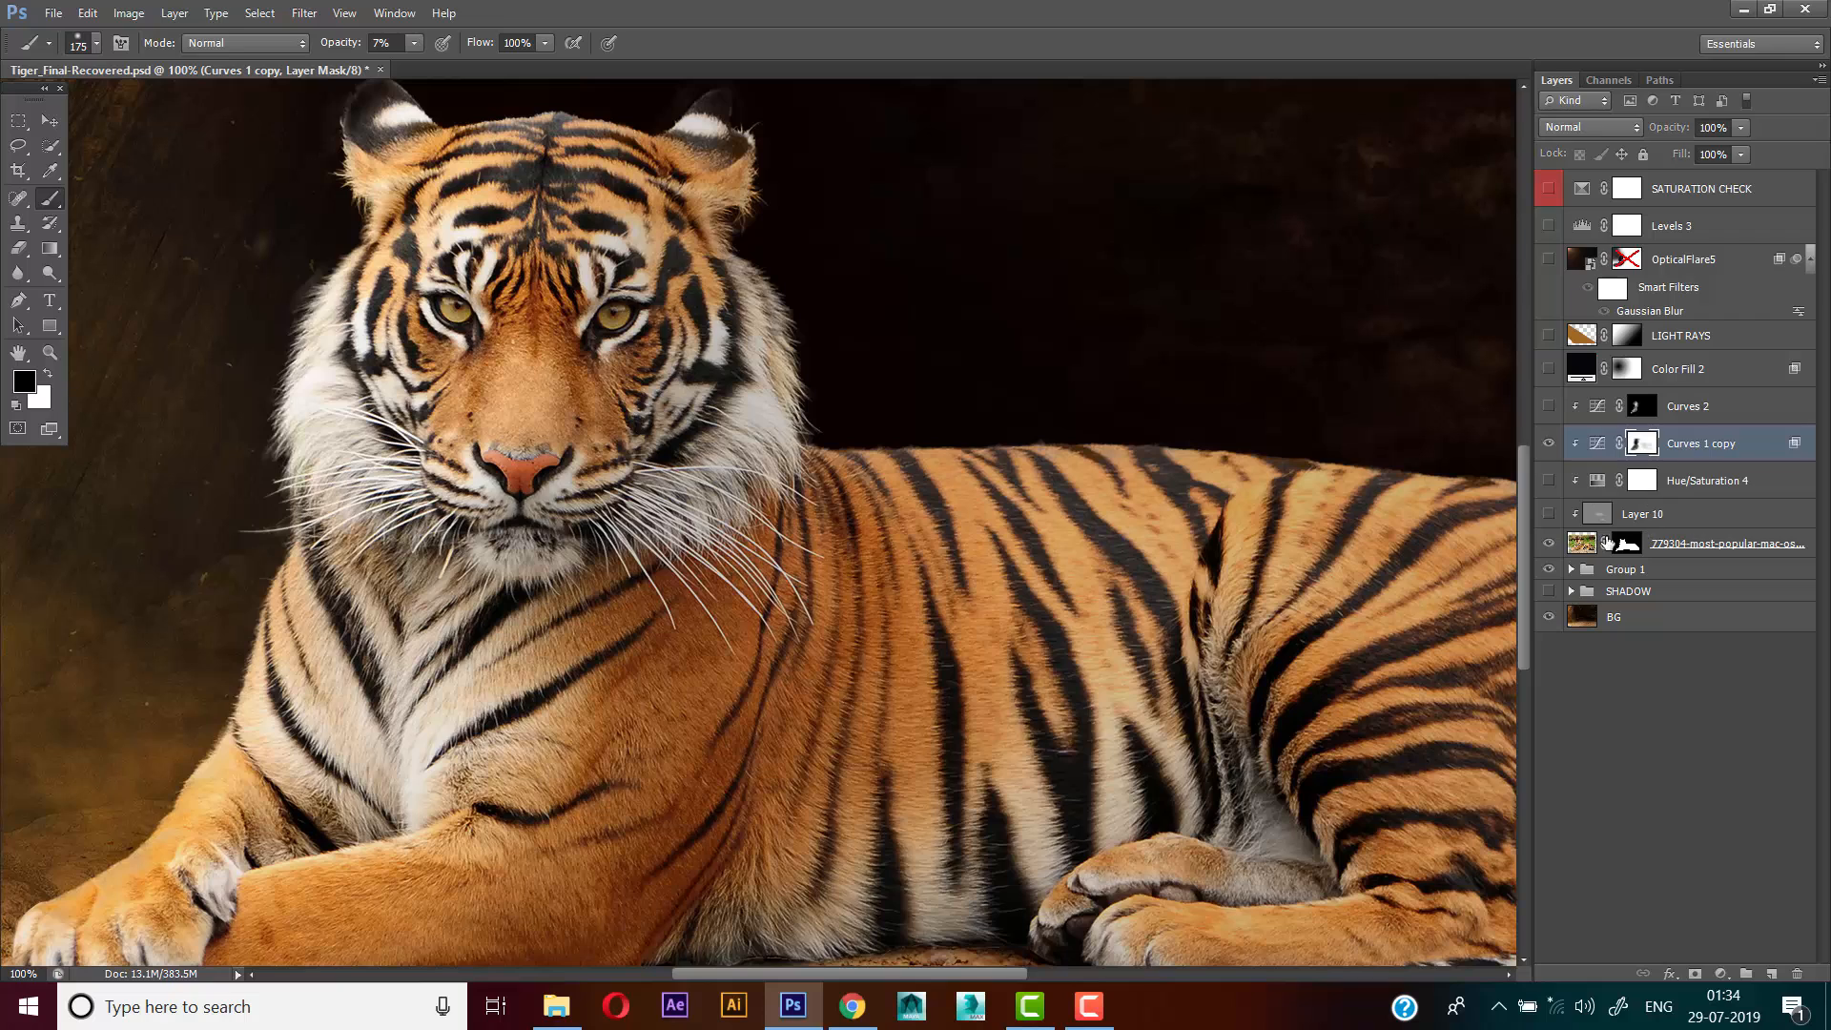
Select and show the Hue/Saturation 4 adjustment layer clipped to the tiger
left_click(1659, 488)
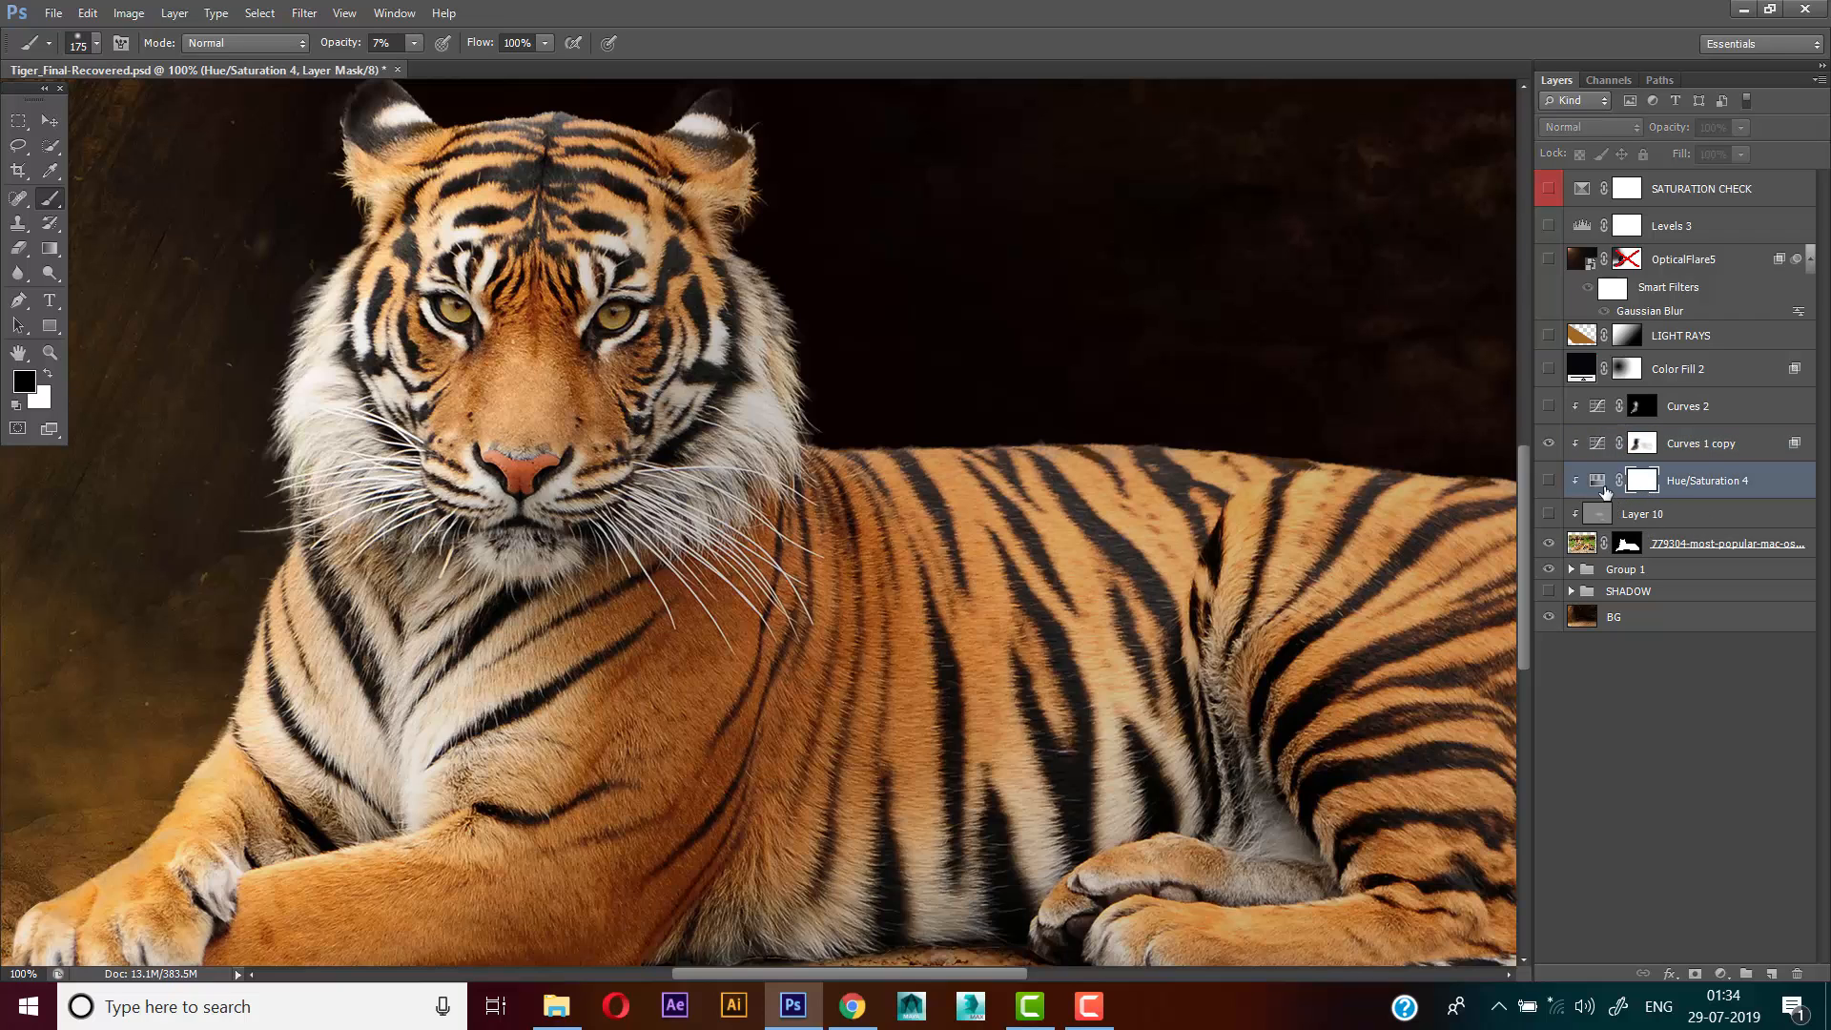
left_click(1550, 479)
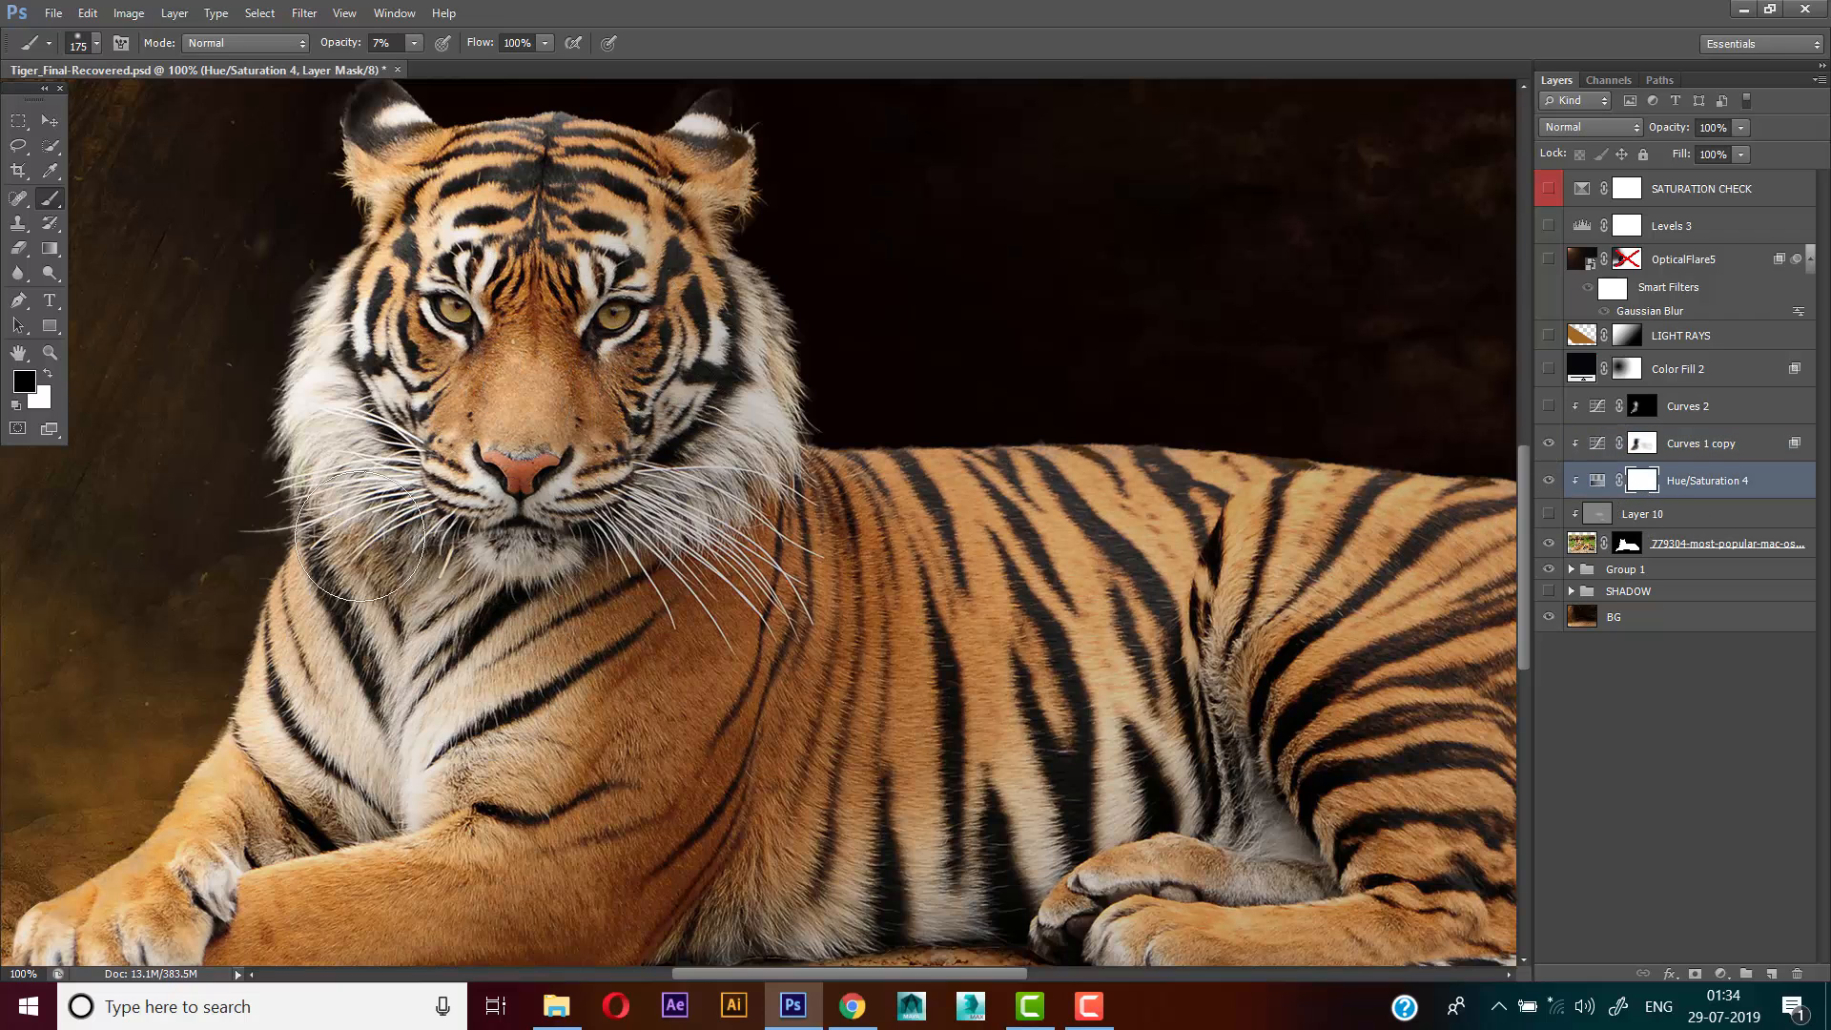
Turn on the SATURATION CHECK layer to compare the tiger's saturation with the cave background, then hide it again
scroll(625, 673, "up", 2)
scroll(625, 673, "down", 3)
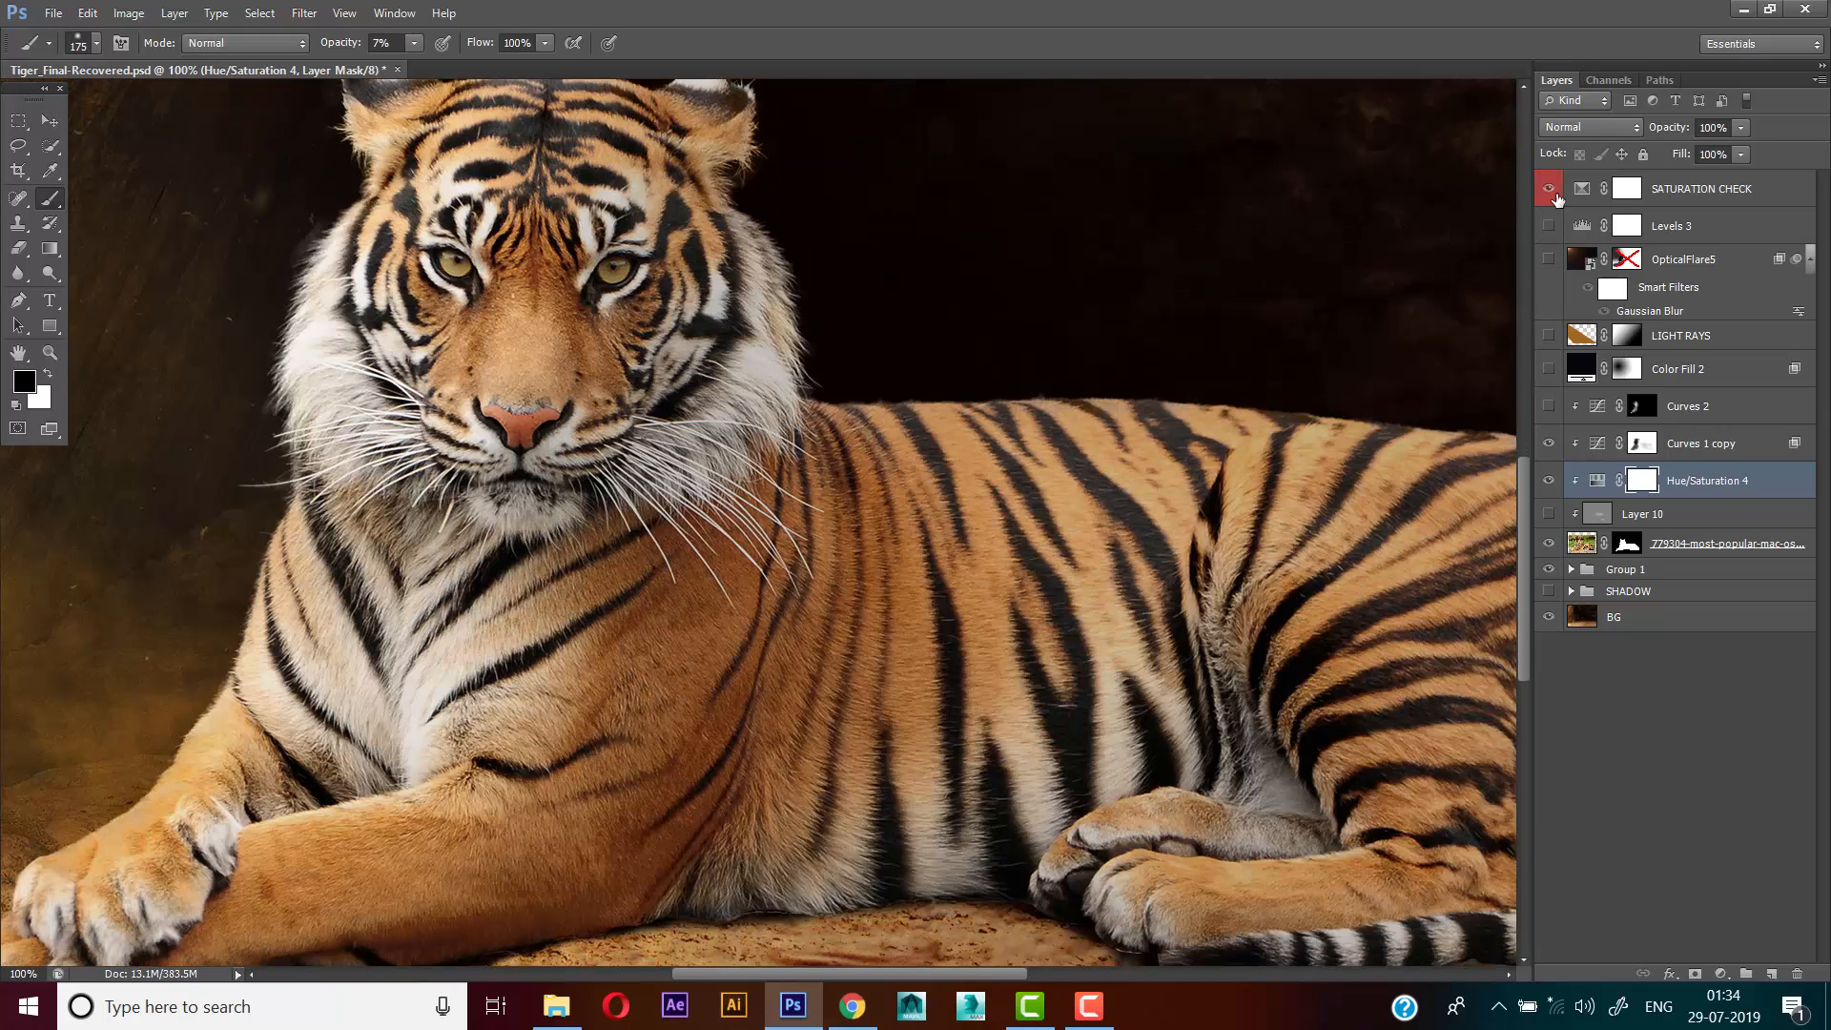
left_click(1549, 189)
scroll(1353, 323, "up", 1)
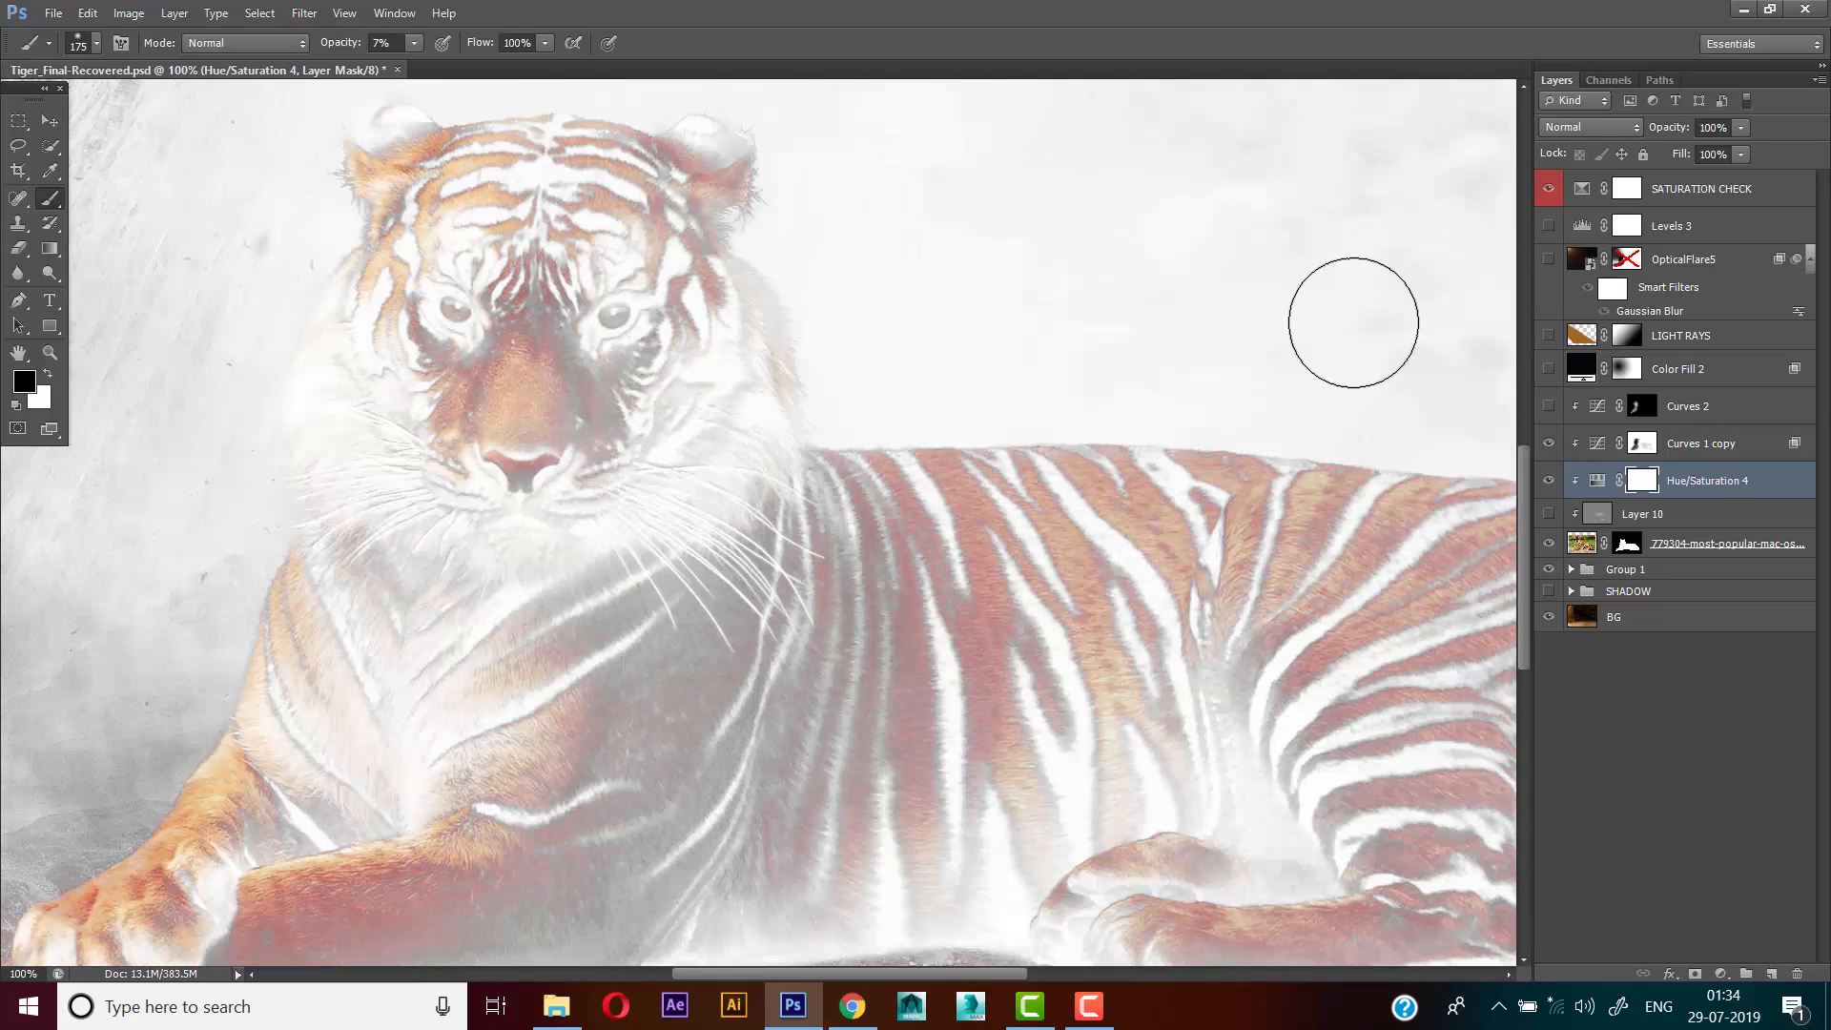
left_click(1588, 203)
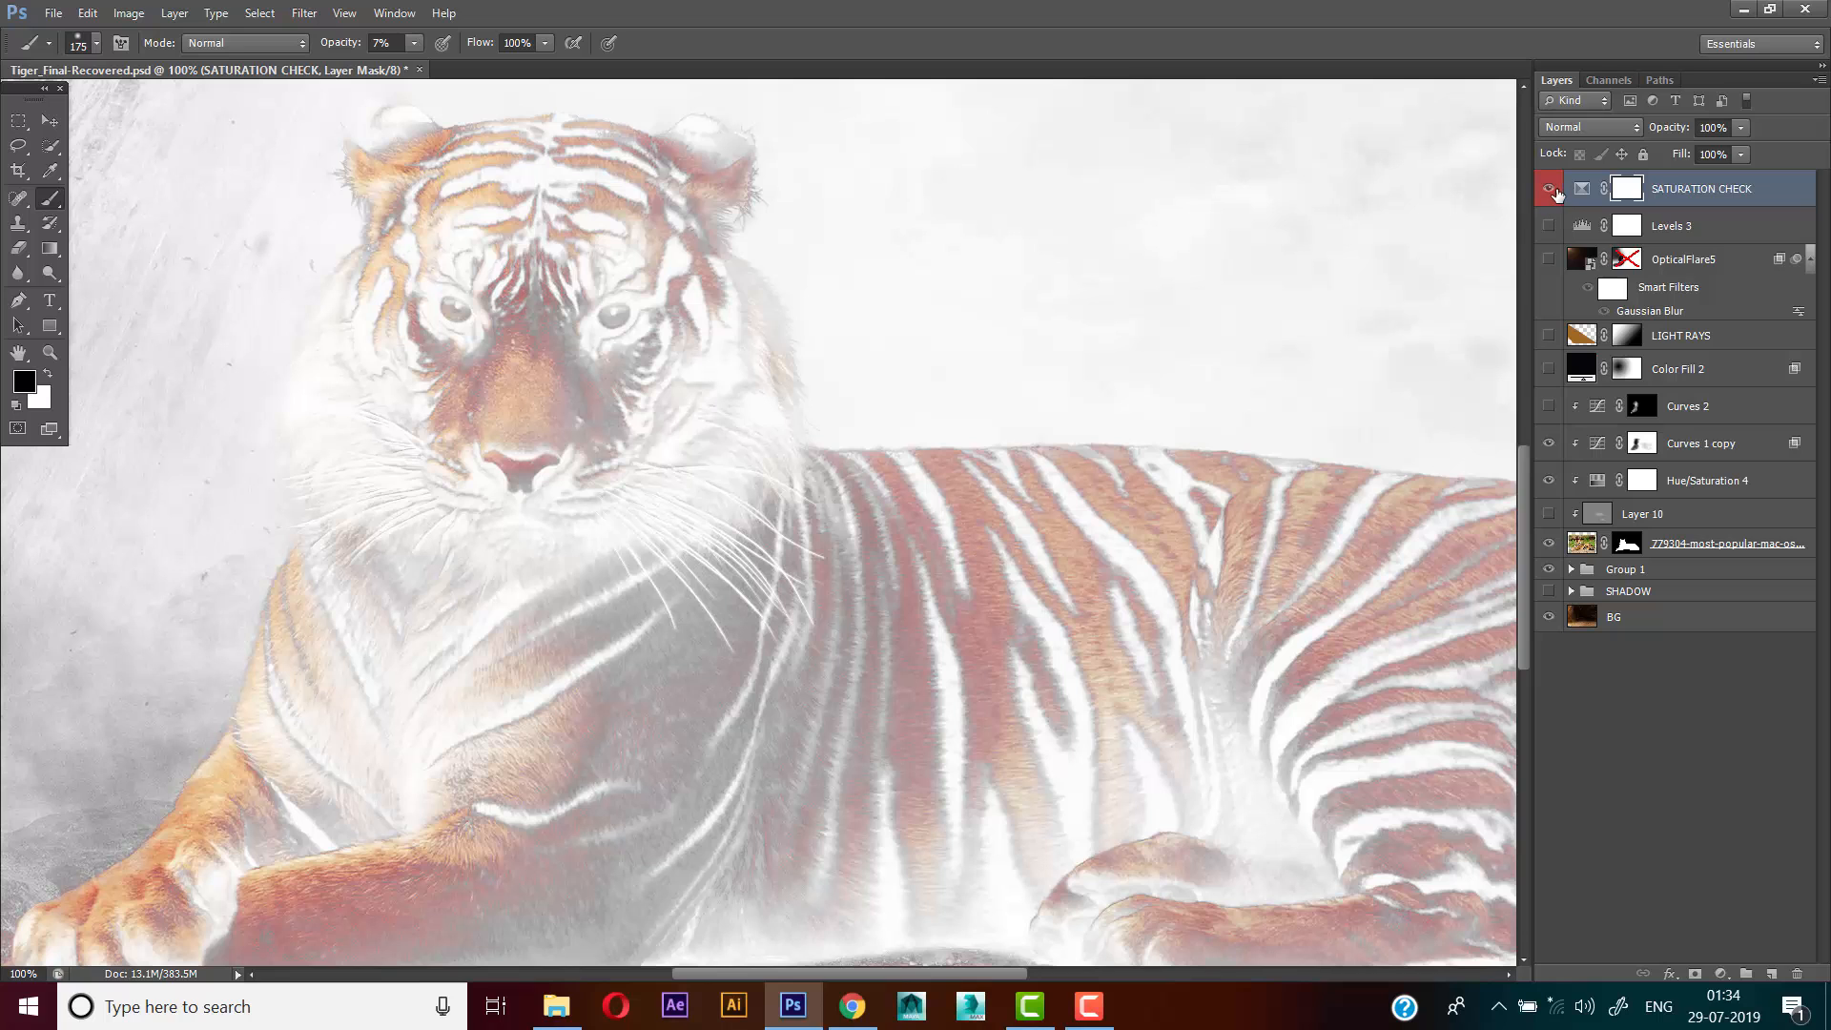
left_click(1554, 190)
Inspect the Master saturation setting of the Hue/Saturation 4 adjustment and close its properties
left_click(1698, 514)
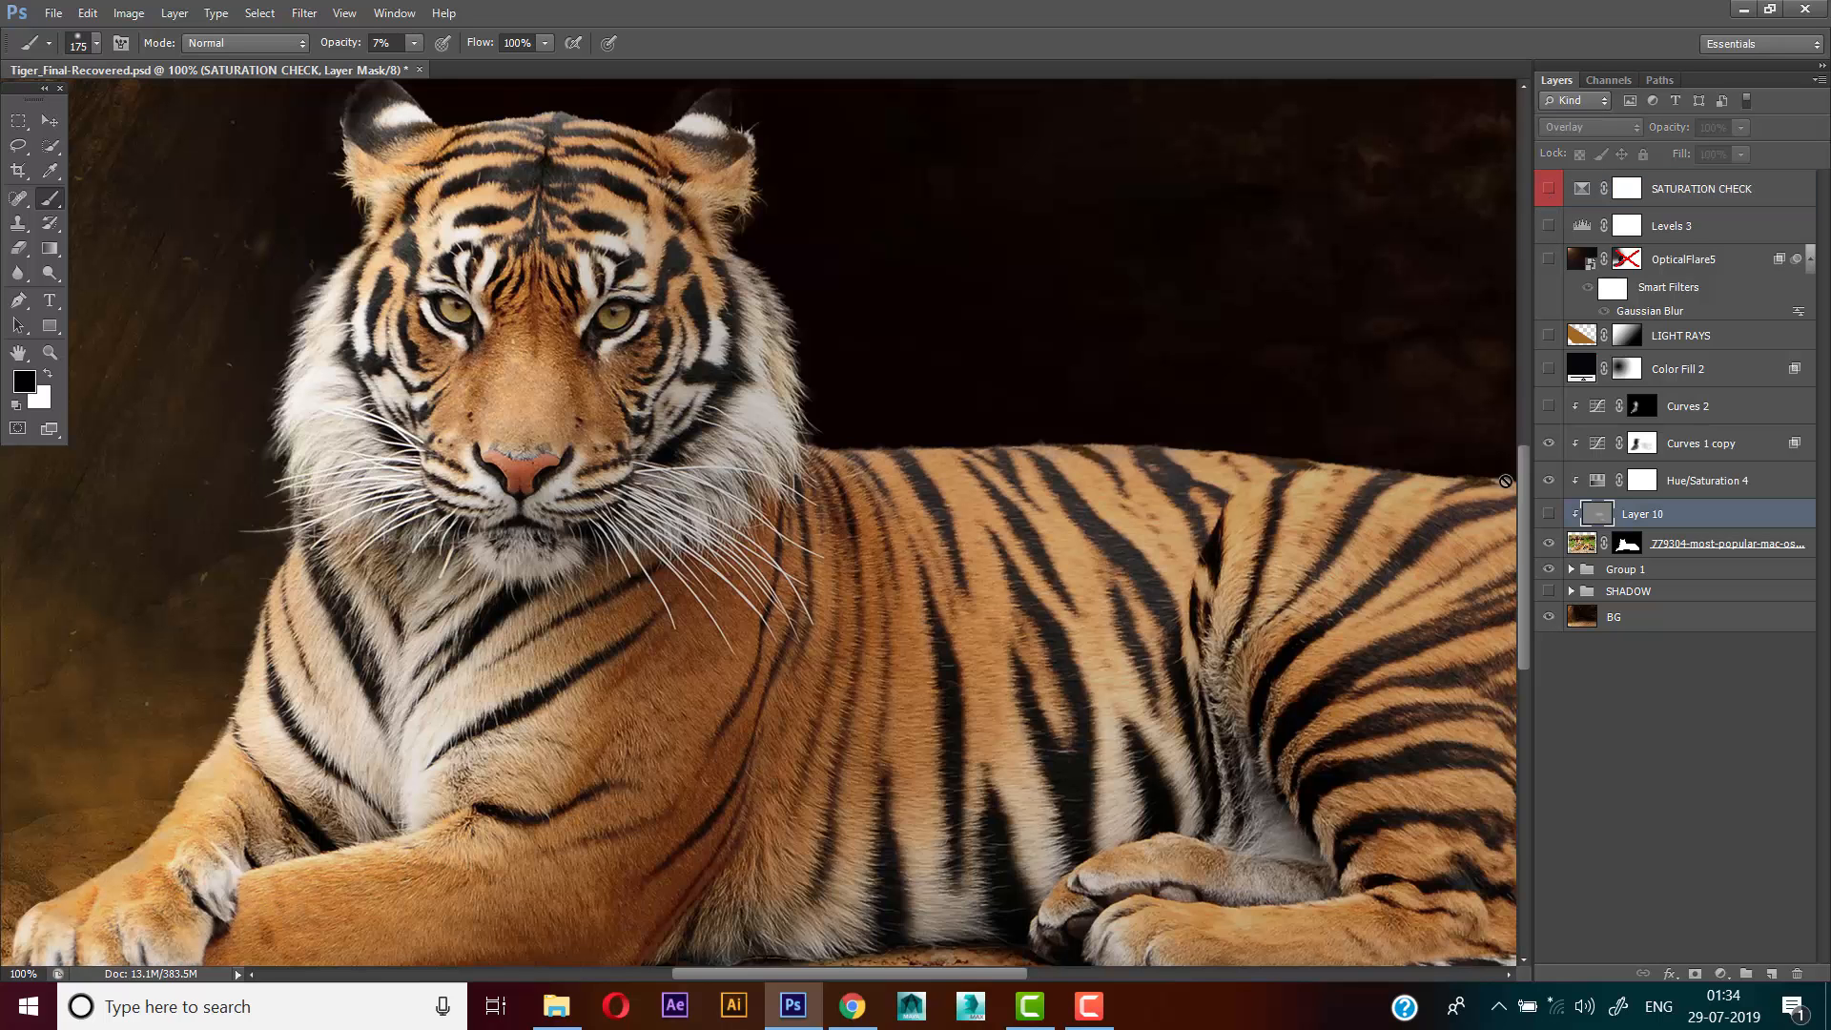
double_click(1594, 486)
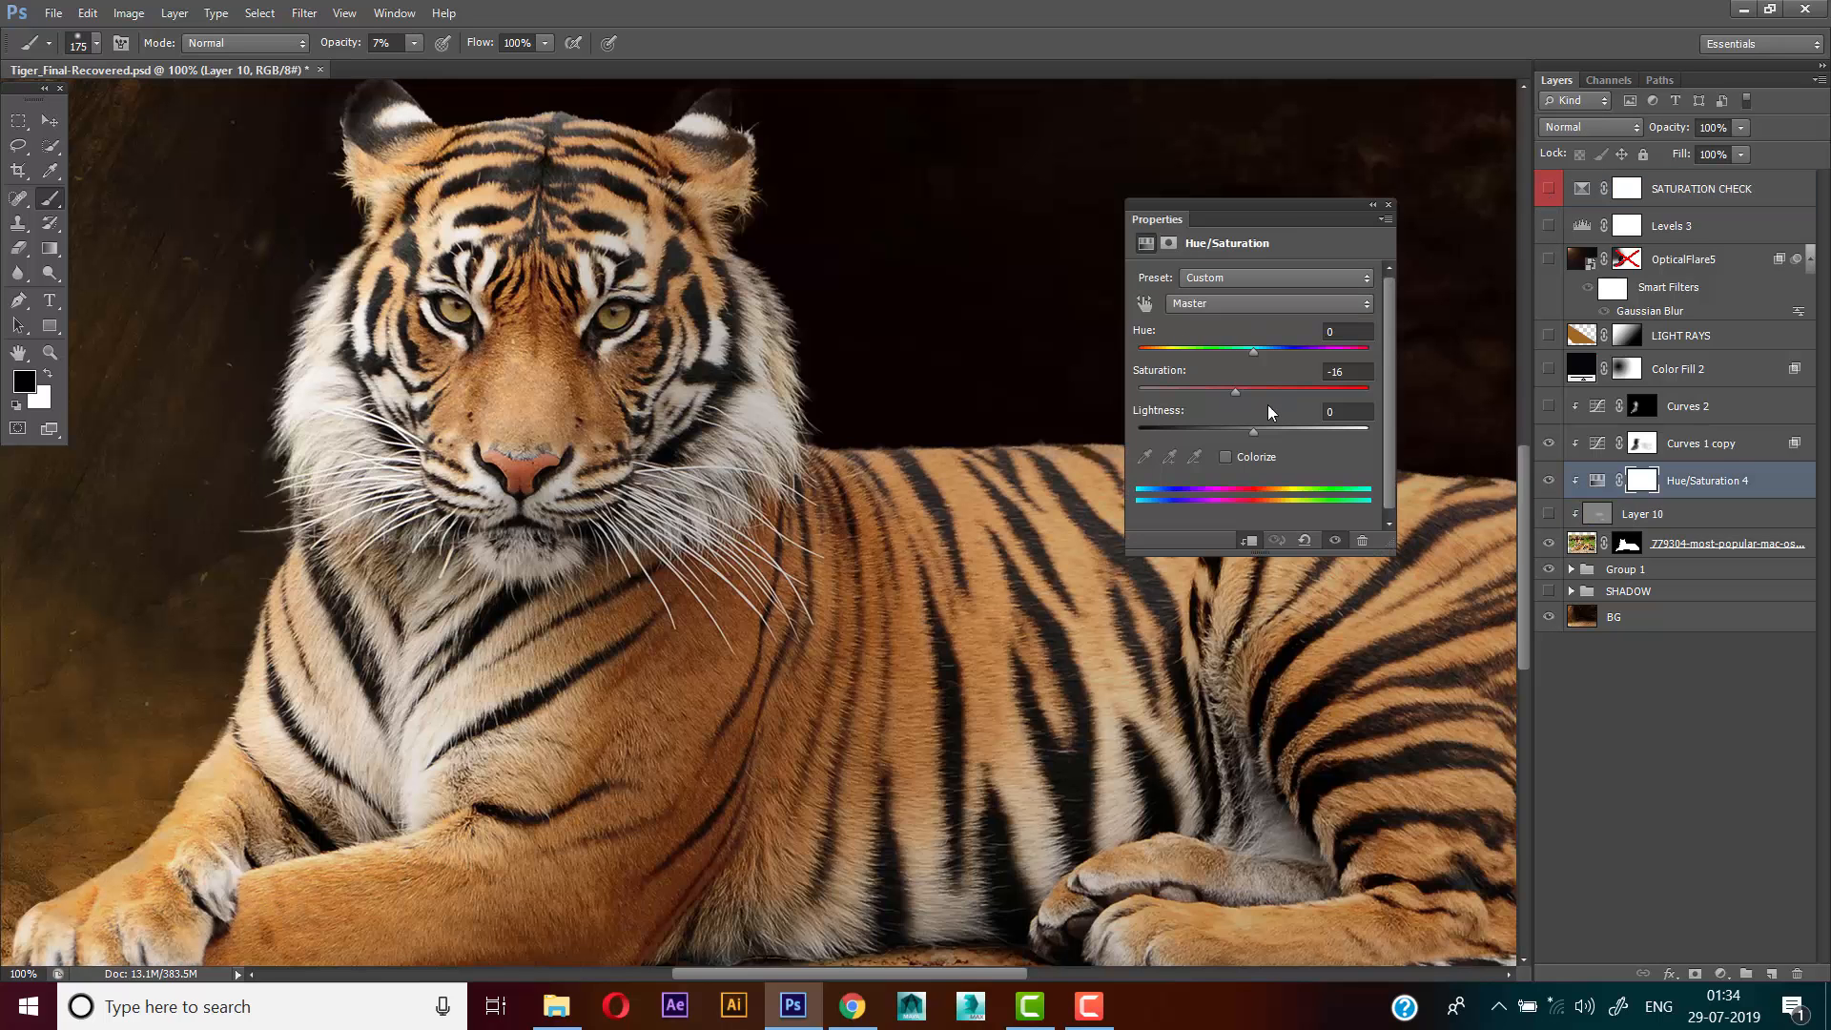
left_click(1349, 371)
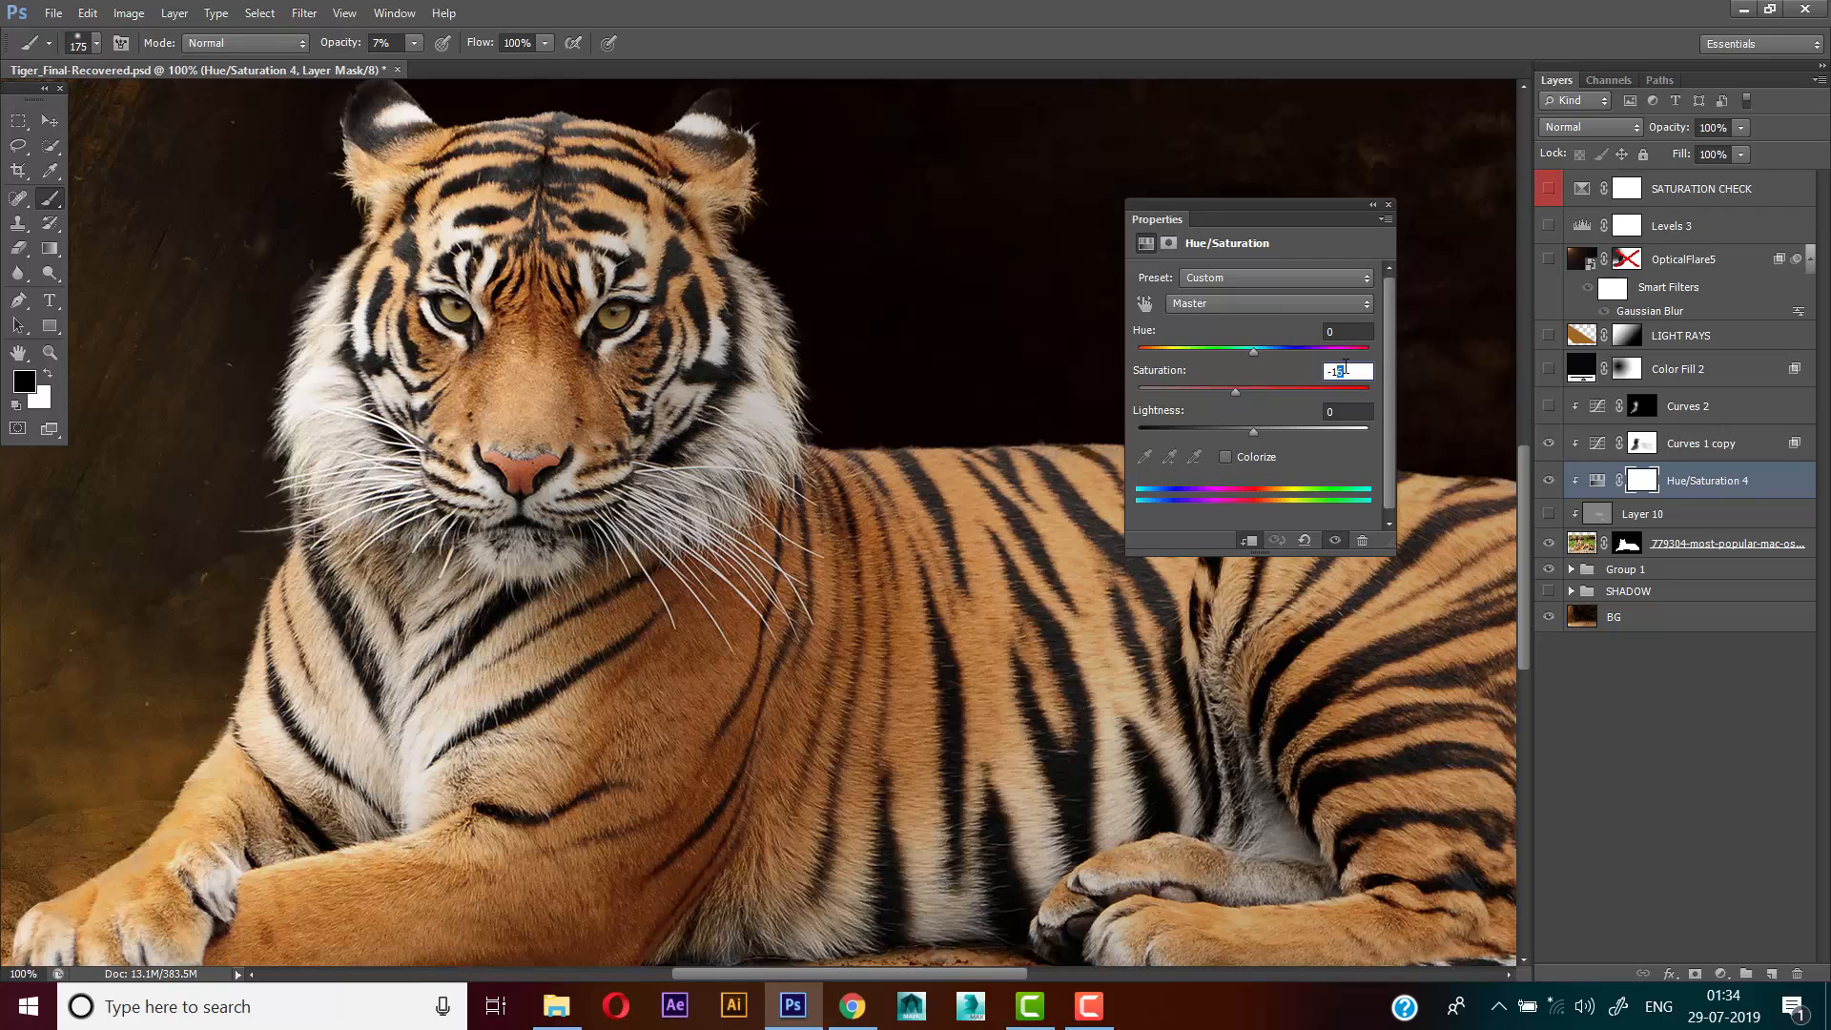
key("Return")
left_click(1388, 204)
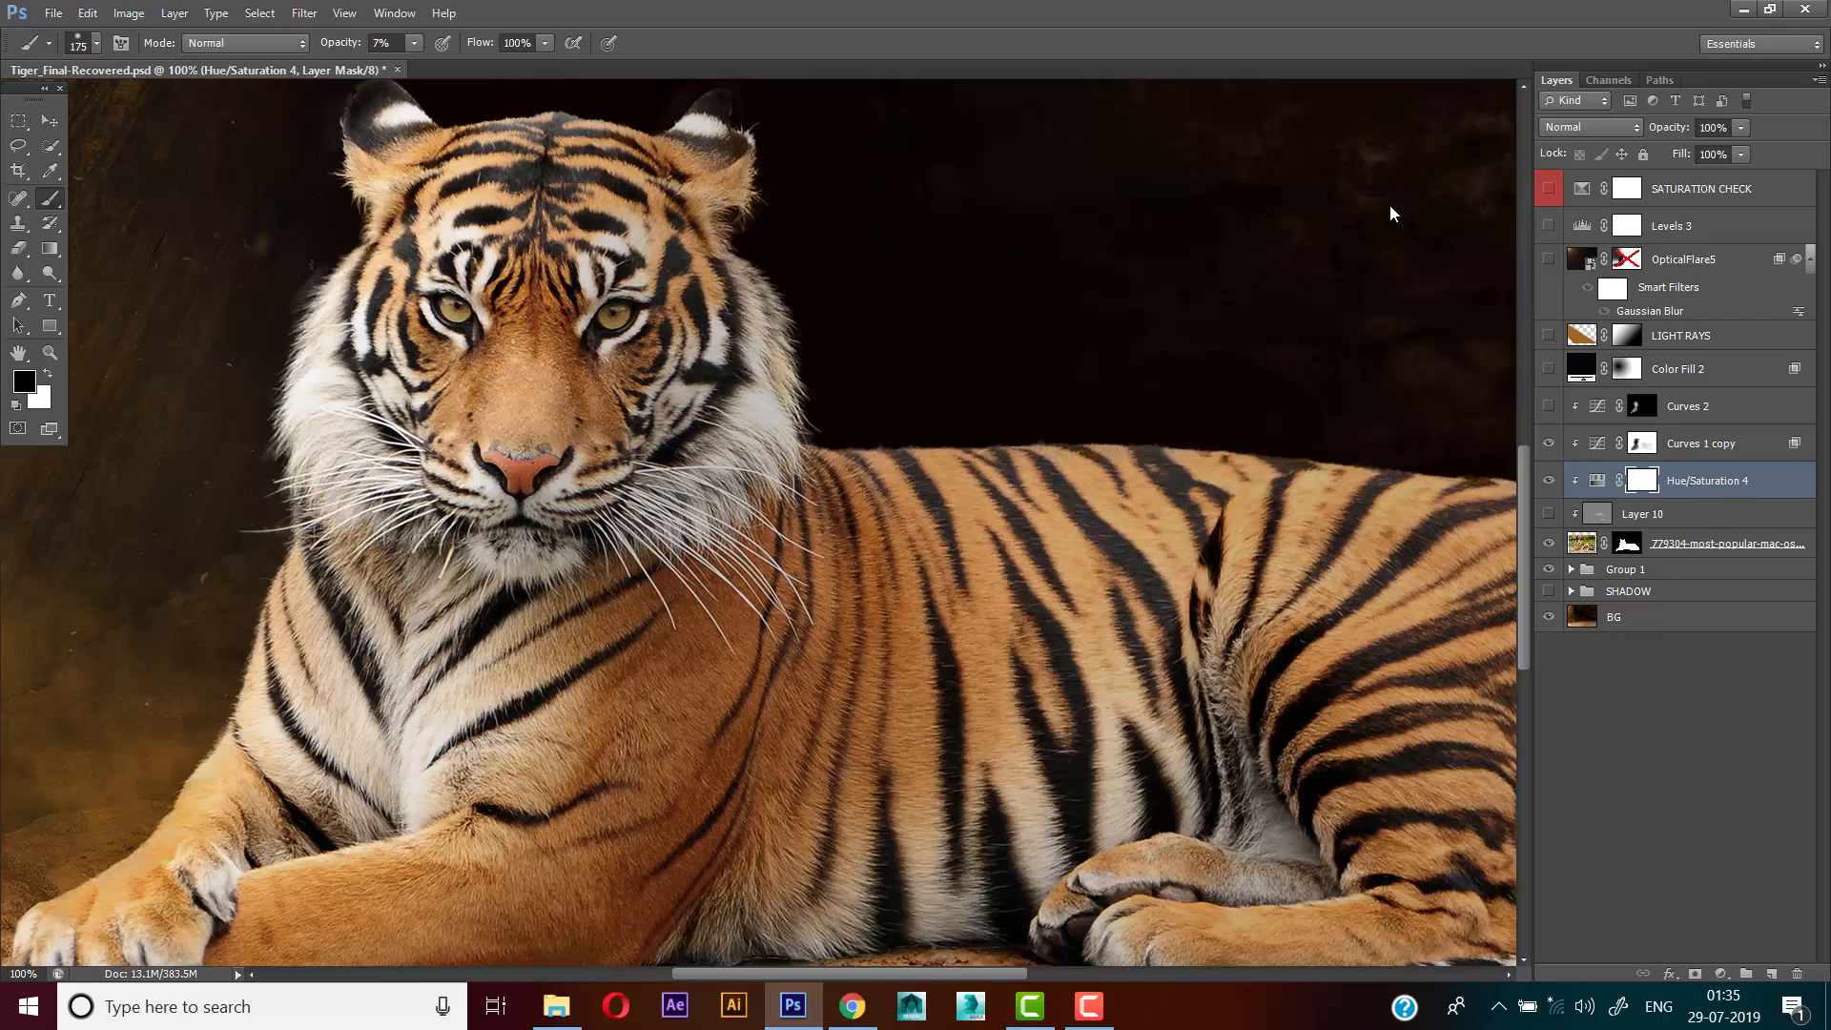
Show the Curves 2 adjustment layer and examine its RGB curve and its effect on the tiger
left_click(1559, 407)
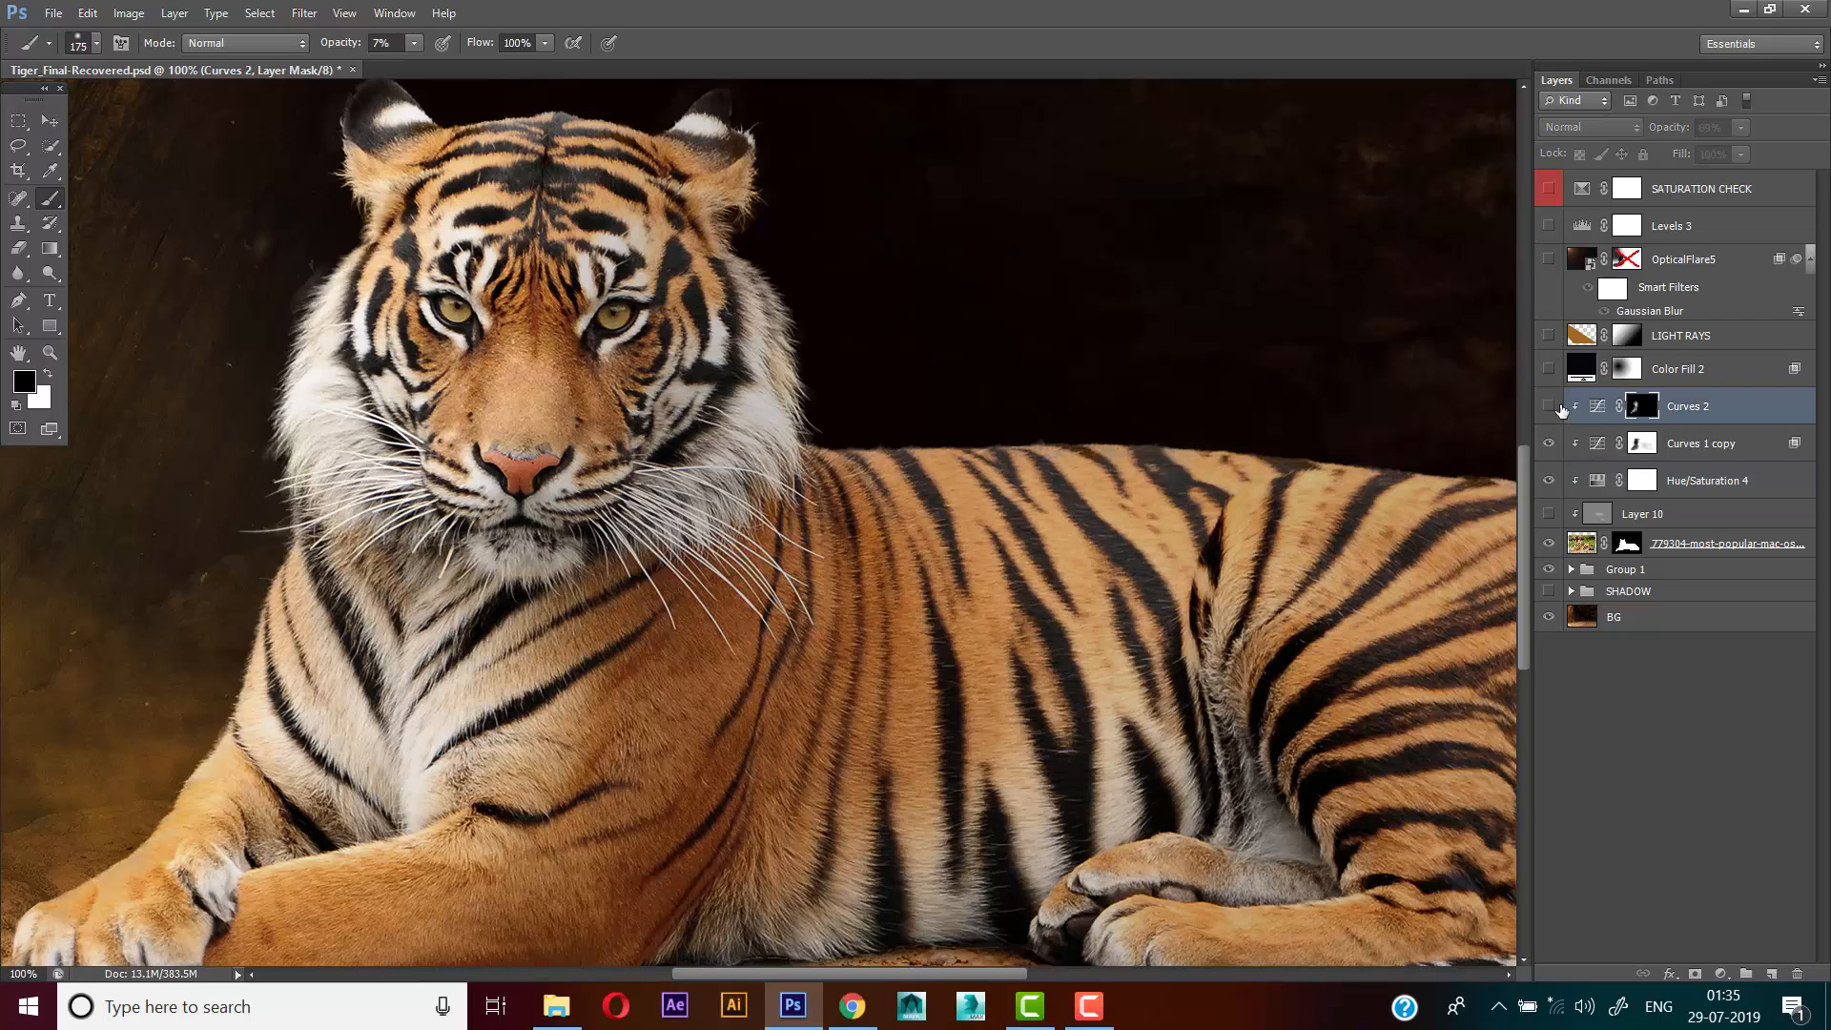
left_click(1549, 407)
double_click(1597, 406)
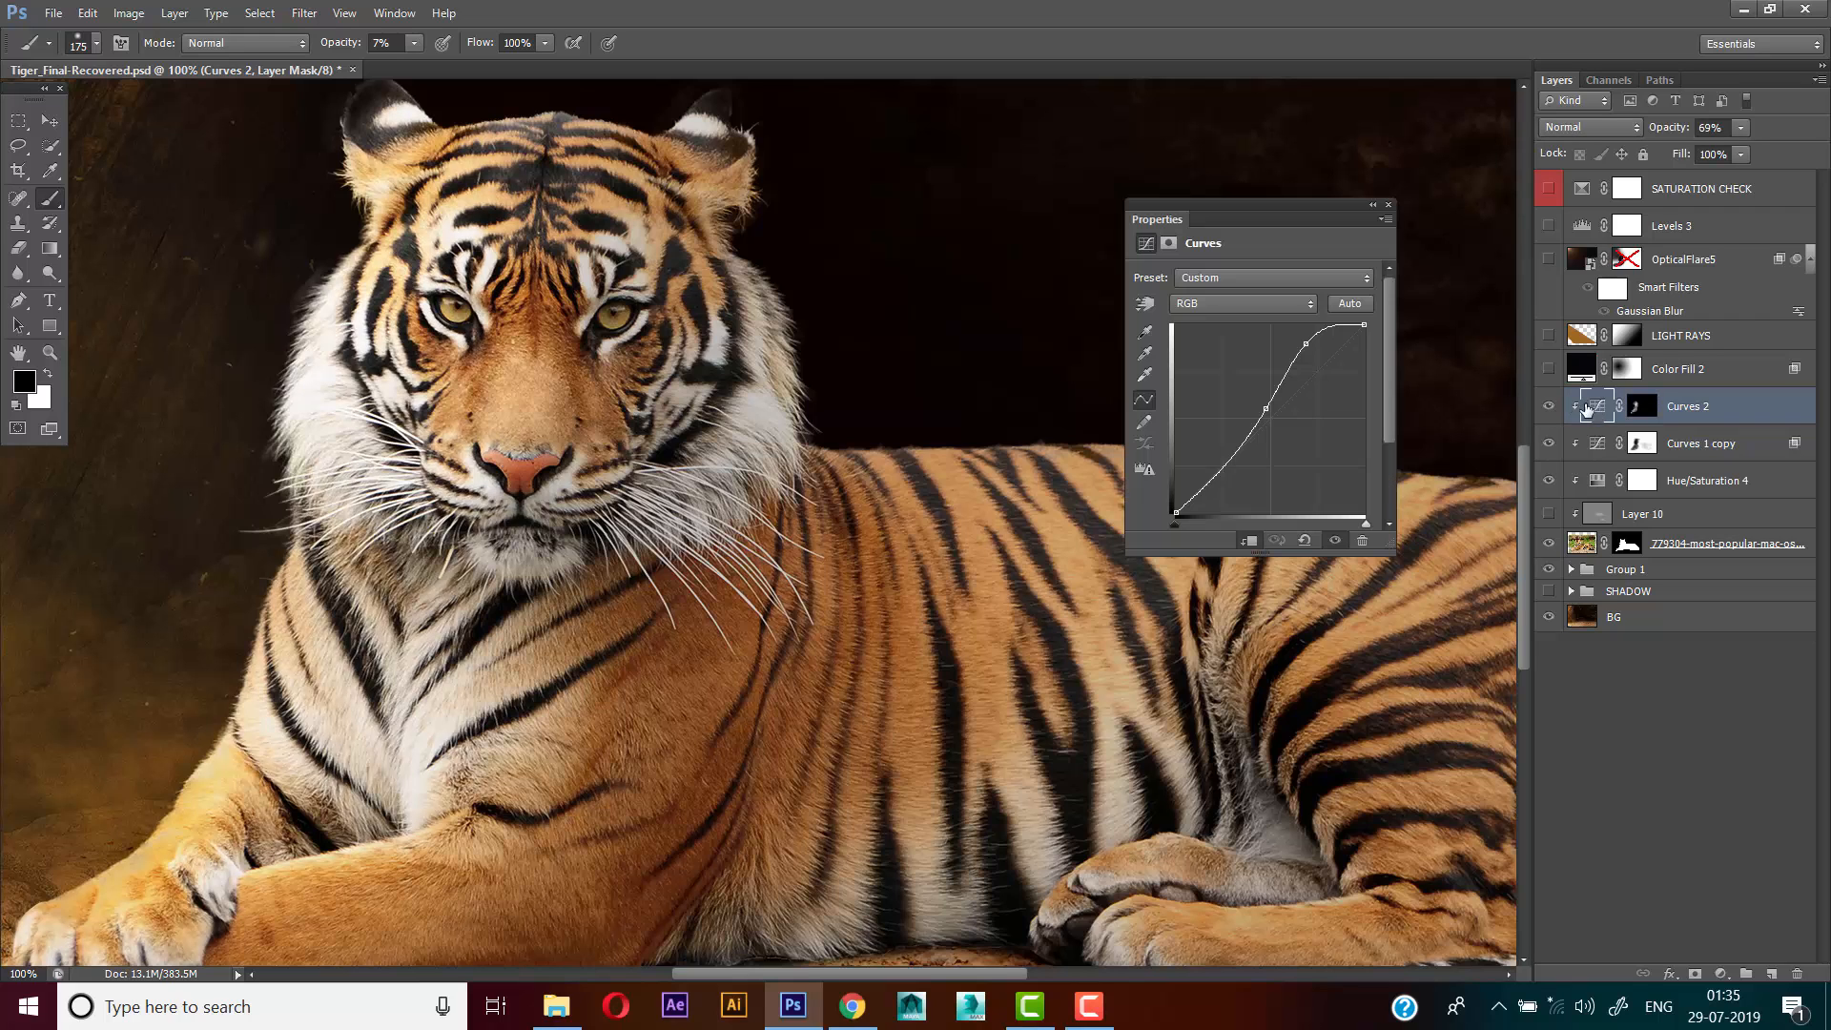
left_click_drag(727, 434, 692, 423)
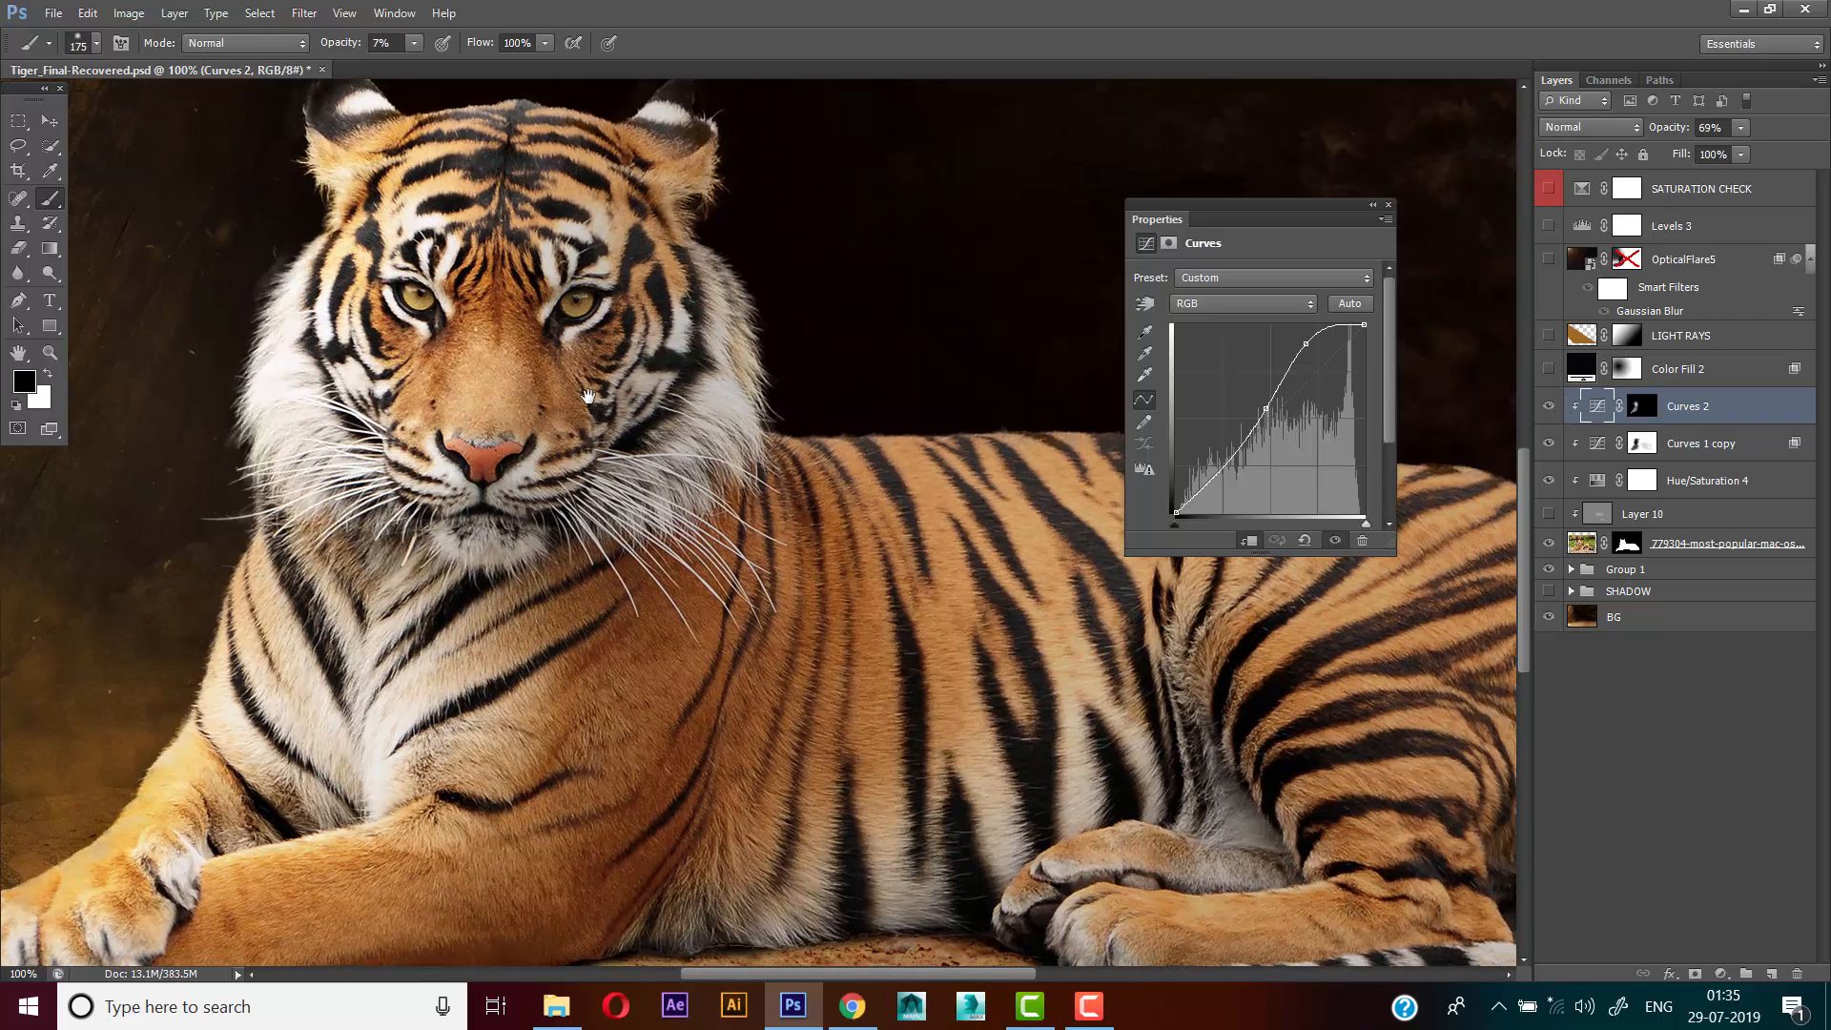
left_click_drag(589, 396, 616, 456)
scroll(615, 455, "down", 1)
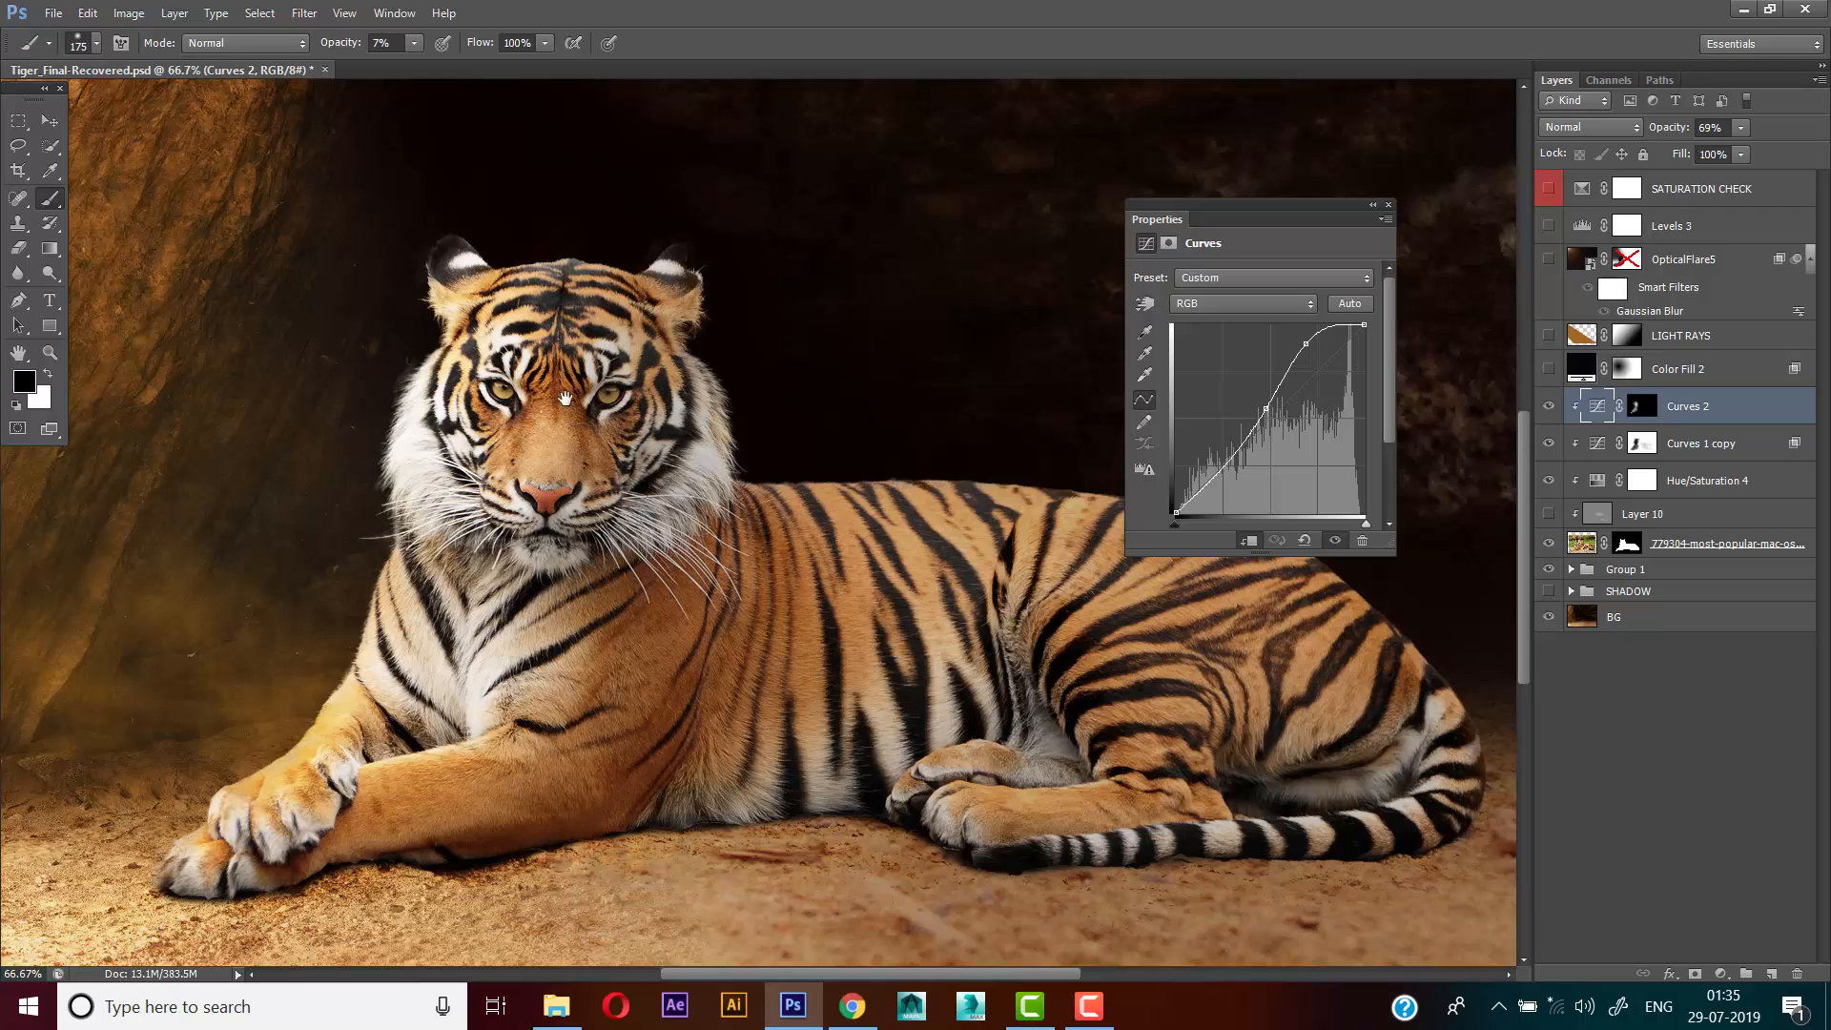
scroll(564, 398, "up", 1)
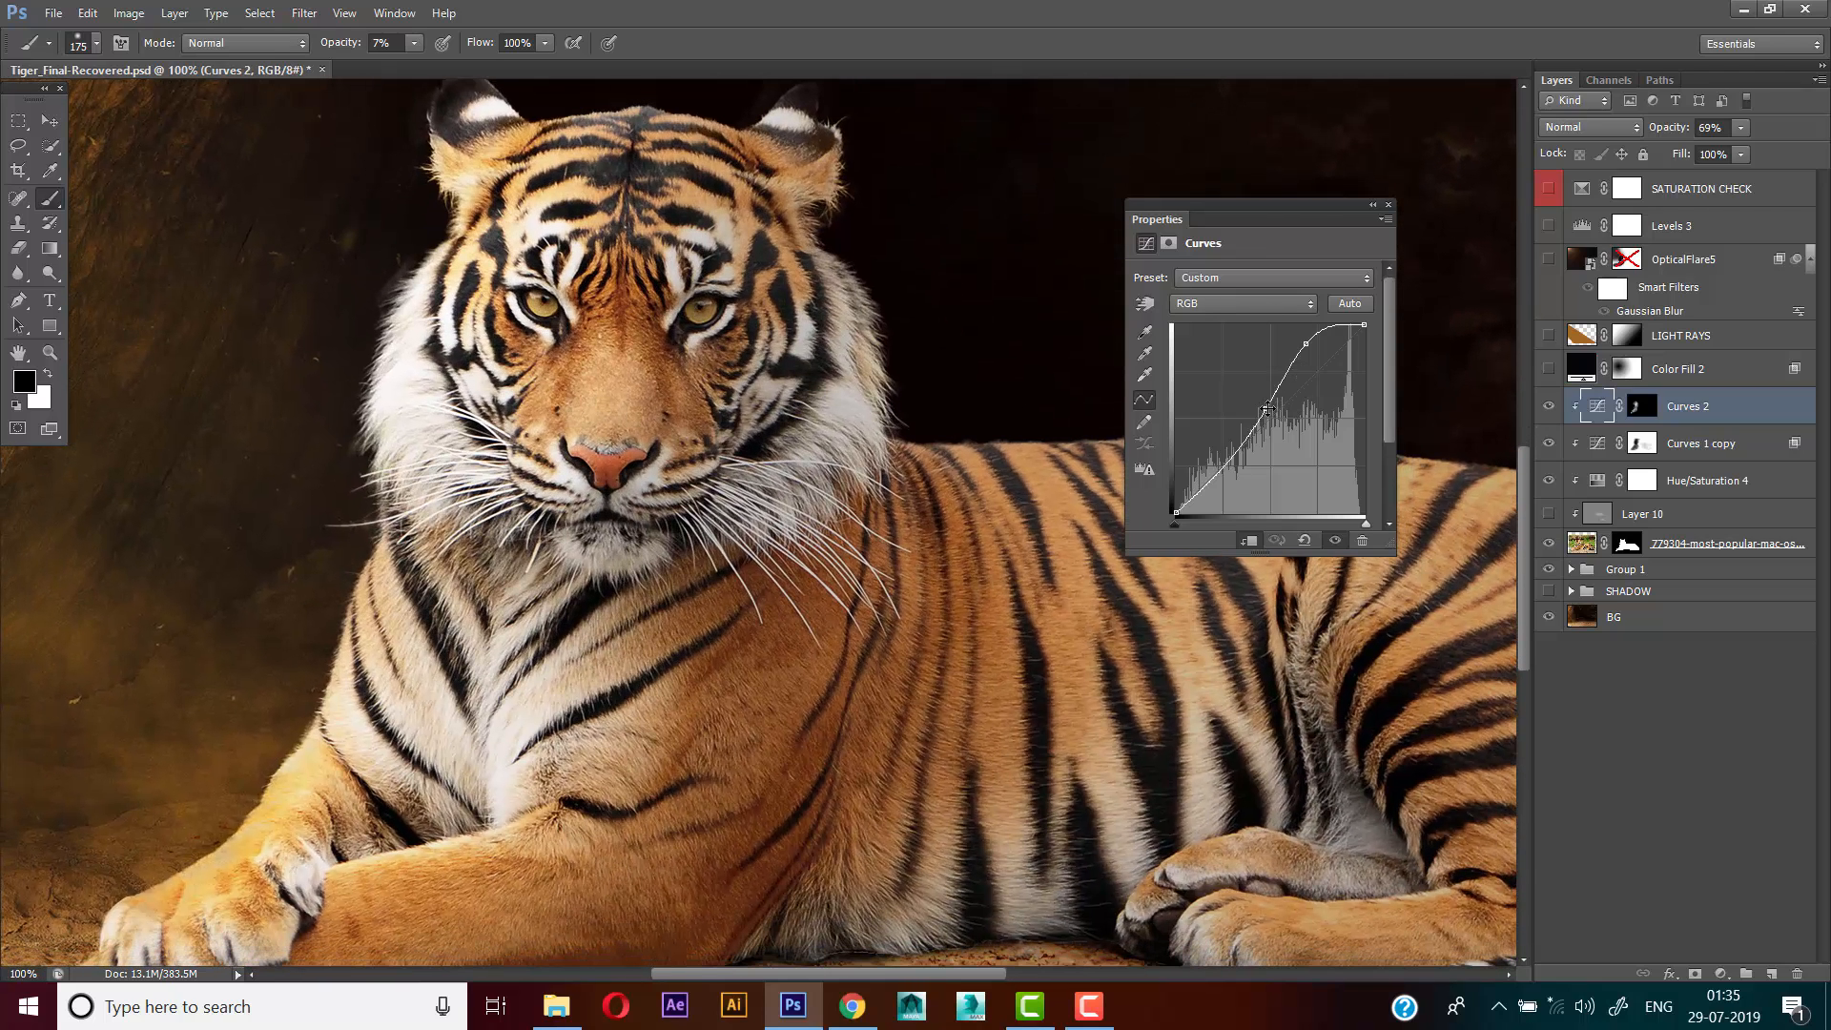
left_click(1388, 205)
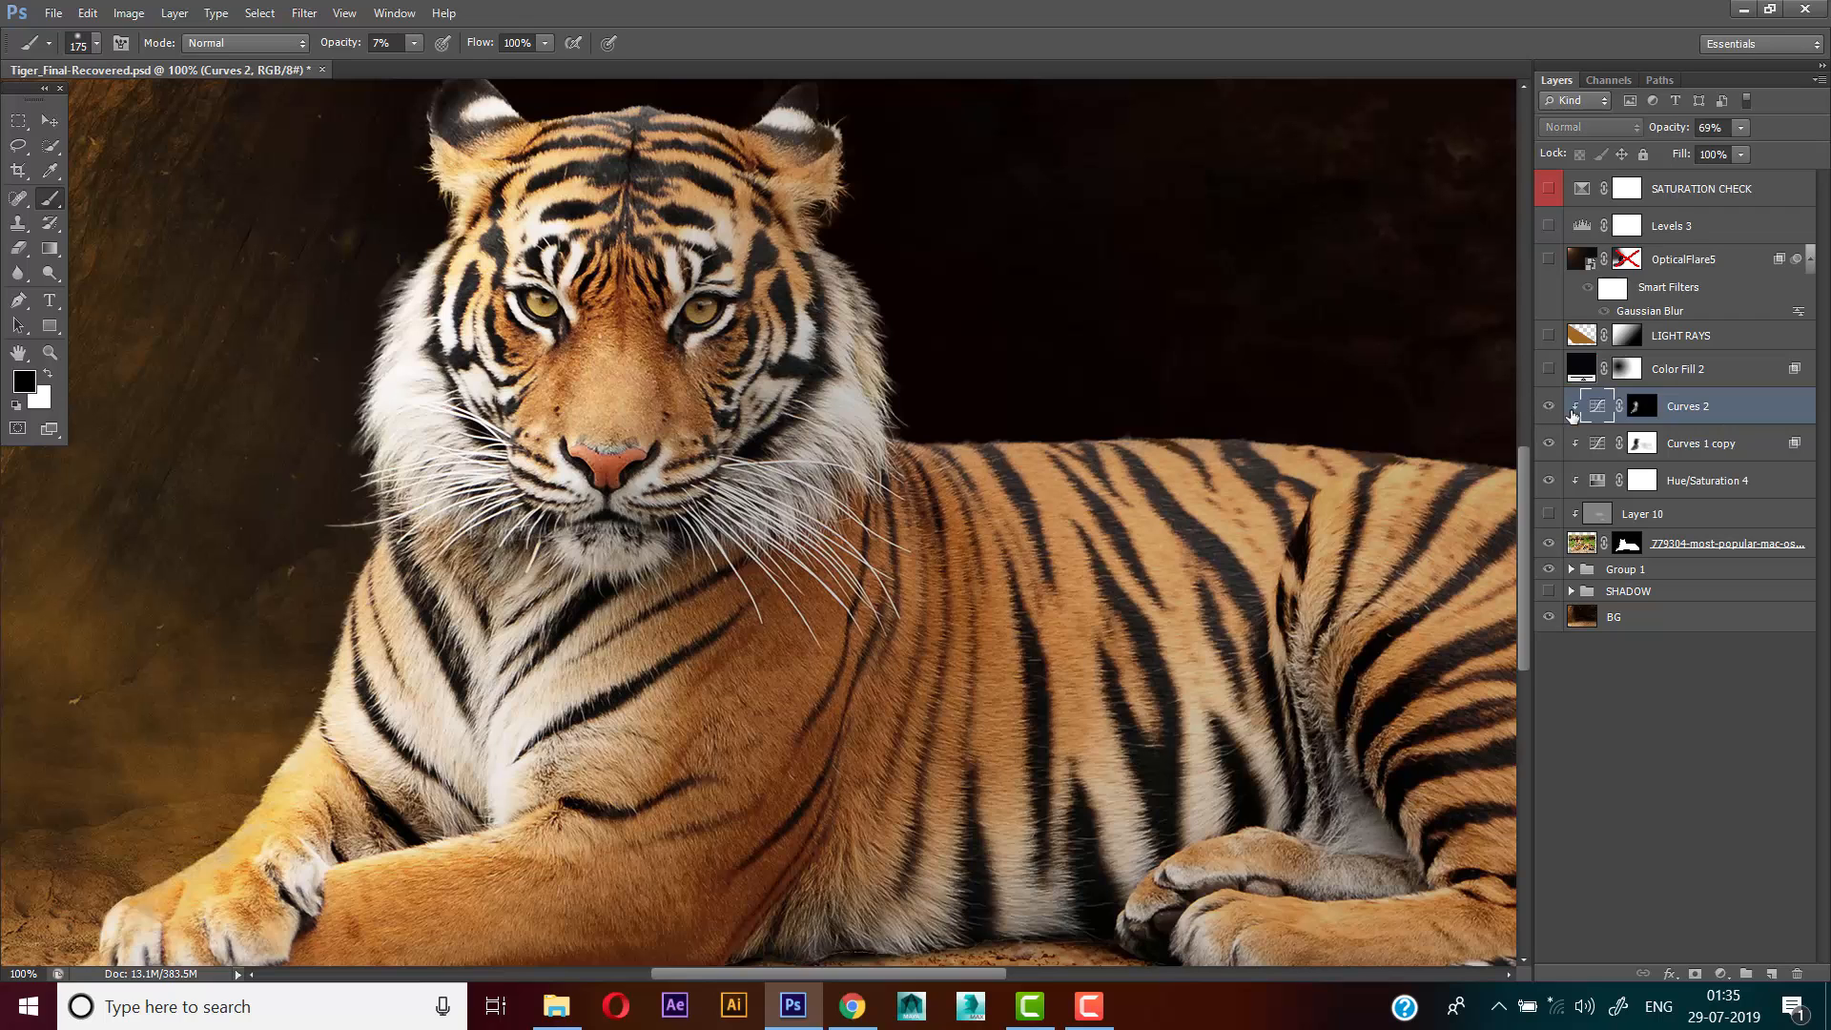
Replace the Curves 2 layer mask with a new mask inverted to black
right_click(1642, 410)
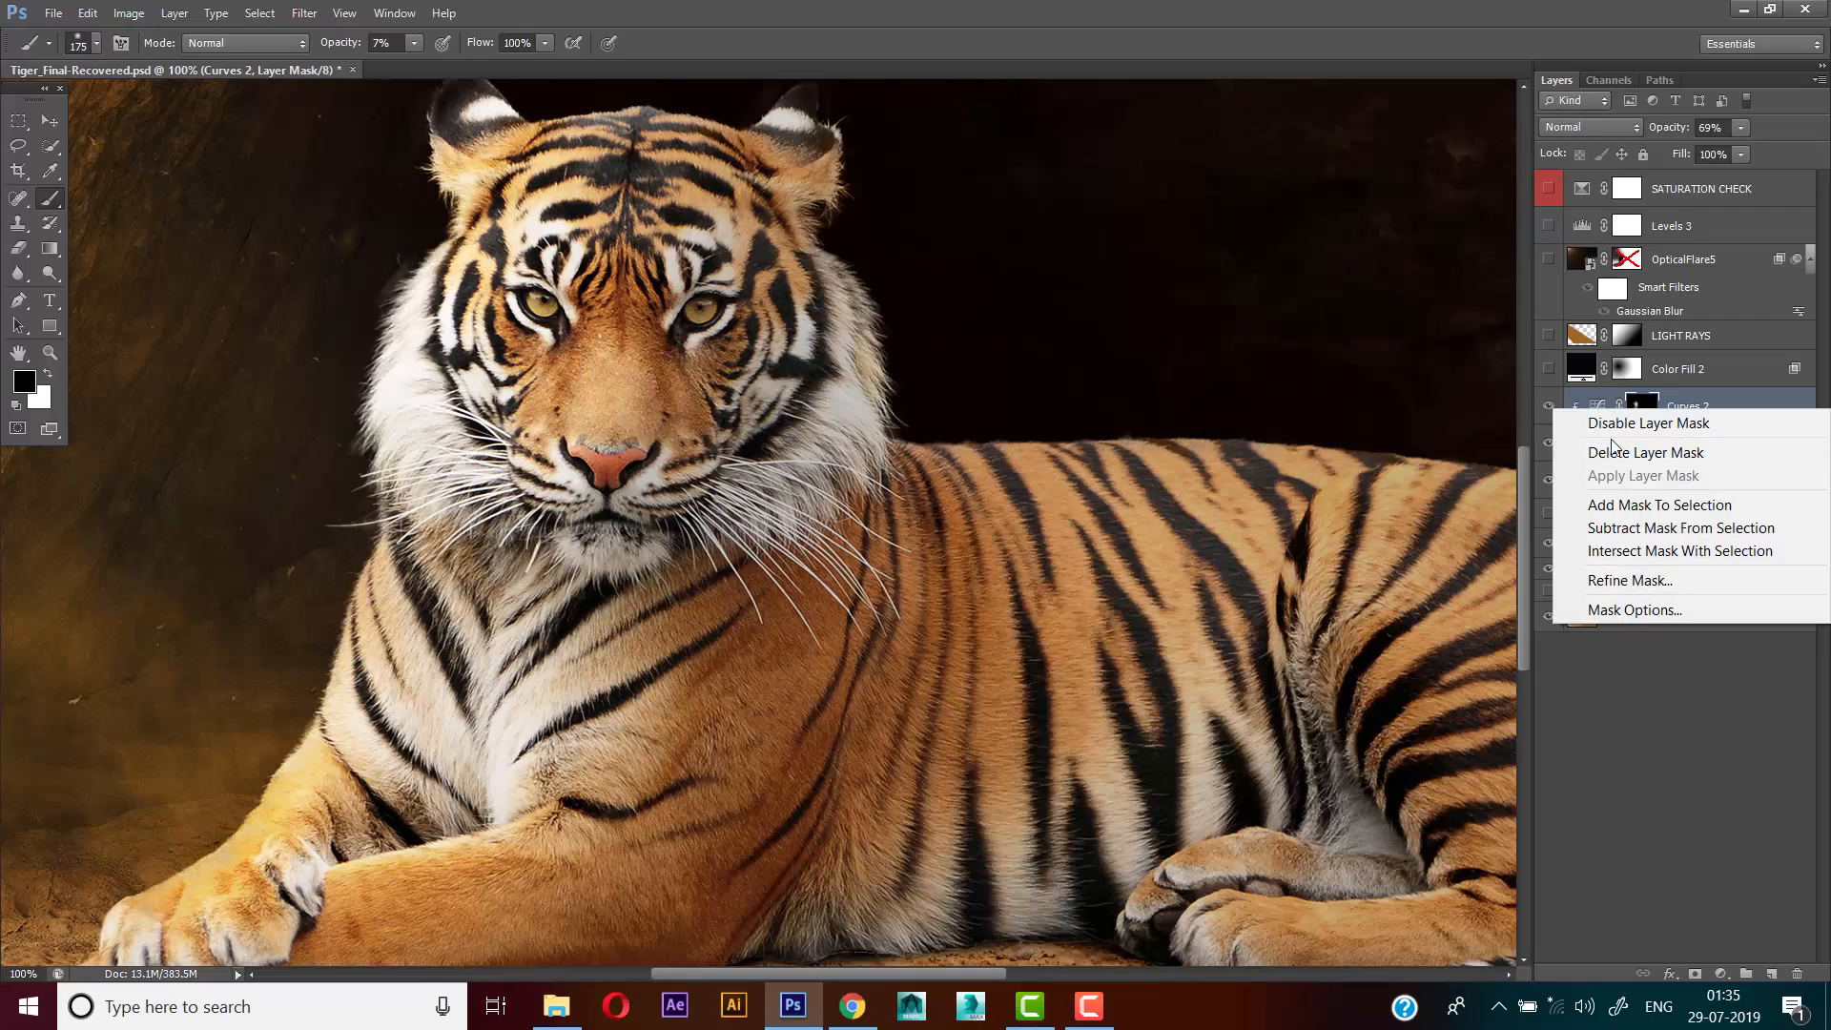
left_click(1644, 452)
left_click_drag(938, 415, 932, 340)
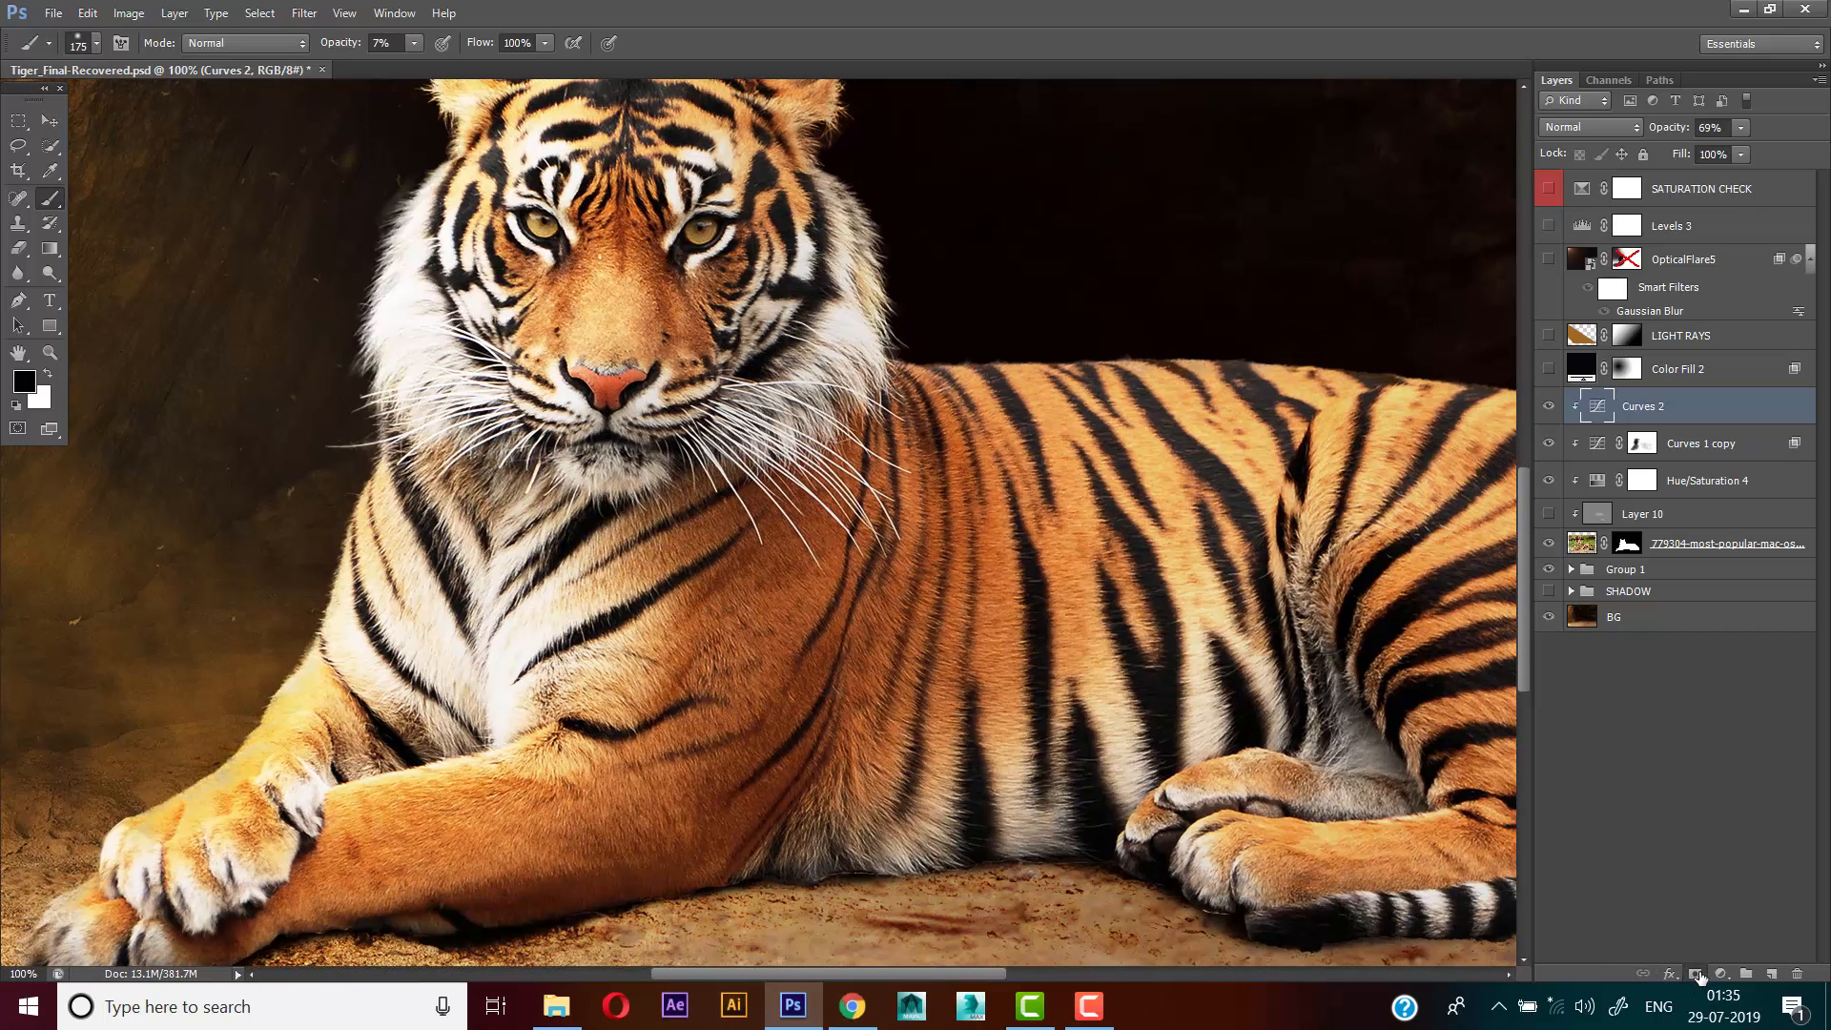
left_click(1696, 974)
key("ctrl+i")
Paint white on the Curves 2 mask along the cave-wall side of the tiger's face with a 175 px brush at 29% opacity
left_click_drag(930, 383, 980, 439)
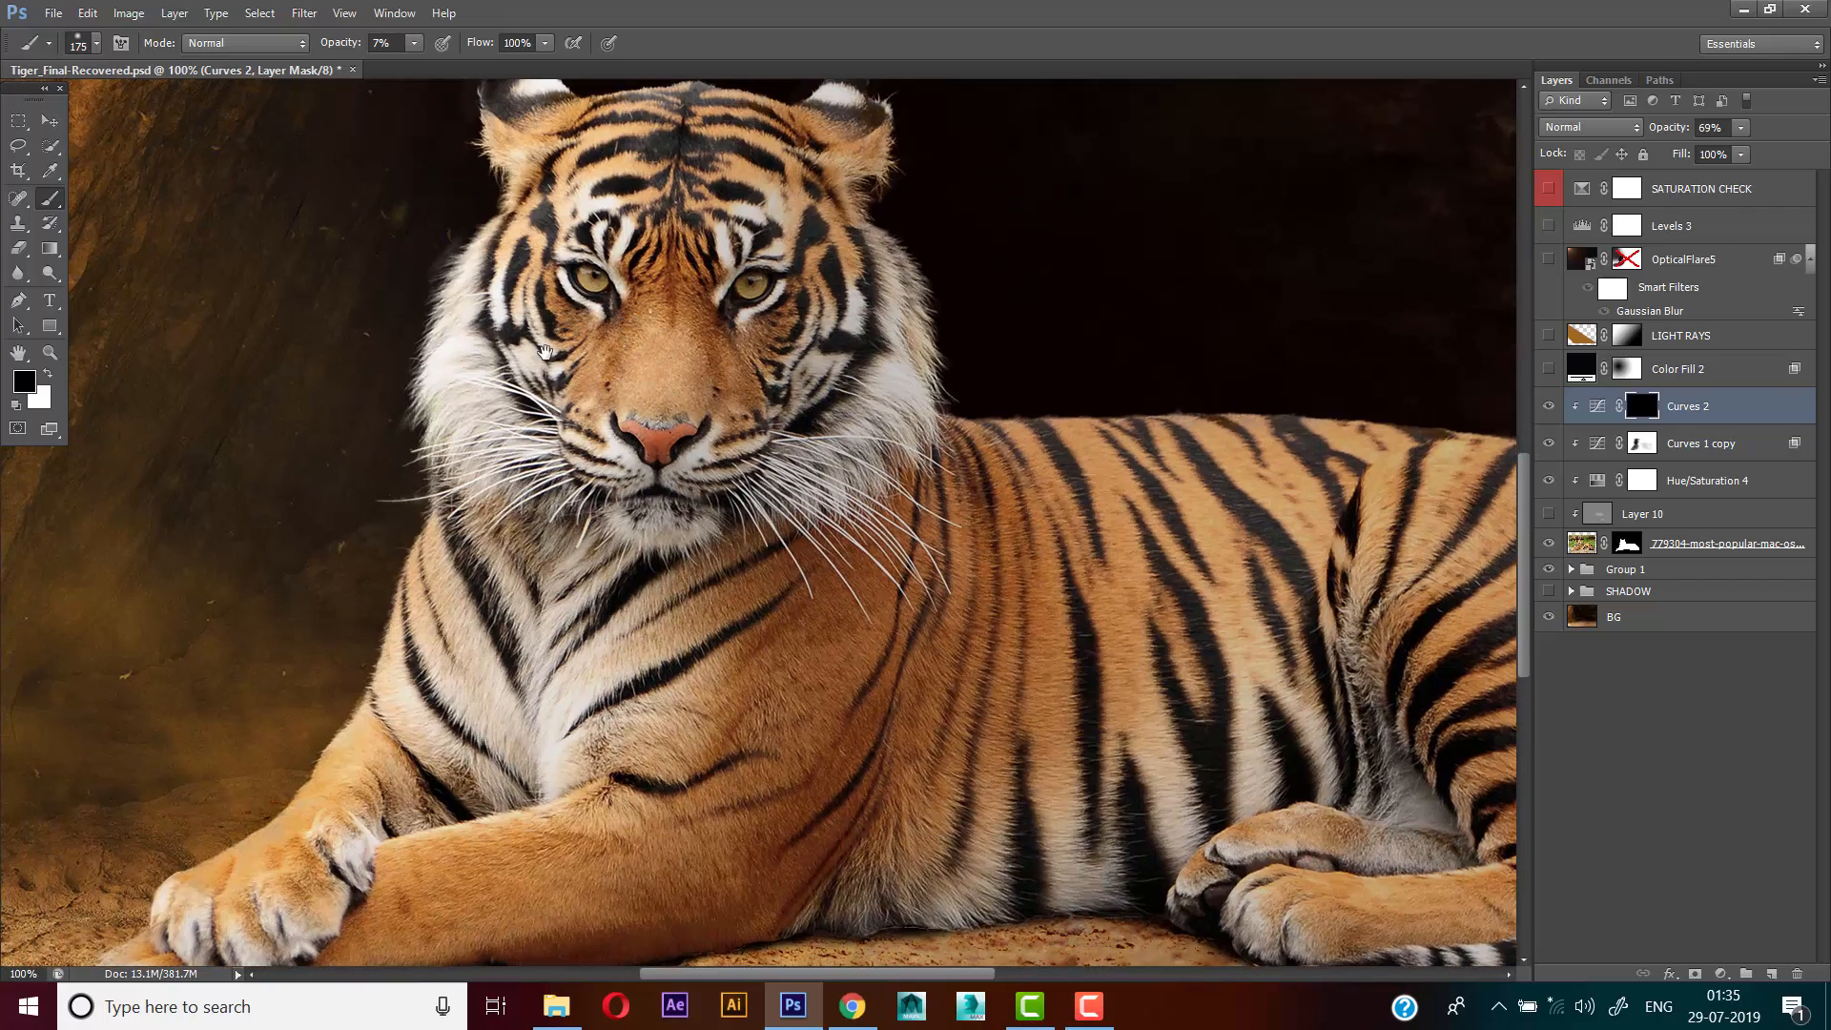
left_click_drag(596, 355, 607, 388)
left_click_drag(529, 457, 628, 589)
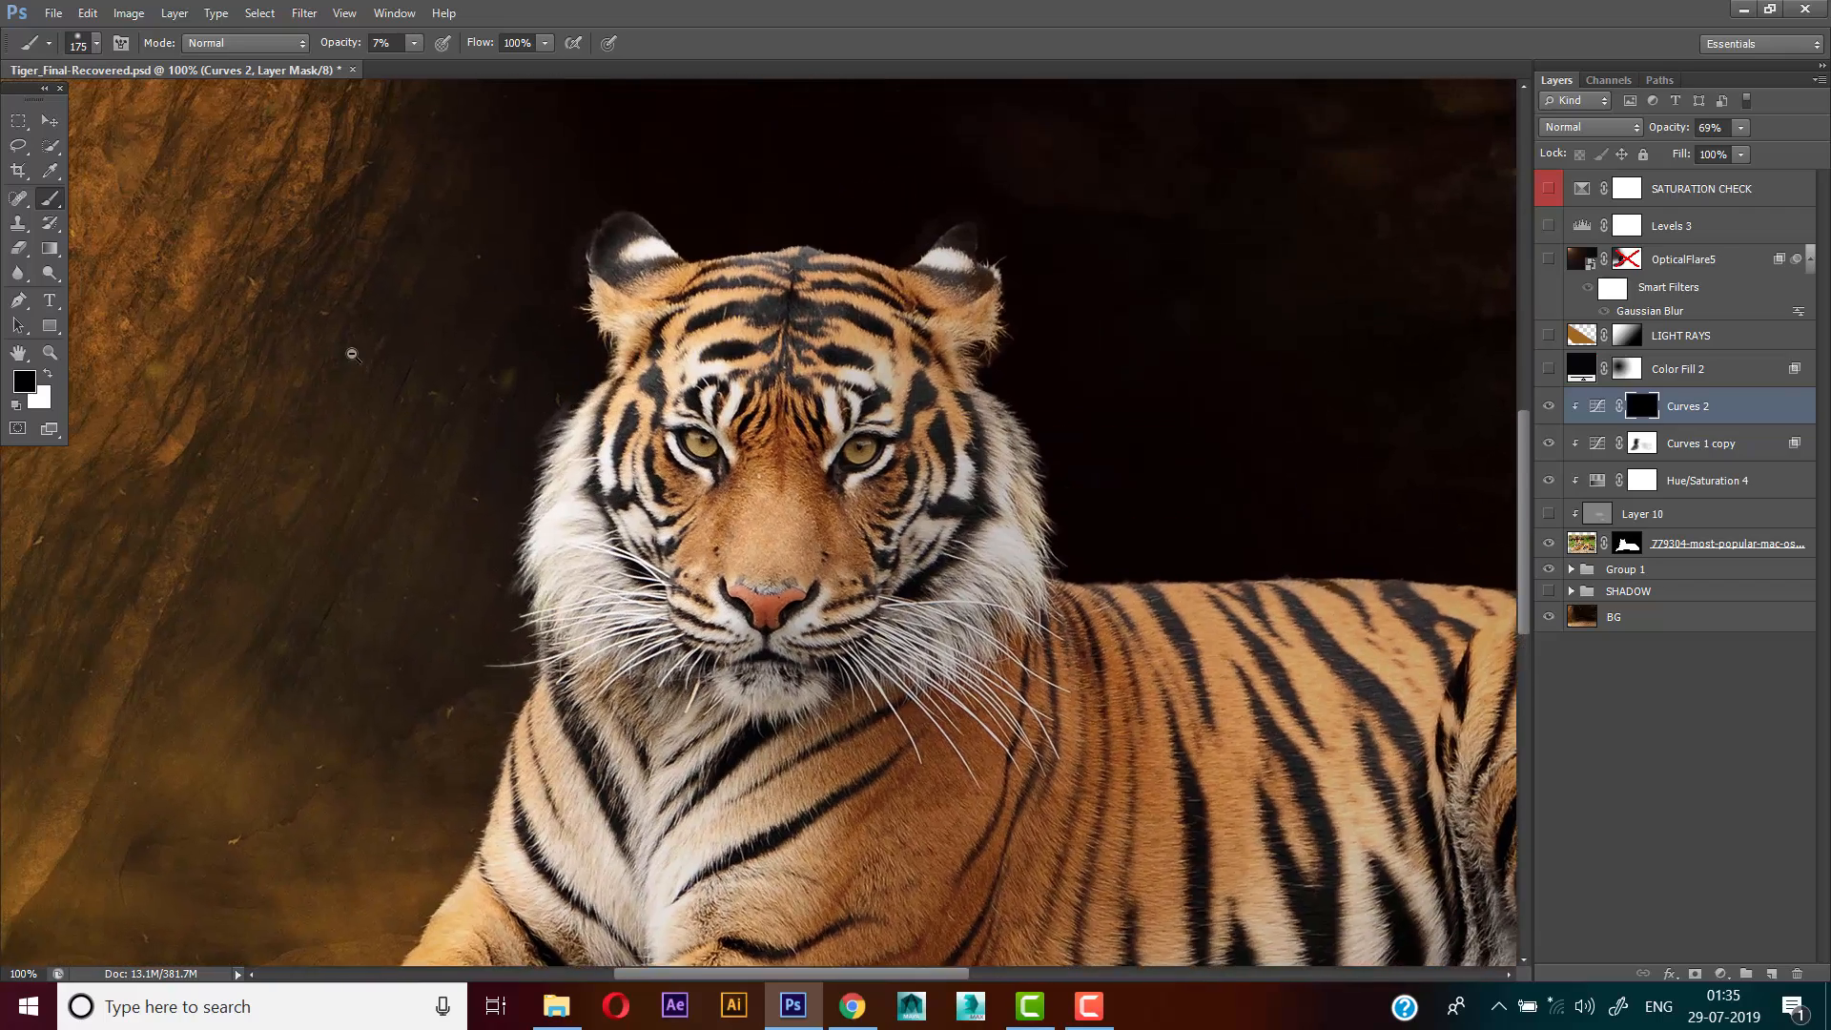
scroll(351, 356, "down", 1)
scroll(505, 434, "up", 1)
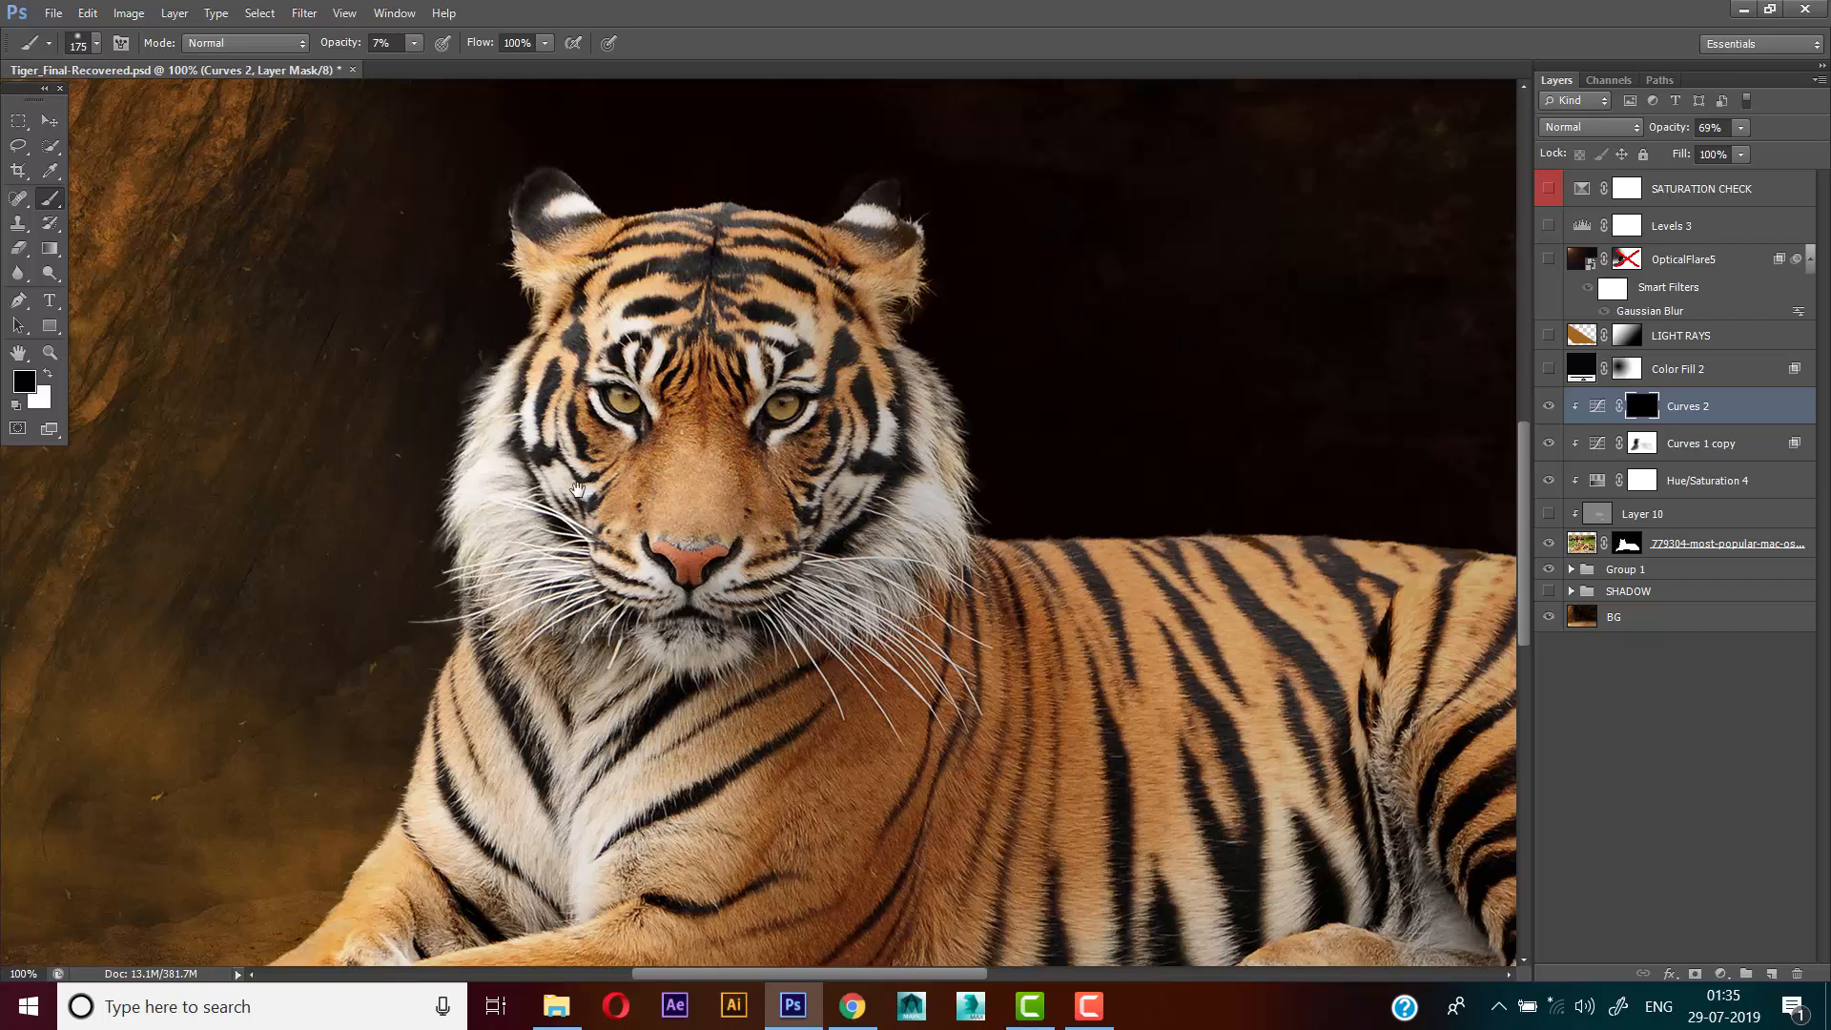
left_click_drag(579, 489, 589, 491)
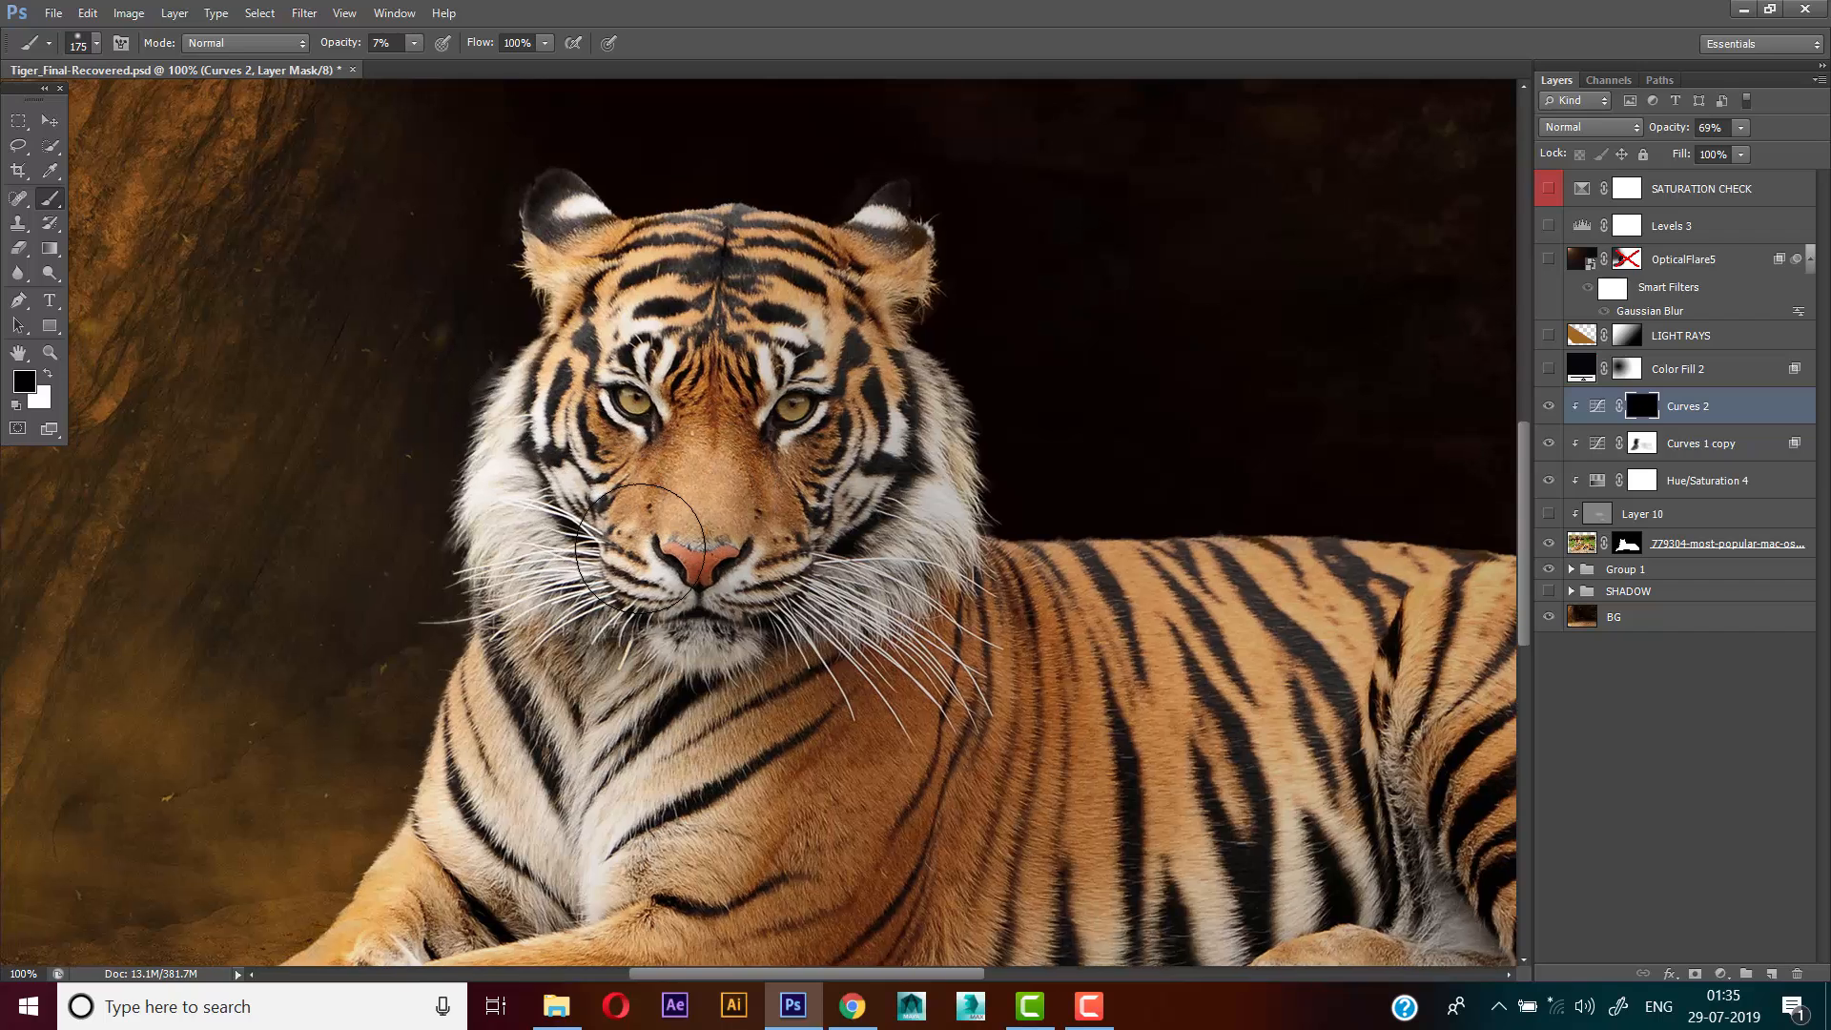
left_click(48, 374)
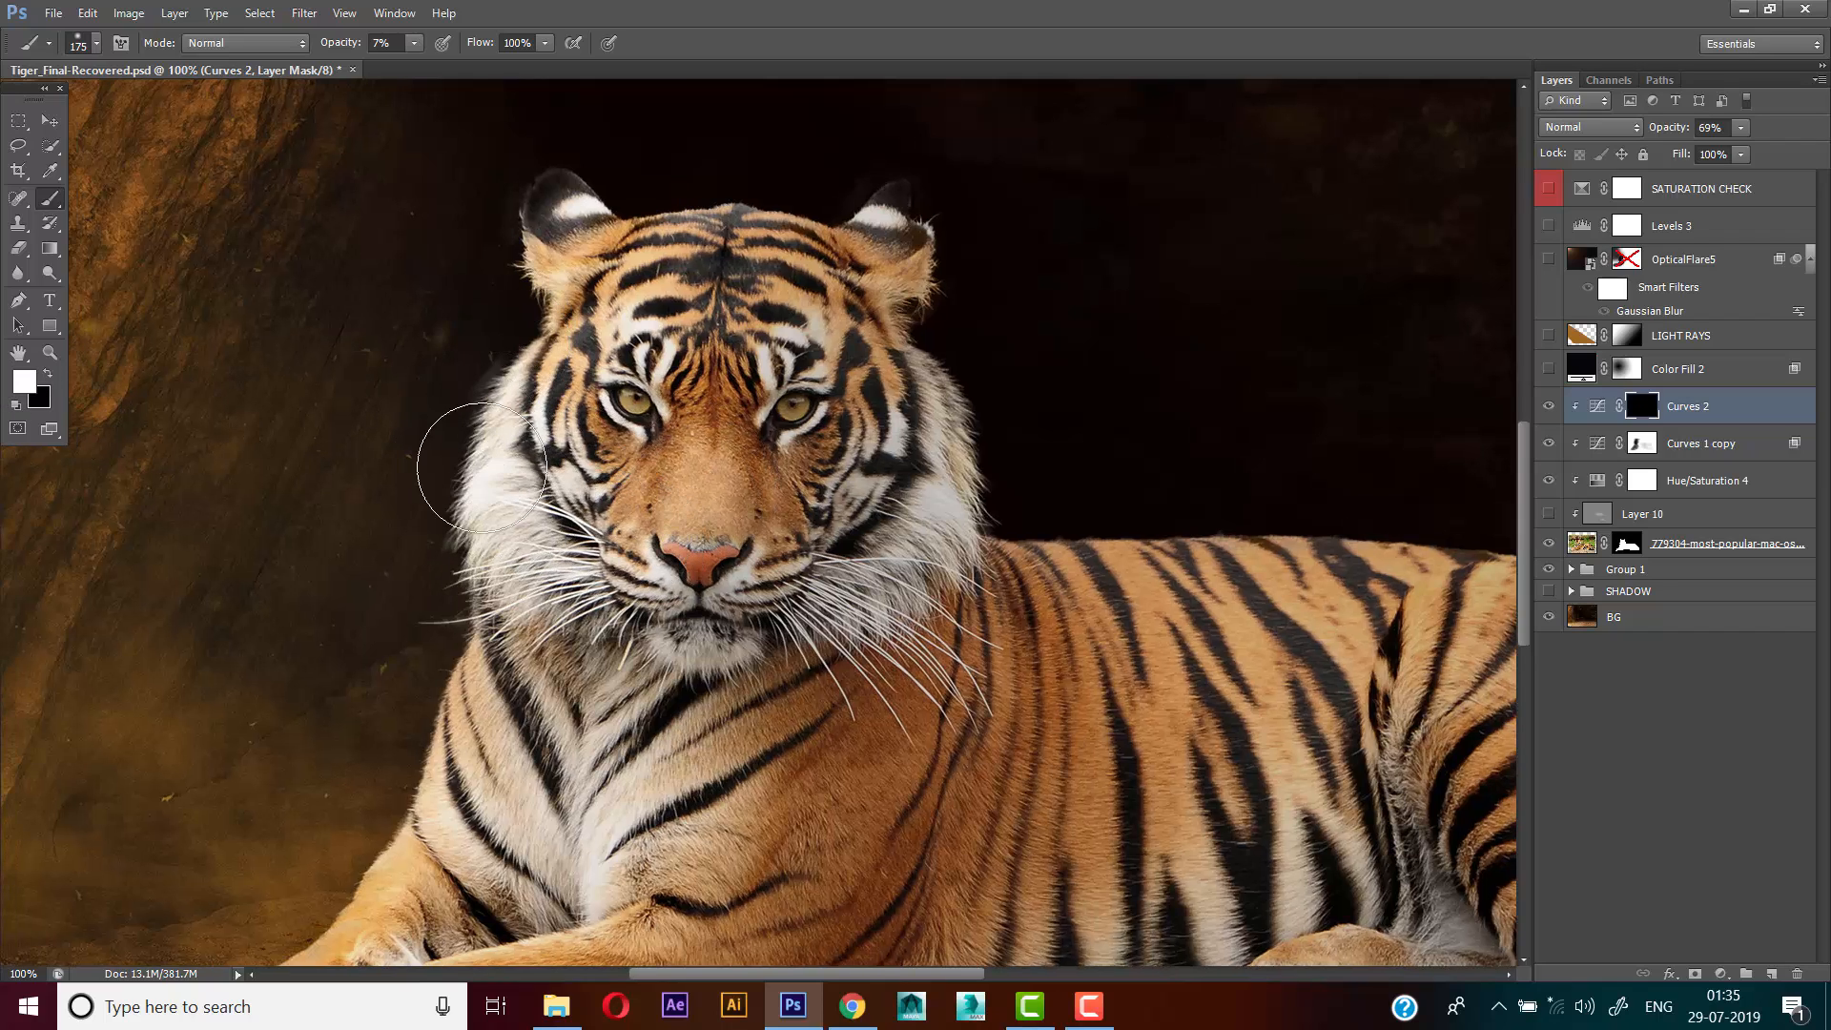
left_click_drag(359, 45, 375, 48)
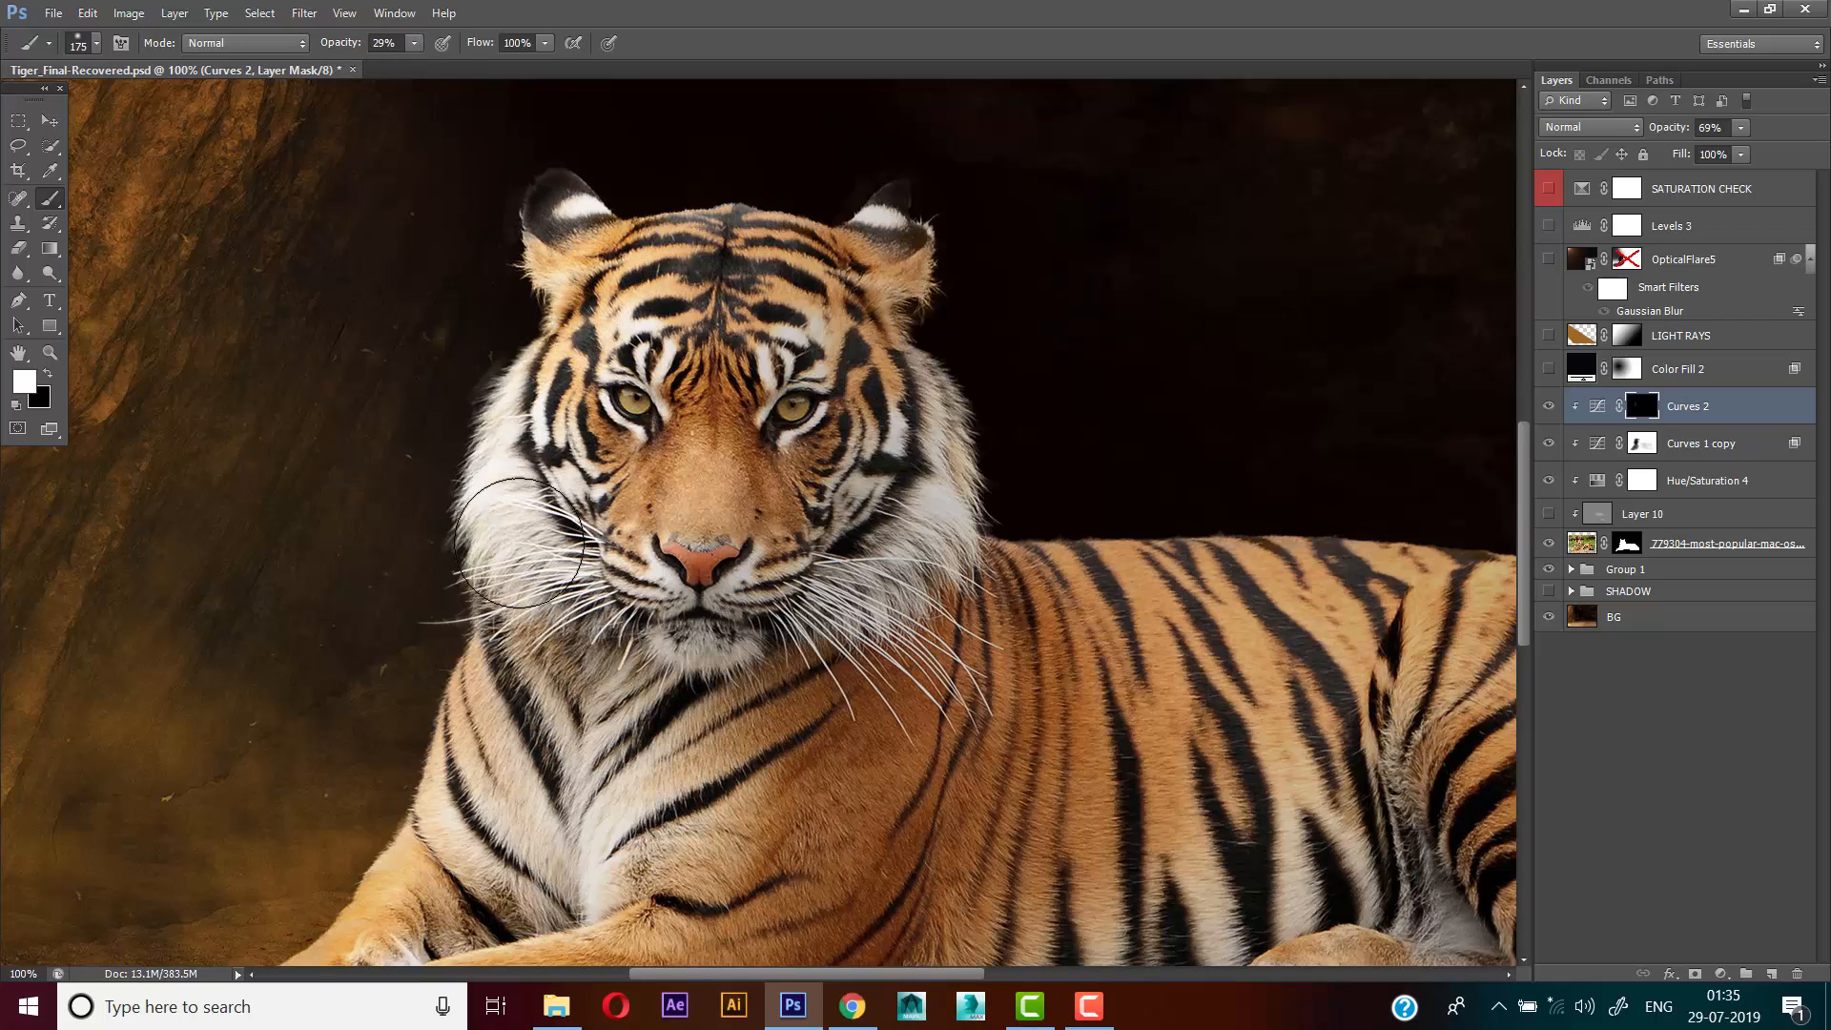
mouse_move(520, 613)
left_mouse_down()
mouse_move(599, 544)
mouse_move(608, 501)
mouse_move(621, 511)
mouse_move(637, 354)
left_mouse_up()
scroll(618, 457, "down", 1)
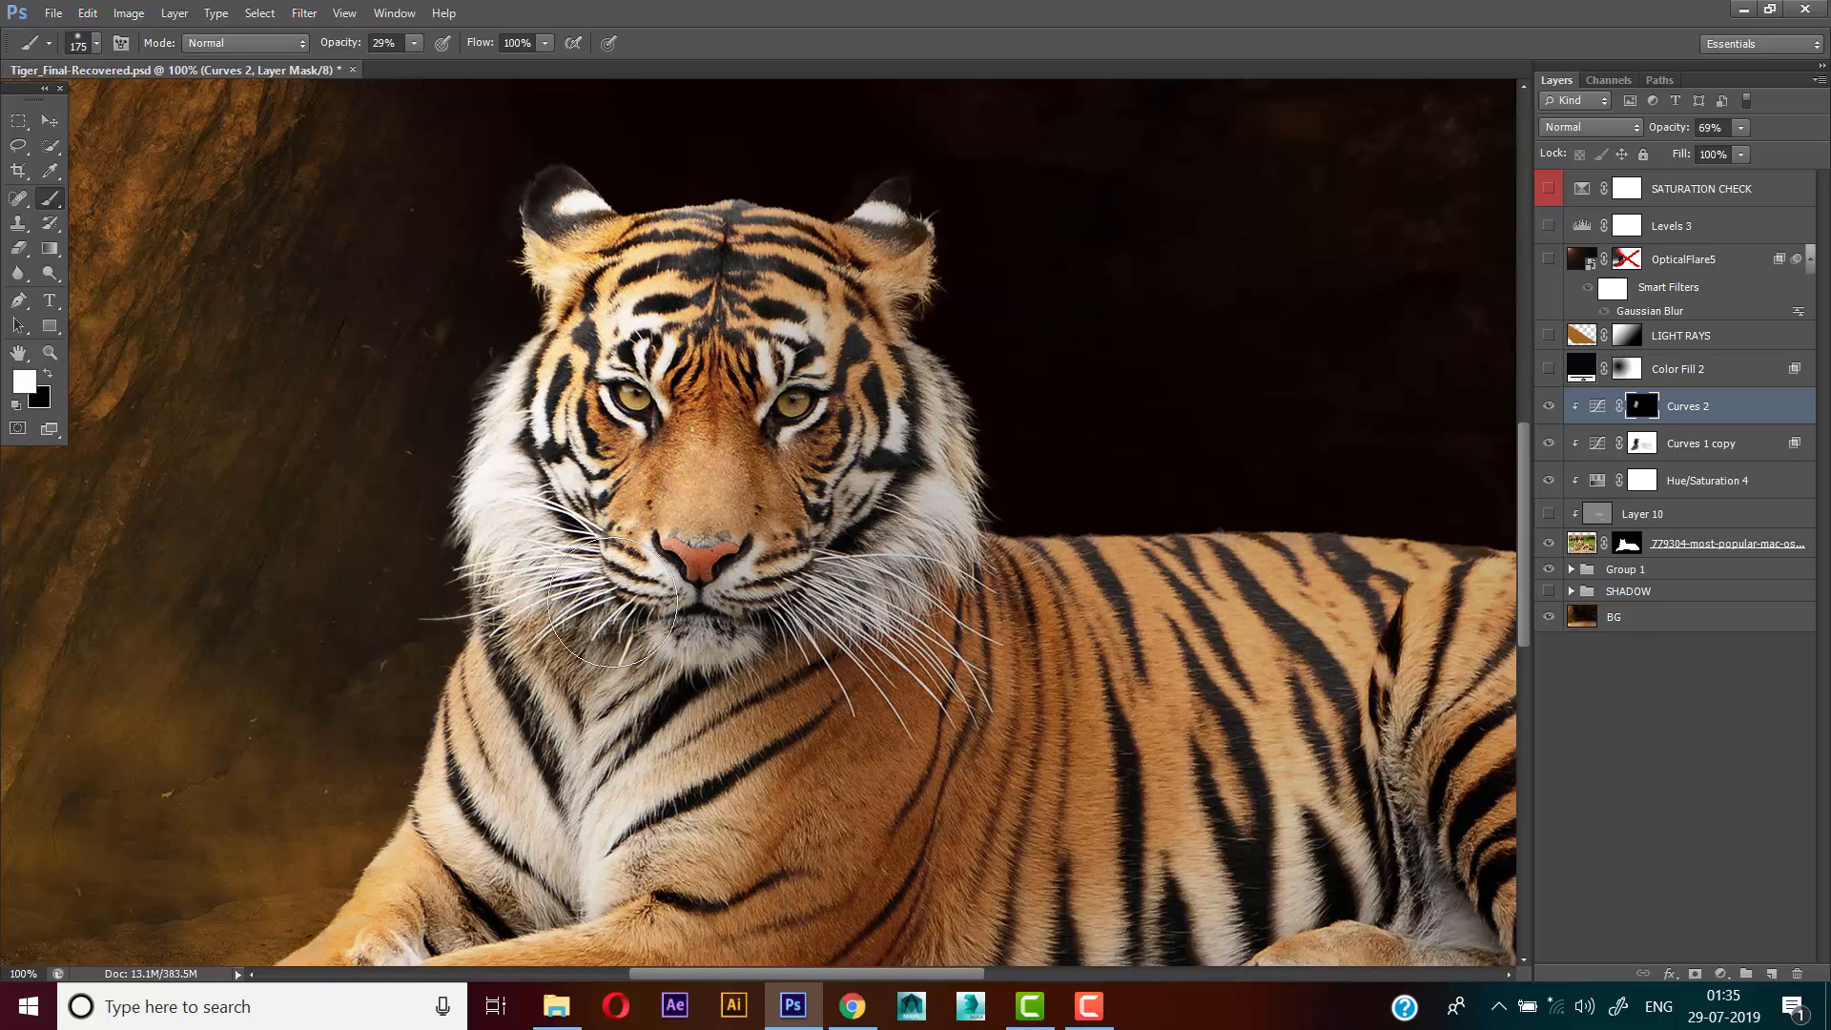
Extend the white mask painting down the chest and front leg to the paws, reducing the brush to 80 px
left_click_drag(375, 844, 426, 672)
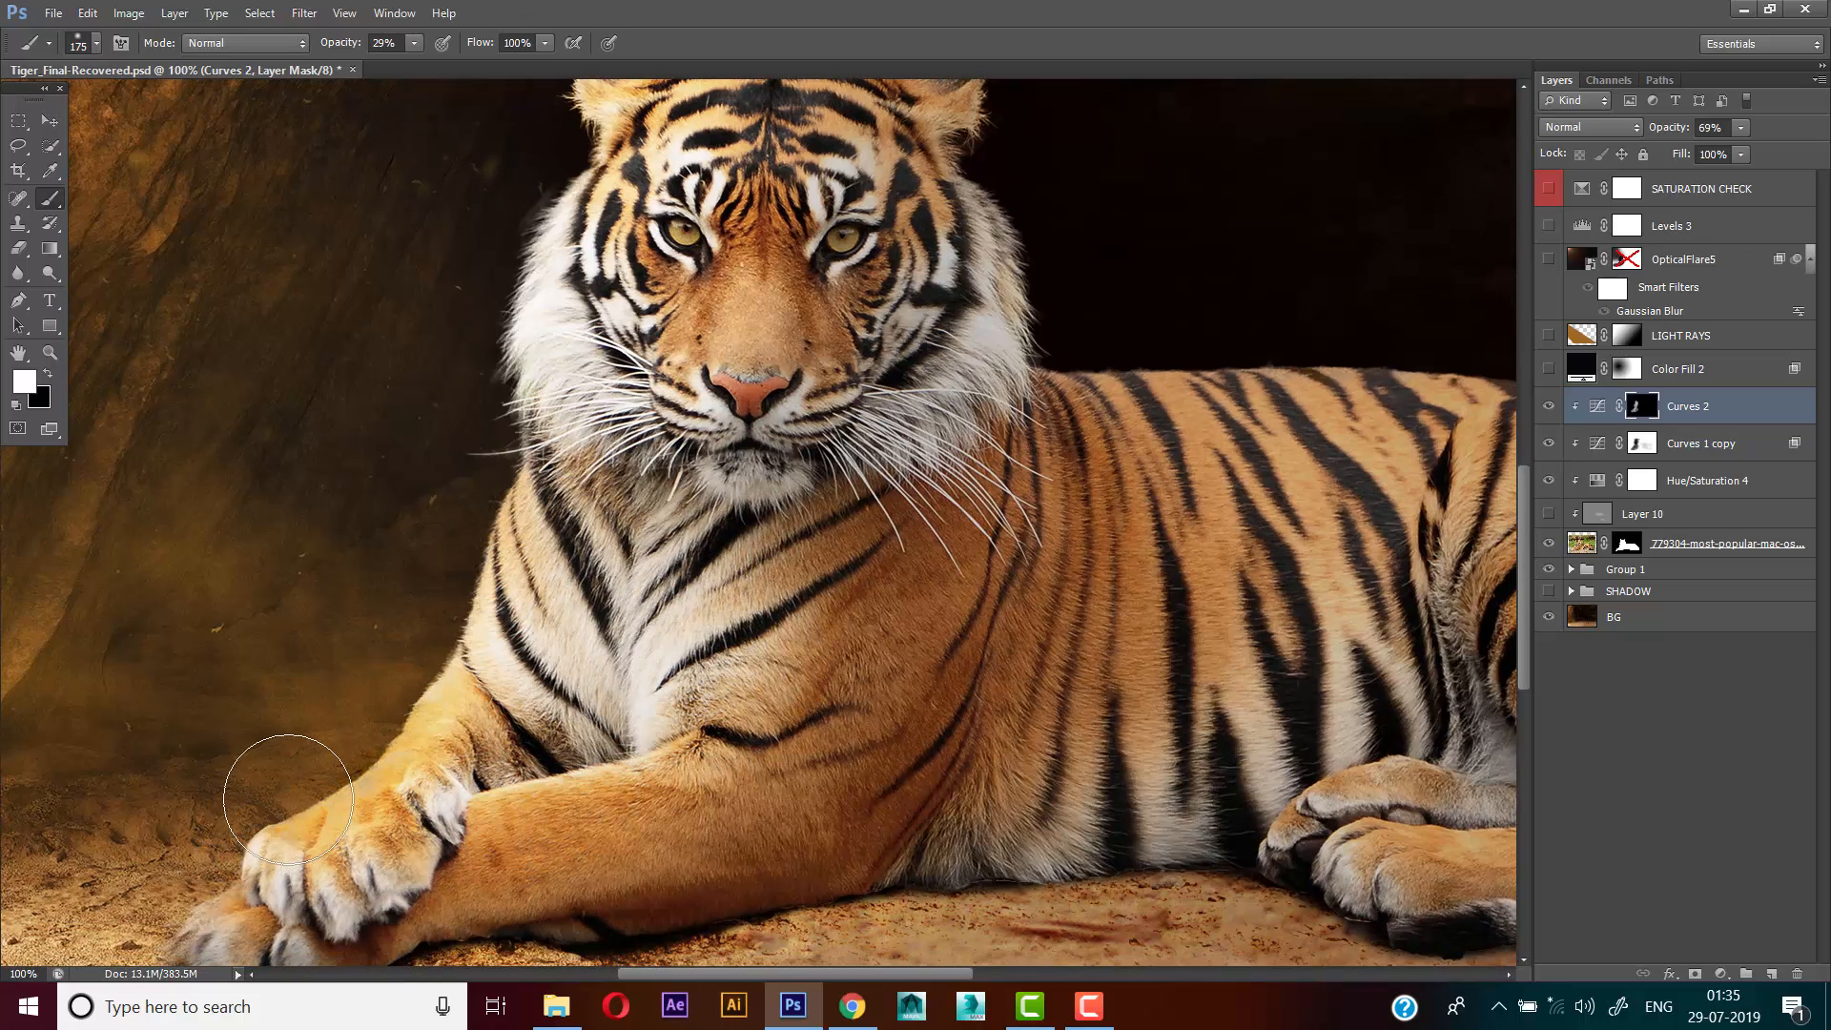
key("bracketleft")
key("bracketleft")
key("bracketleft")
key("bracketleft")
key("bracketleft")
key("bracketleft")
key("bracketleft")
key("bracketleft")
key("bracketleft")
key("bracketleft")
key("bracketleft")
key("bracketright")
key("bracketright")
key("bracketright")
key("bracketright")
key("bracketright")
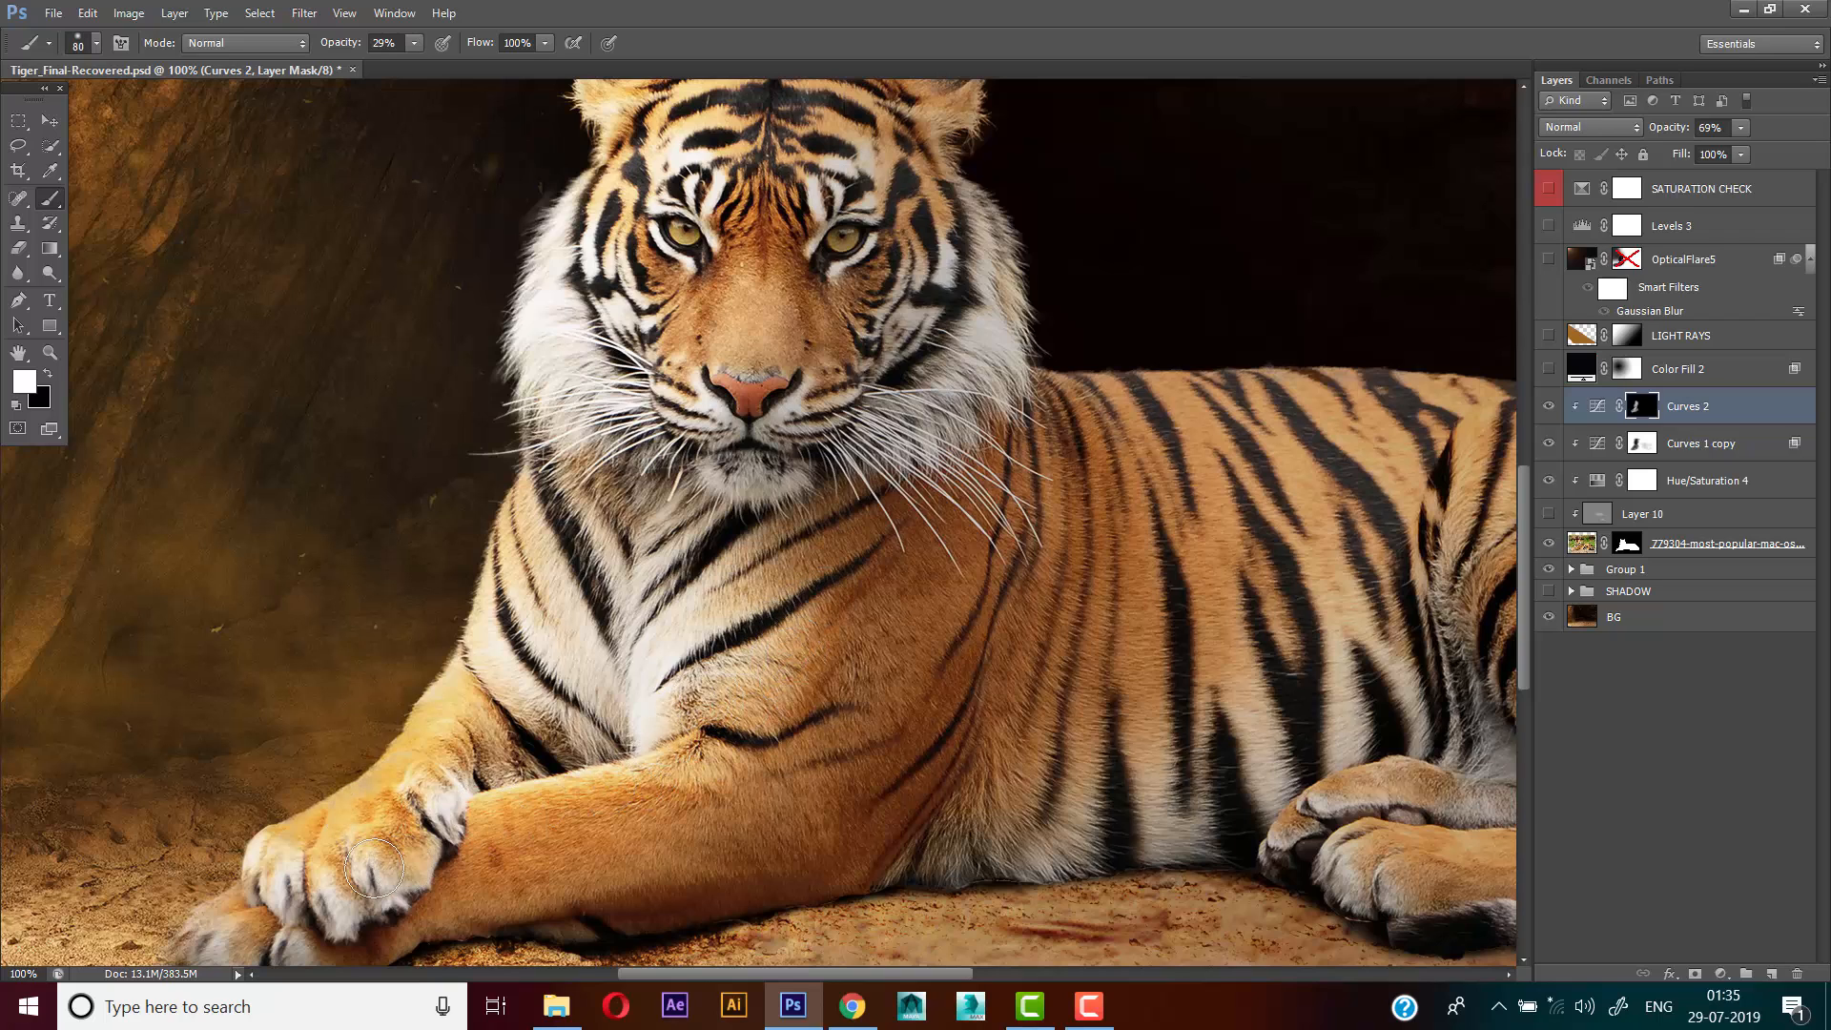
Compare the tiger with Curves 2 hidden and shown, and examine the highlights on the face and body
scroll(572, 804, "up", 2)
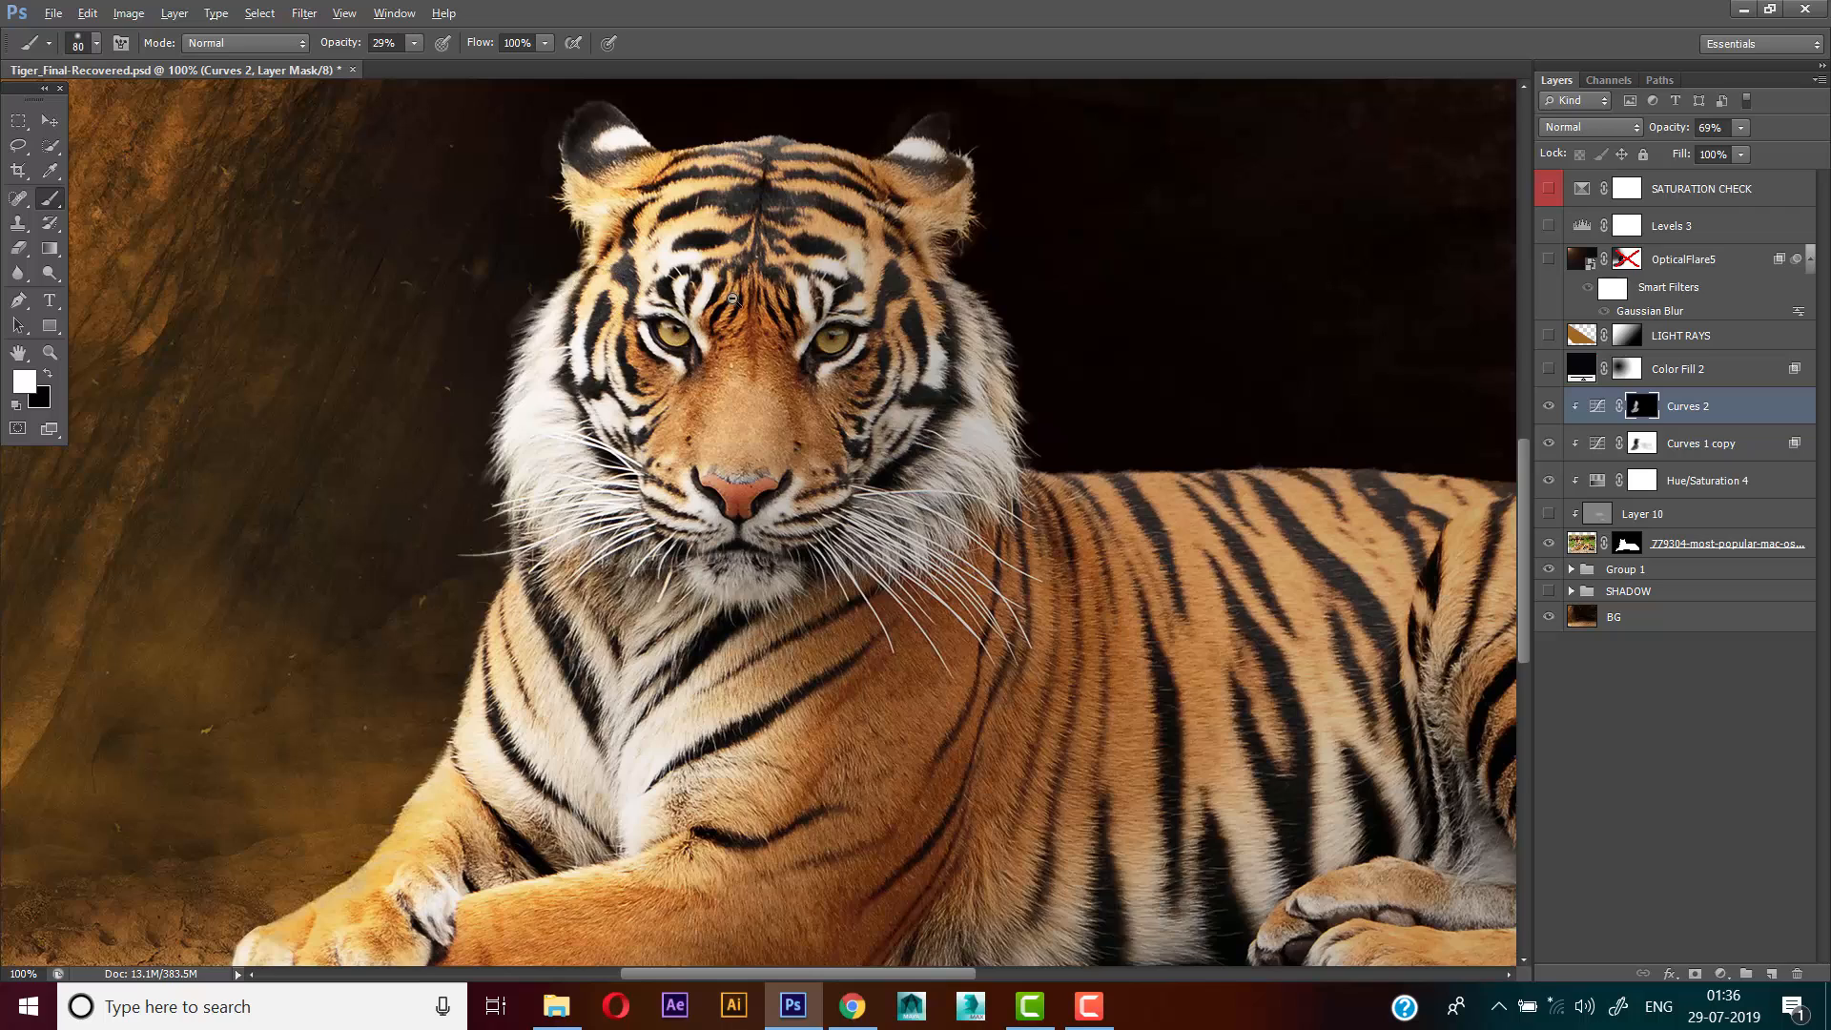
scroll(618, 292, "down", 1)
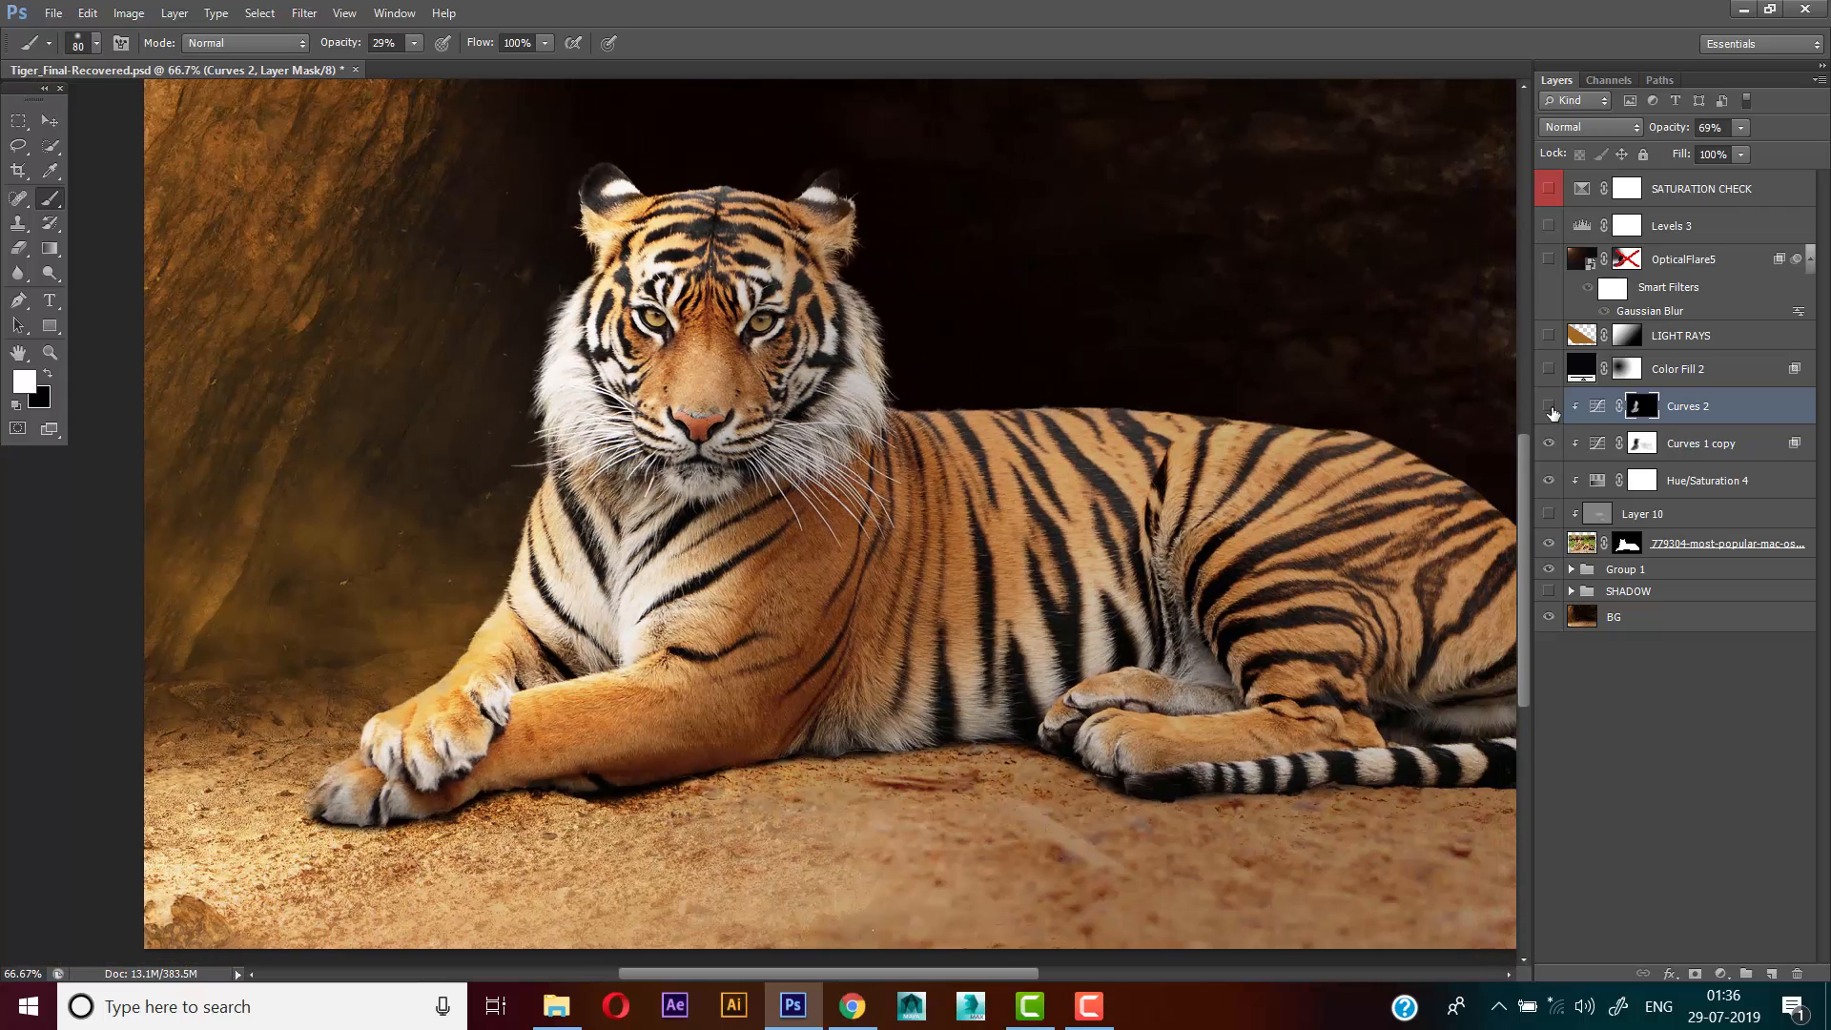
left_click(1550, 408)
left_click(1550, 410)
left_click_drag(1254, 574, 1134, 679)
scroll(1092, 599, "up", 1)
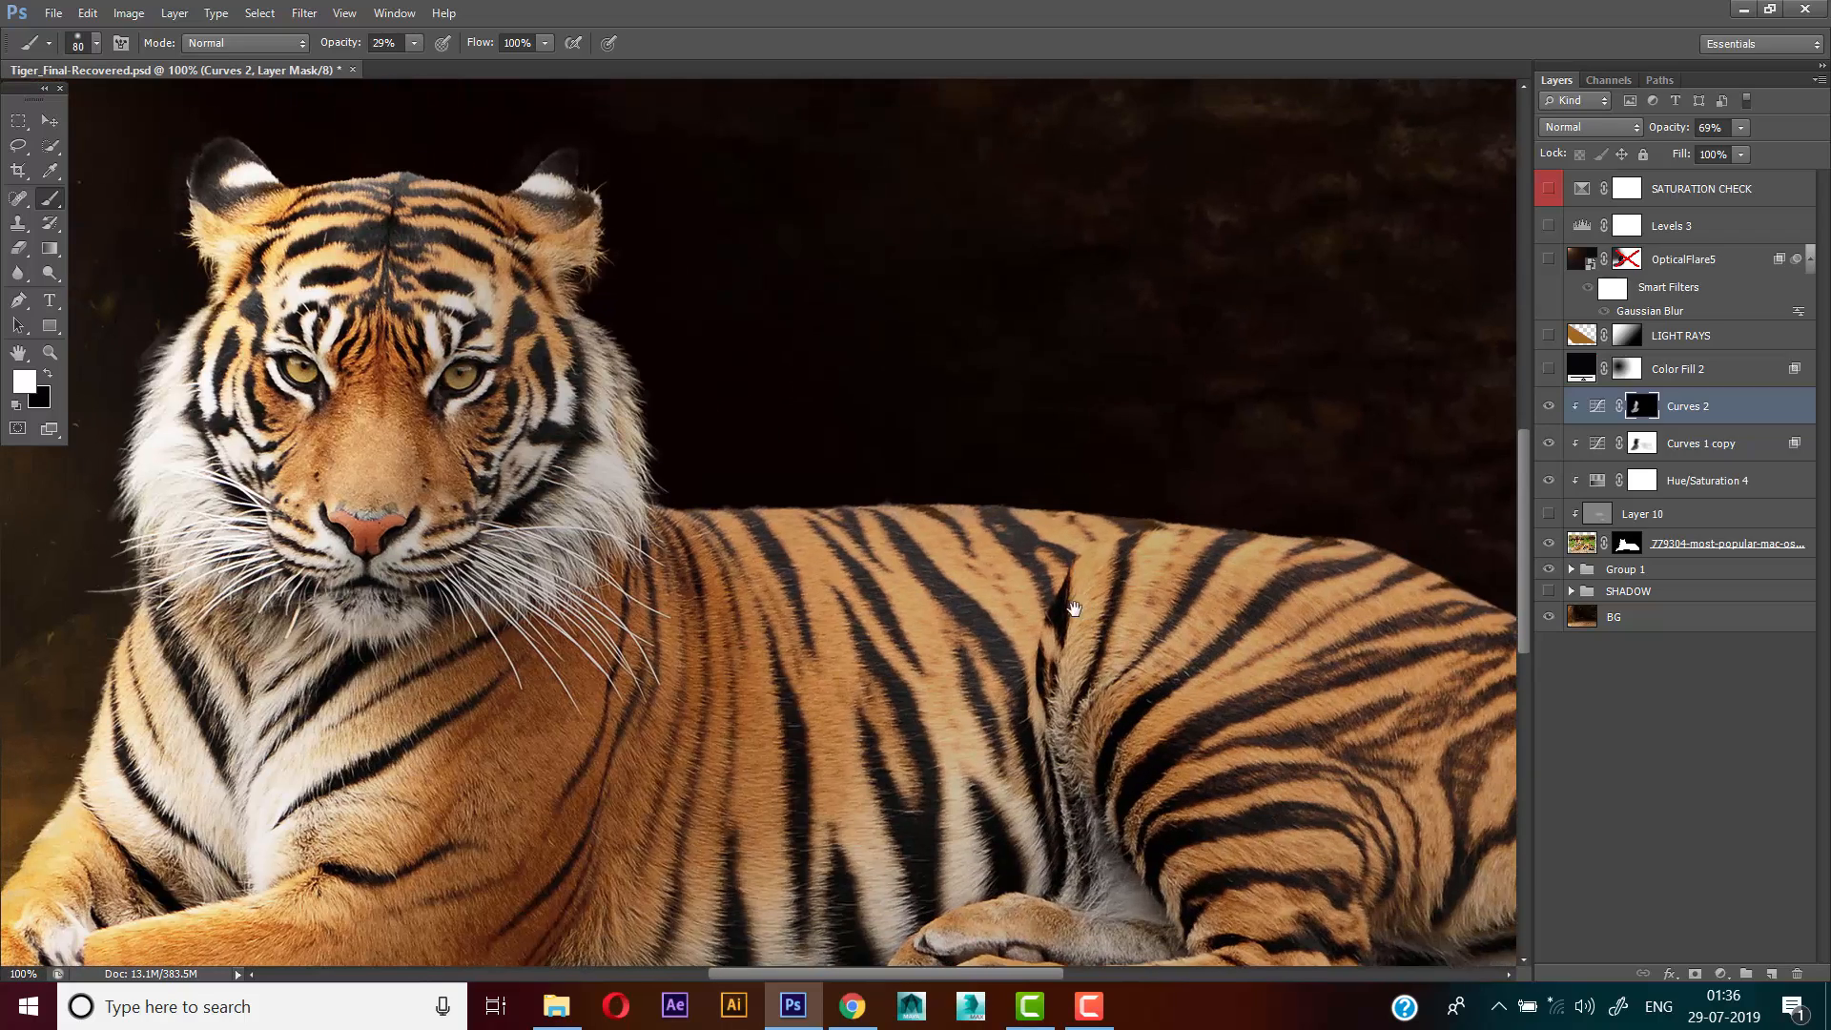
left_click_drag(1056, 569, 1166, 572)
left_click_drag(1049, 580, 1187, 543)
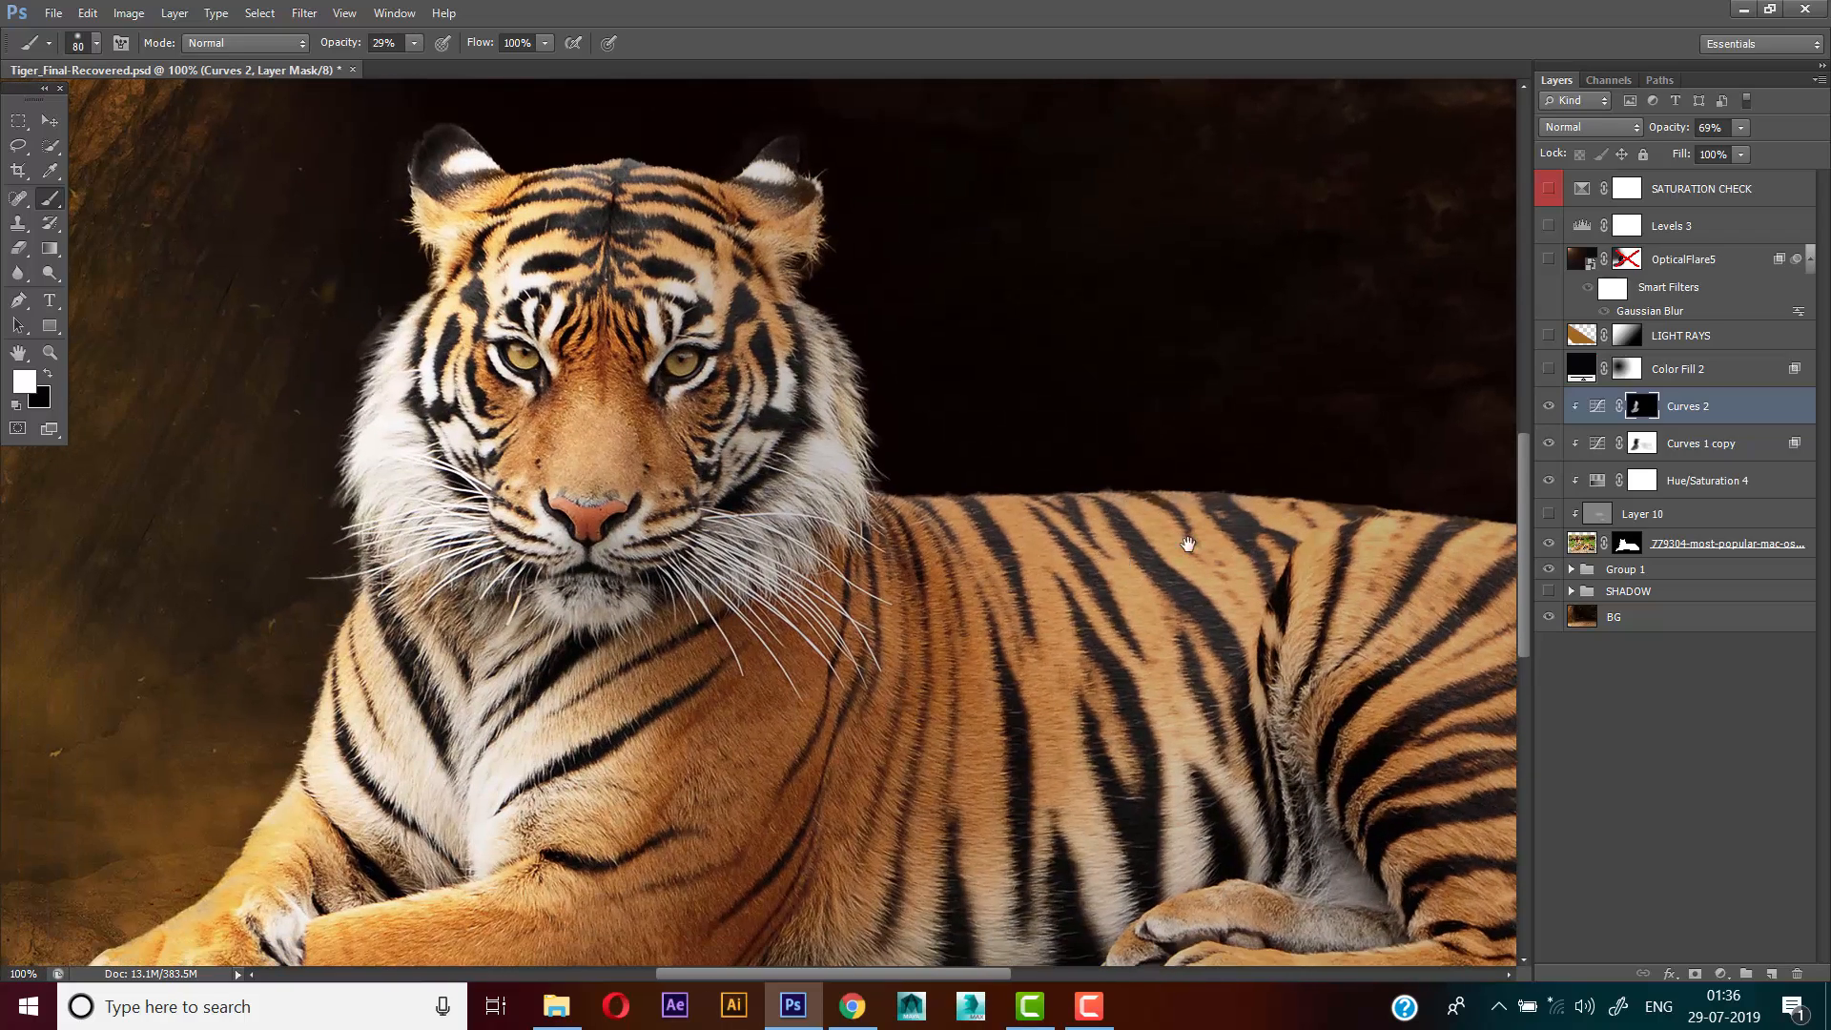
Select and show the Color Fill 2 layer and examine the darkening across the tiger and the cave
left_click(1743, 371)
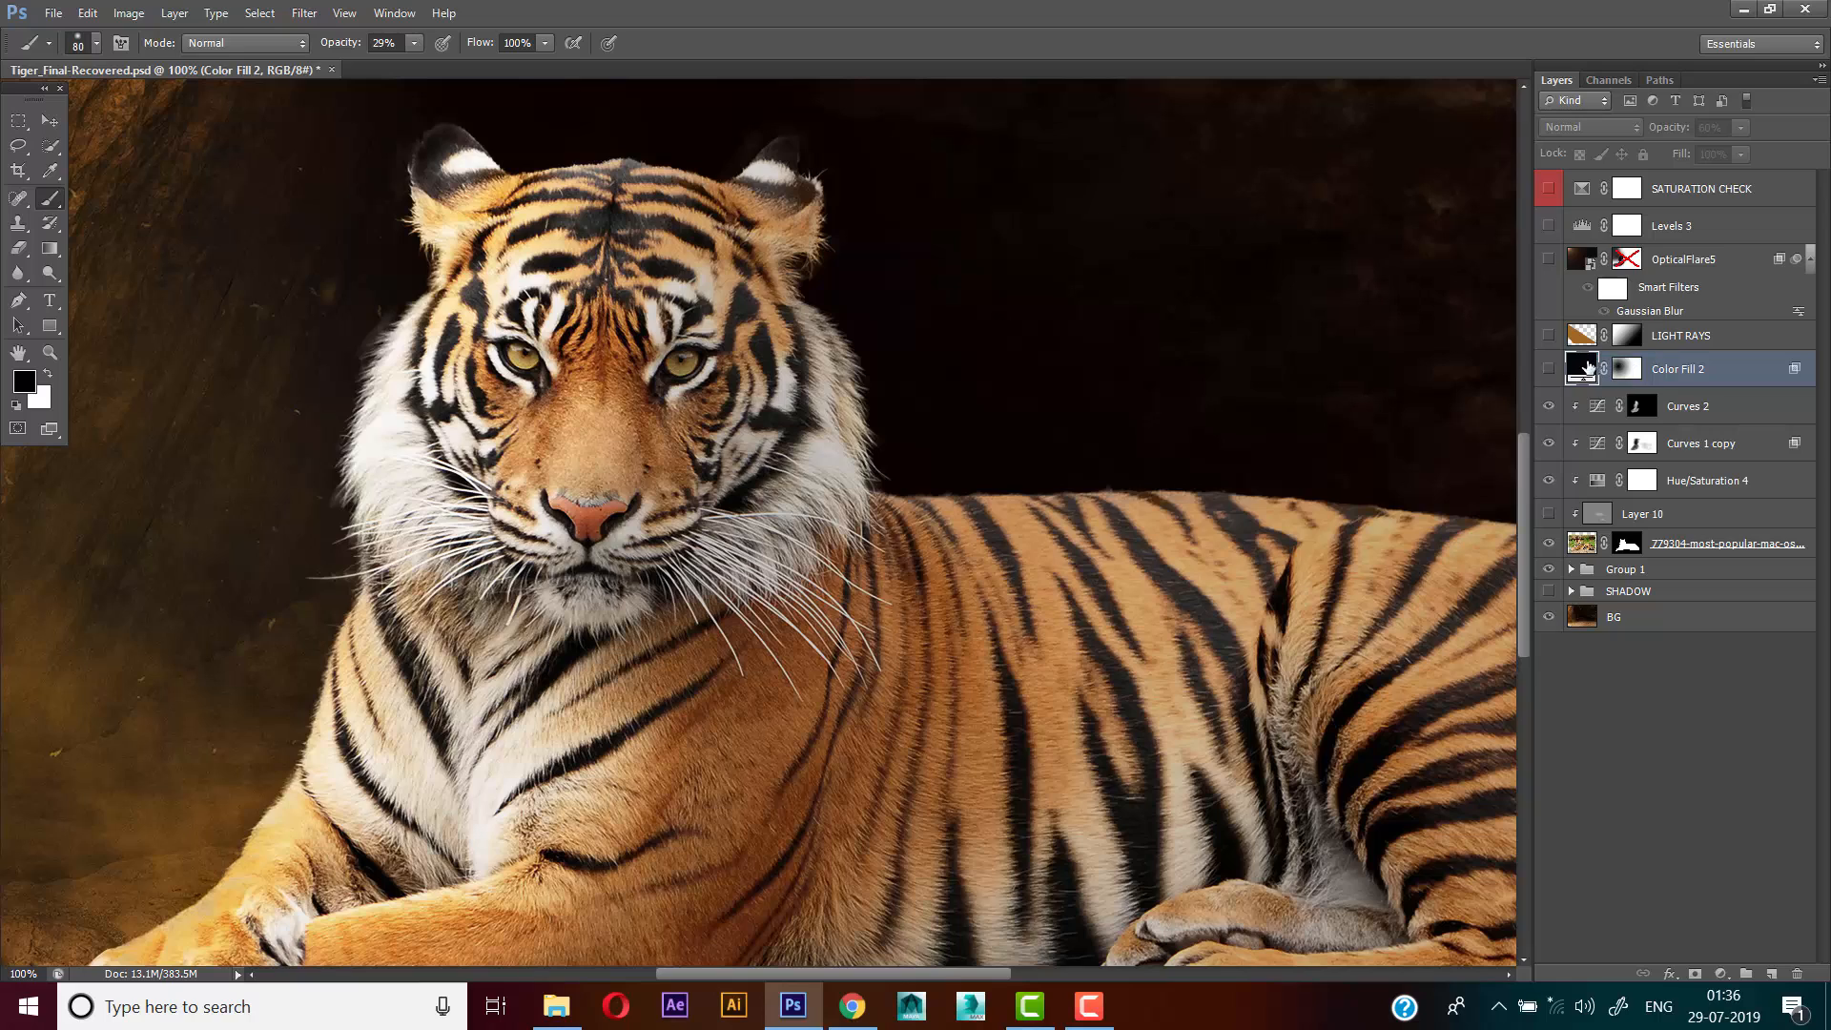
left_click(1548, 370)
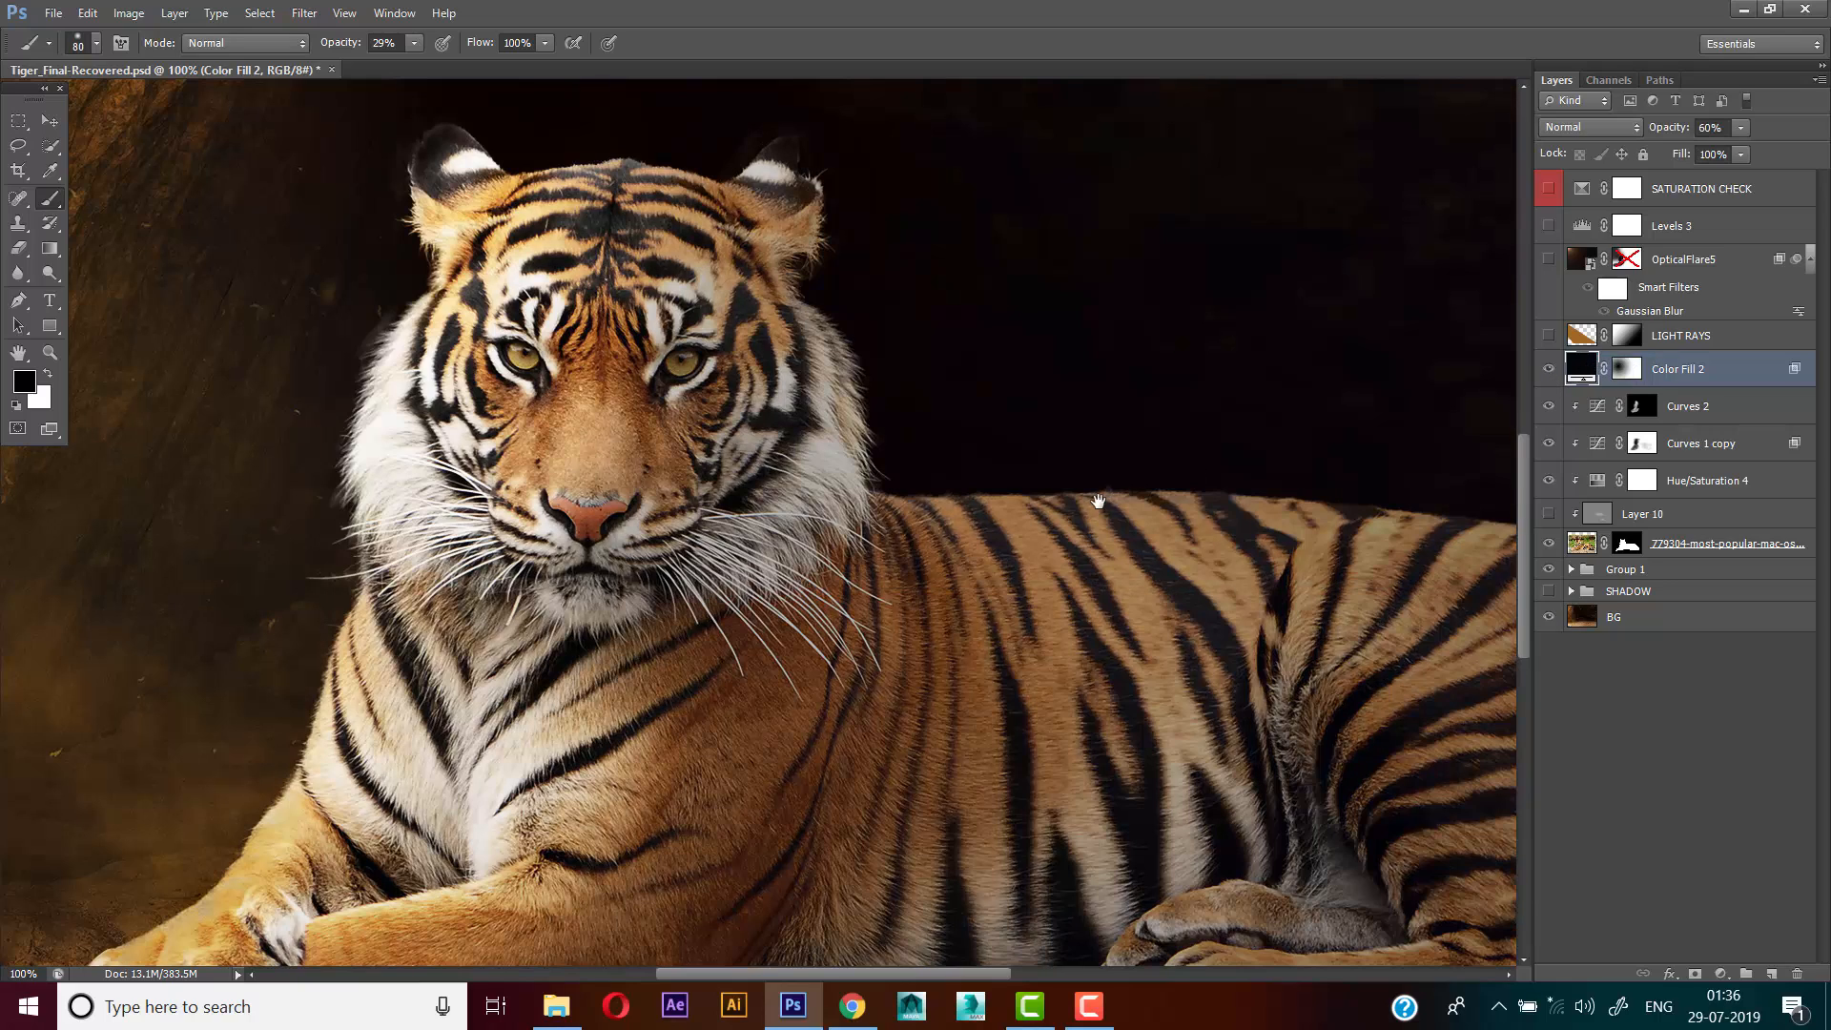
key("ctrl+minus")
left_click_drag(1150, 535, 906, 582)
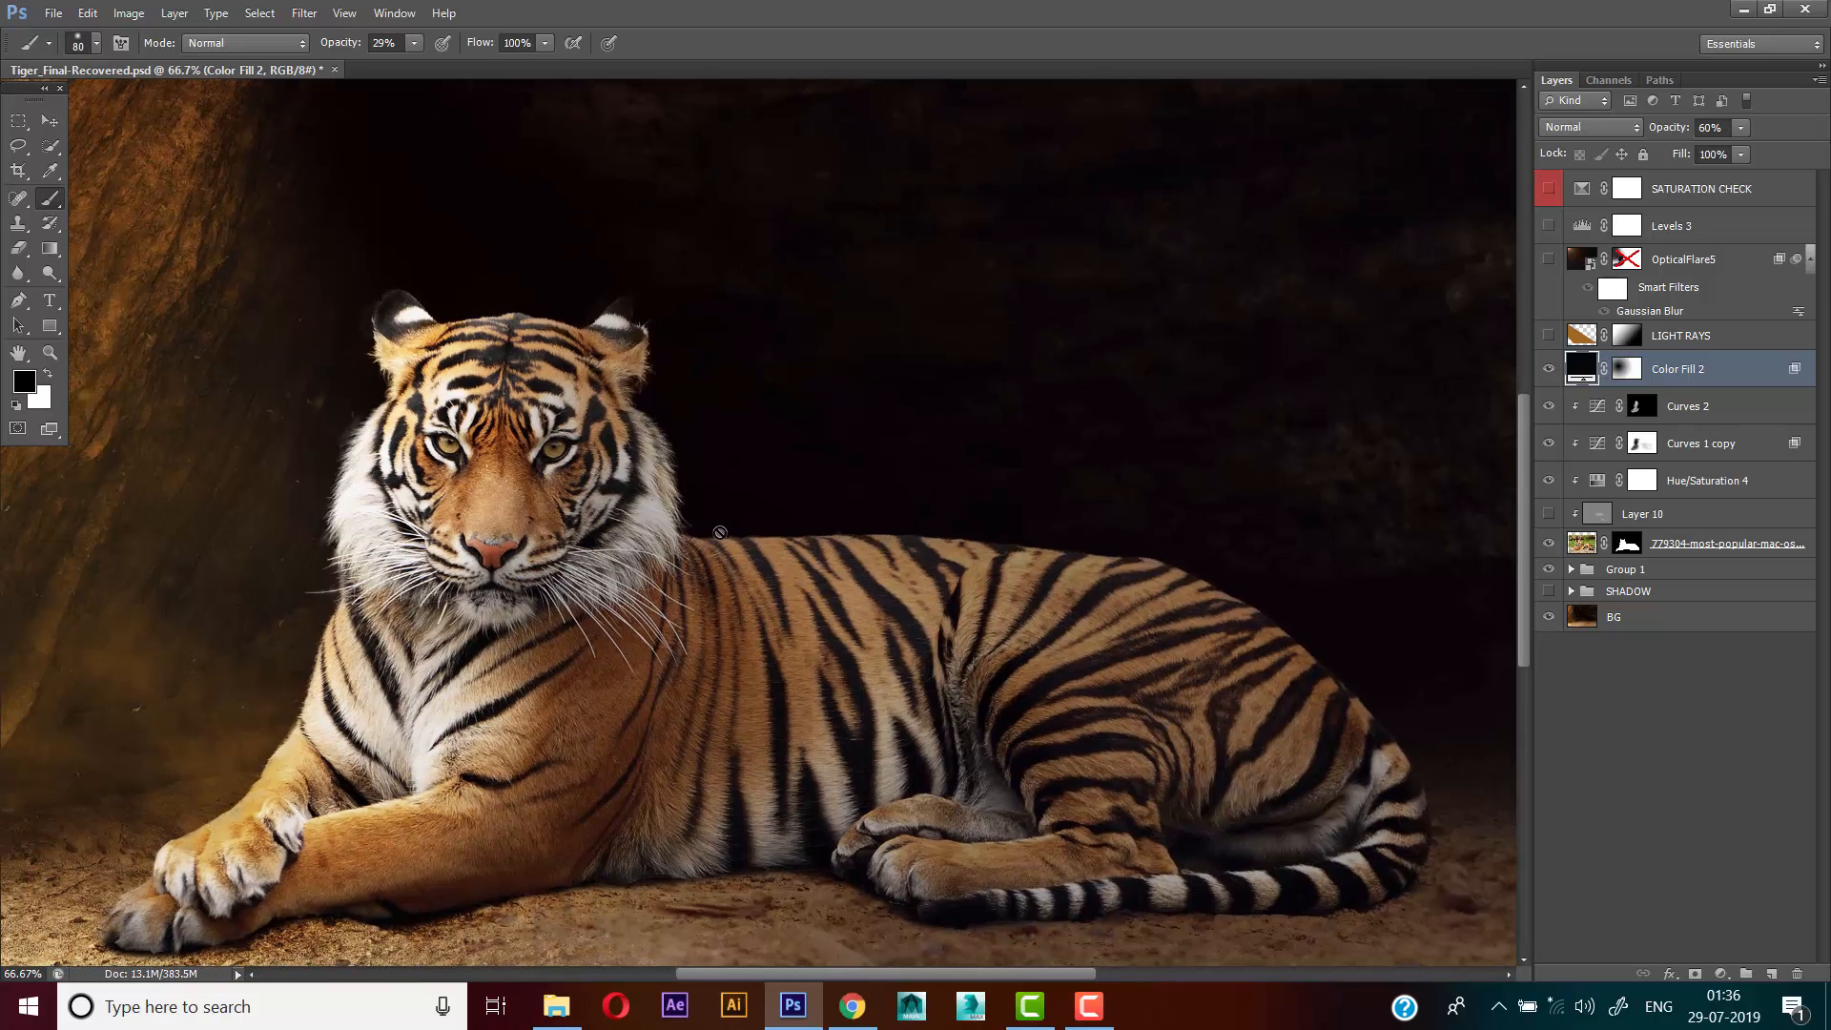
left_click_drag(746, 487, 794, 480)
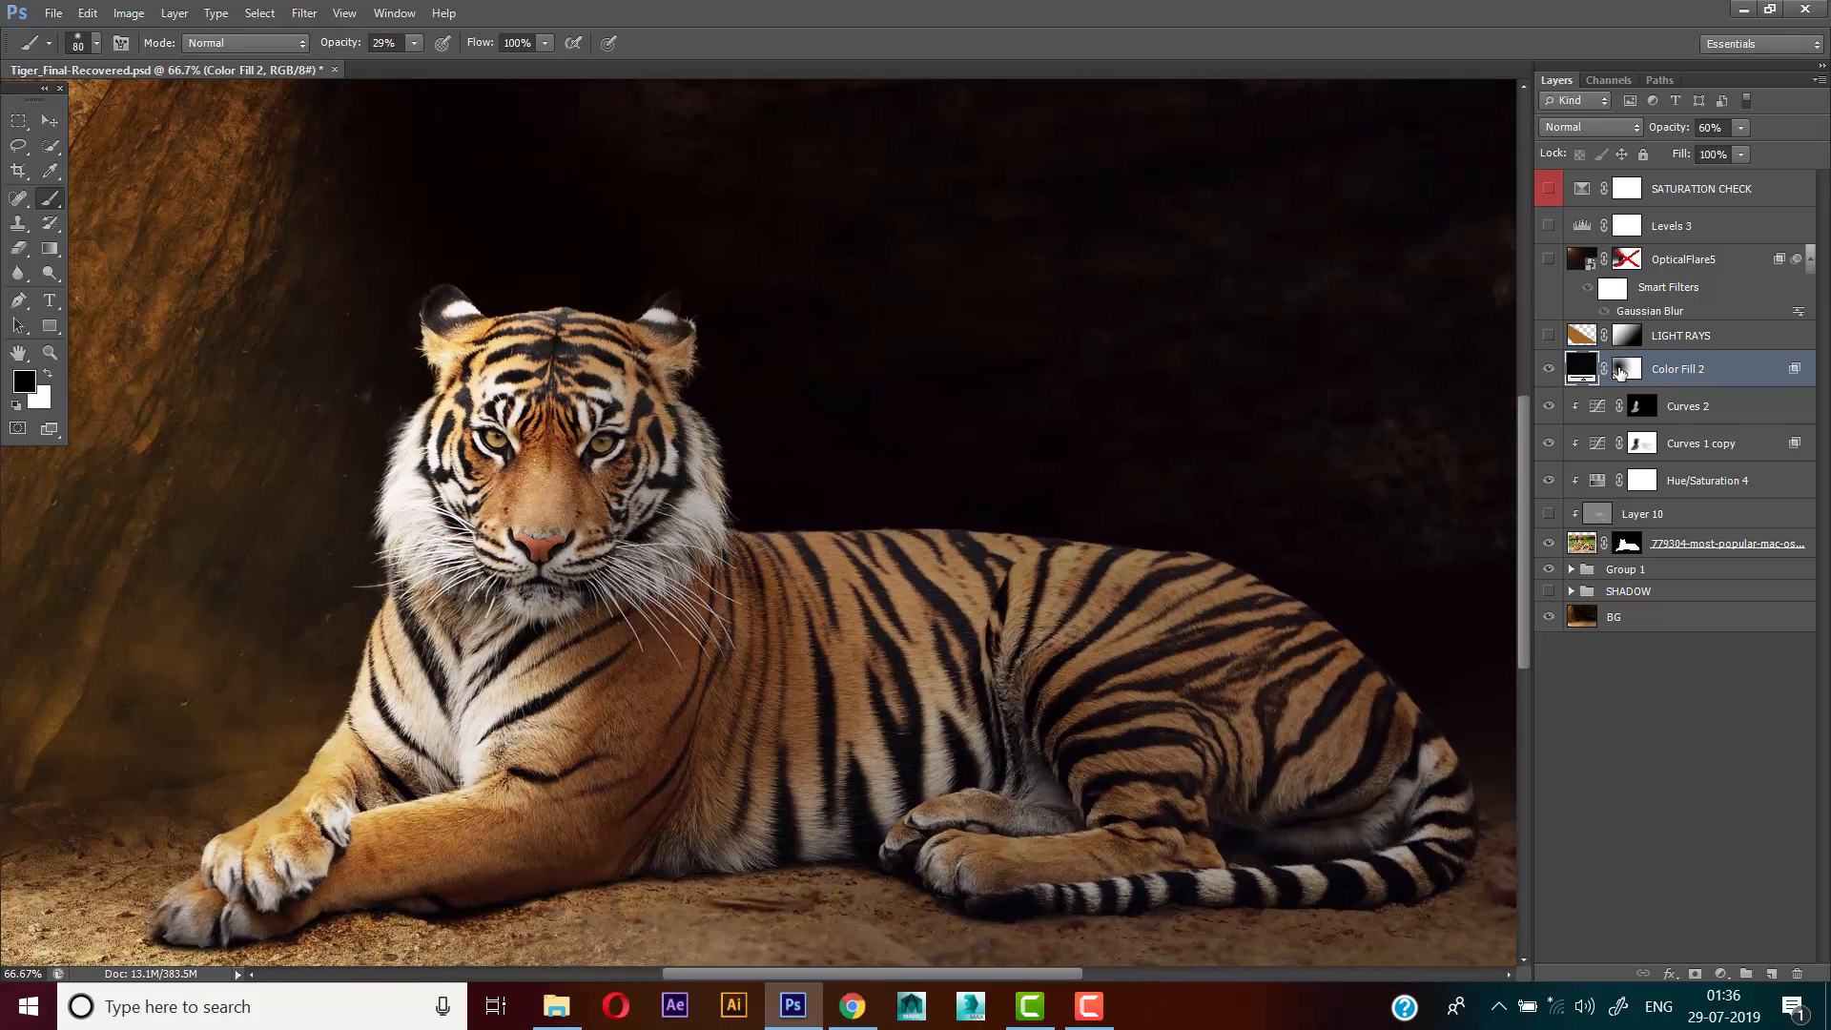
Try a Blend If split of 84 / 255 for the underlying highlights of the Color Fill 2 layer
left_click(1620, 370)
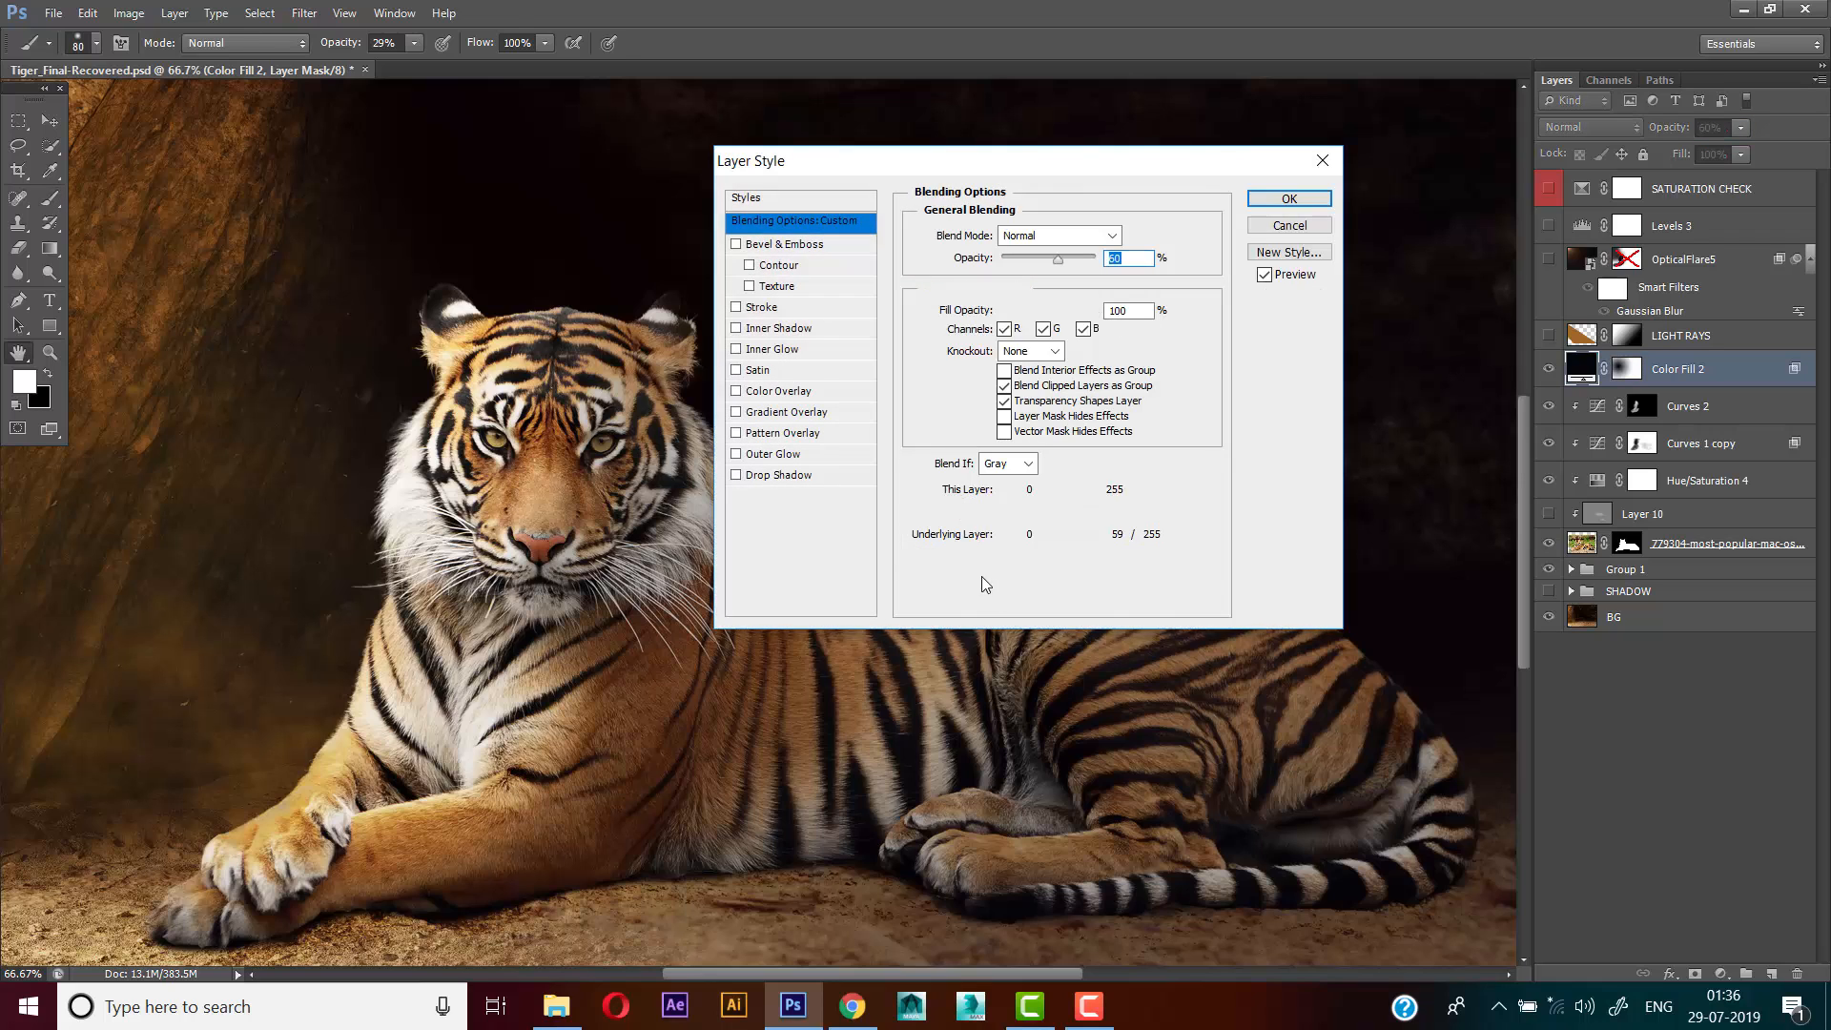
left_click_drag(1068, 157, 1145, 116)
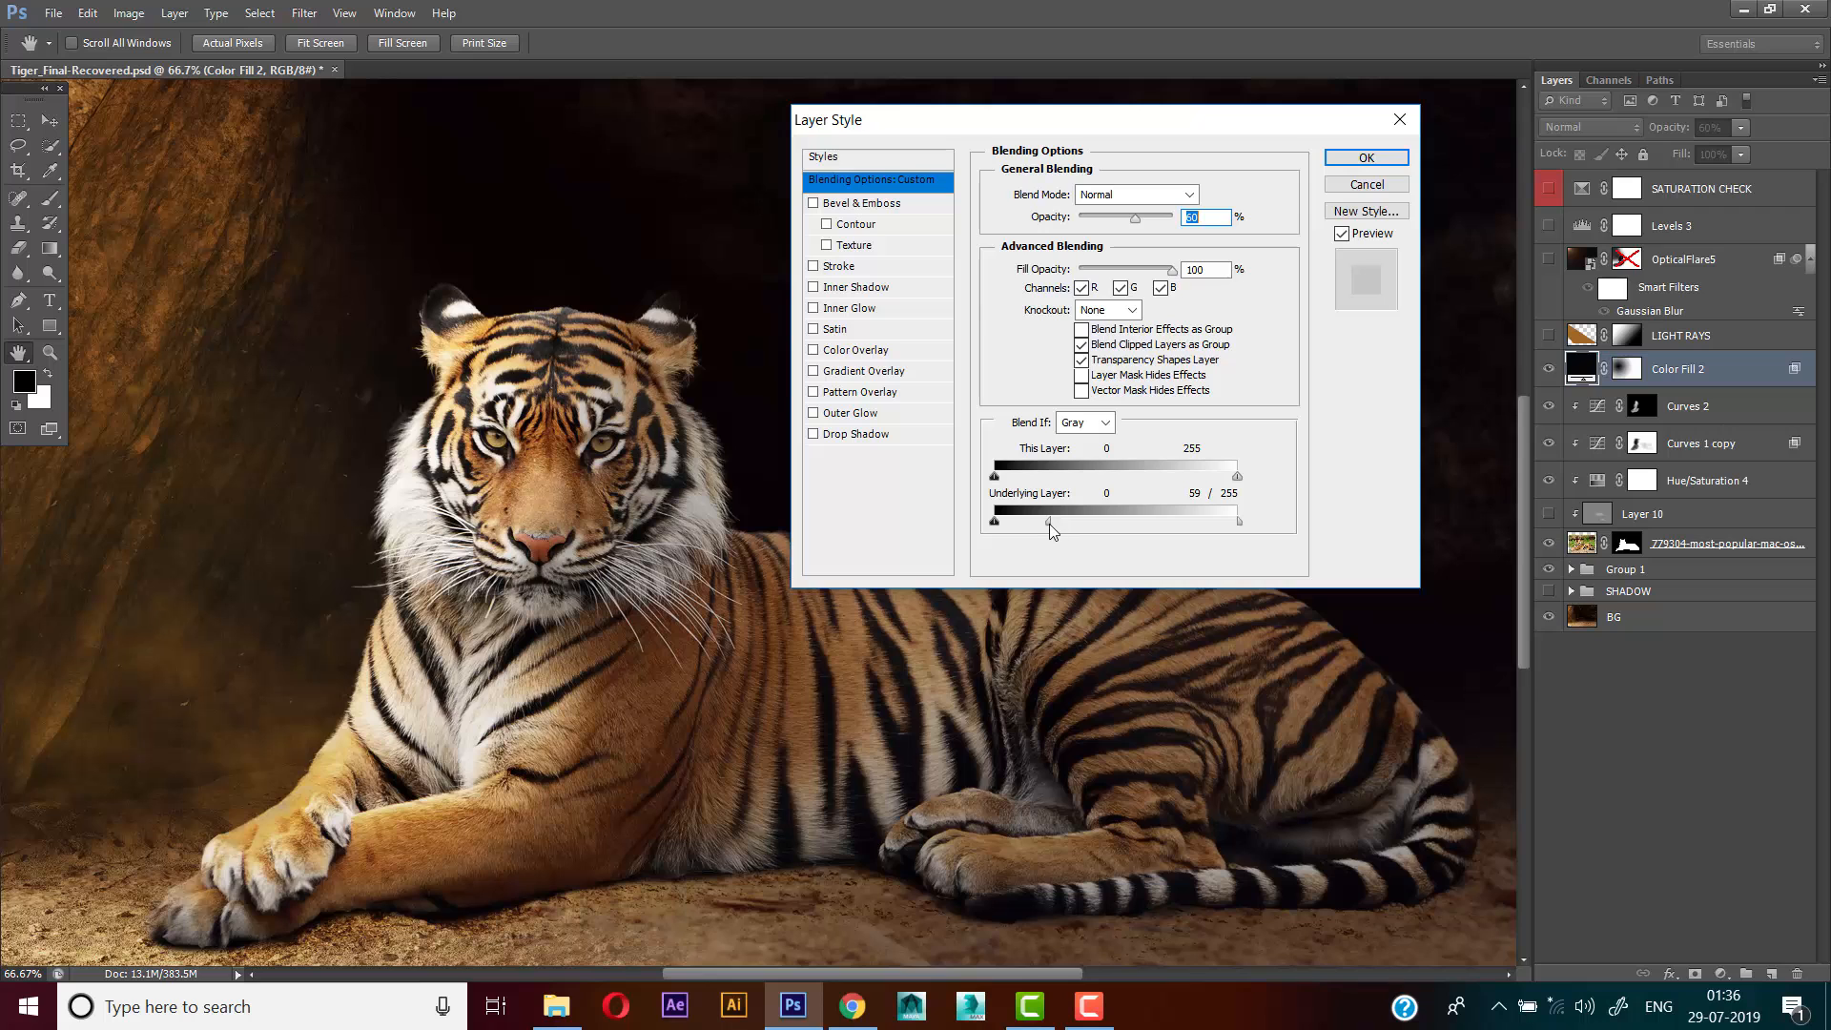
mouse_move(1192, 527)
left_mouse_down()
mouse_move(1087, 528)
mouse_move(1163, 547)
mouse_move(1084, 540)
left_mouse_up()
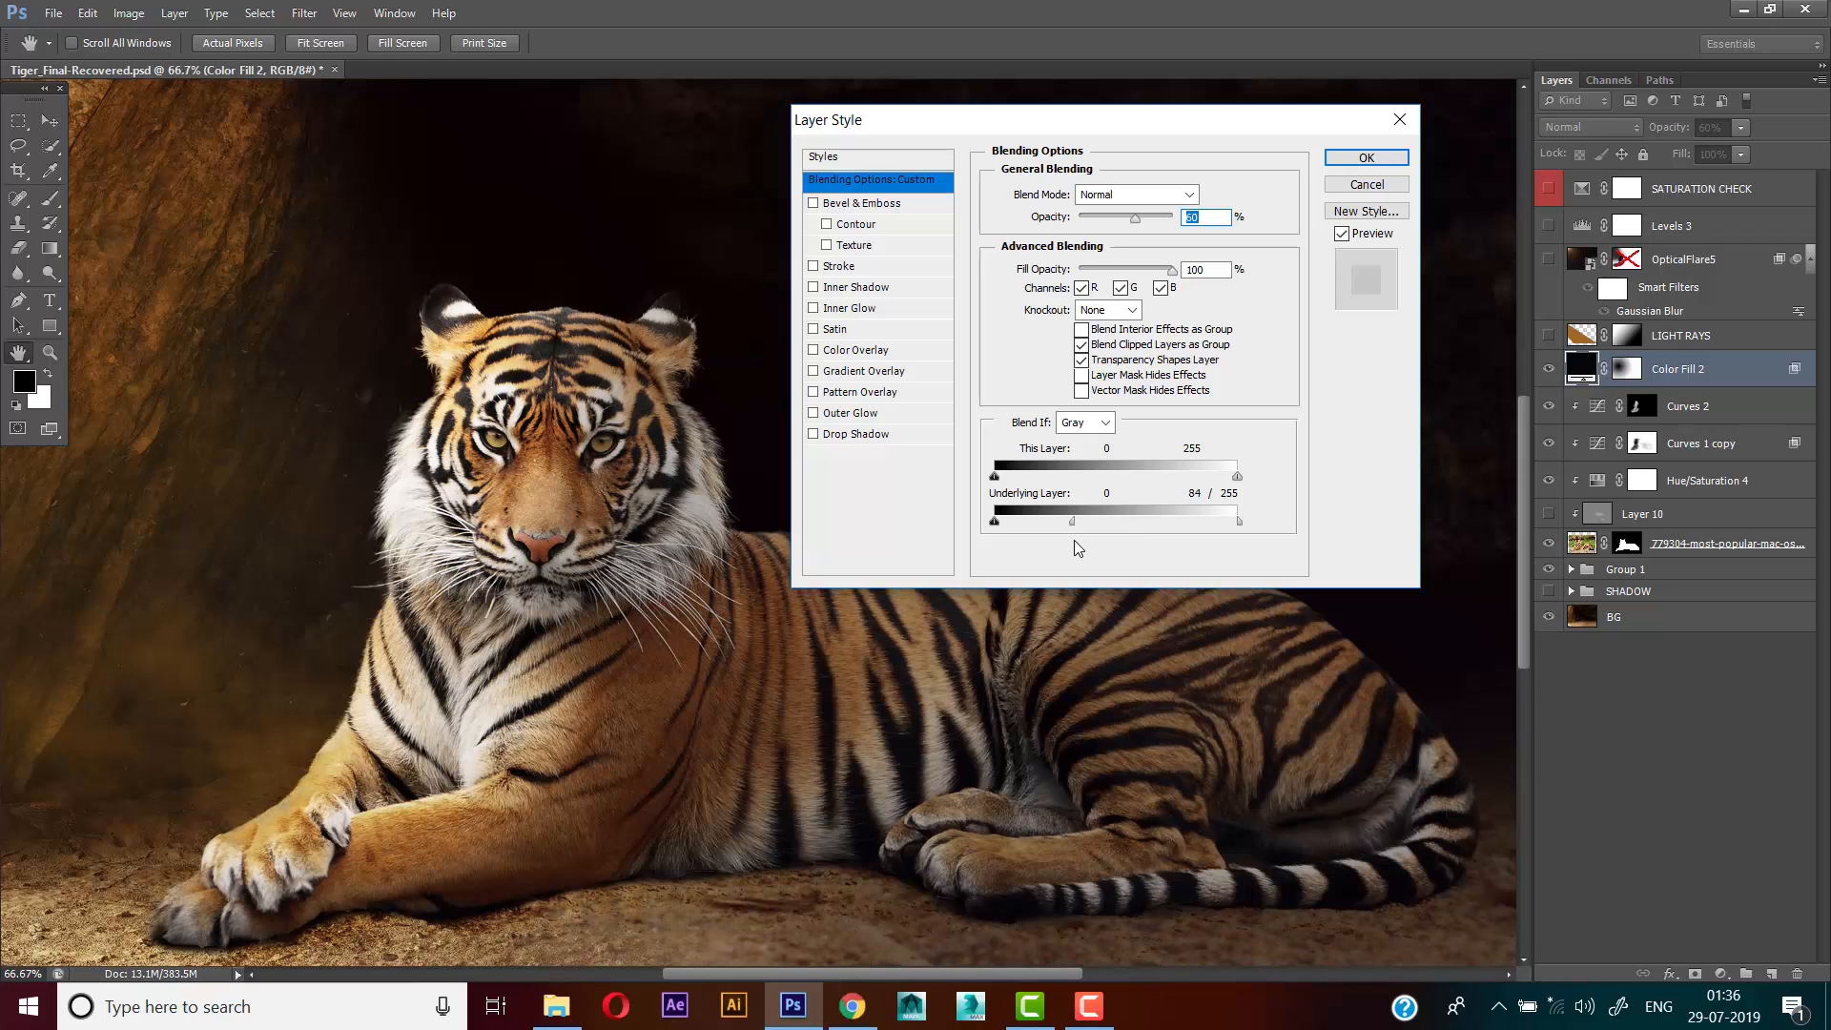
left_click(1376, 187)
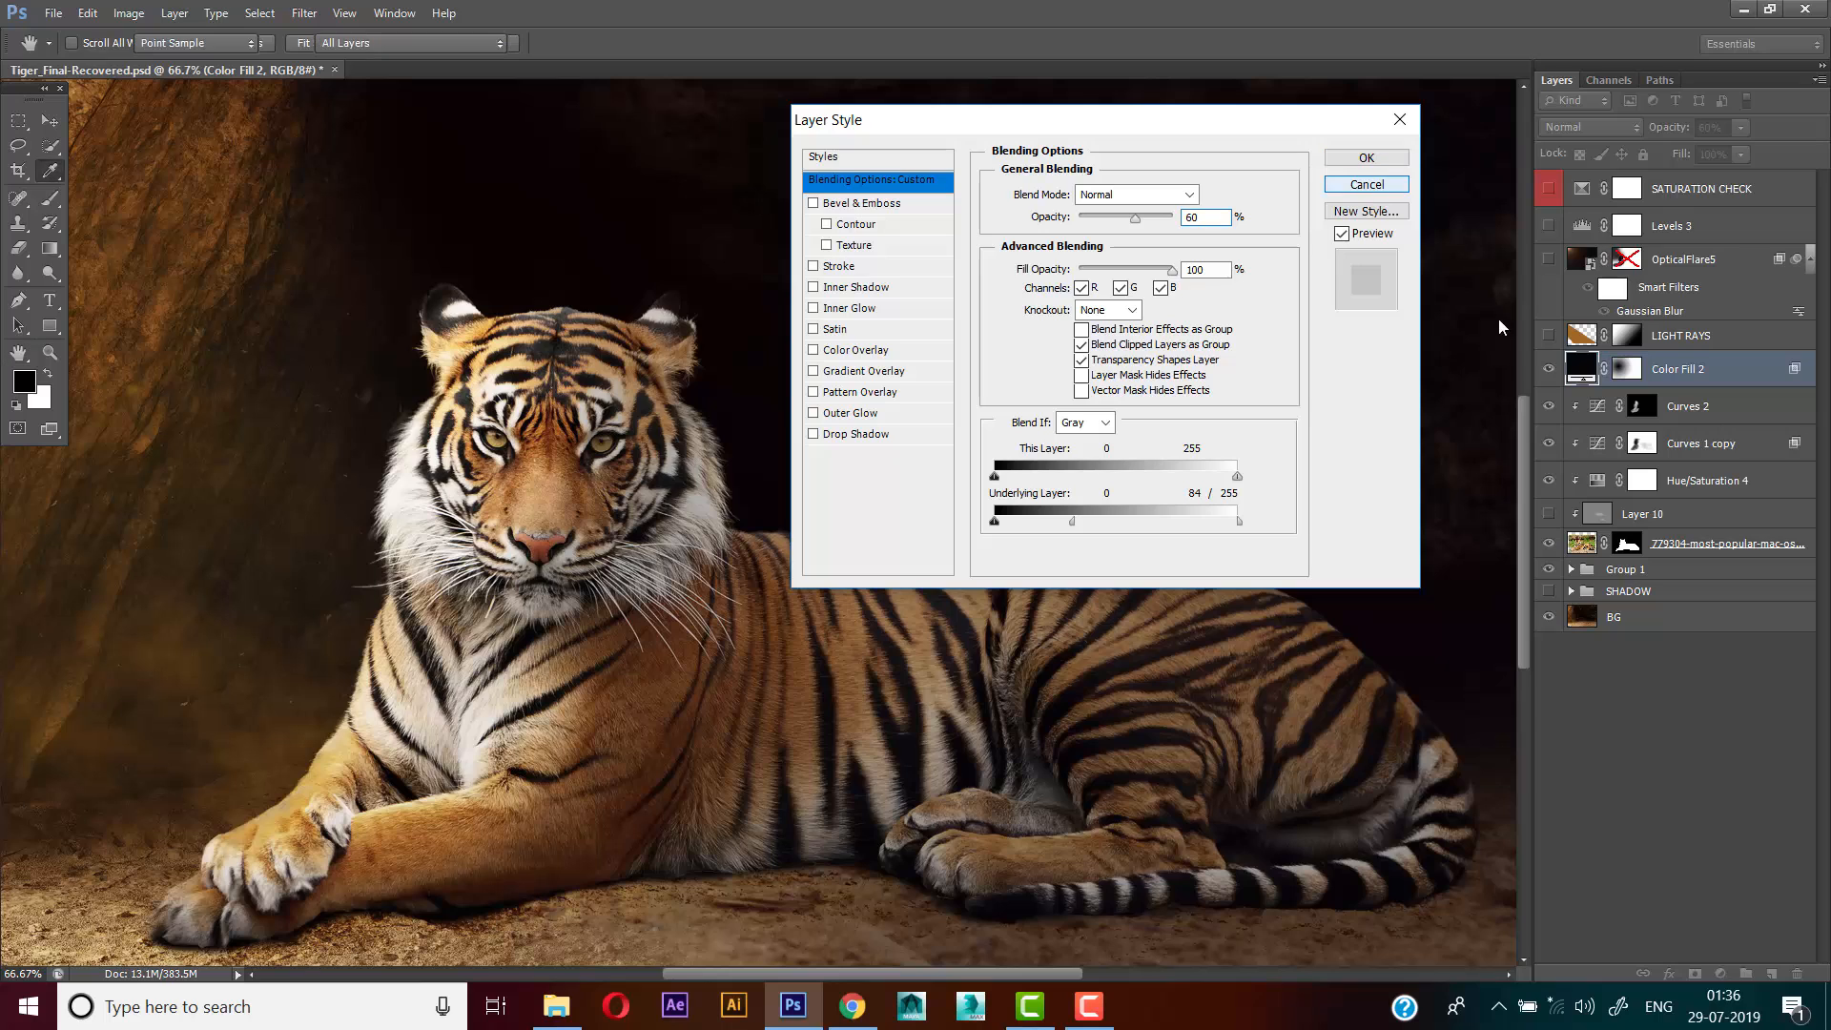
Delete the Color Fill 2 layer's mask and give the layer a new blank white mask
left_click(1634, 374)
right_click(1634, 374)
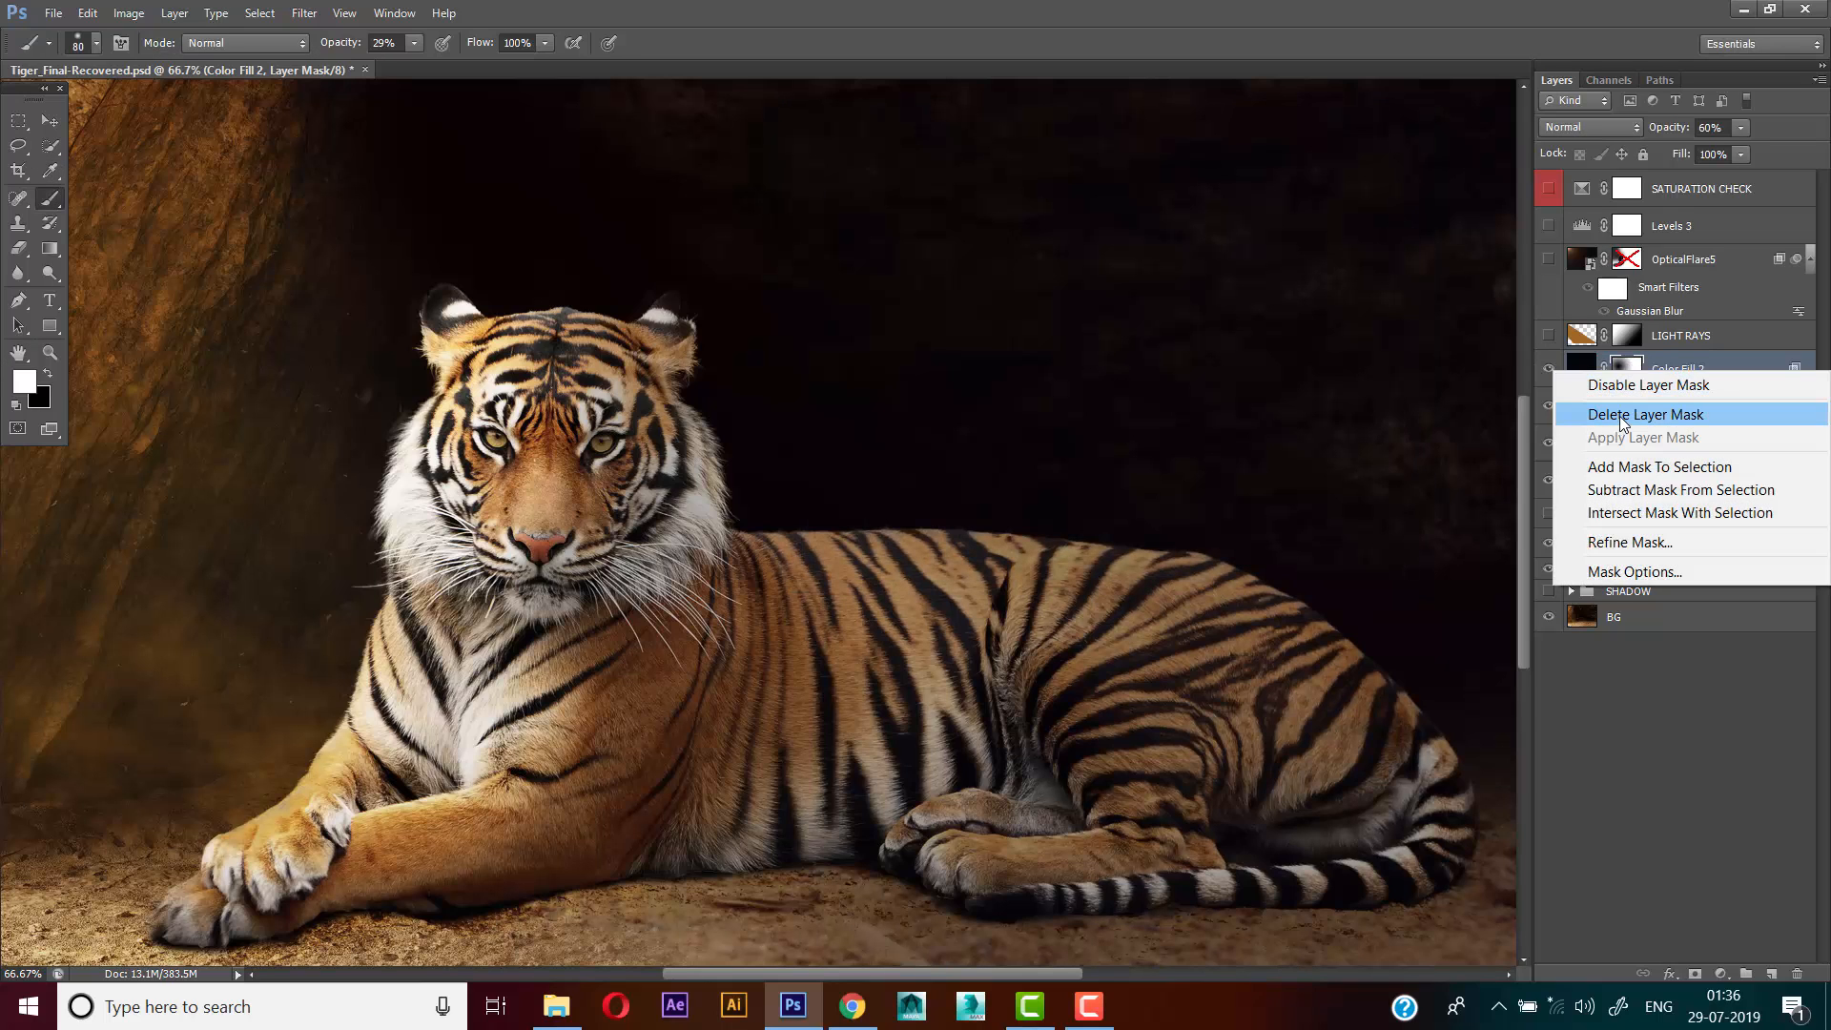
left_click(1619, 416)
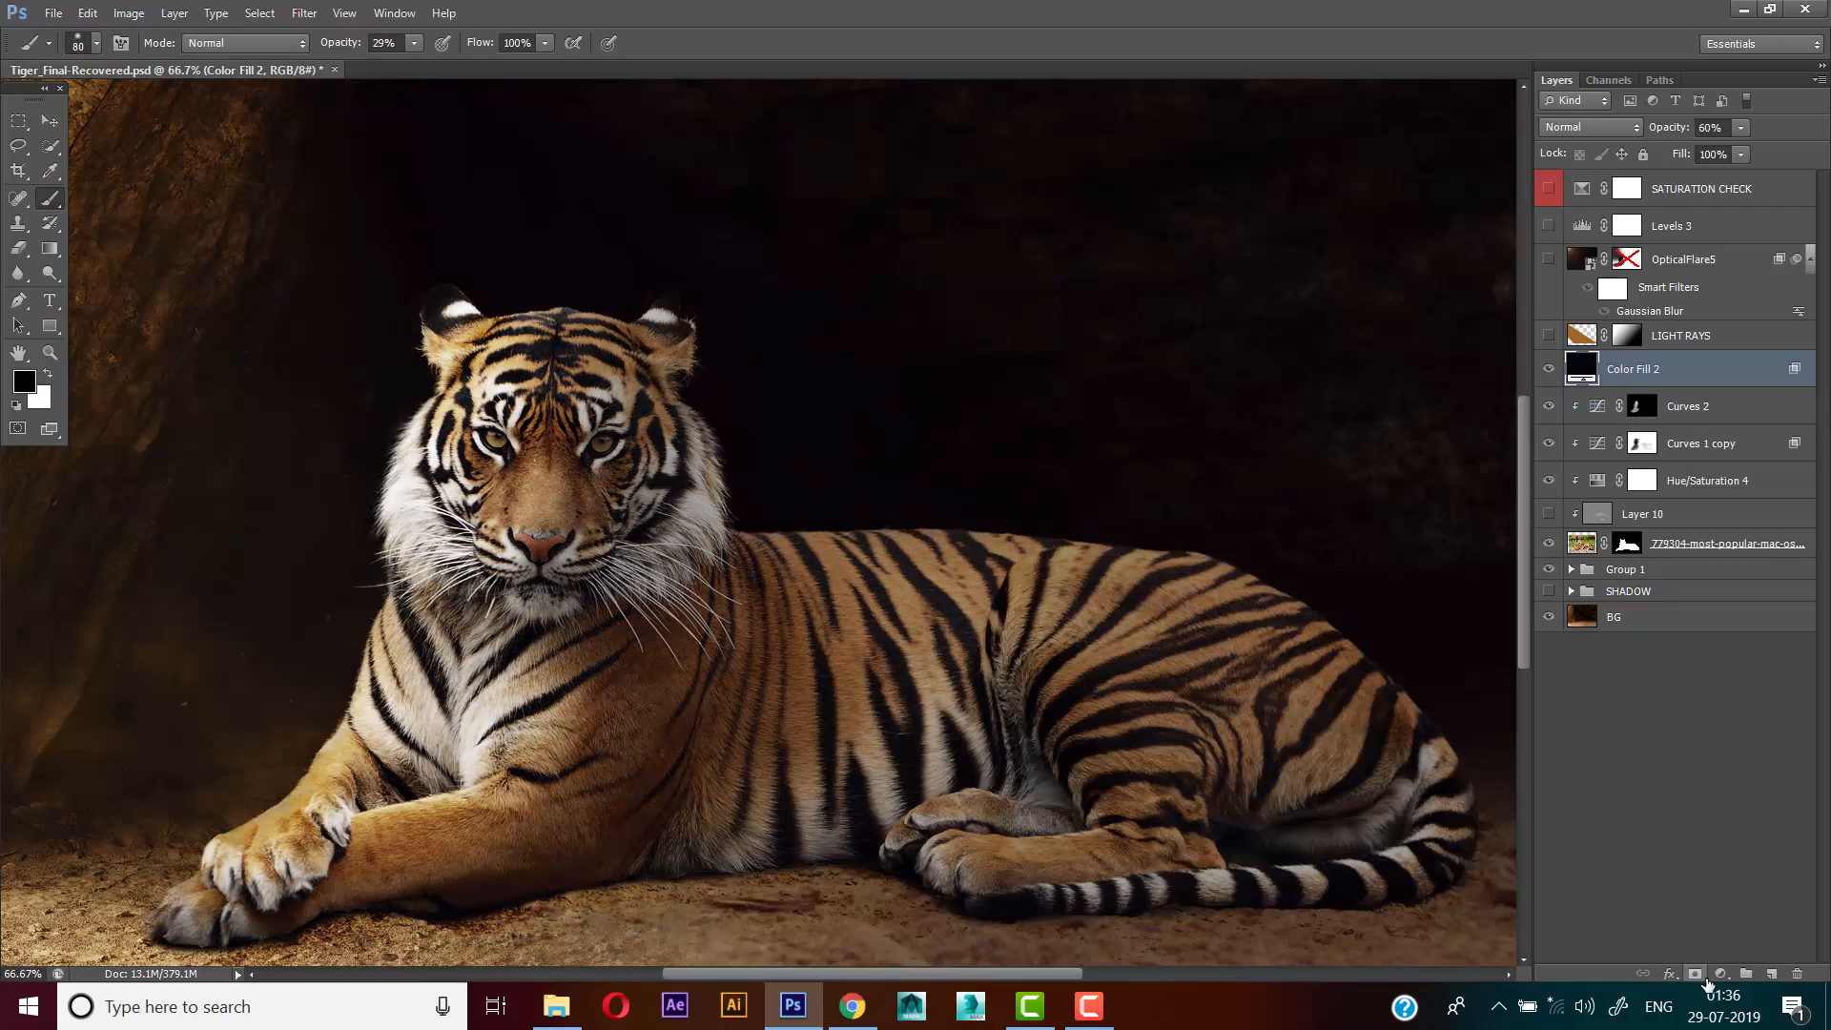
left_click(1694, 974)
scroll(952, 490, "left", 3)
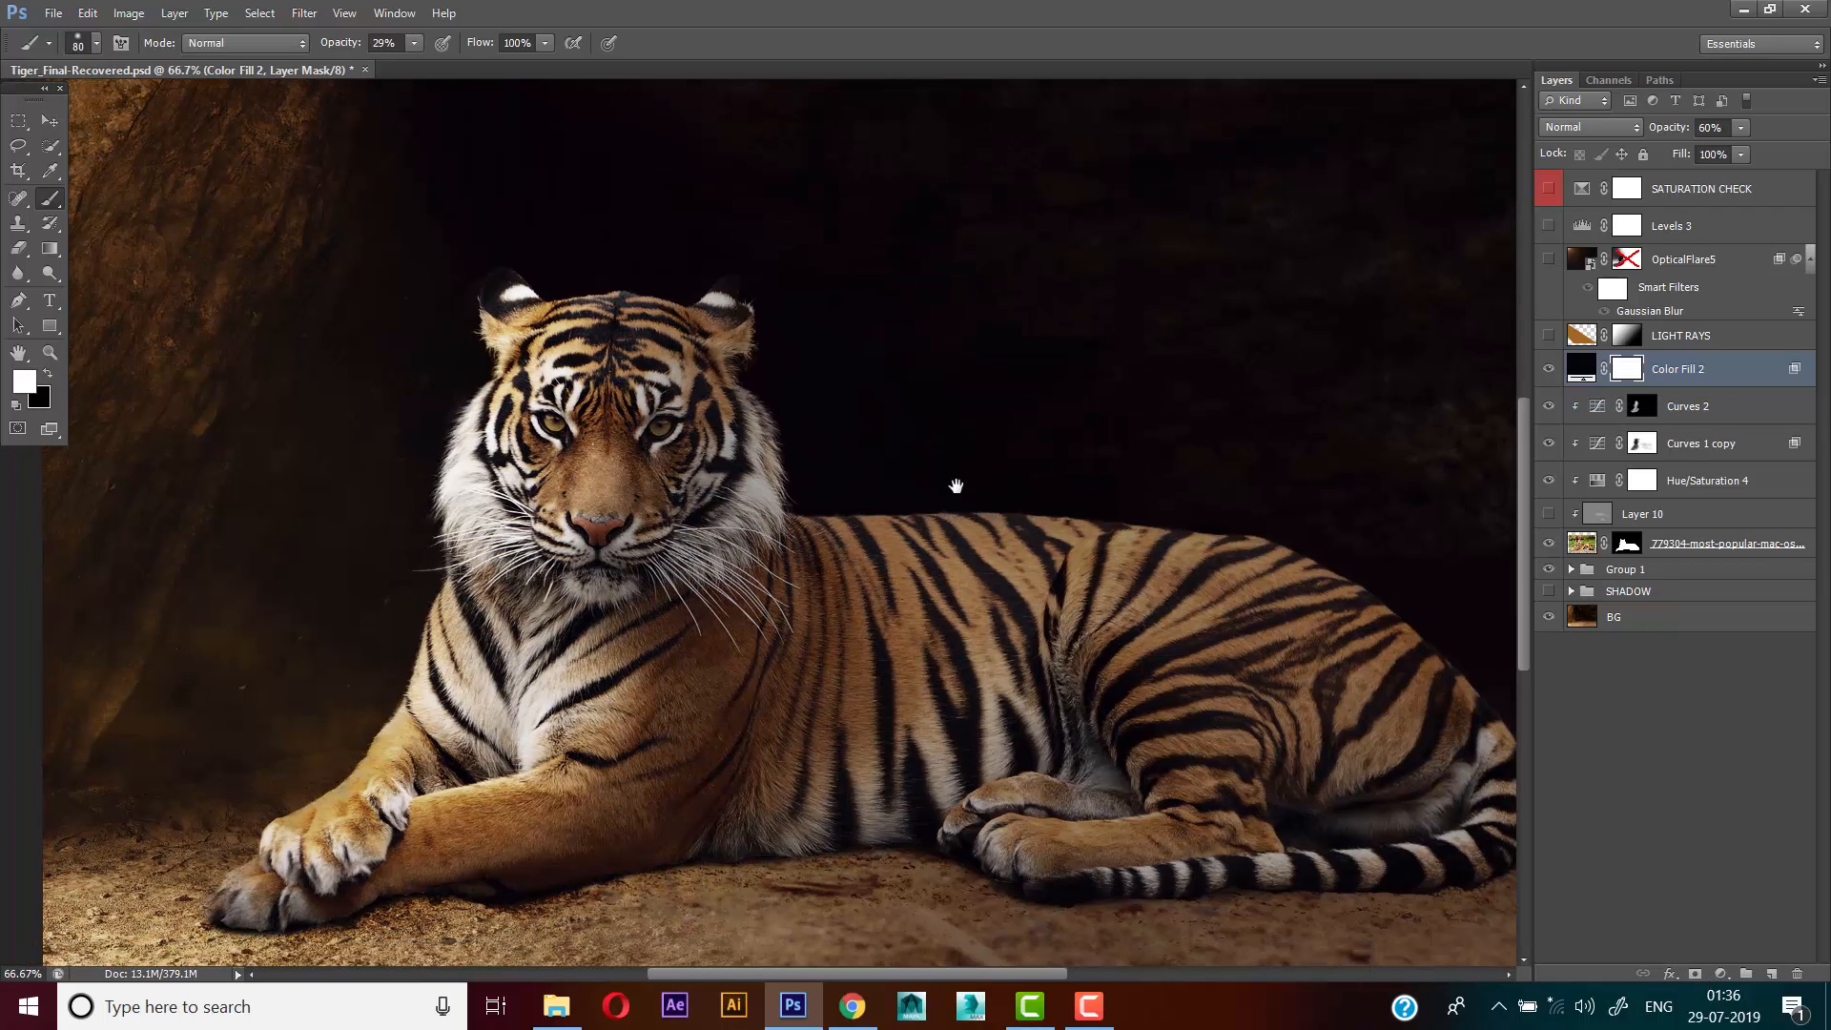
Draw a large radial black-to-white gradient on the Color Fill 2 mask, from the lit rock wall beside the head towards the tiger's hindquarters
right_click(56, 258)
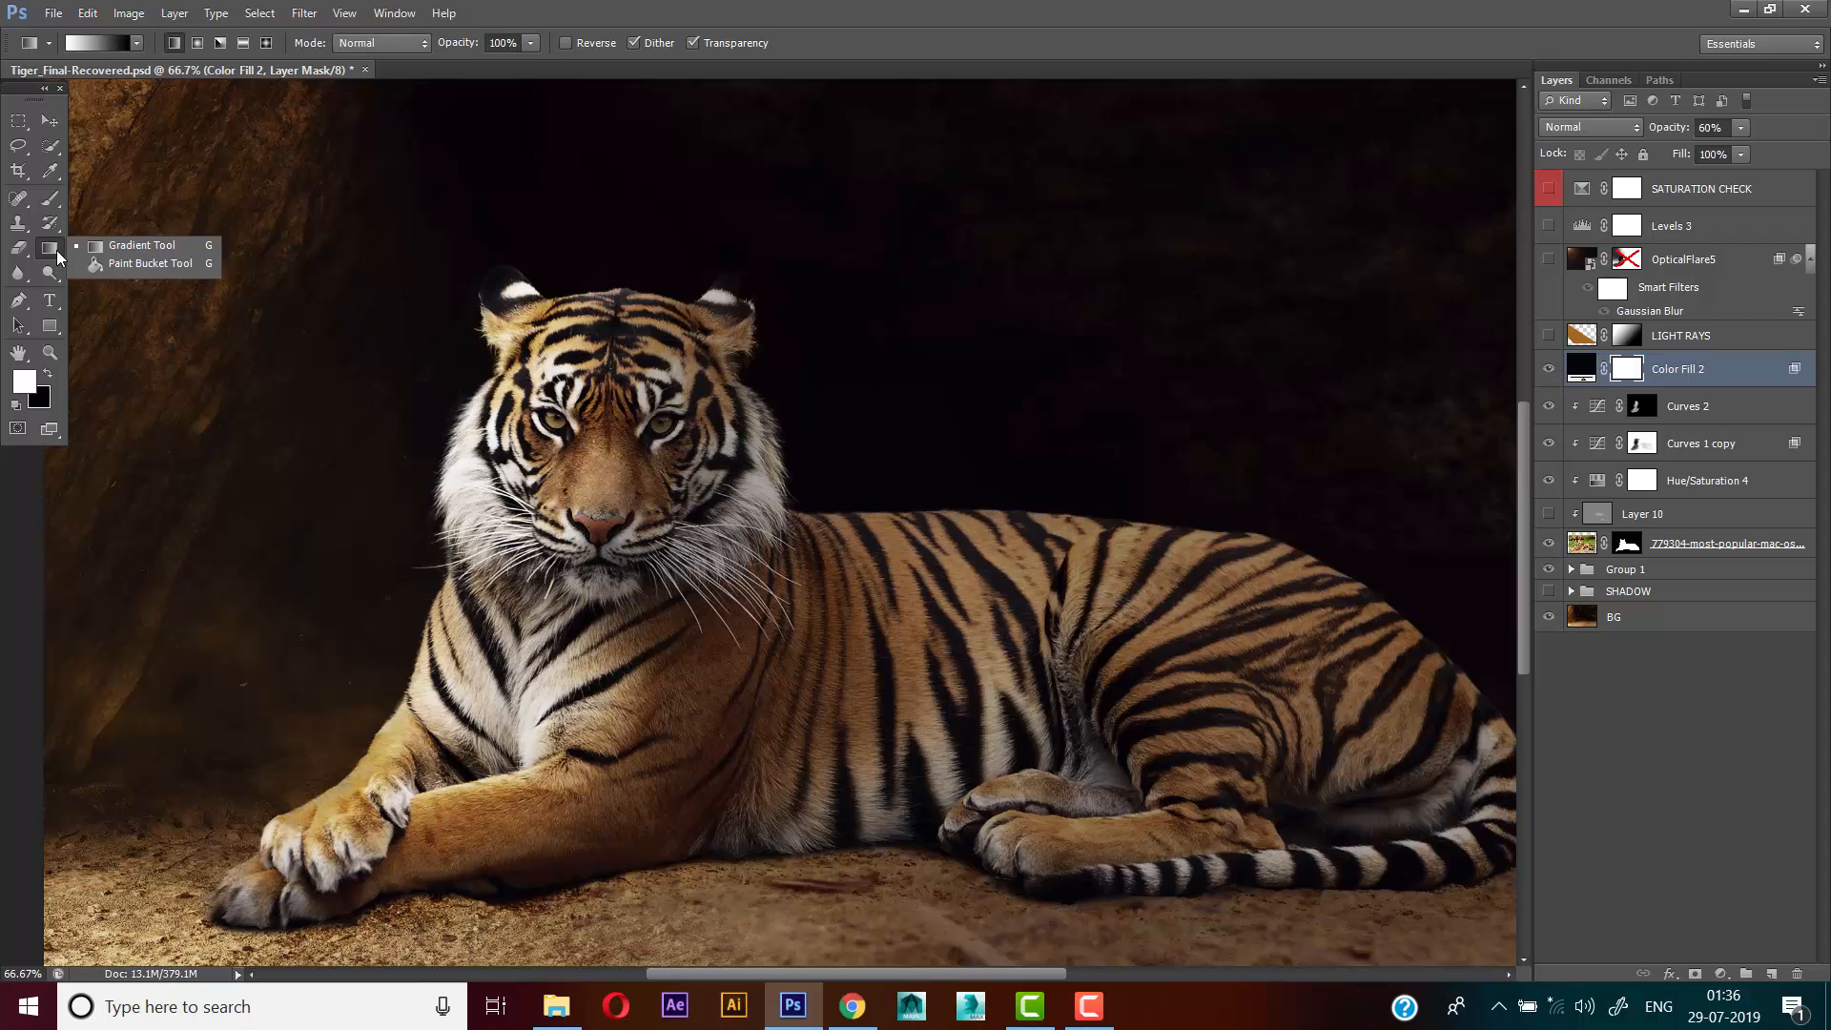
left_click(153, 249)
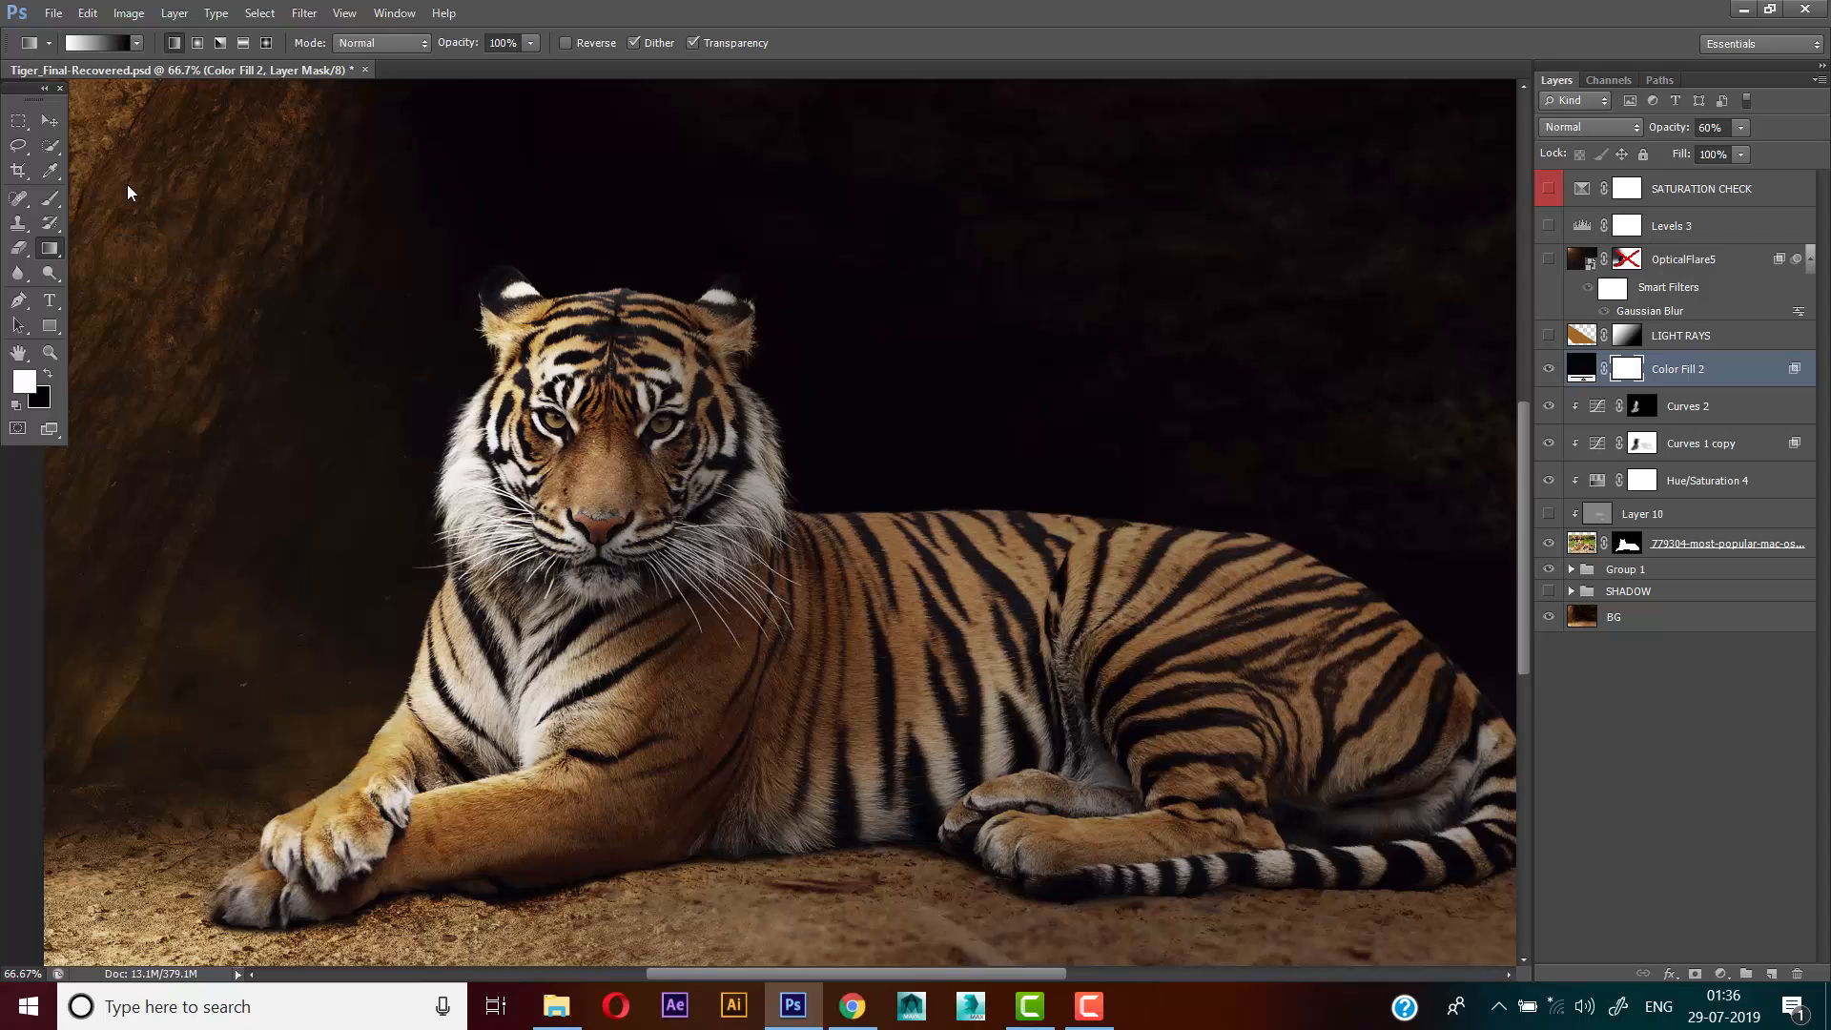
left_click(199, 44)
left_click_drag(347, 251, 369, 291)
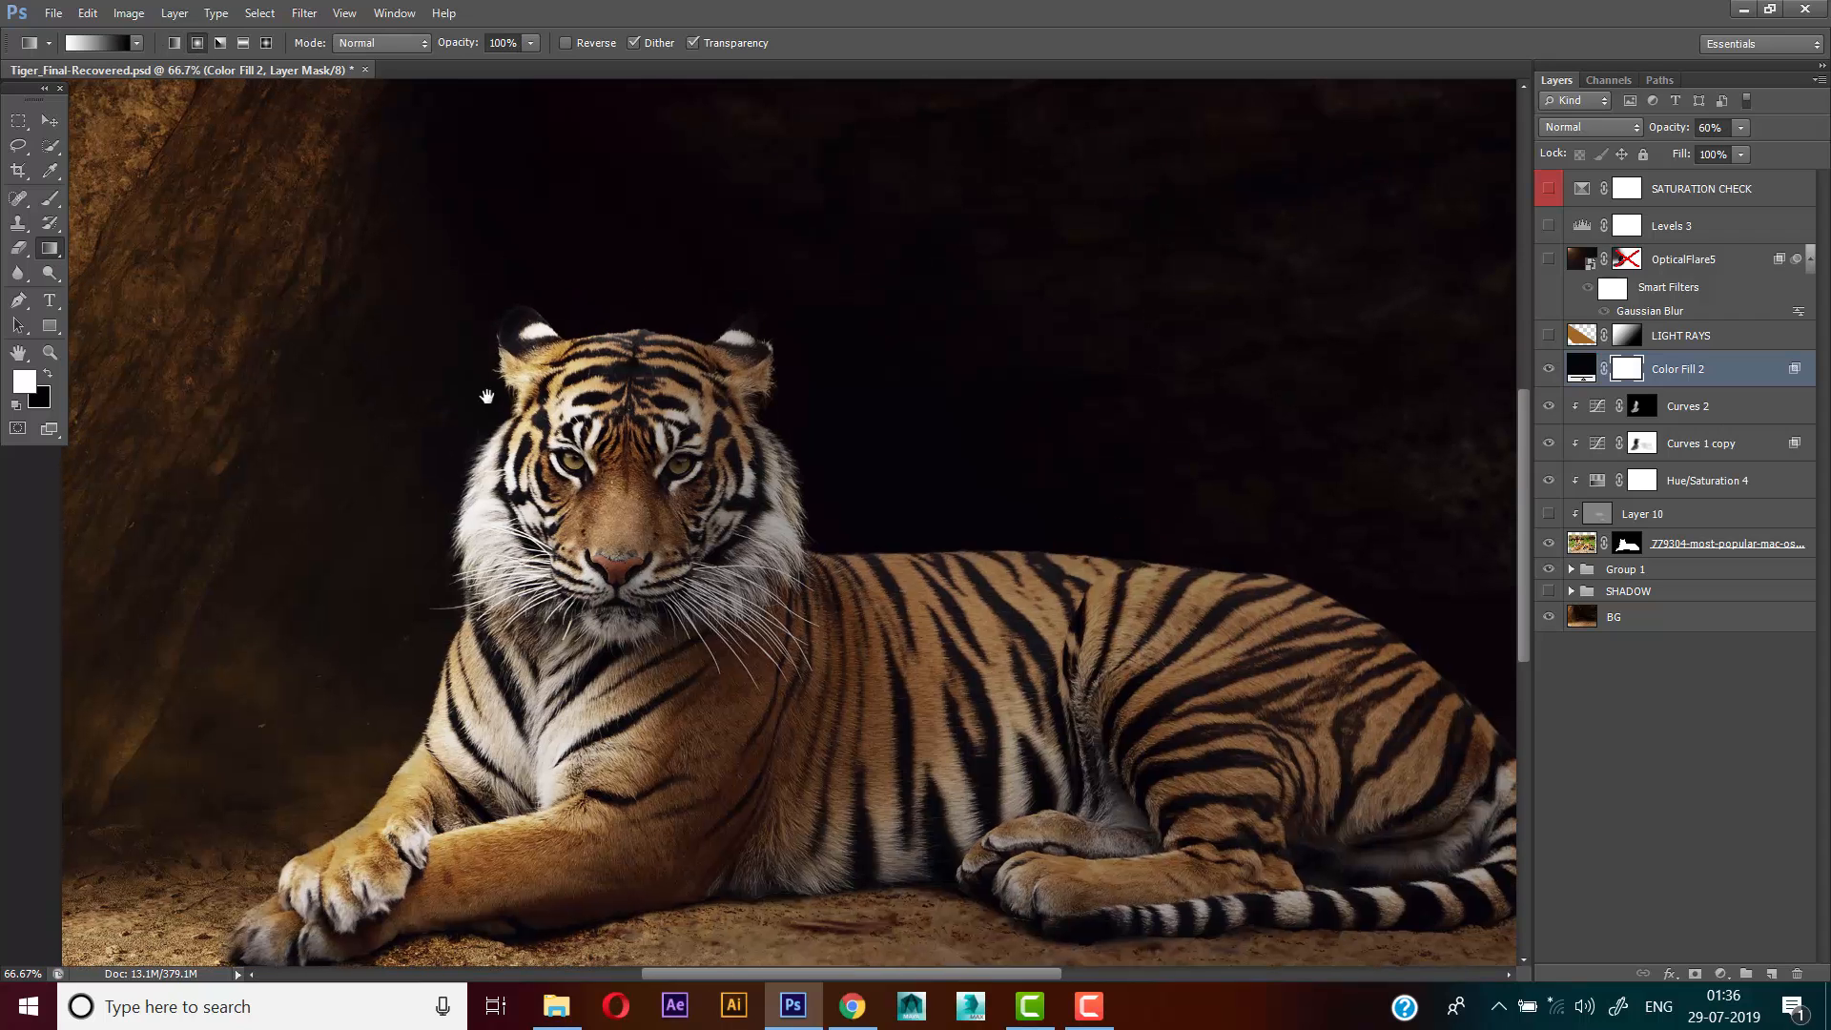
key("x")
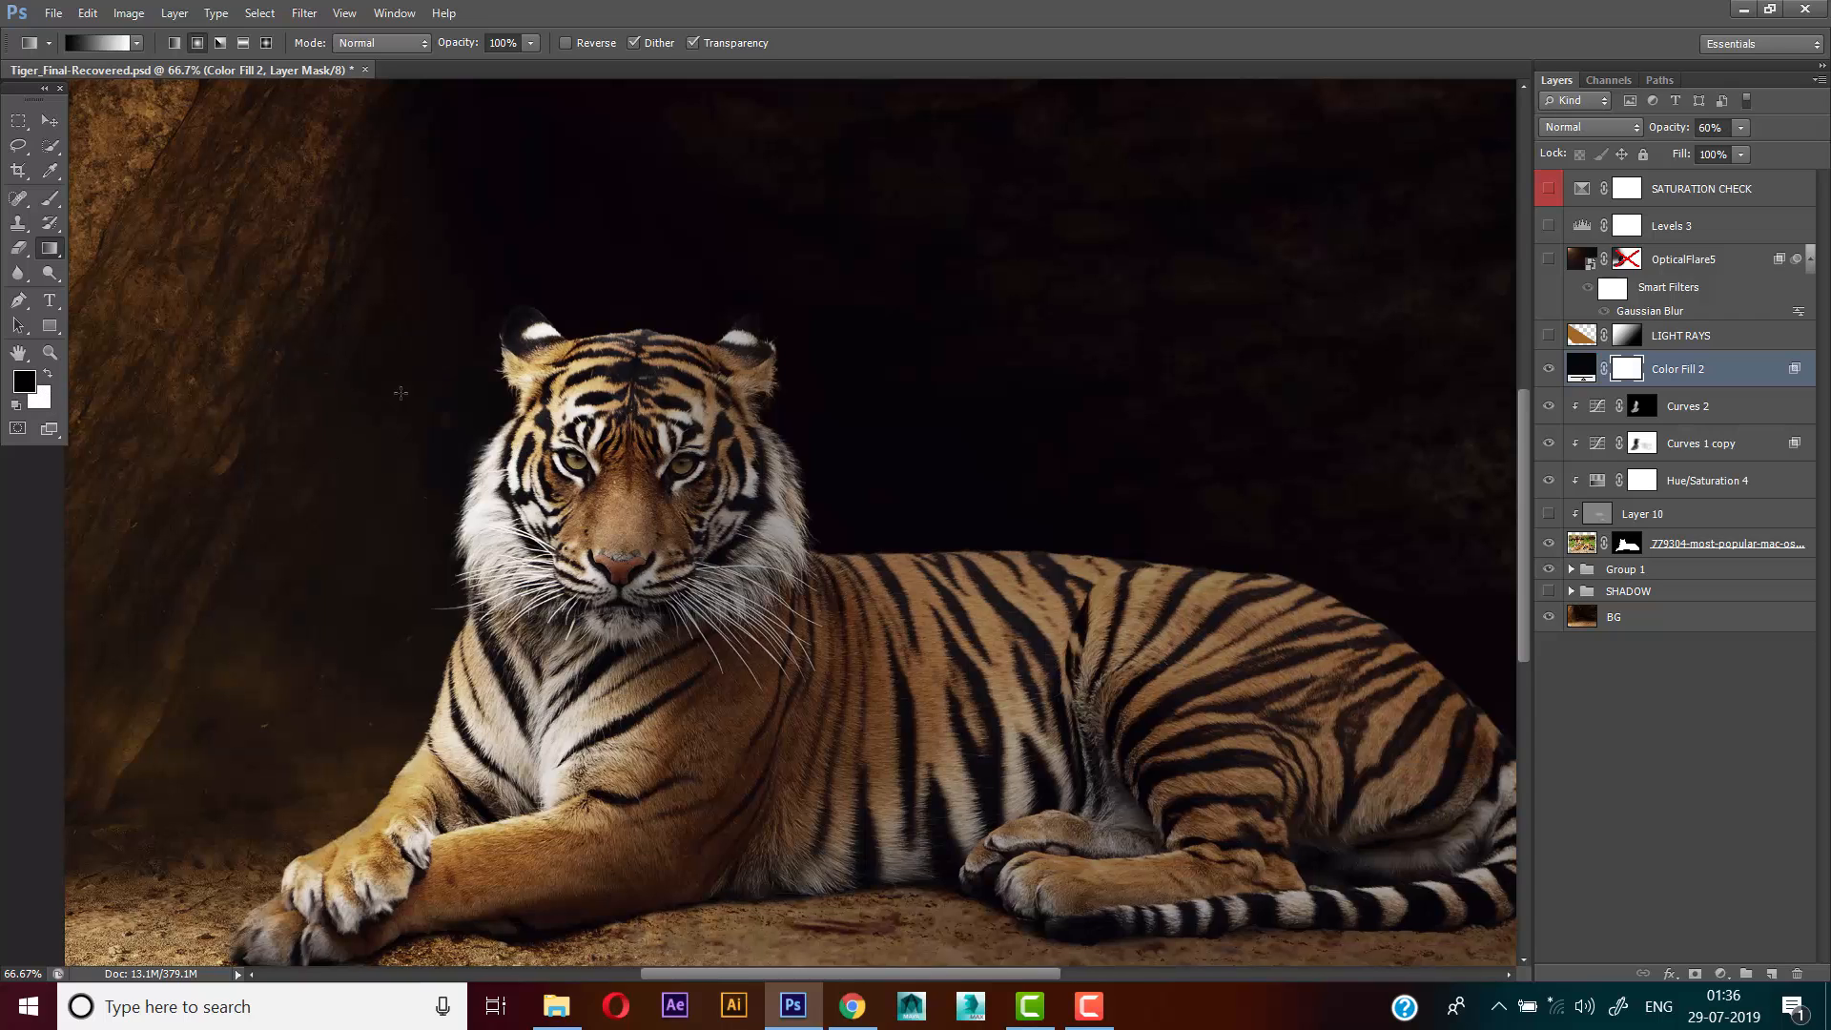
left_click_drag(371, 367, 1234, 708)
left_click_drag(1035, 660, 1141, 778)
left_click_drag(736, 656, 654, 573)
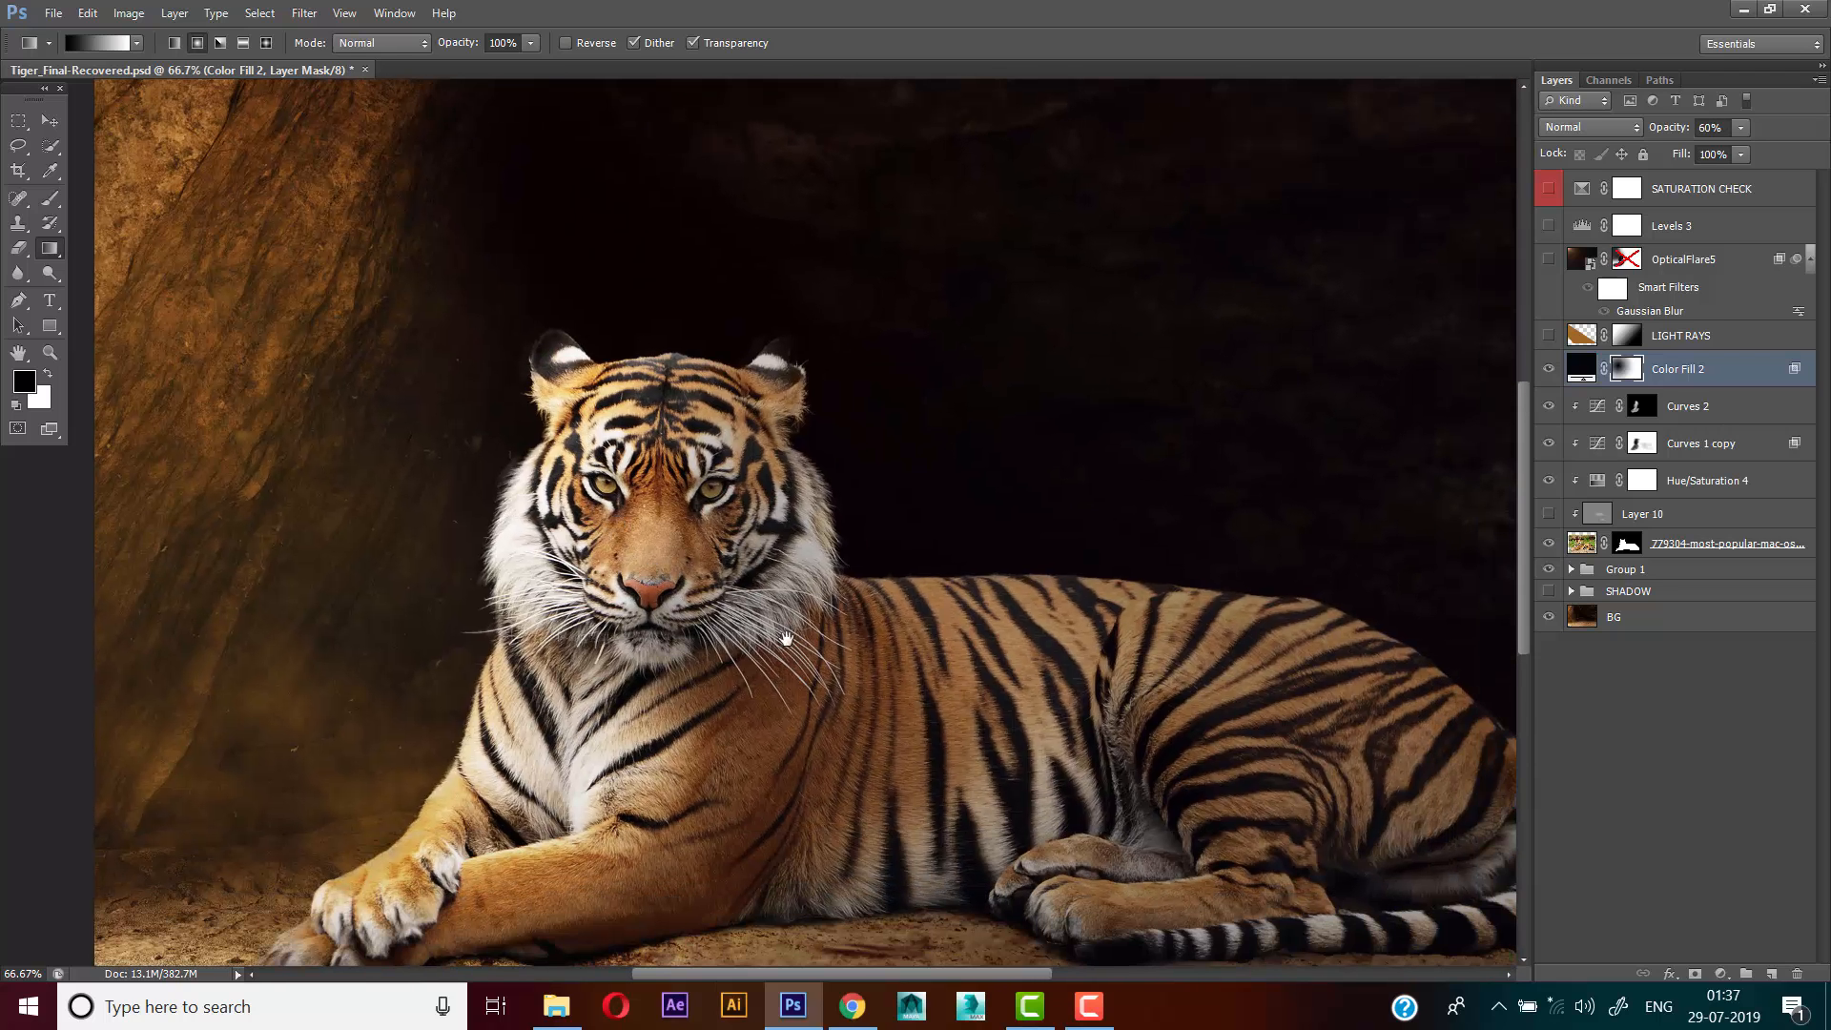
left_click_drag(787, 638, 727, 592)
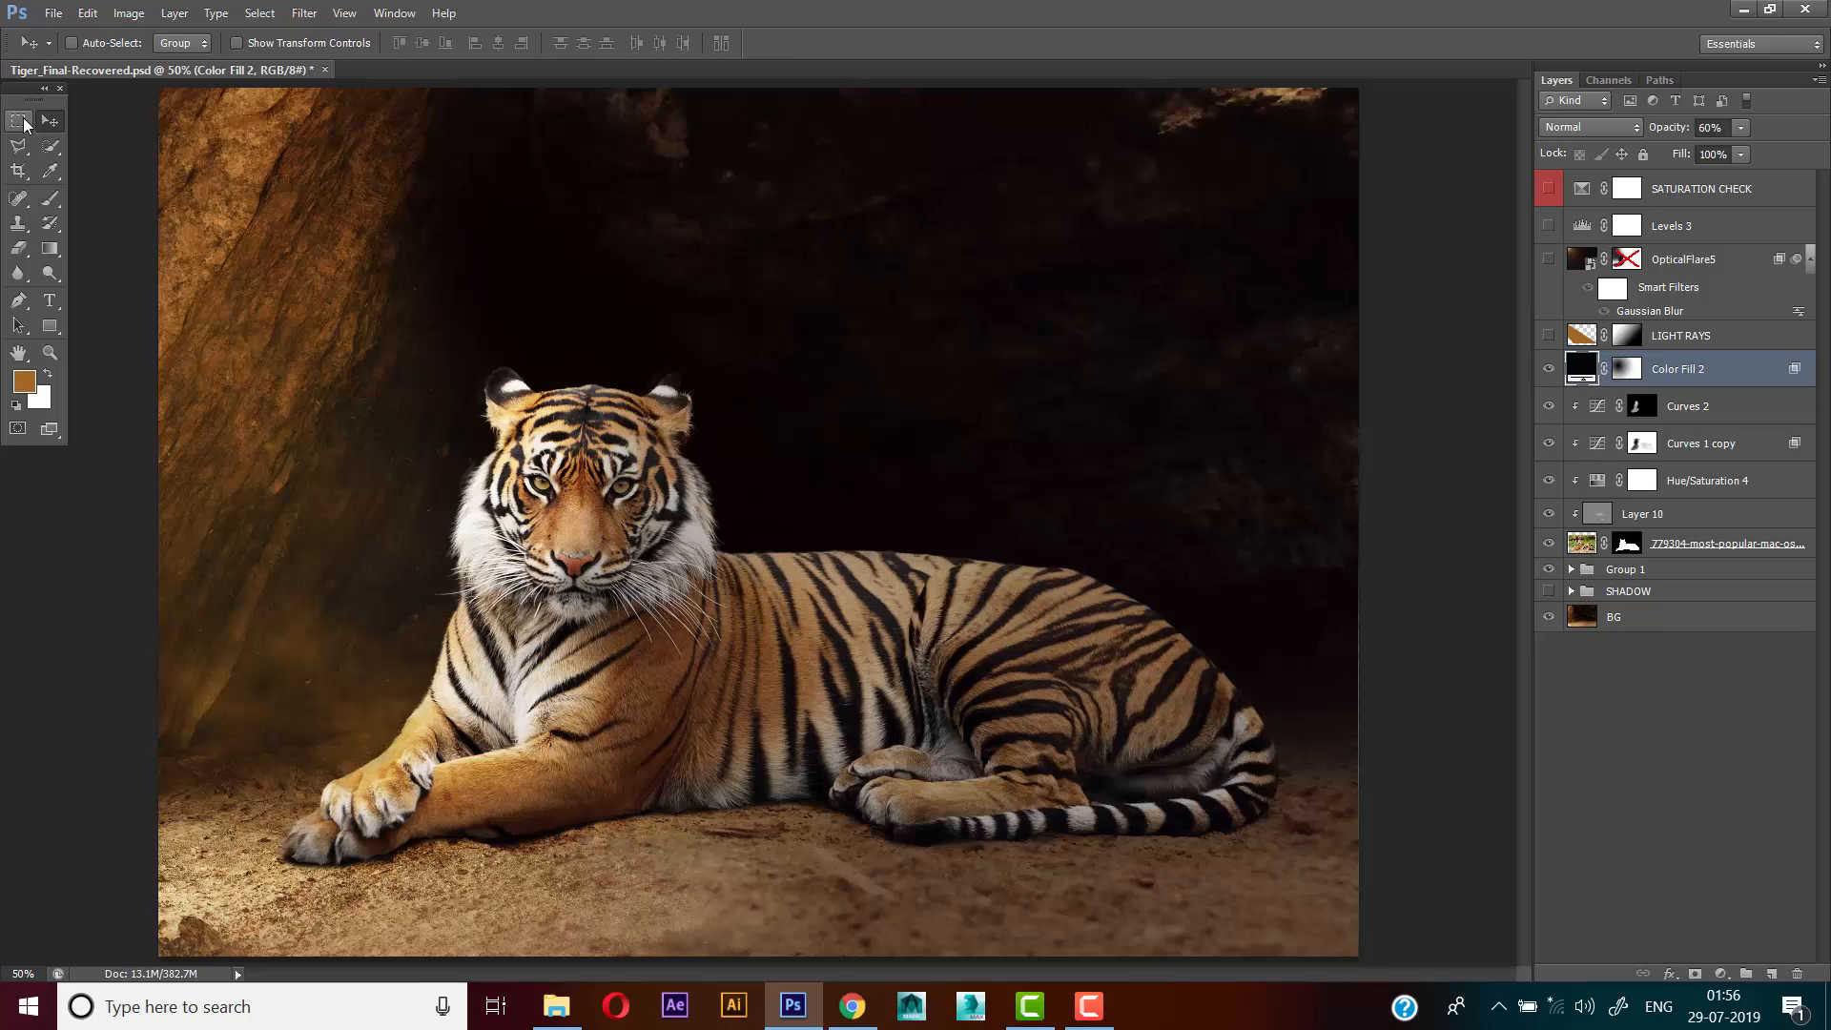
Preview the LIGHT RAYS layer, hide it again, and add a new empty layer above it
left_click(30, 123)
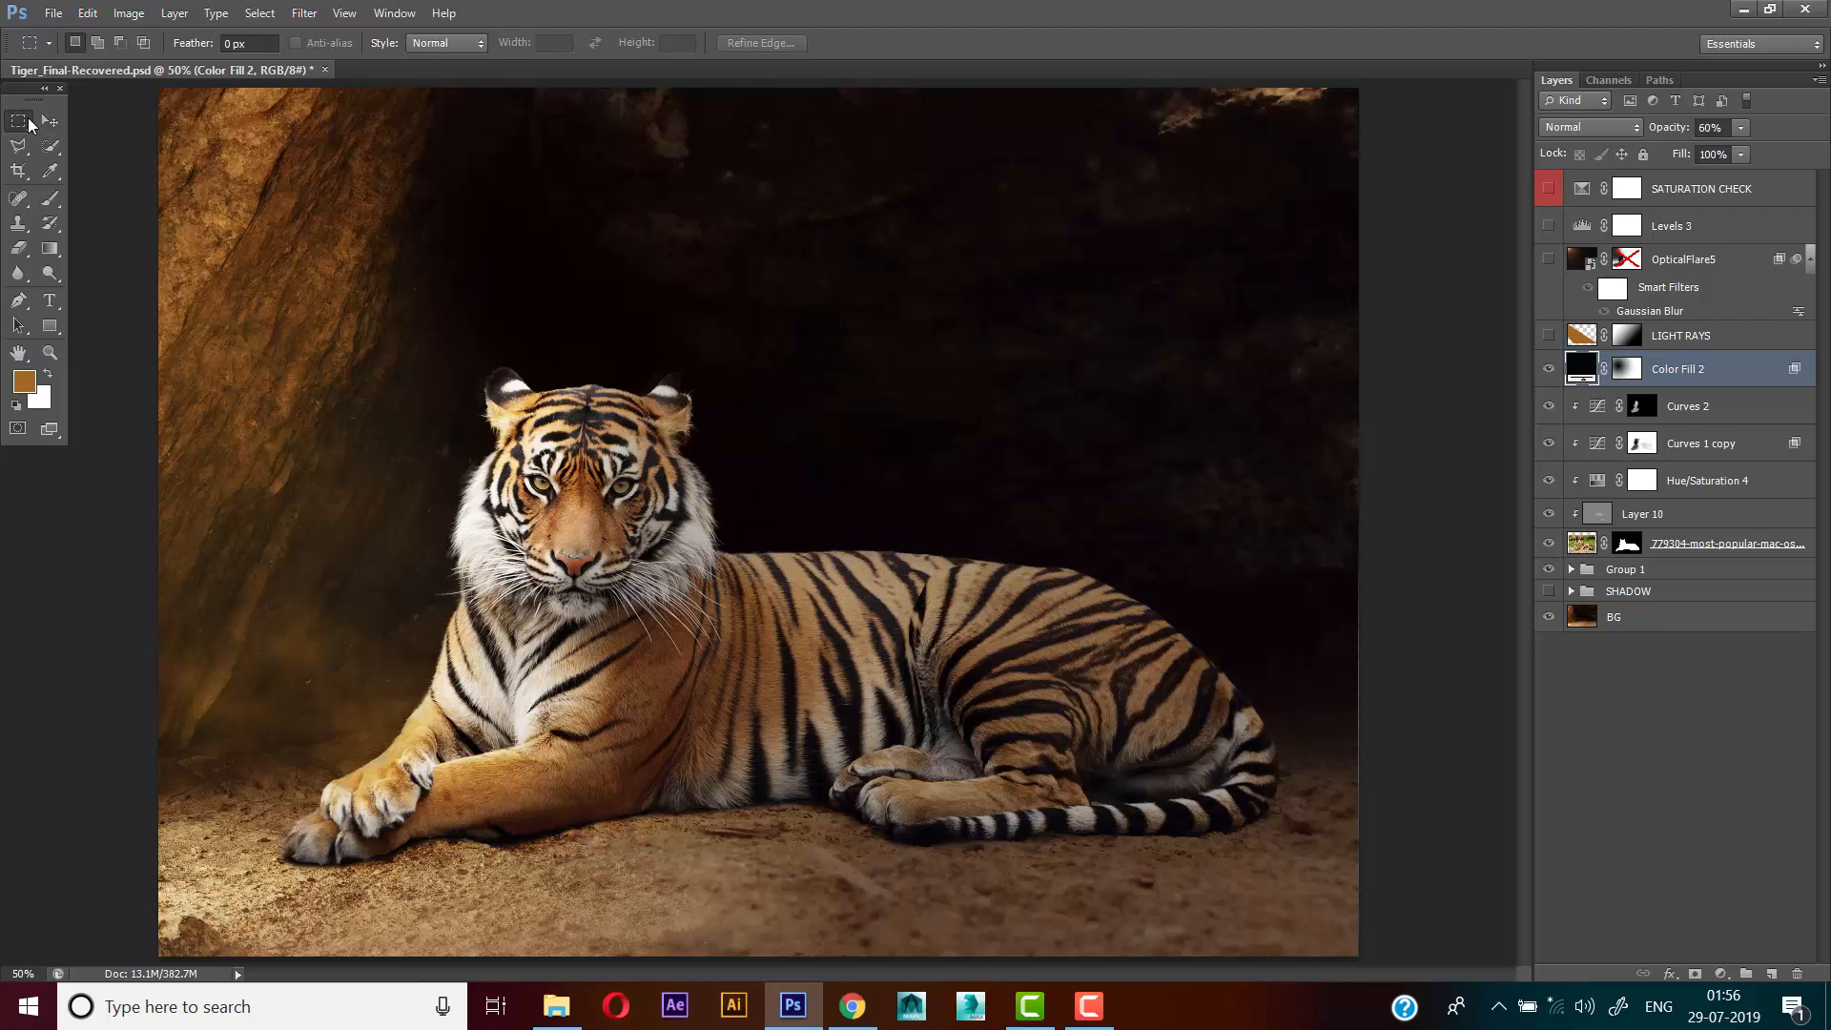
left_click(49, 120)
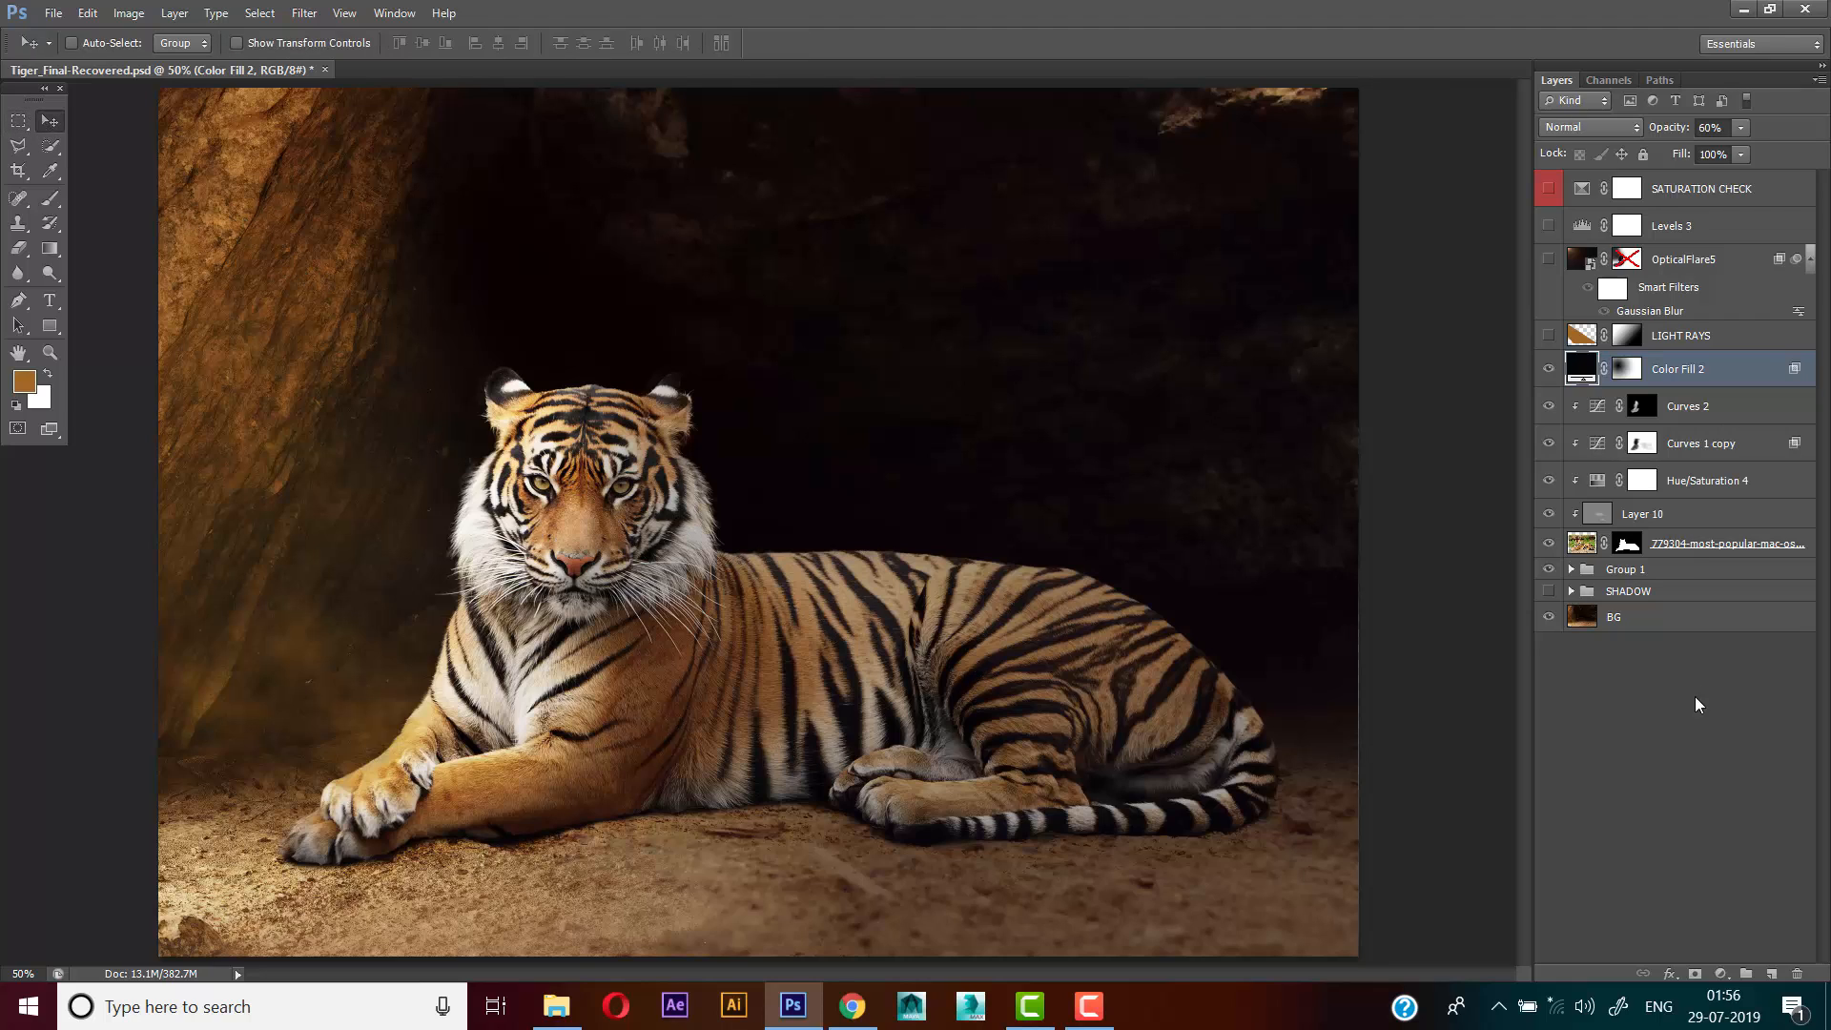
left_click(1688, 336)
left_click(1548, 336)
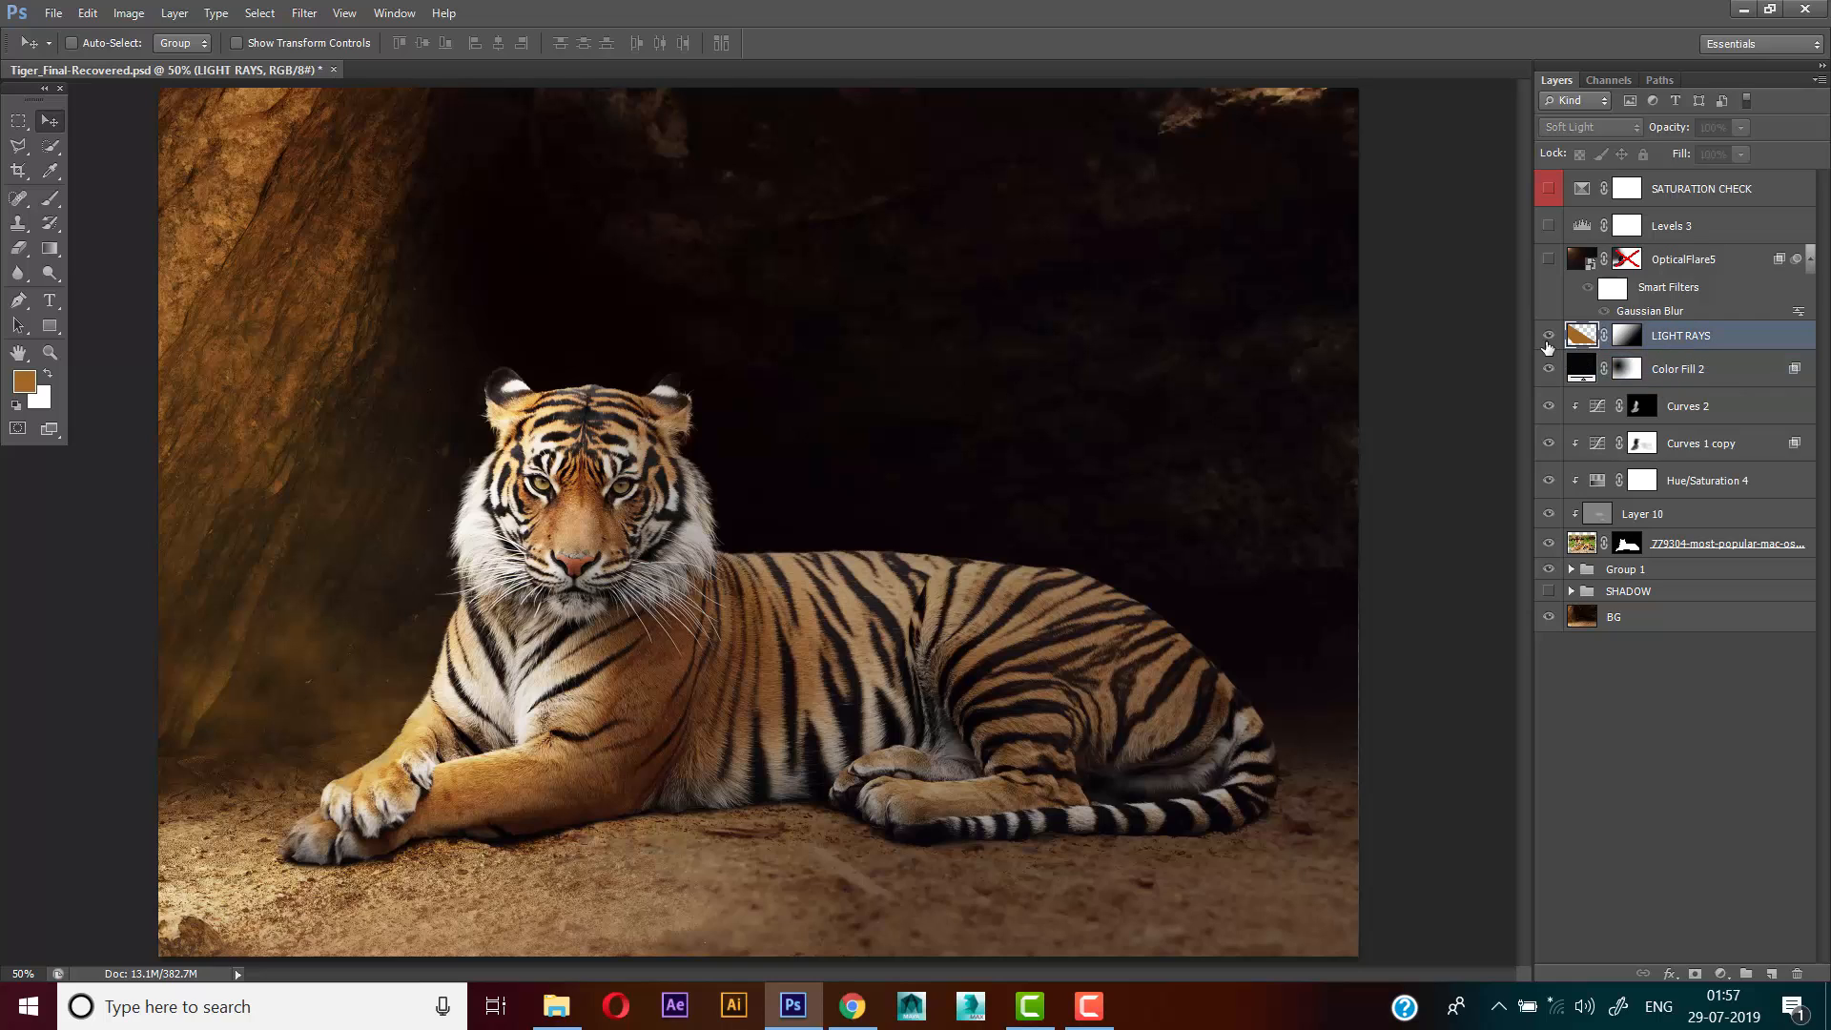
left_click(1548, 335)
left_click(1770, 972)
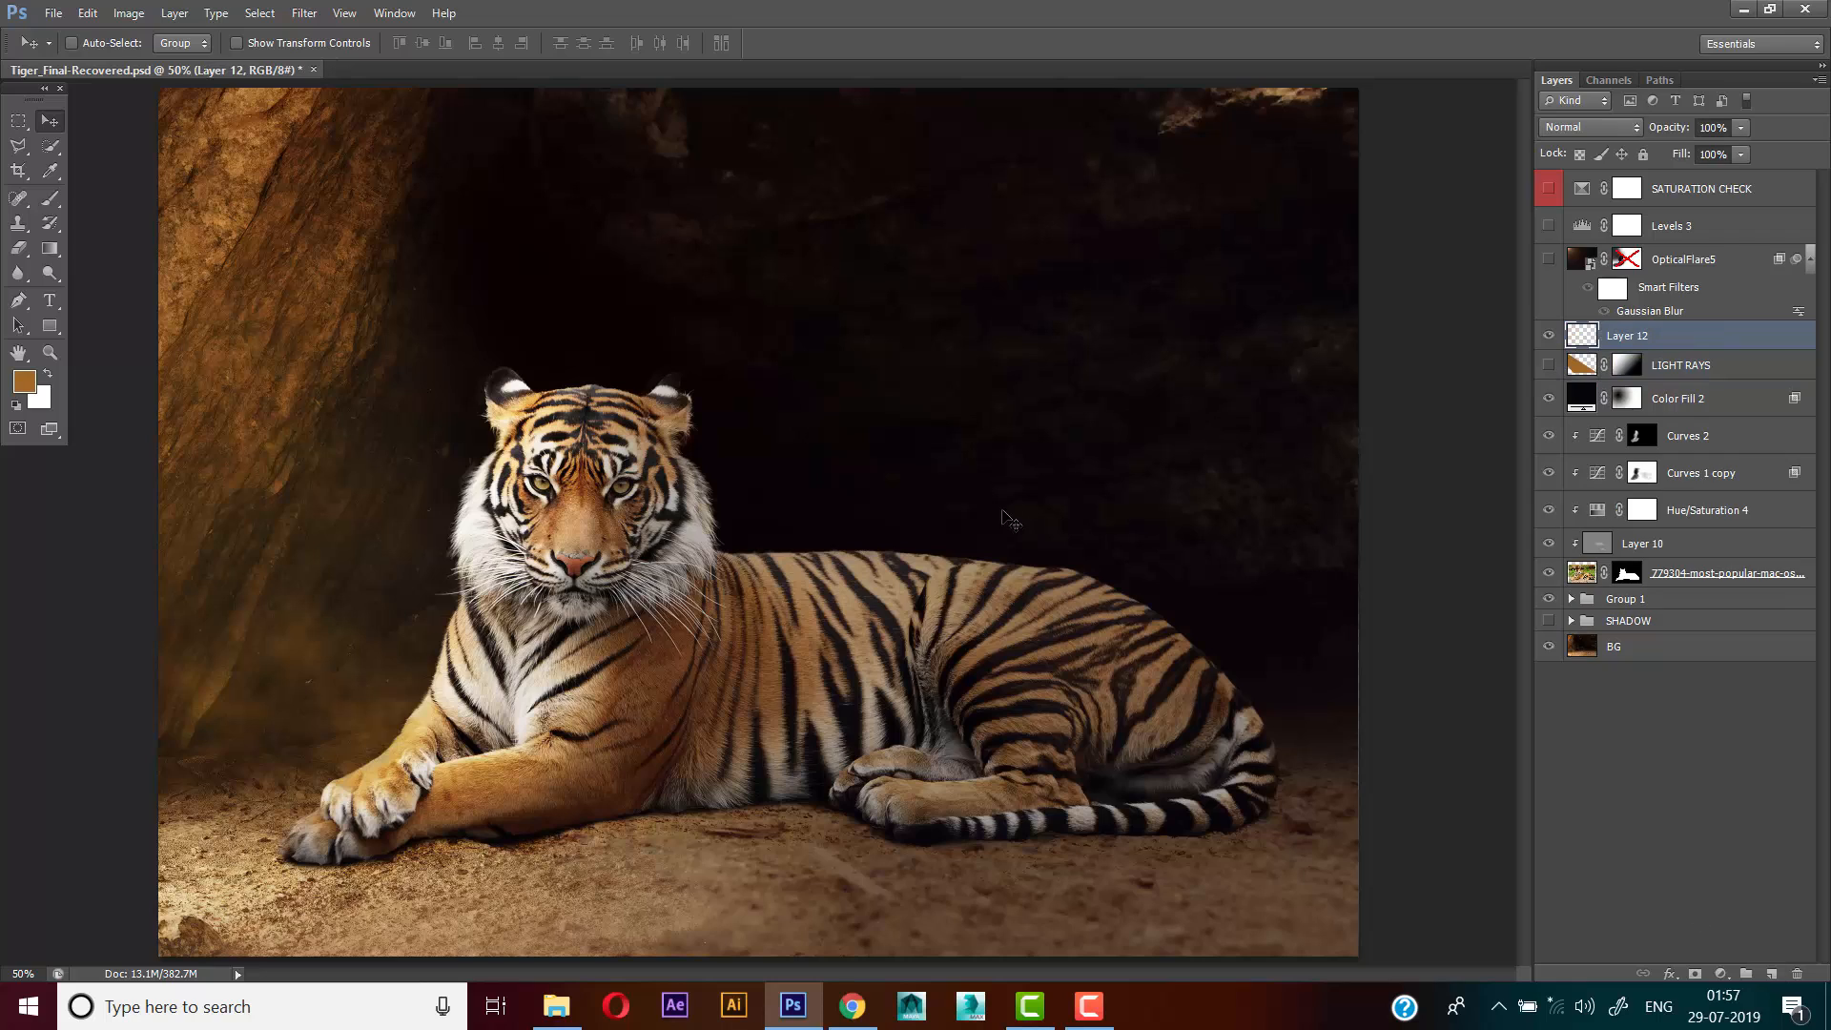
Outline a diagonal light-beam selection from the upper rock wall across the tiger to the tail with the Polygonal Lasso
right_click(18, 145)
left_click(86, 167)
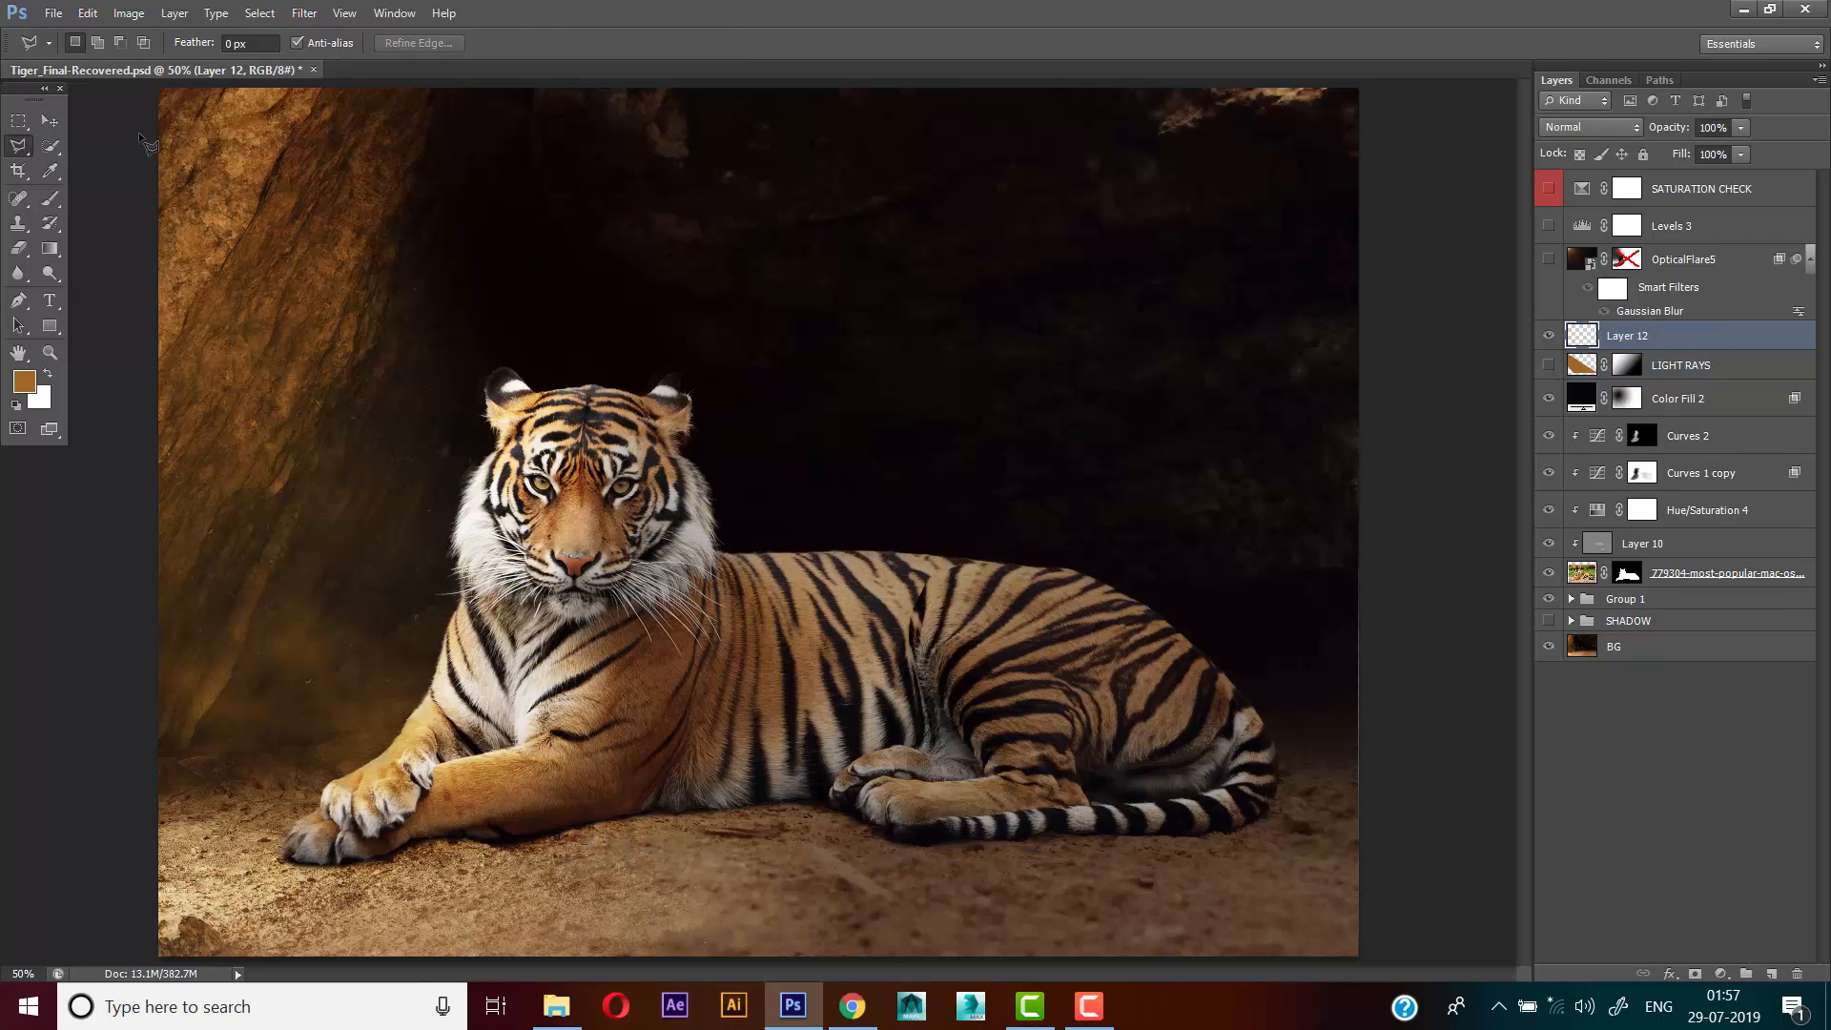
left_click(142, 133)
left_click(1219, 799)
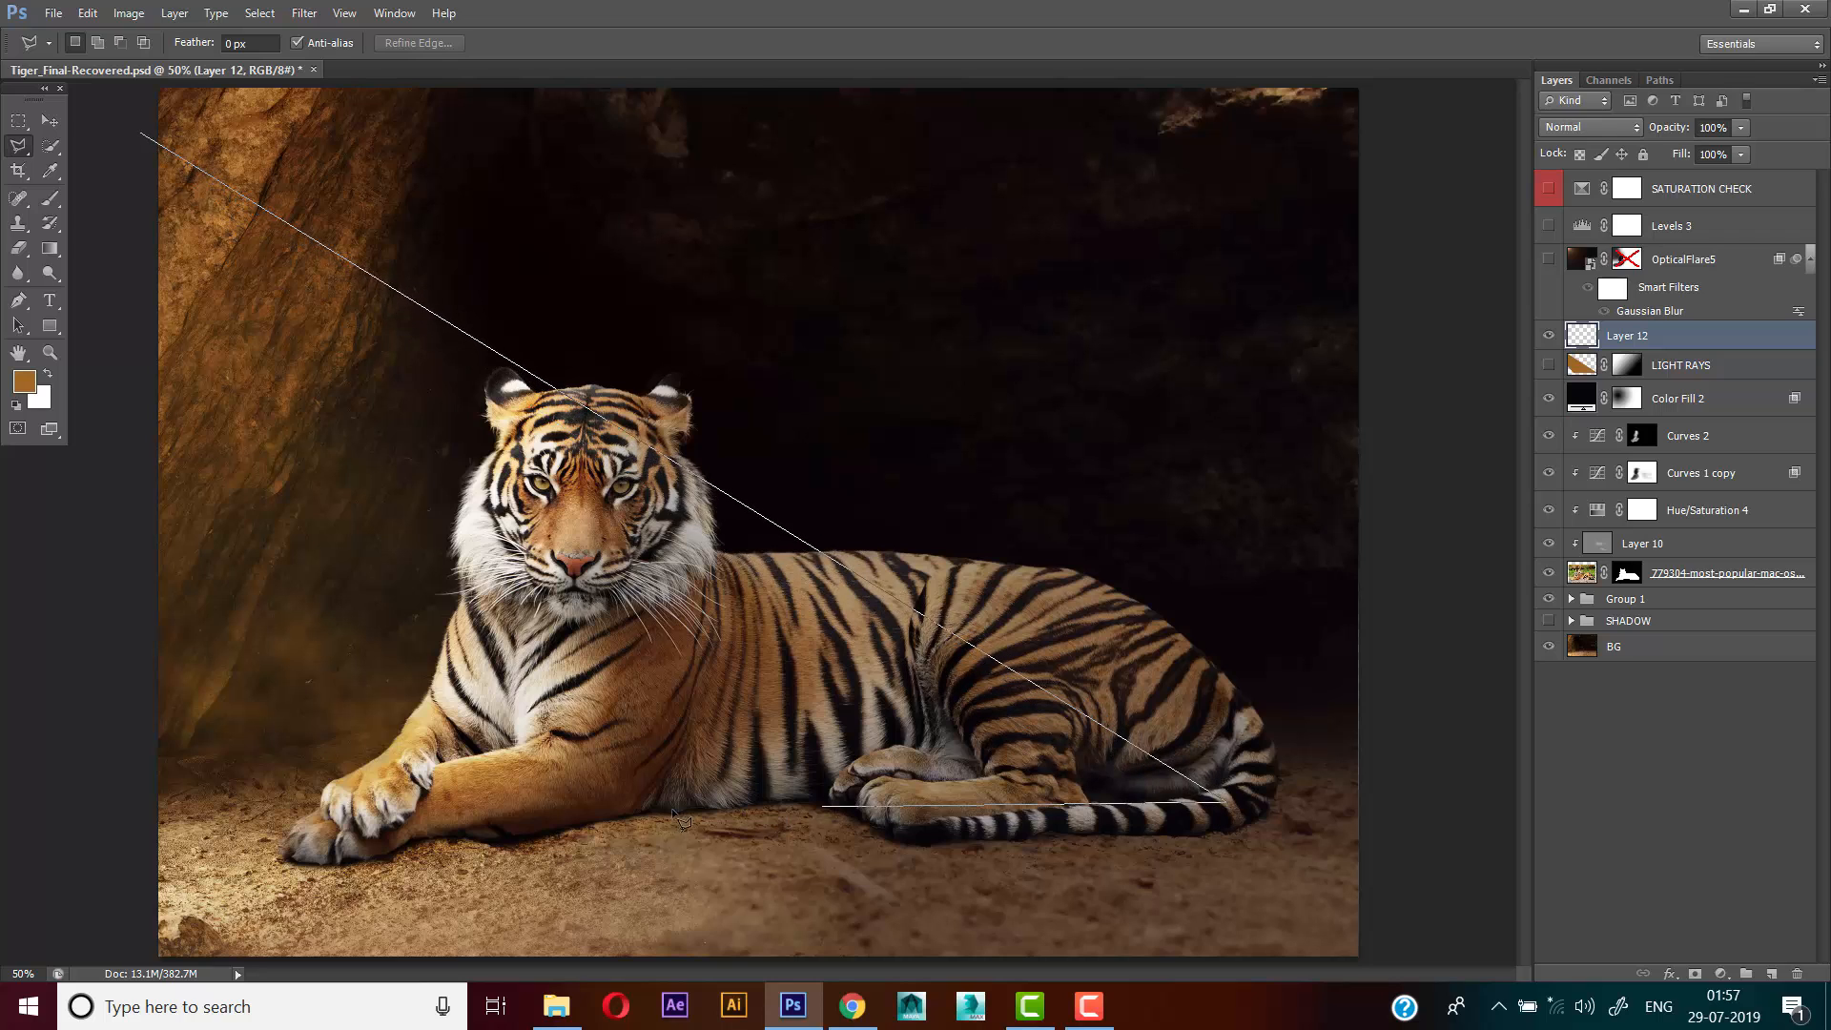
left_click(605, 822)
left_click(122, 573)
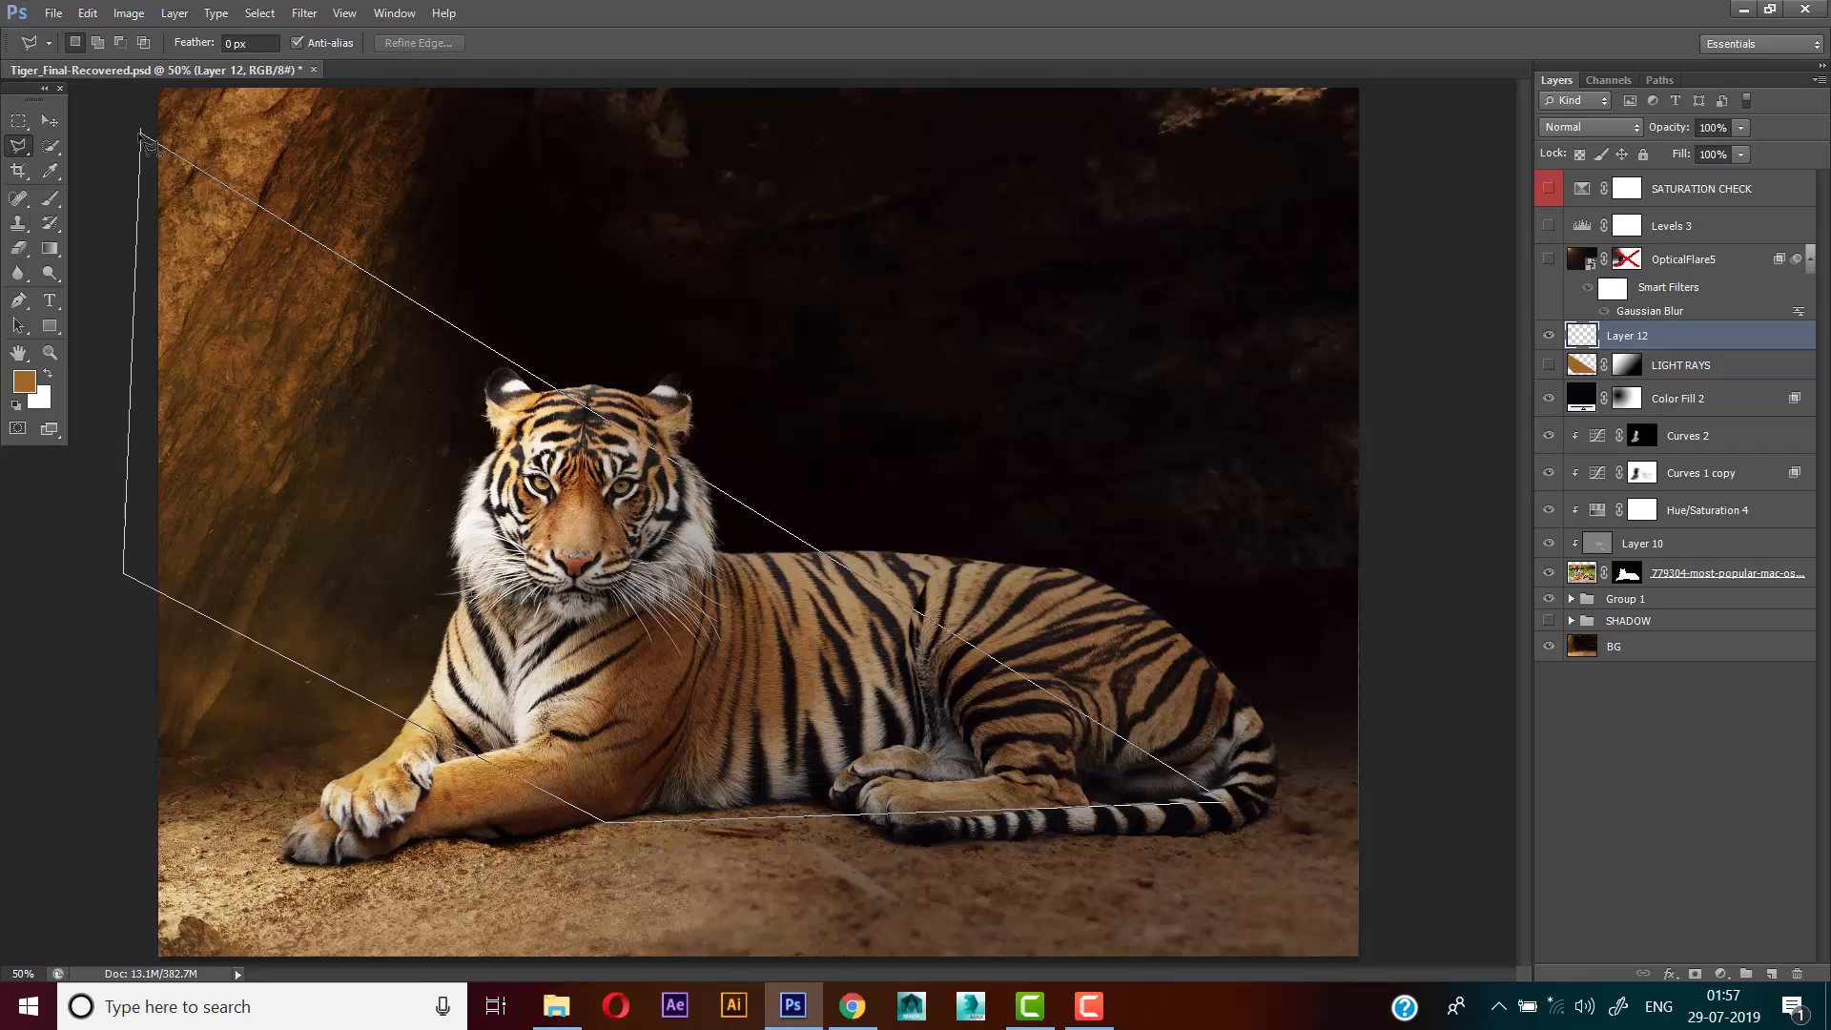
left_click(141, 133)
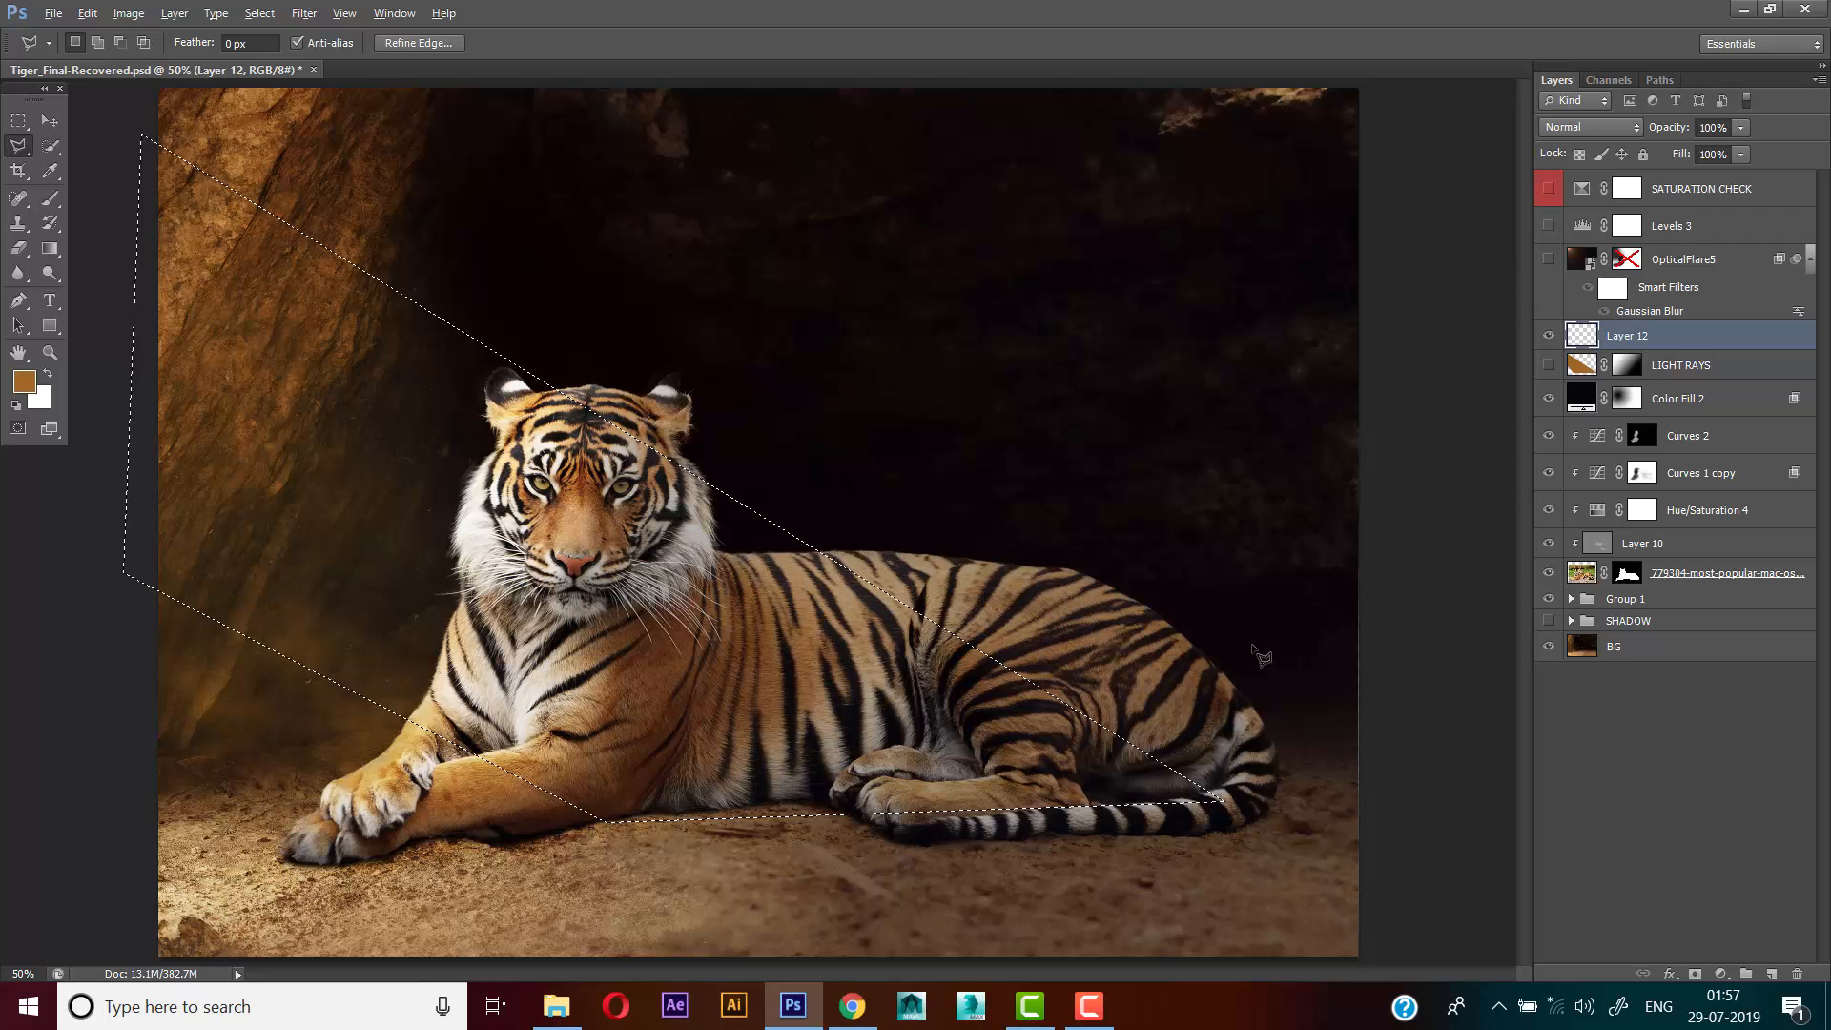
Fill the beam selection with the orange-brown foreground colour, deselect, and set the layer's blend mode to Soft Light
key("alt")
key("alt+BackSpace")
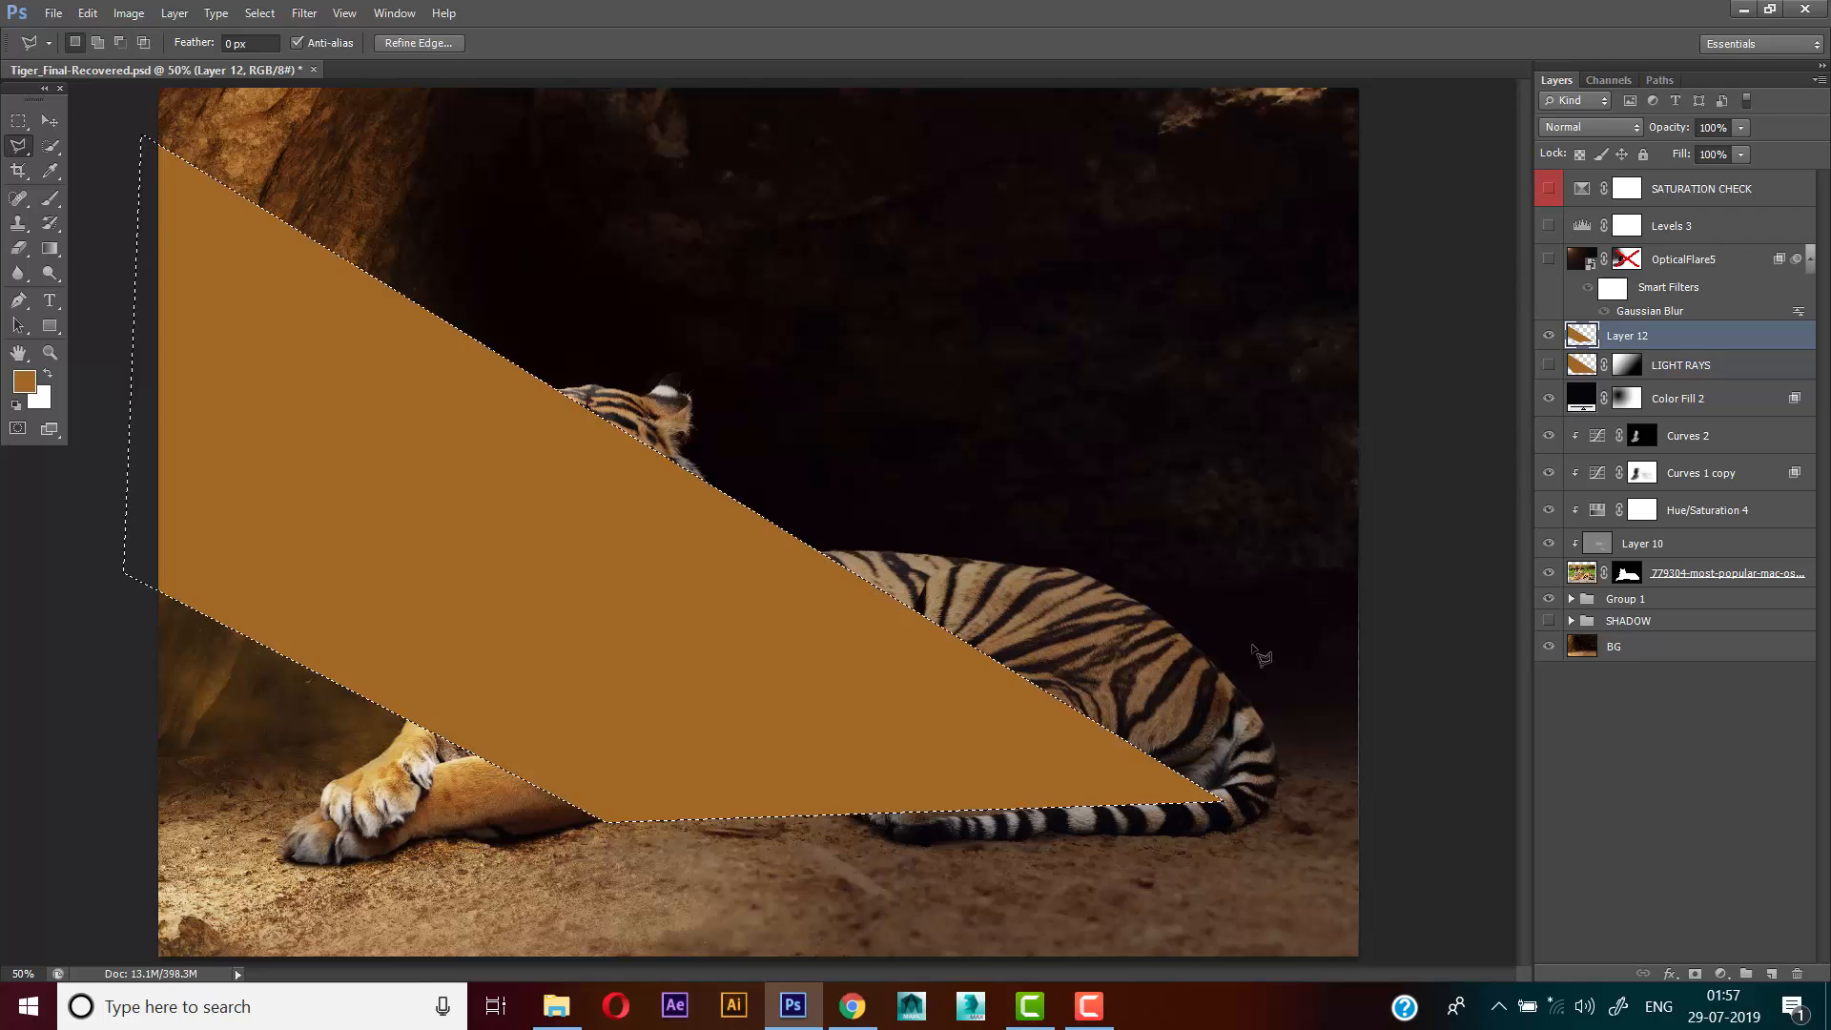
key("ctrl+d")
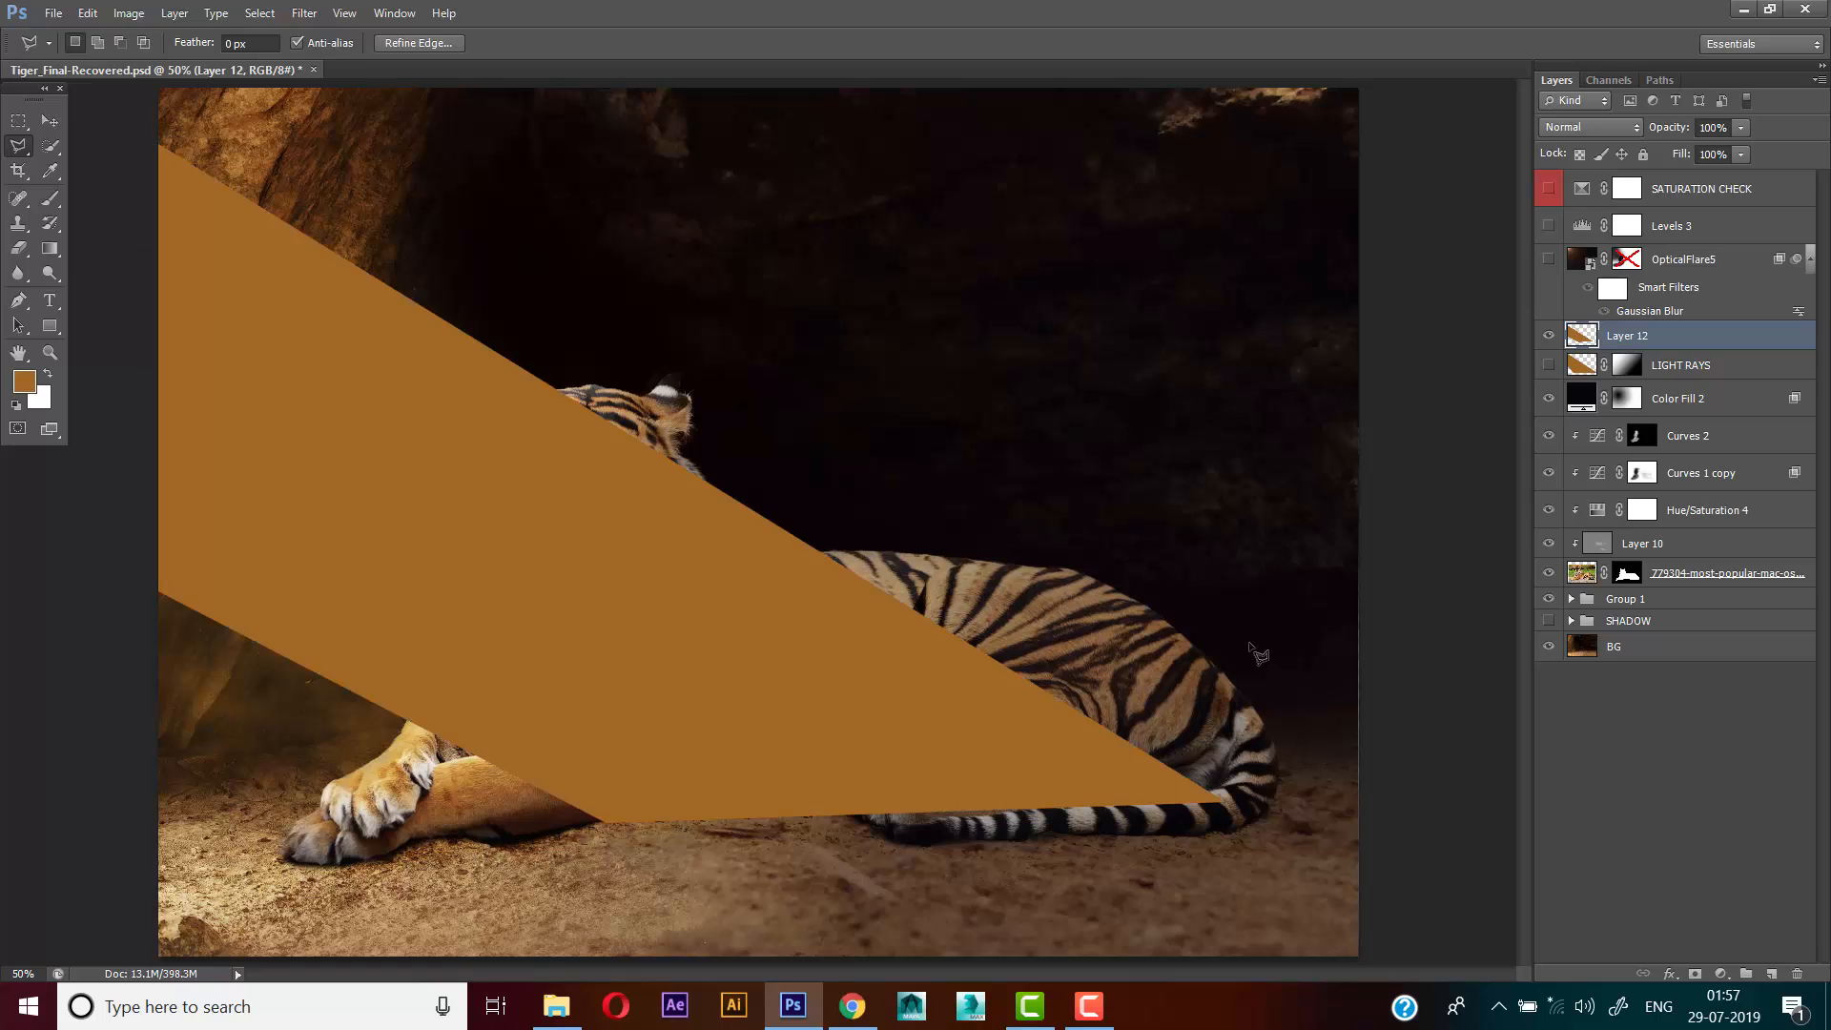
left_click(1591, 127)
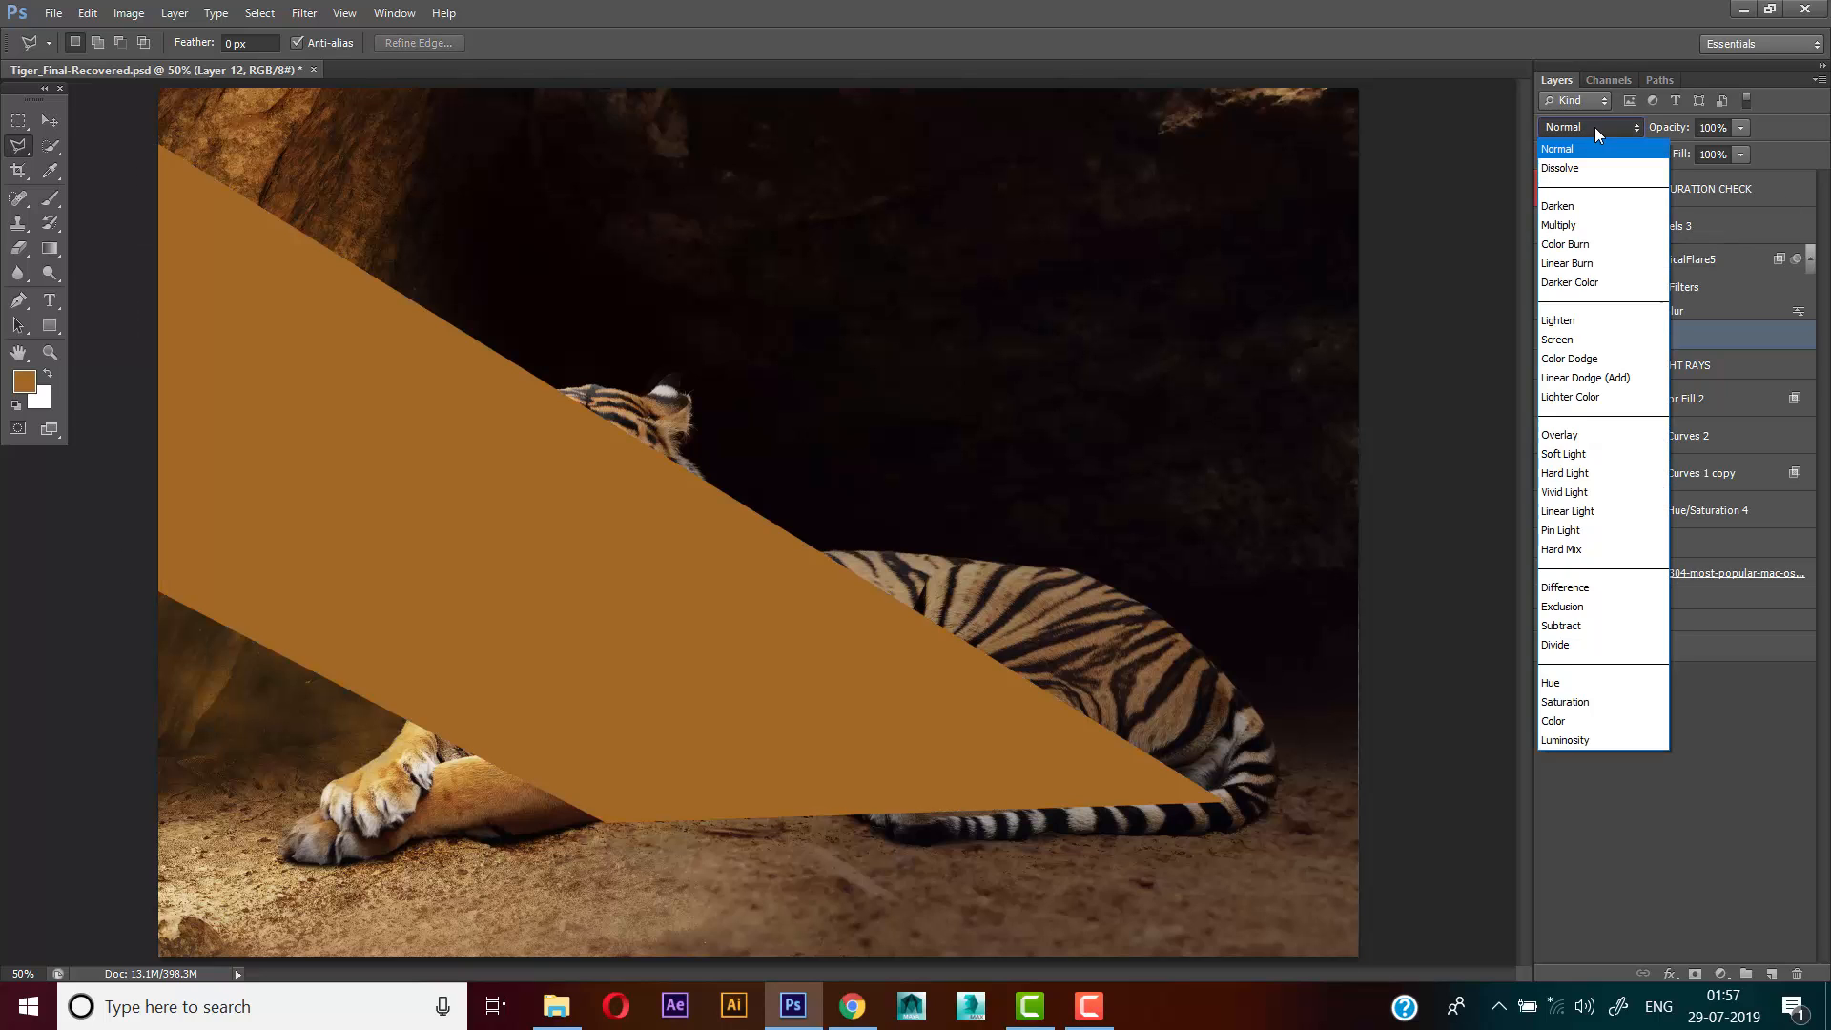
left_click(1573, 461)
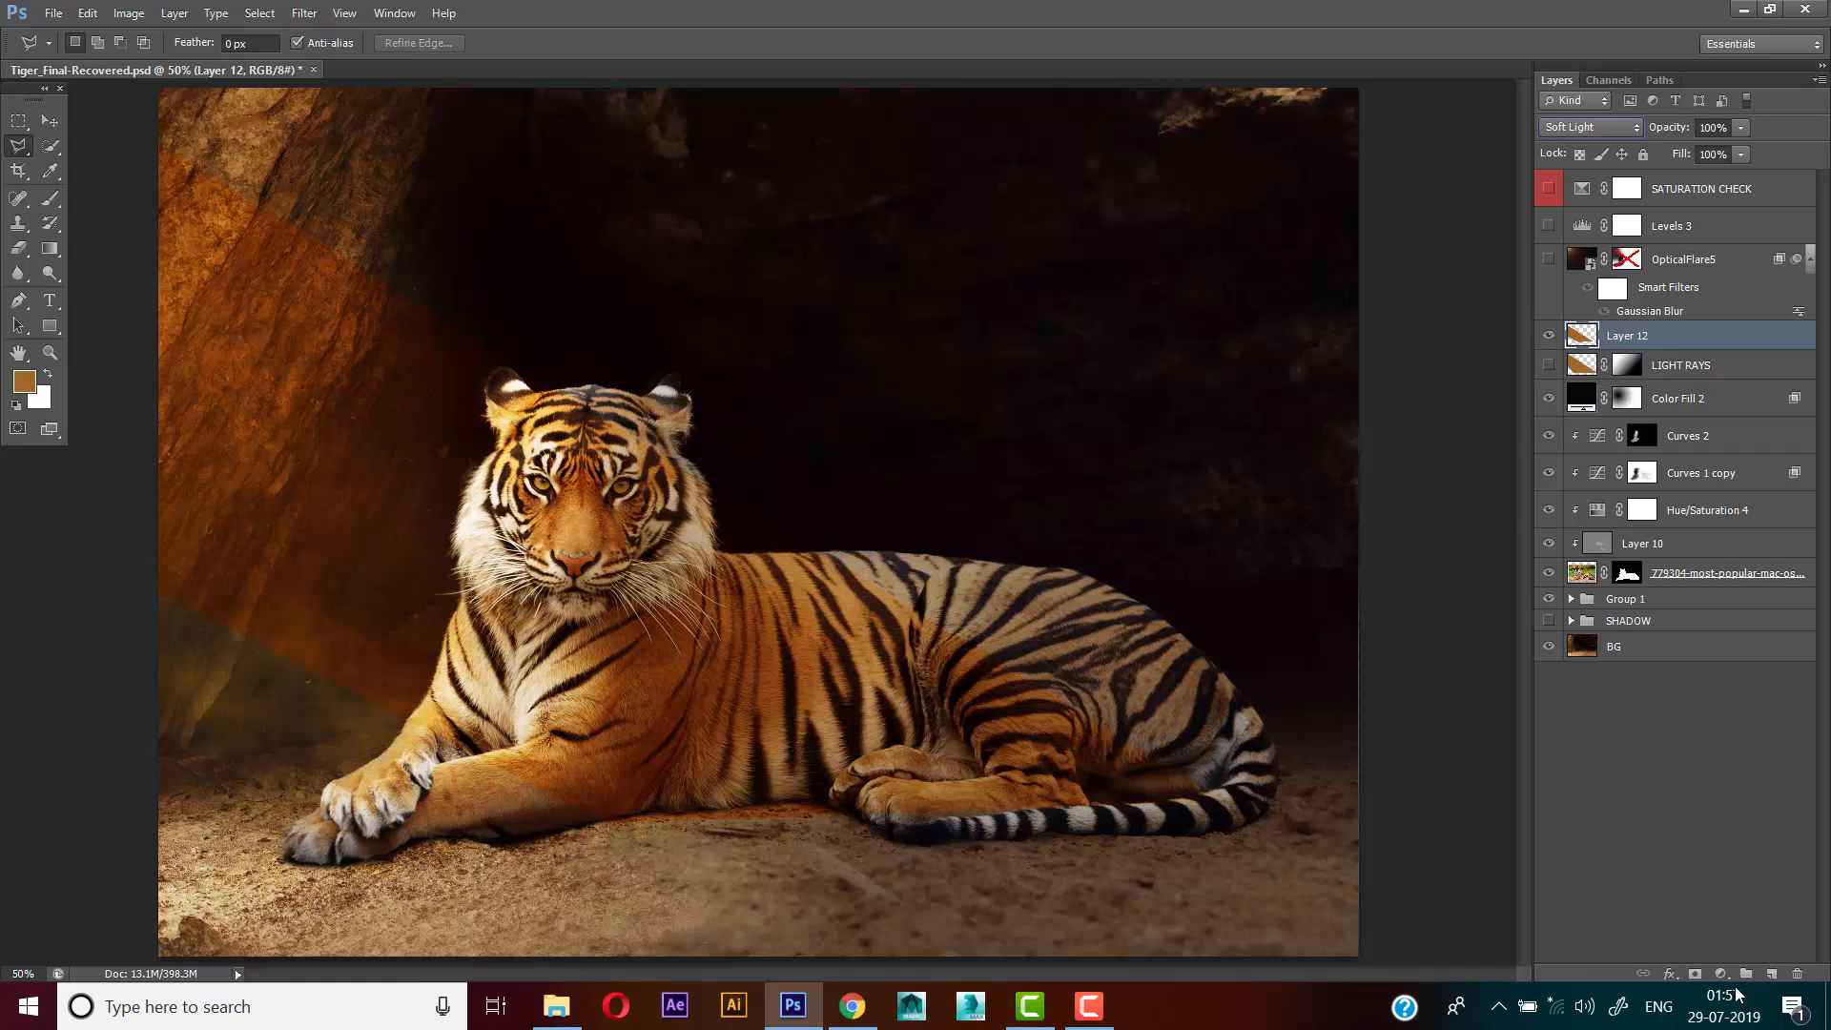
Add a mask to Layer 12 and fade the beam with a linear black-to-white gradient from the tiger's body up to the rock wall
left_click(1694, 974)
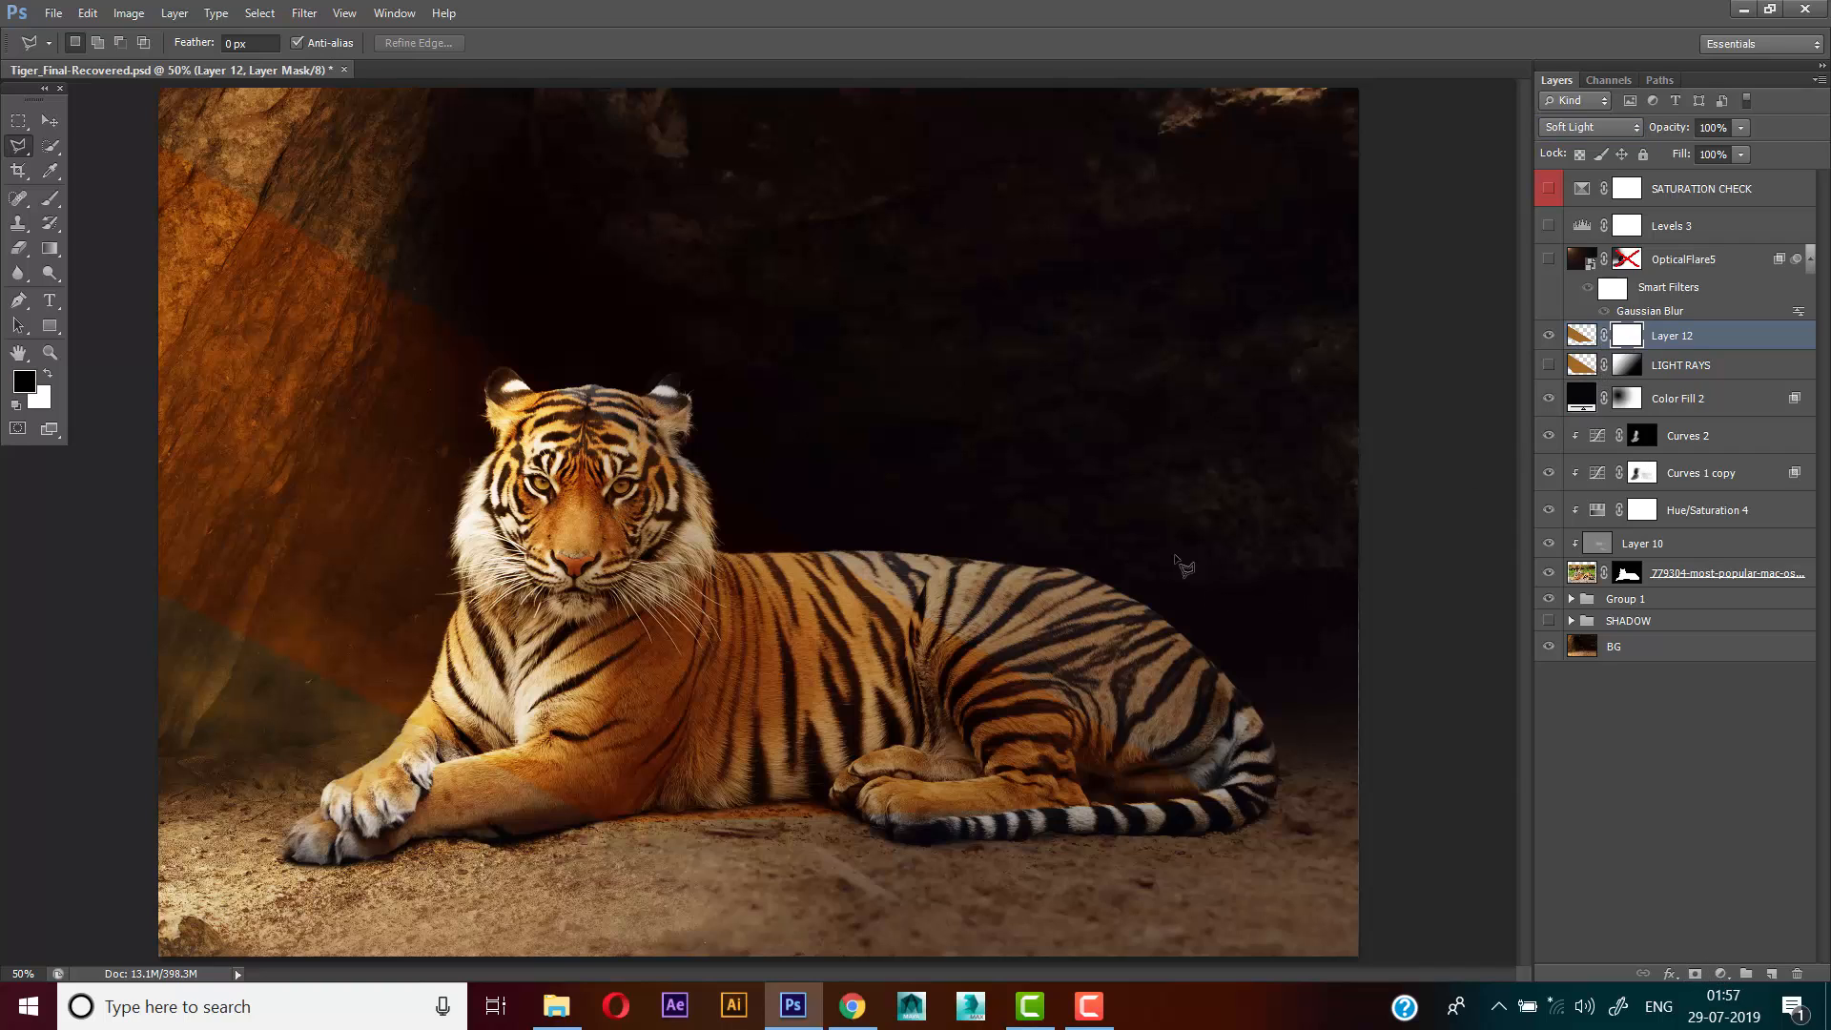
left_click(51, 254)
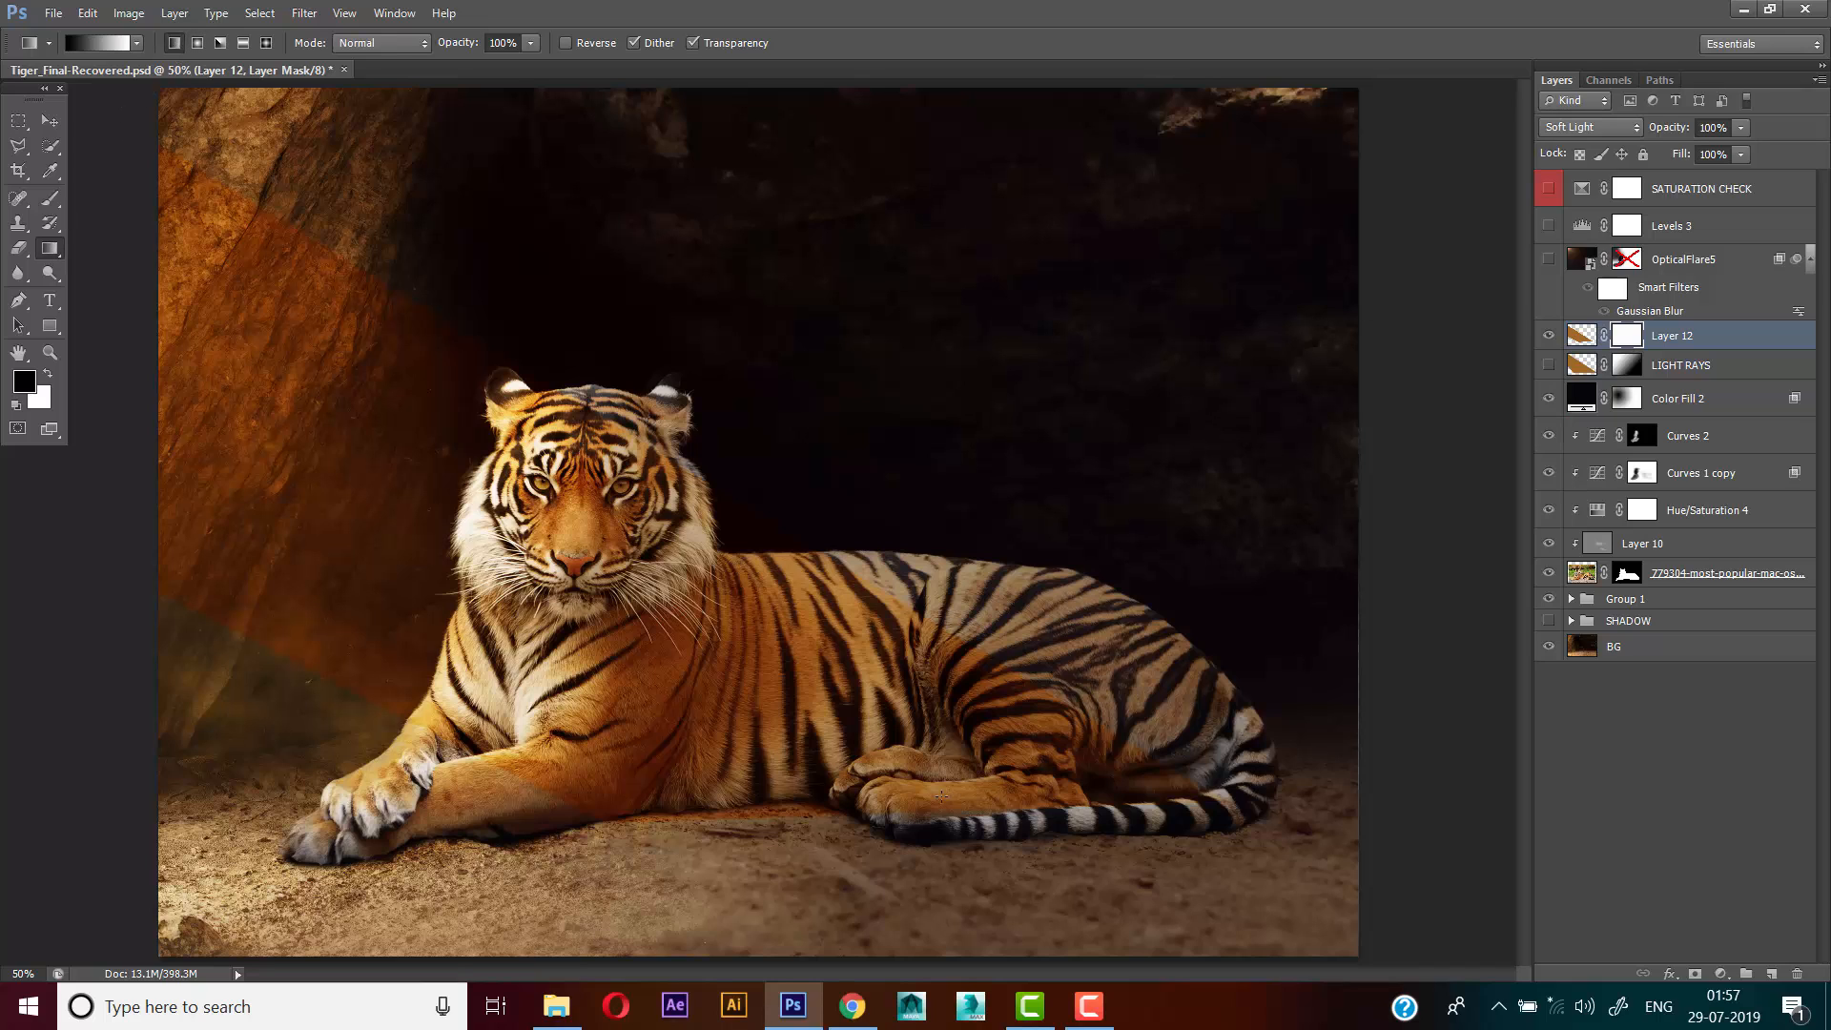
left_click_drag(1097, 922, 254, 401)
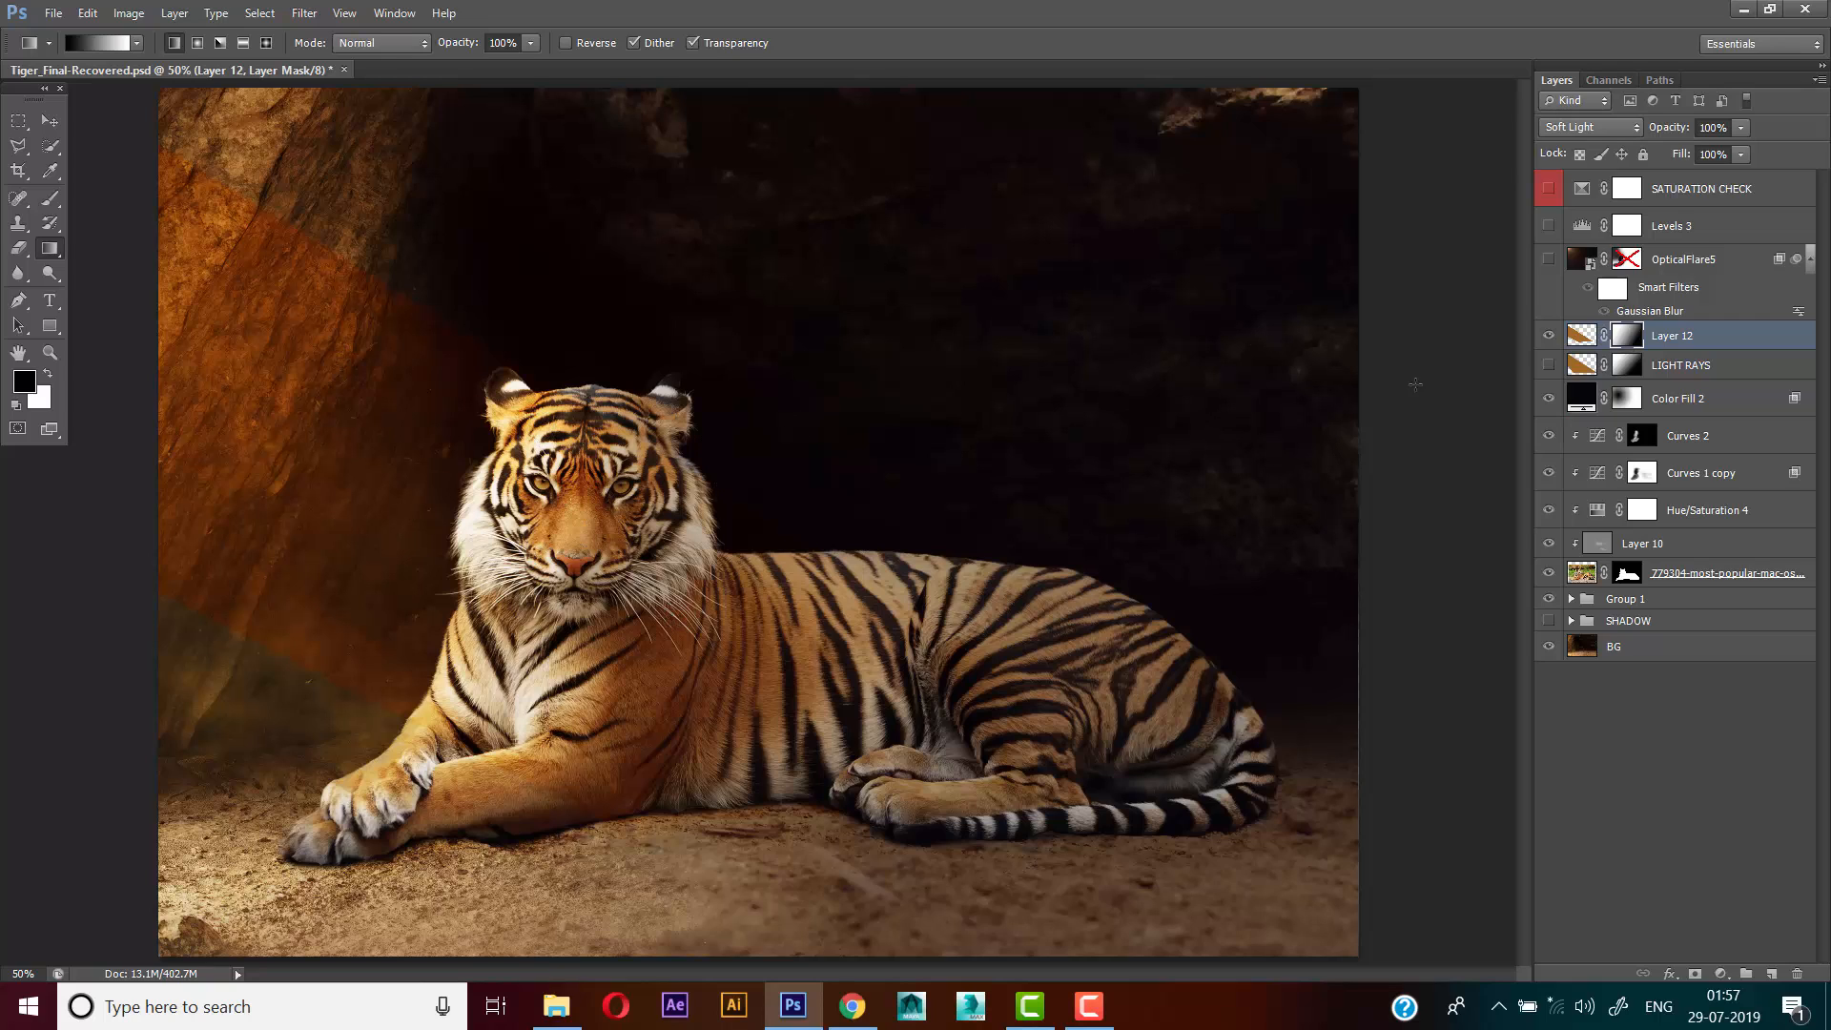
left_click_drag(645, 695, 234, 386)
Soften the edges of the beam on Layer 12 with a Gaussian Blur of about 5 pixels
left_click(1580, 335)
left_click(305, 12)
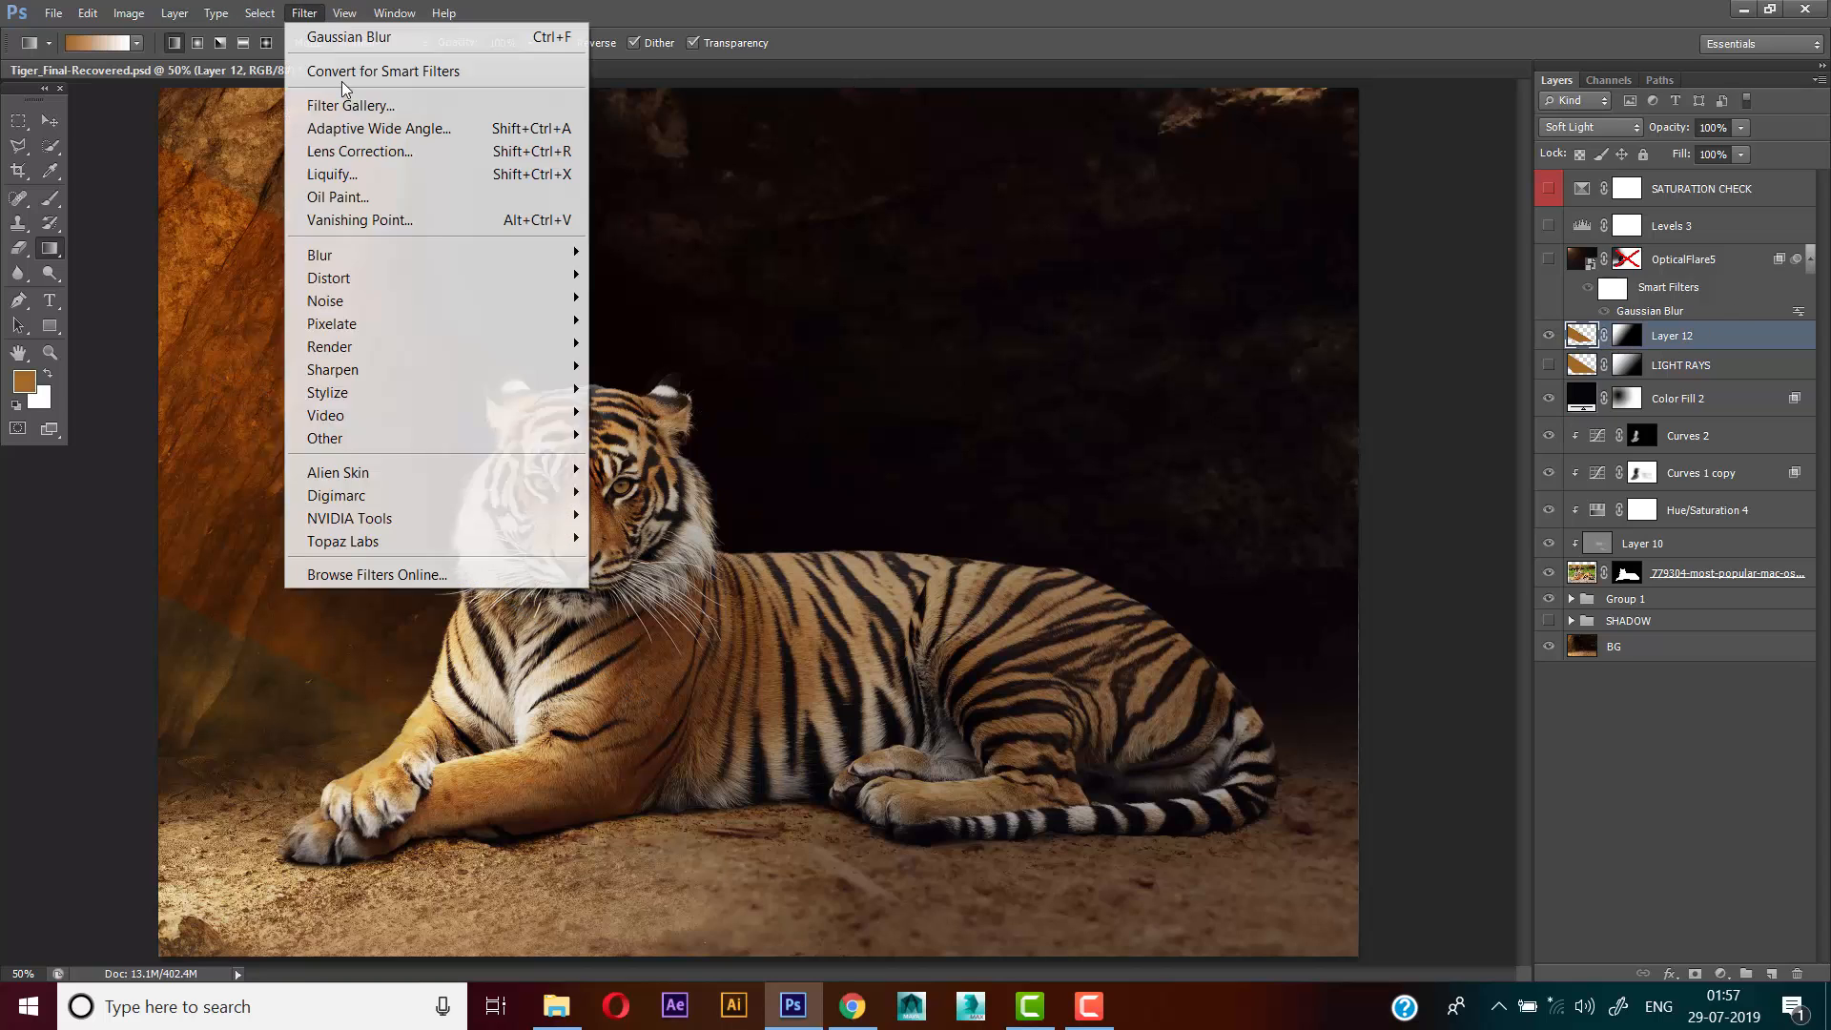
mouse_move(496, 254)
left_click(696, 426)
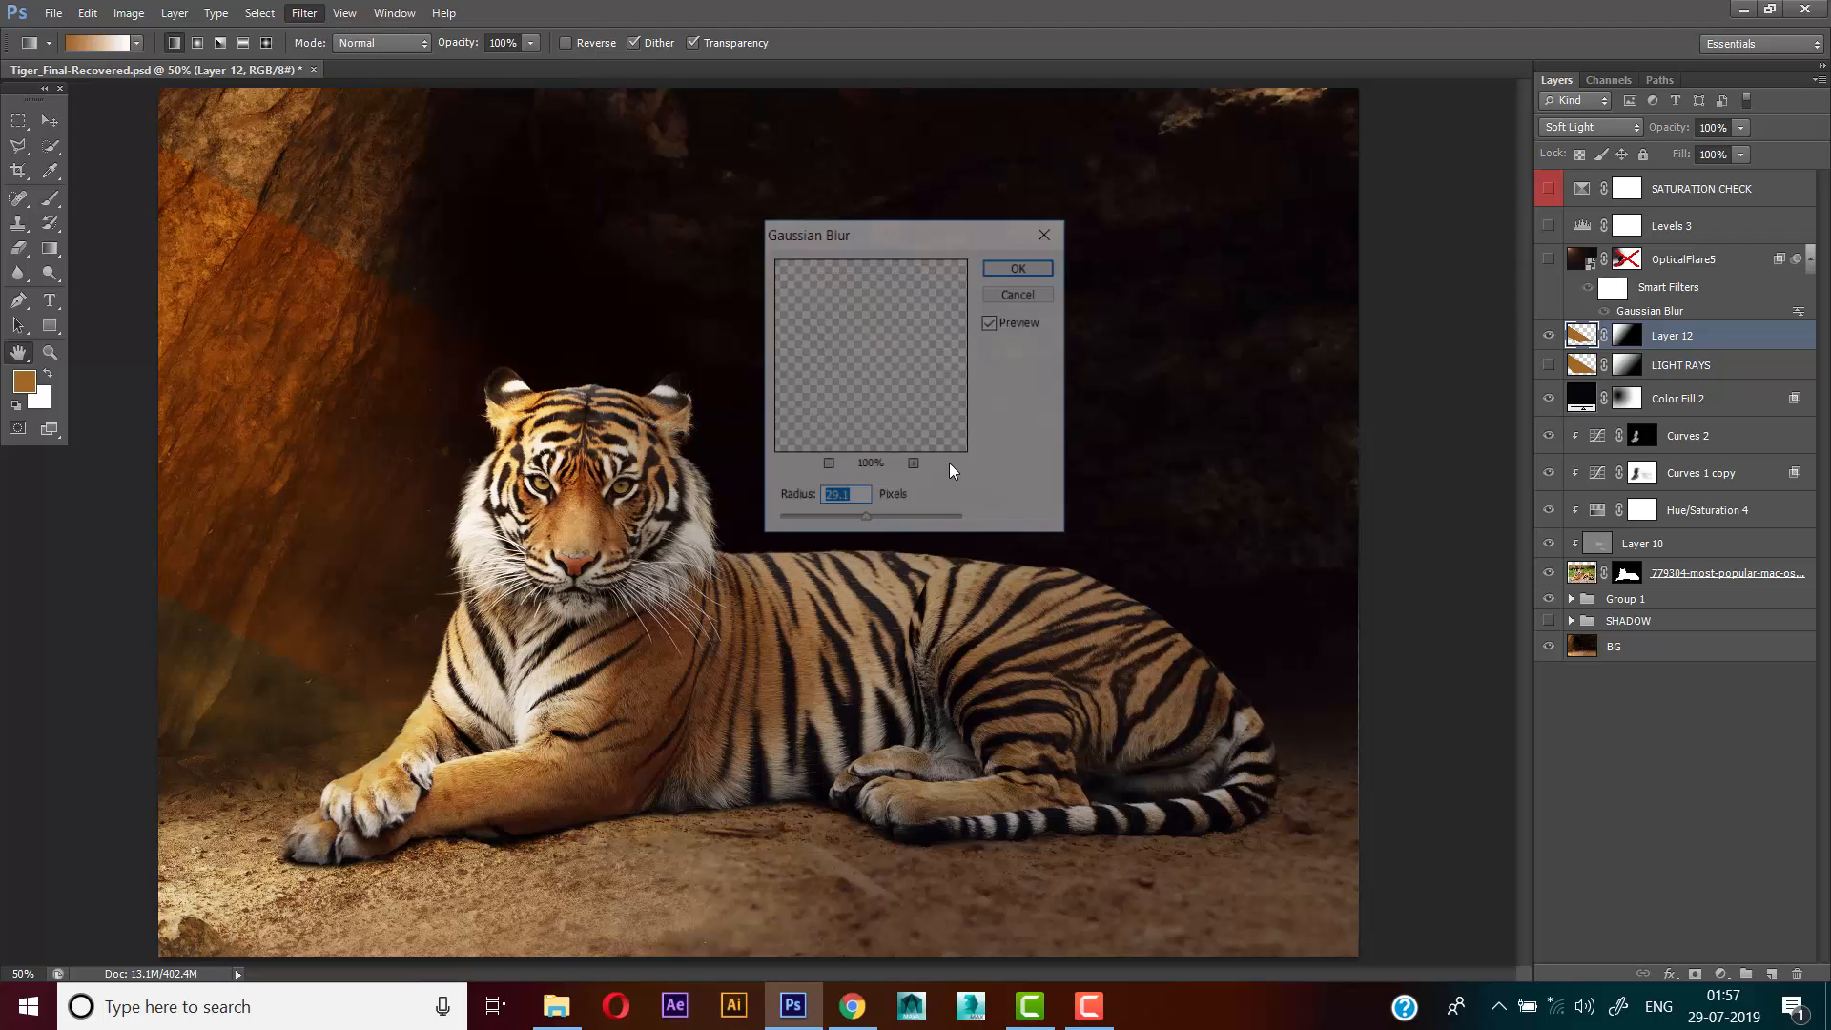
left_click_drag(857, 523, 835, 526)
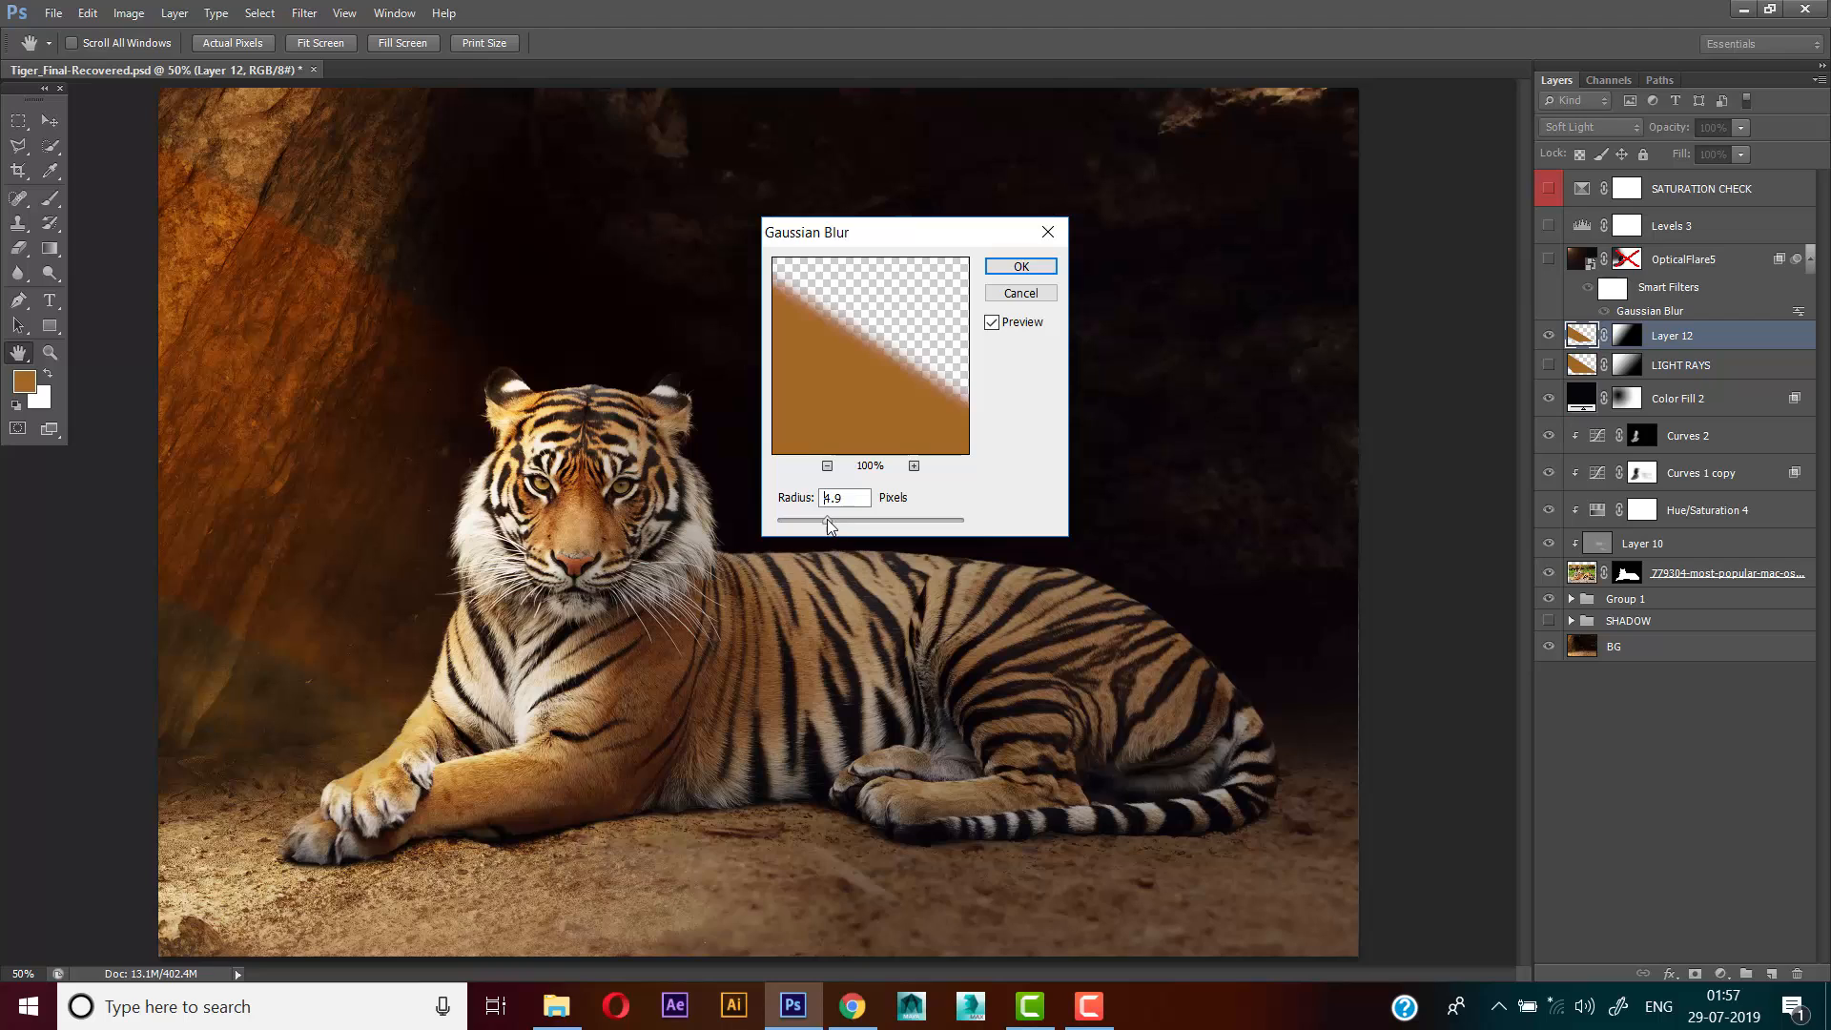
double_click(847, 490)
left_click(1021, 268)
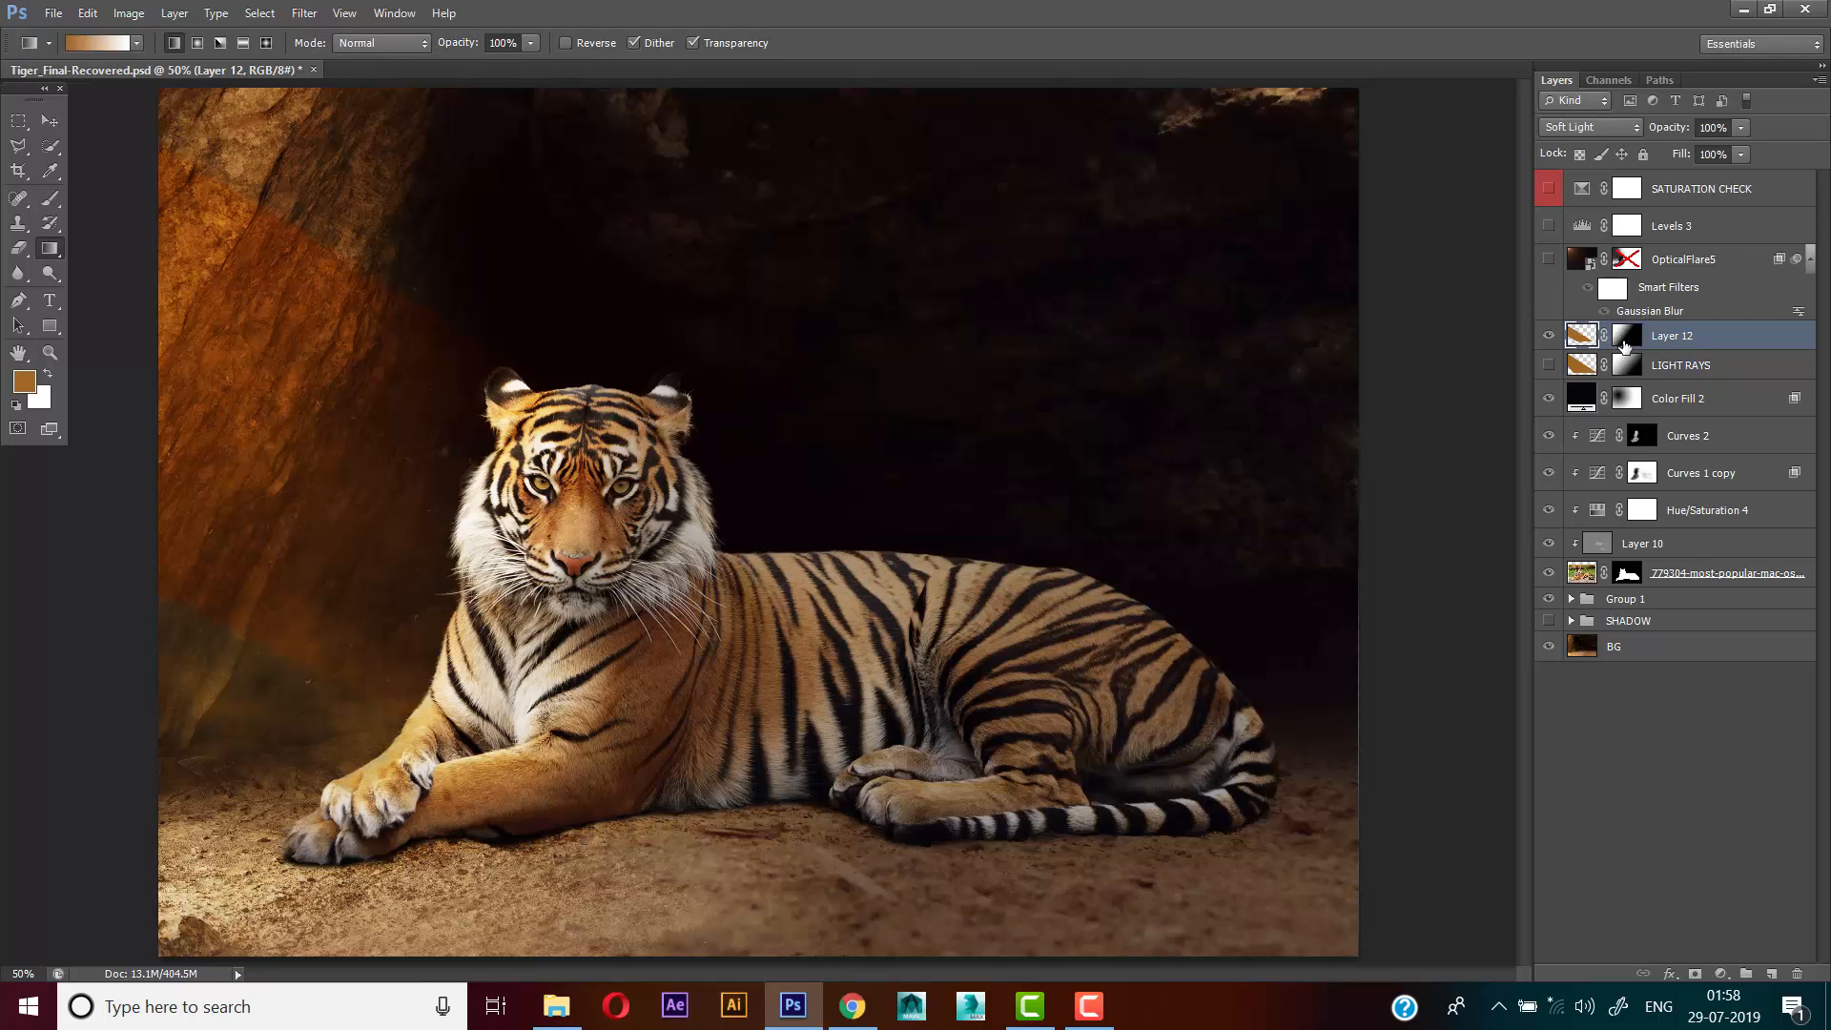
Compare the image with the Layer 12 beam hidden and shown
left_click(1548, 336)
left_click(1548, 336)
left_click(1551, 336)
left_click(1551, 336)
Delete the OpticalFlares layer's mask, show the layer, and review its Gaussian Blur settings without changing them
left_click(1657, 267)
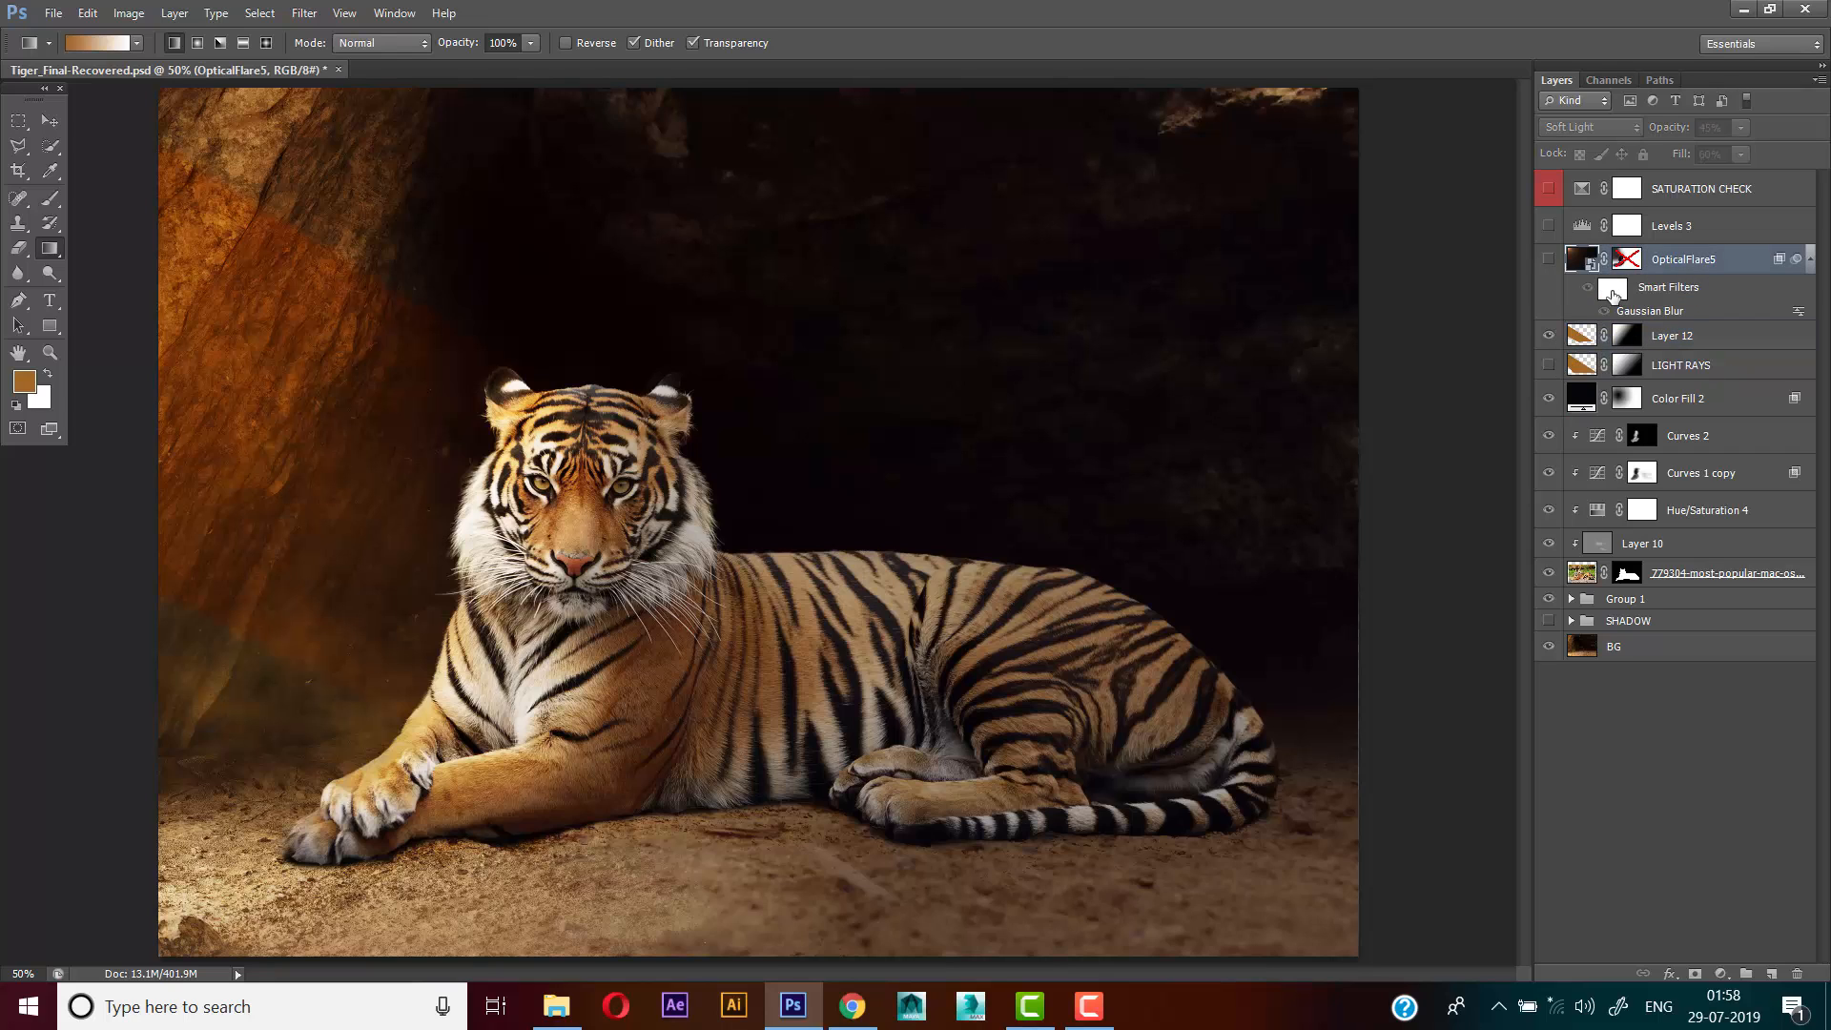
left_click(1623, 263)
right_click(1625, 261)
left_click(1635, 310)
left_click(1548, 261)
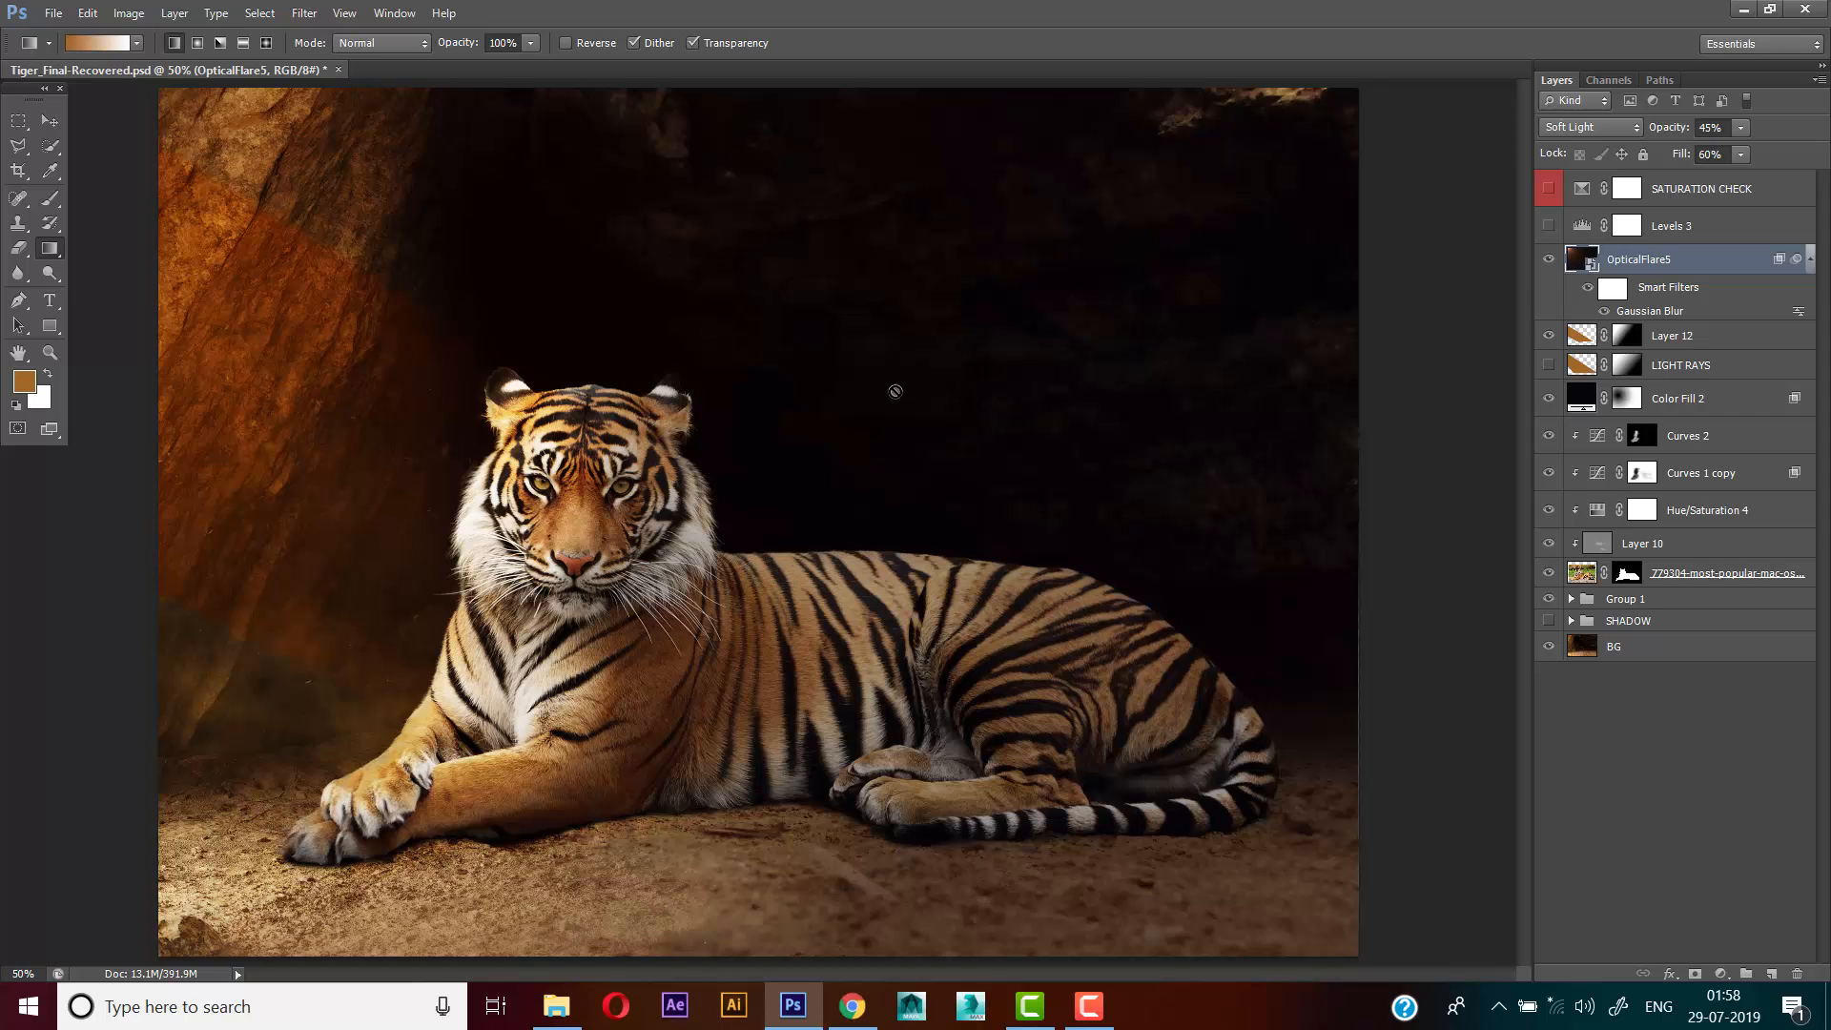
double_click(1645, 311)
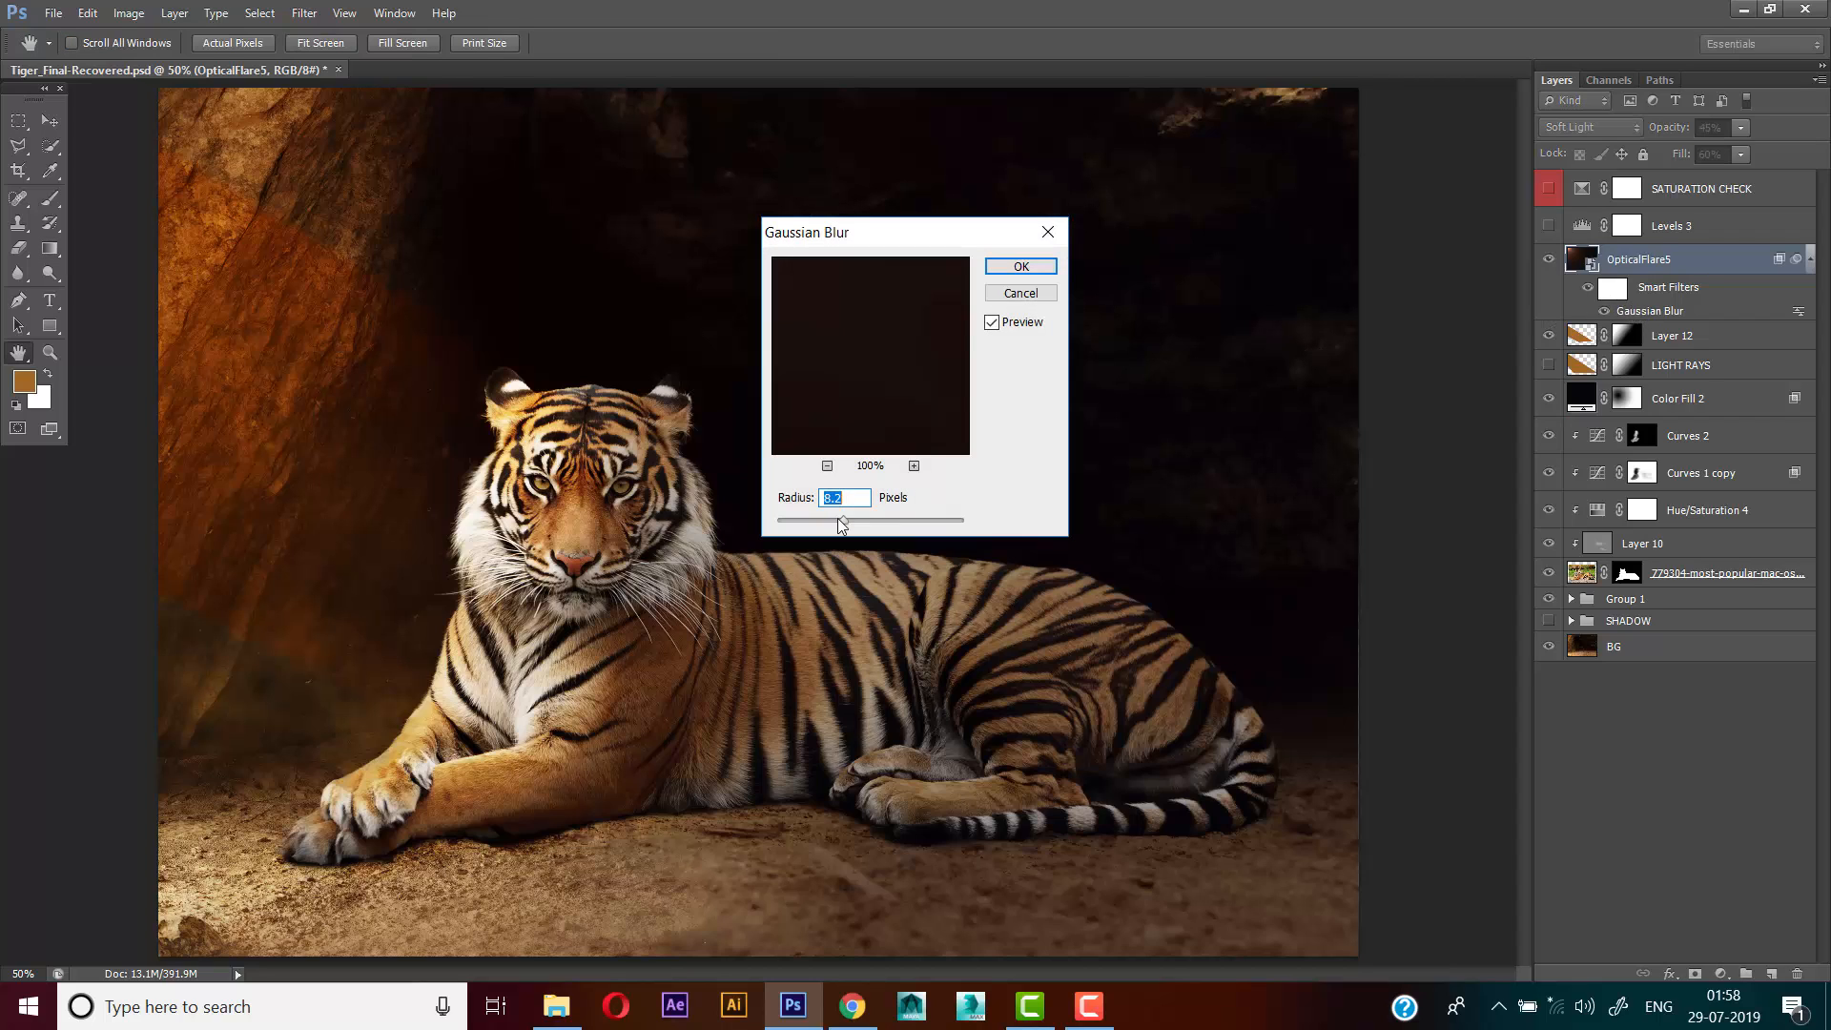
left_click(1034, 268)
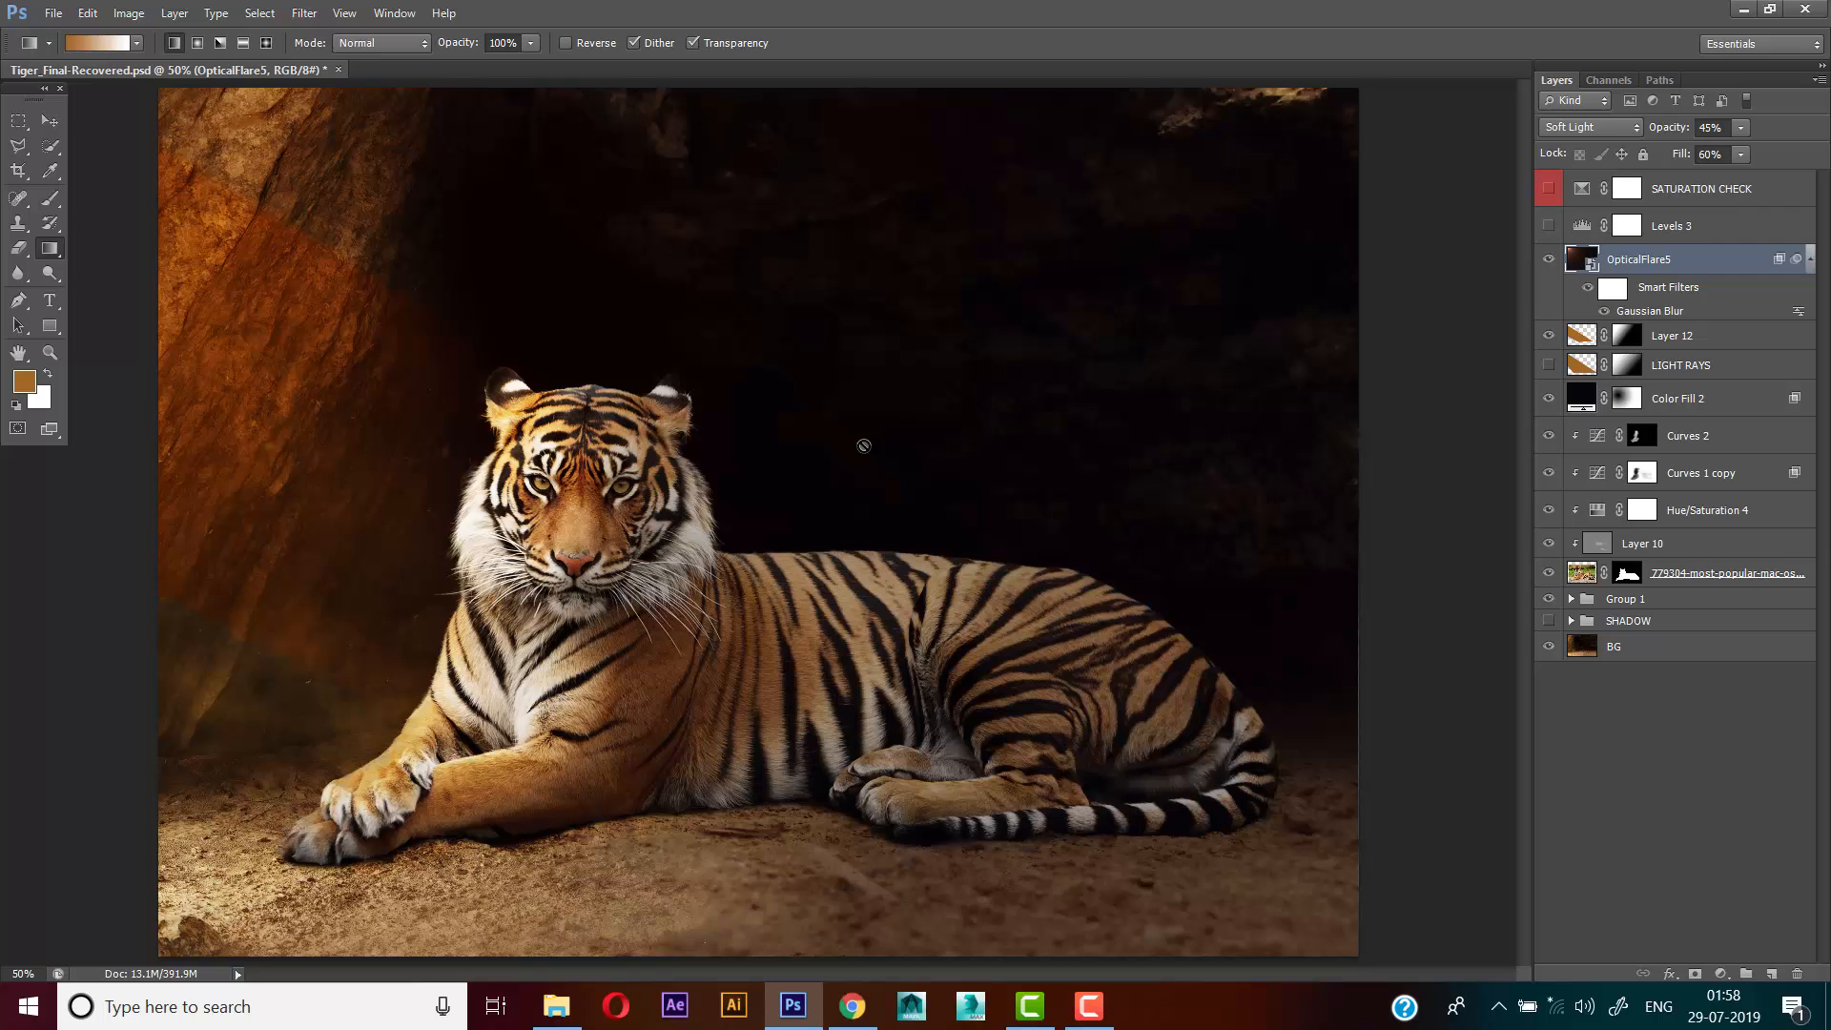
Try repositioning the oversized OpticalFlares layer over the image with Free Transform
key("ctrl+minus")
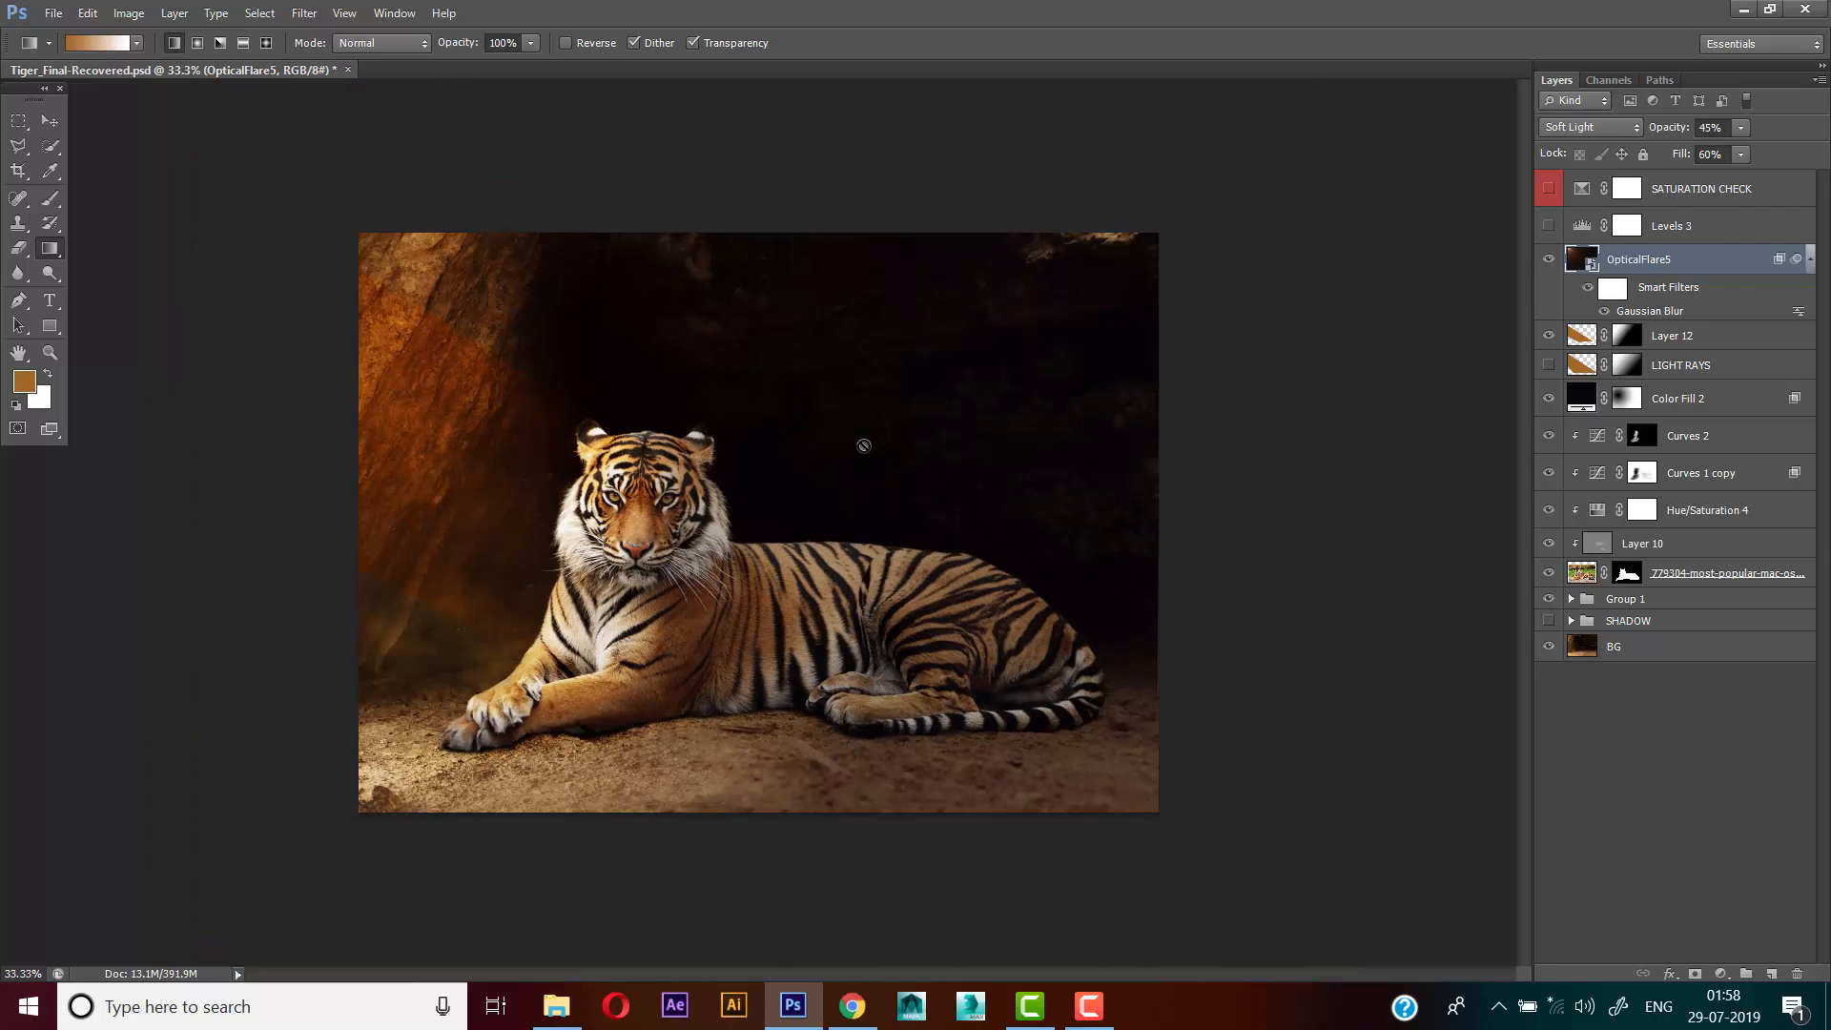
left_click(930, 390)
key("ctrl+t")
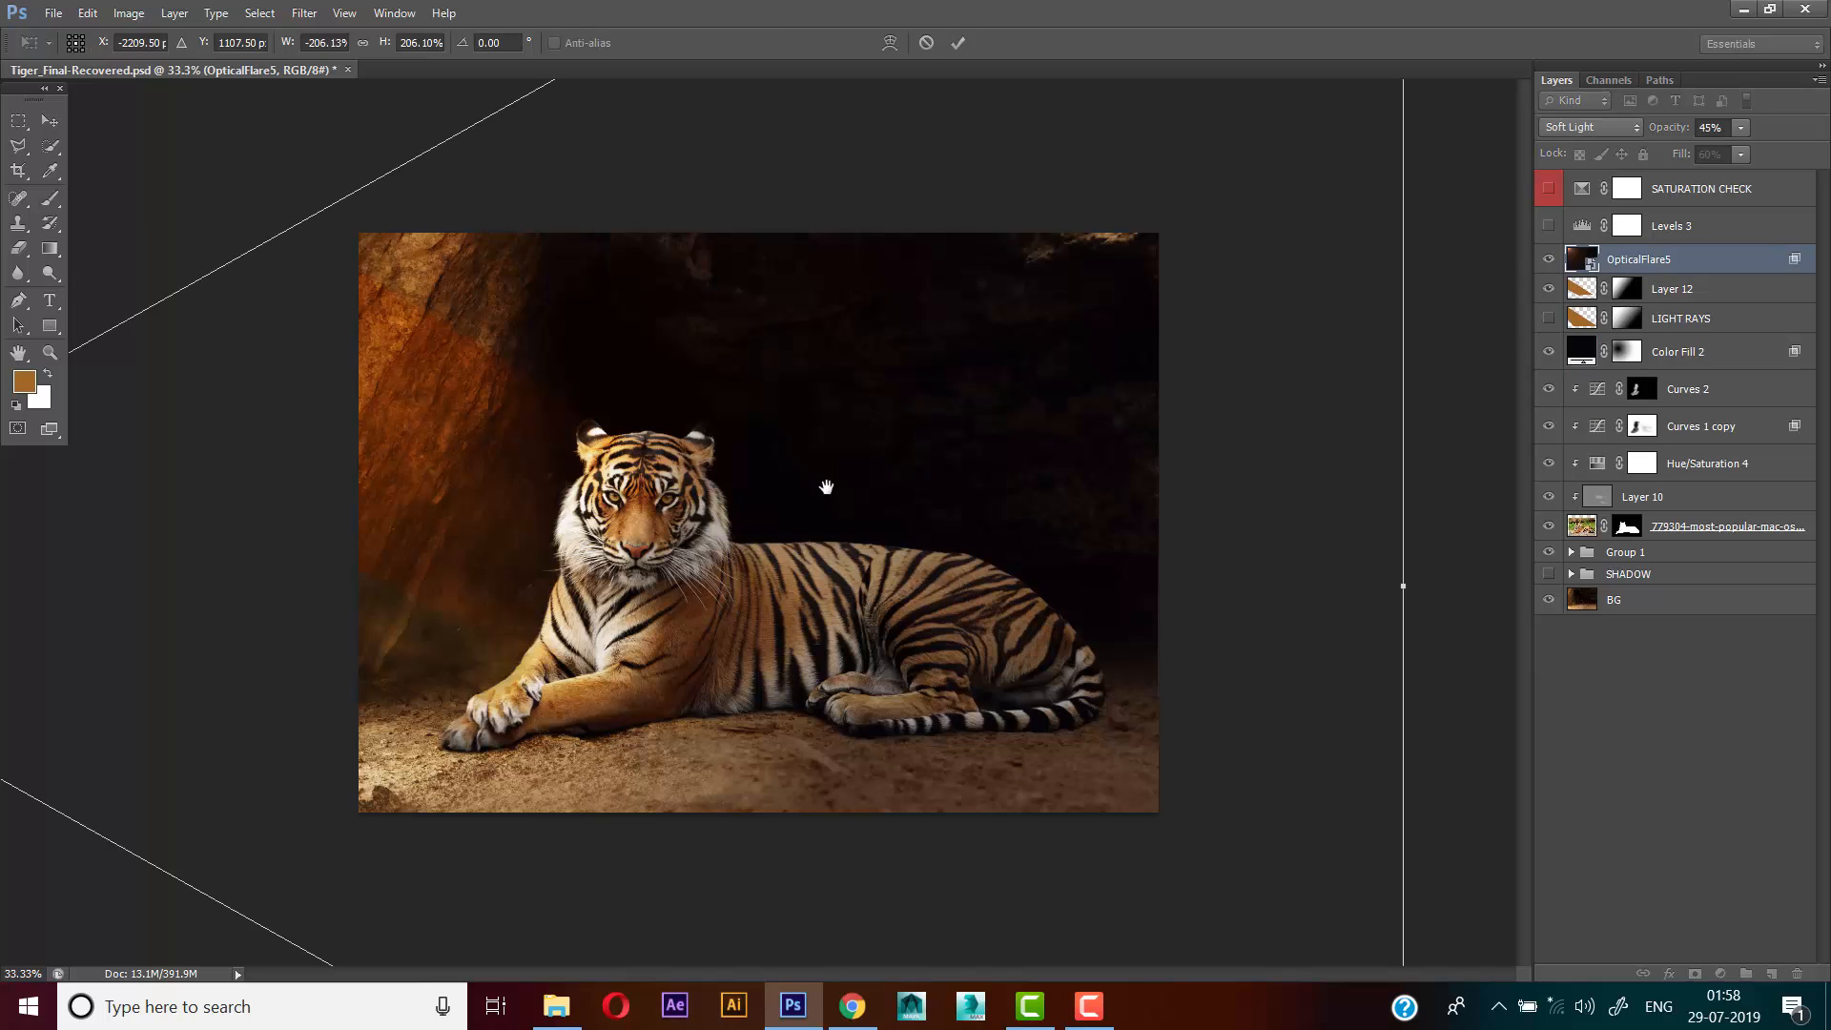
key("ctrl+minus")
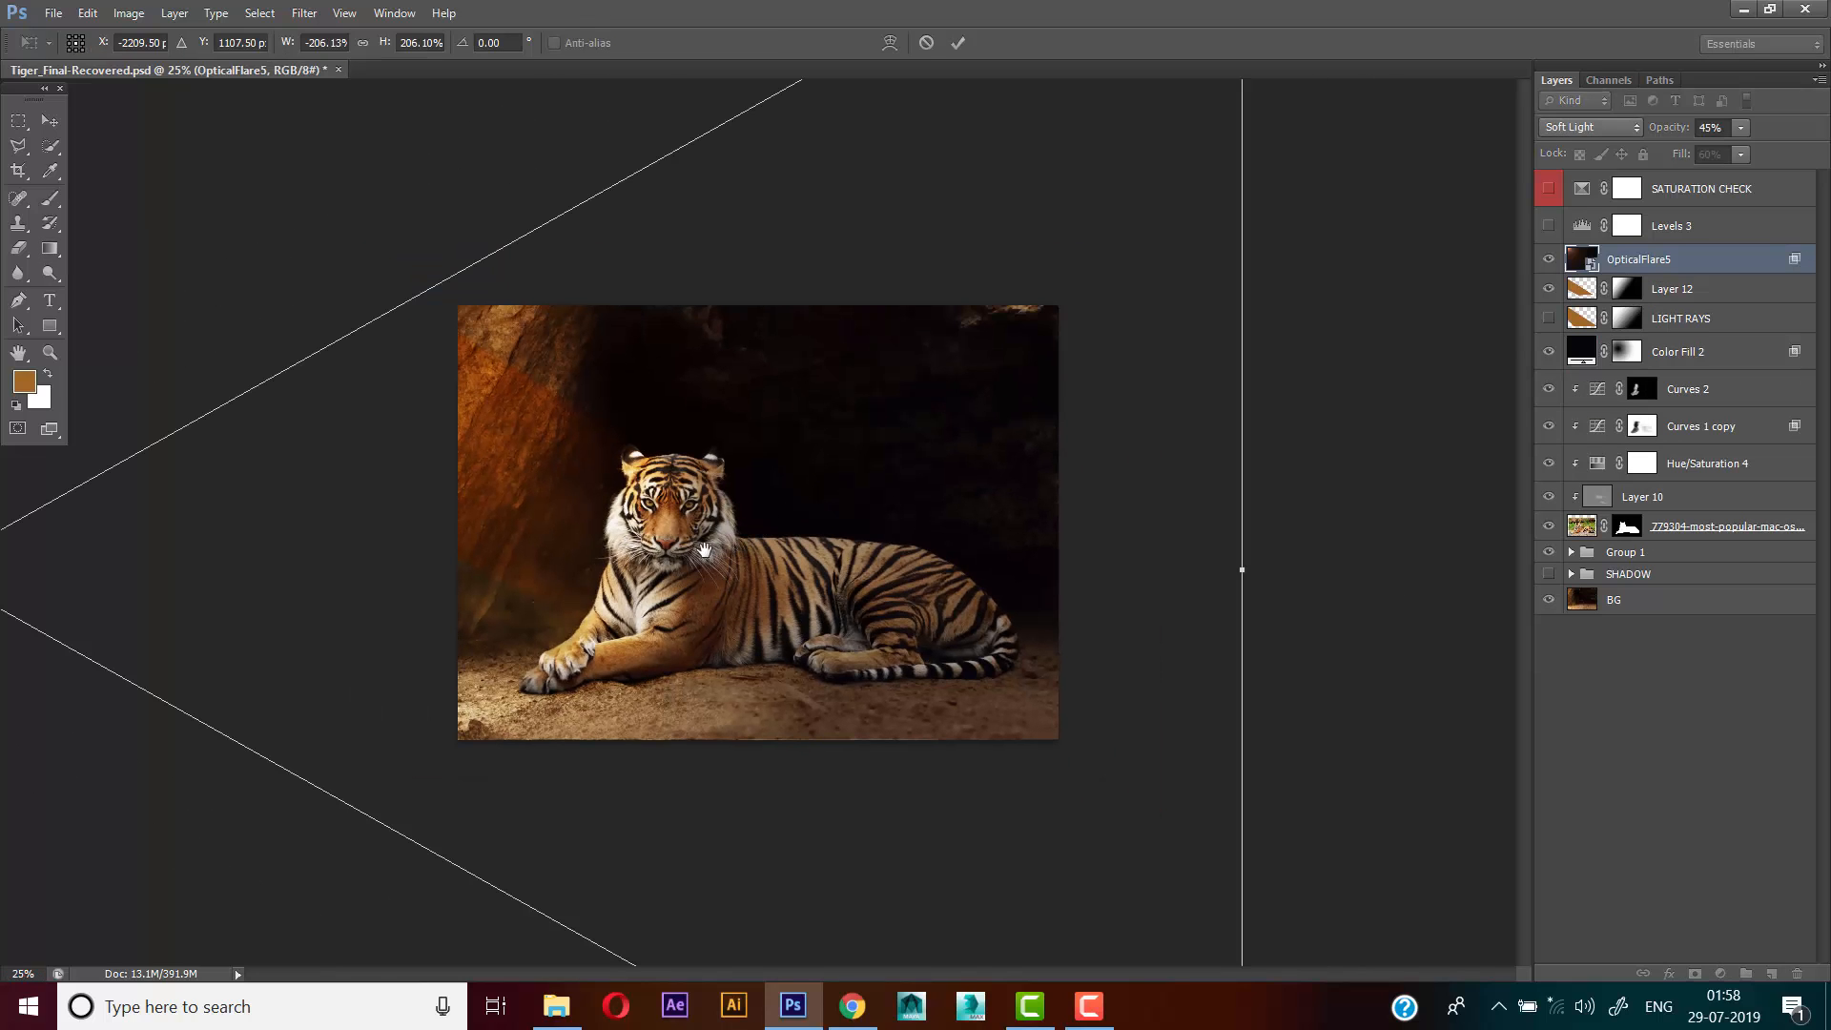
key("ctrl+minus")
left_click_drag(713, 532, 836, 667)
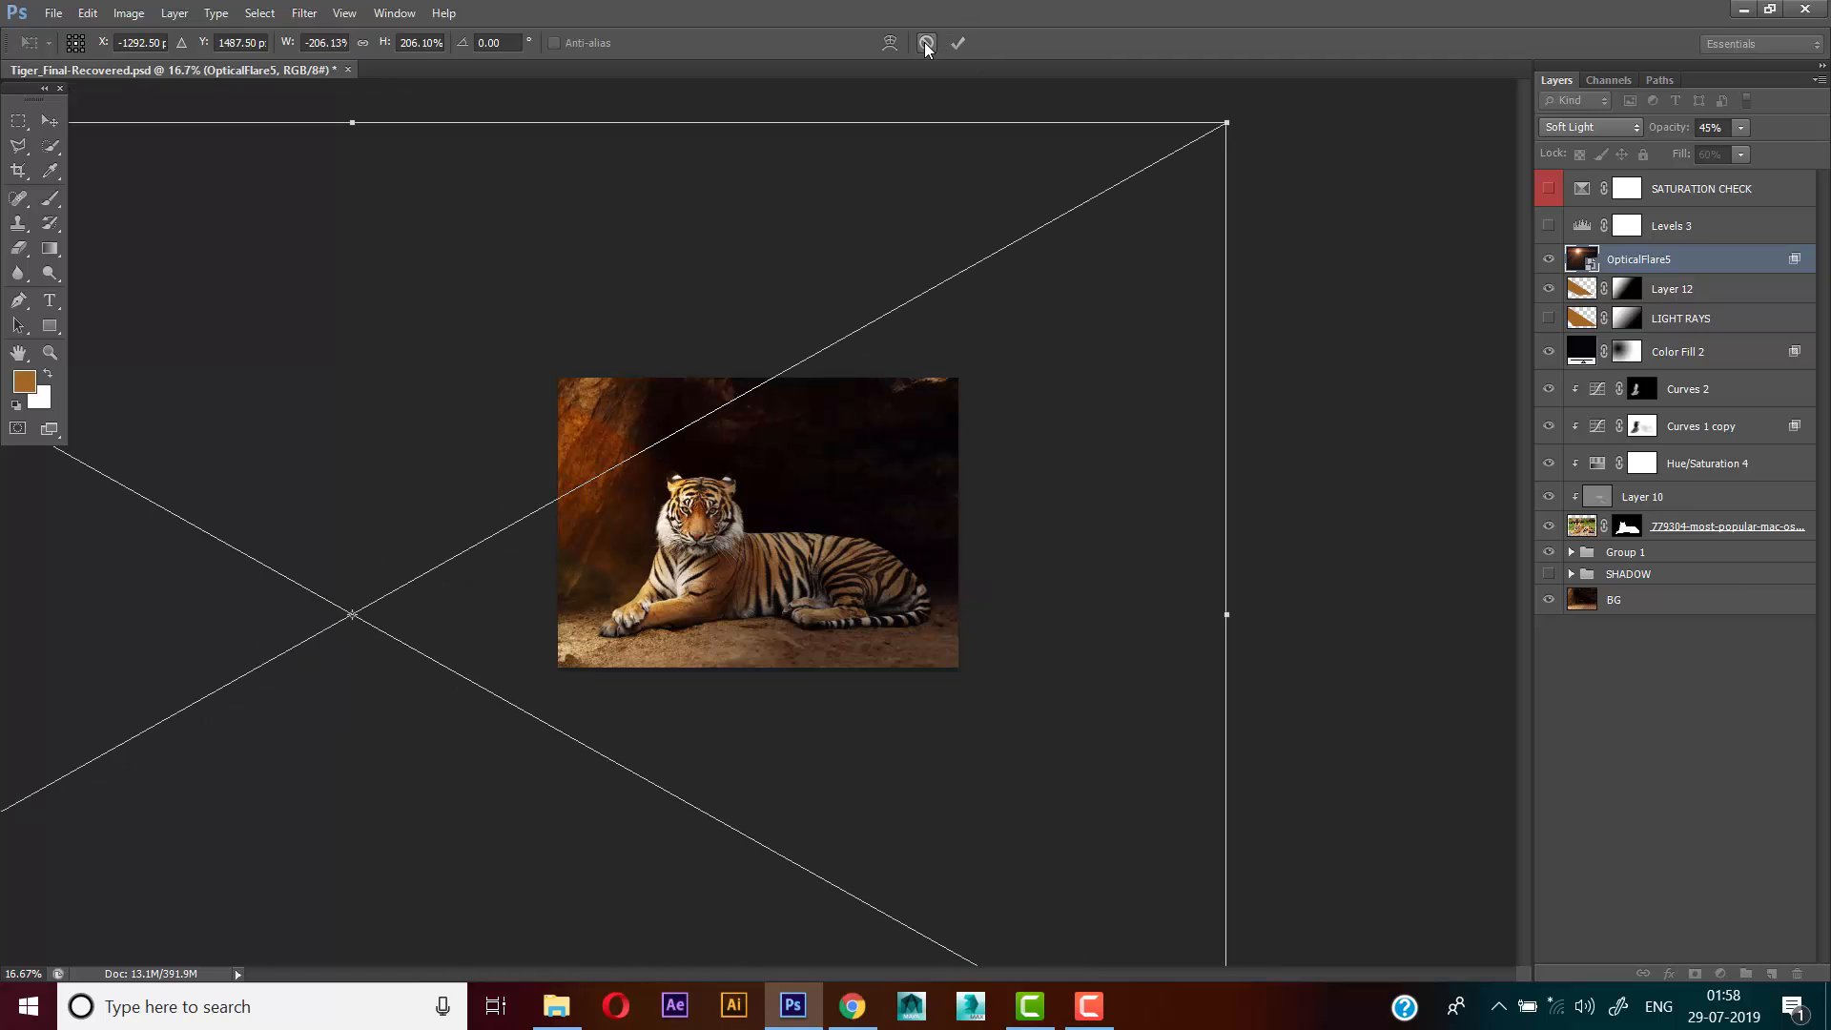
left_click(926, 44)
left_click(804, 444, "ctrl")
left_click(804, 444, "ctrl")
left_click(803, 445, "ctrl")
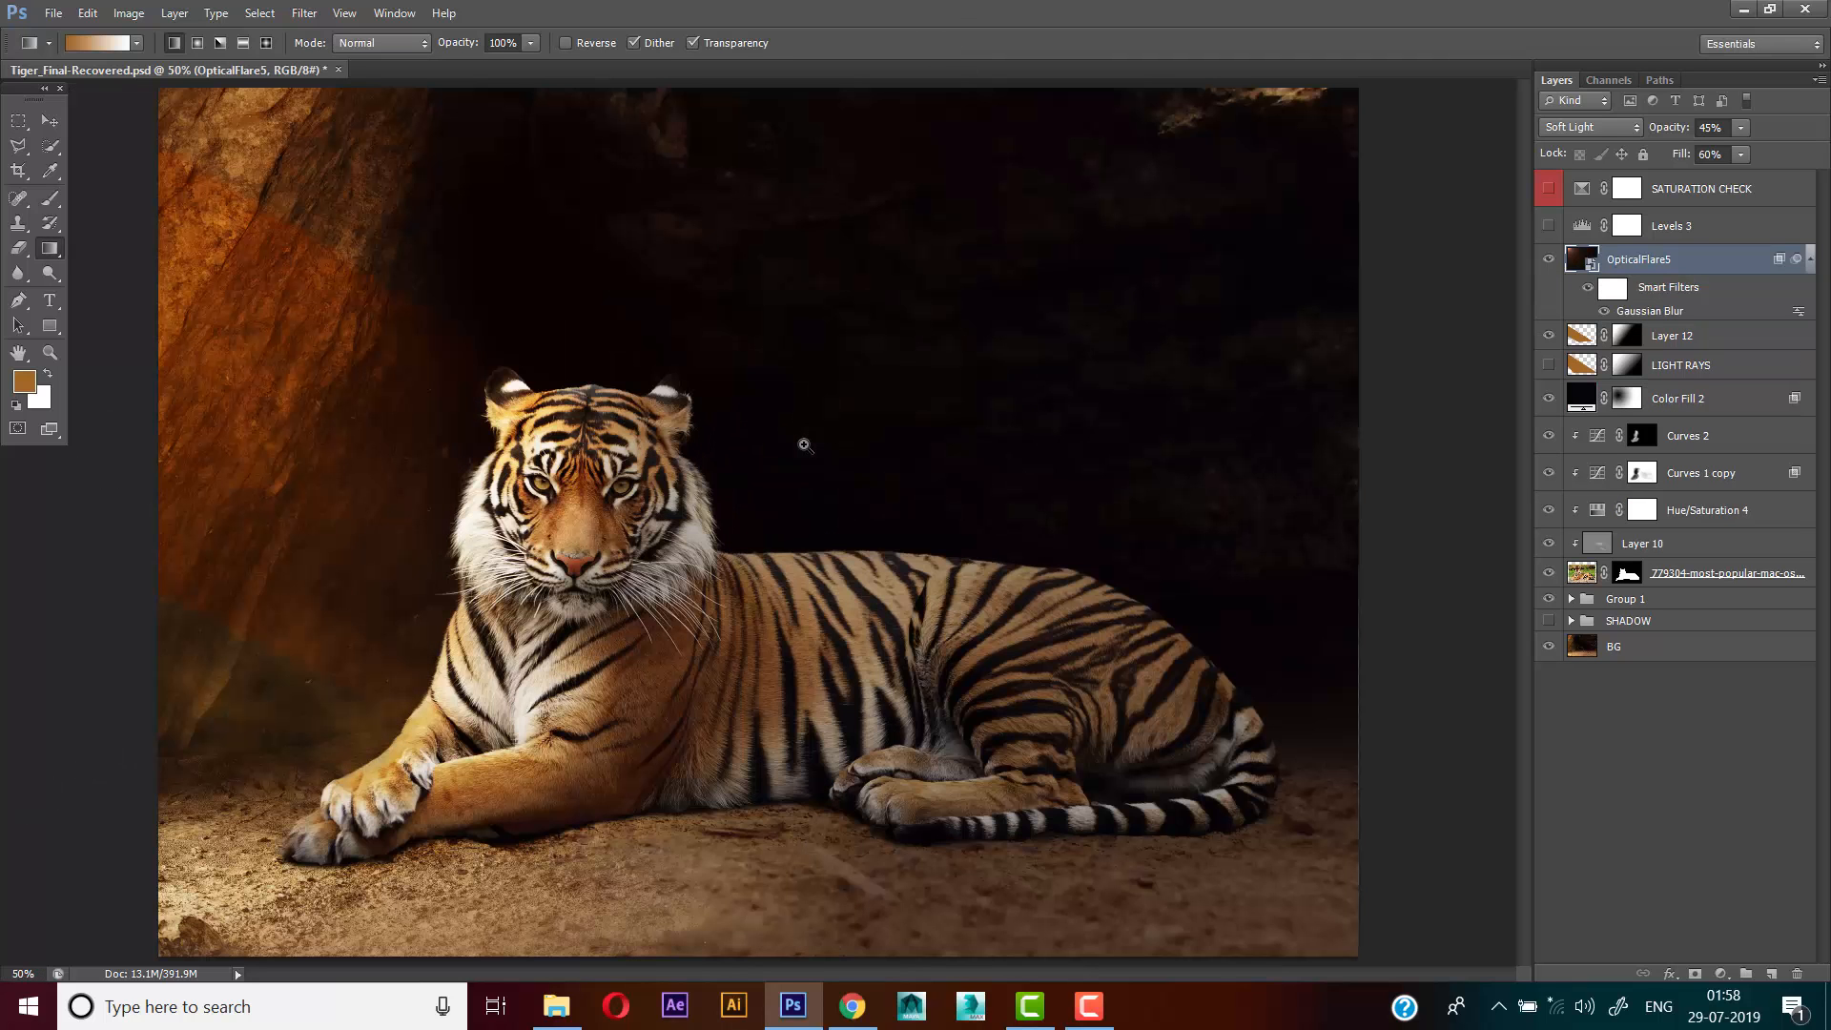
Compare the image with the OpticalFlares layer hidden and shown
left_click(1549, 259)
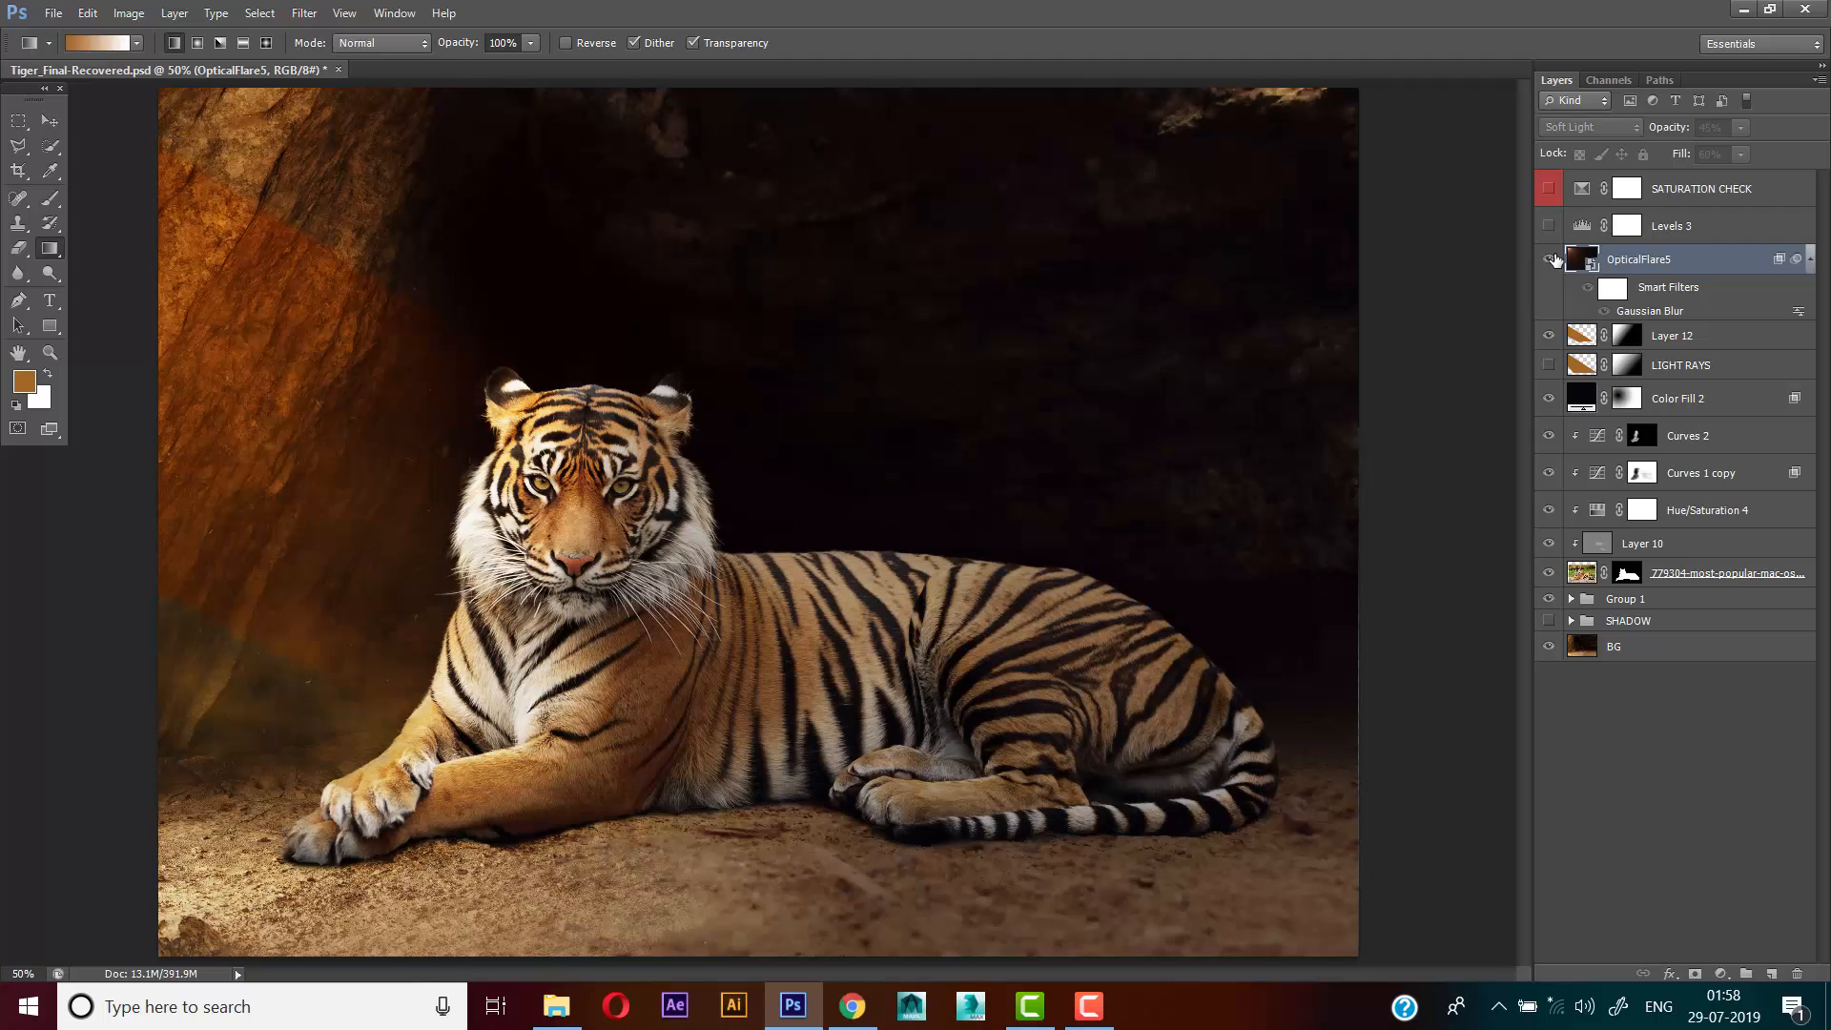
left_click(1550, 259)
Show the Levels 3 adjustment layer above the optical flare and slightly nudge its RGB midtone input level
left_click(1685, 202)
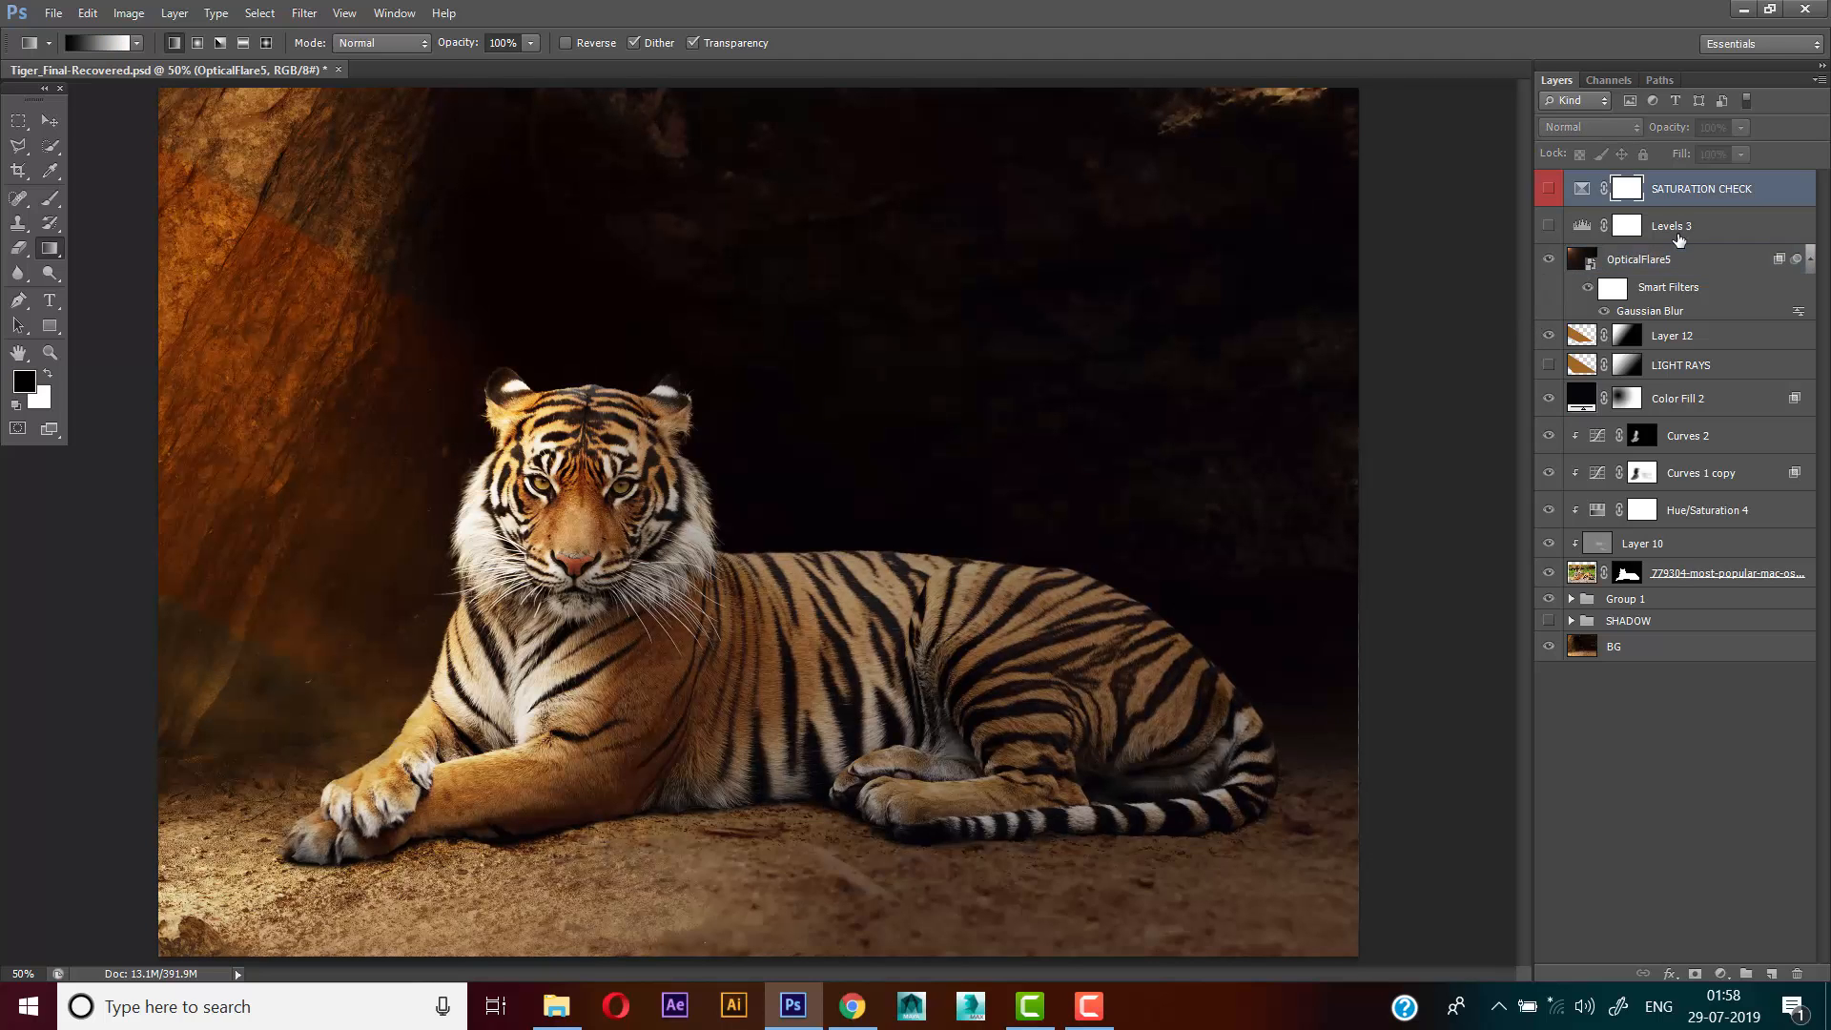
left_click(1671, 228)
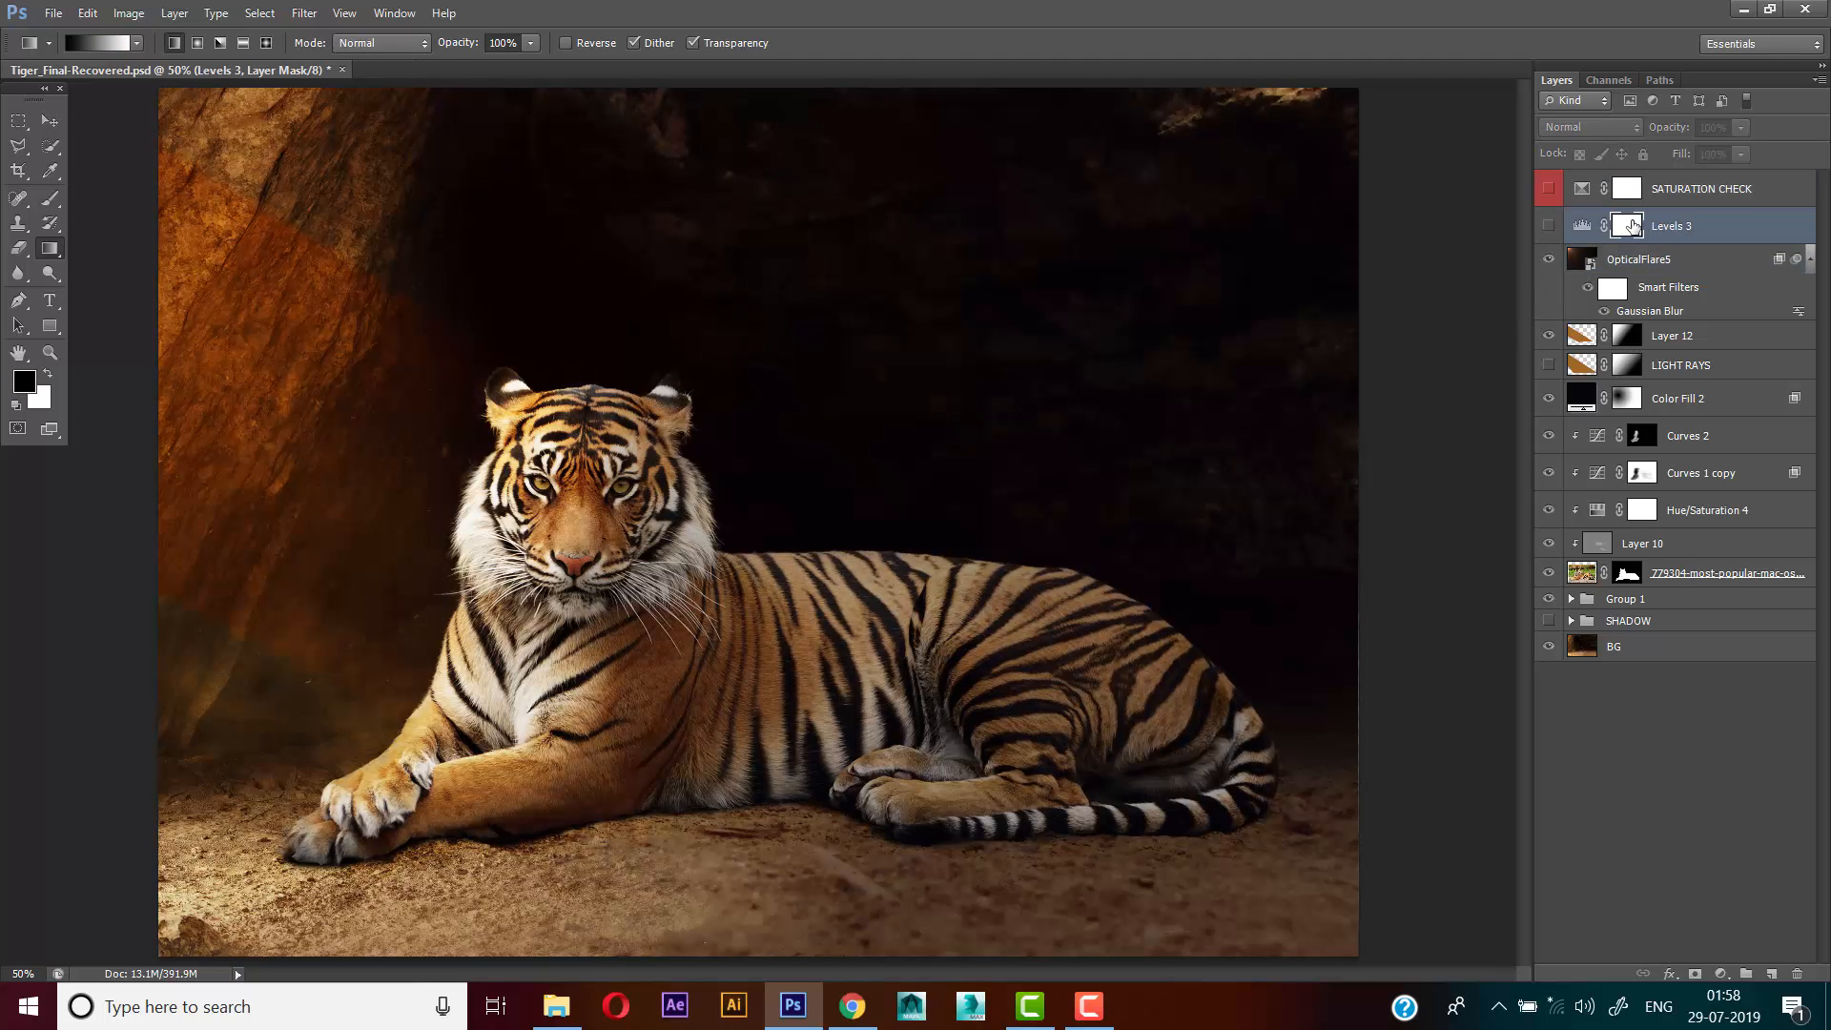
left_click(1550, 227)
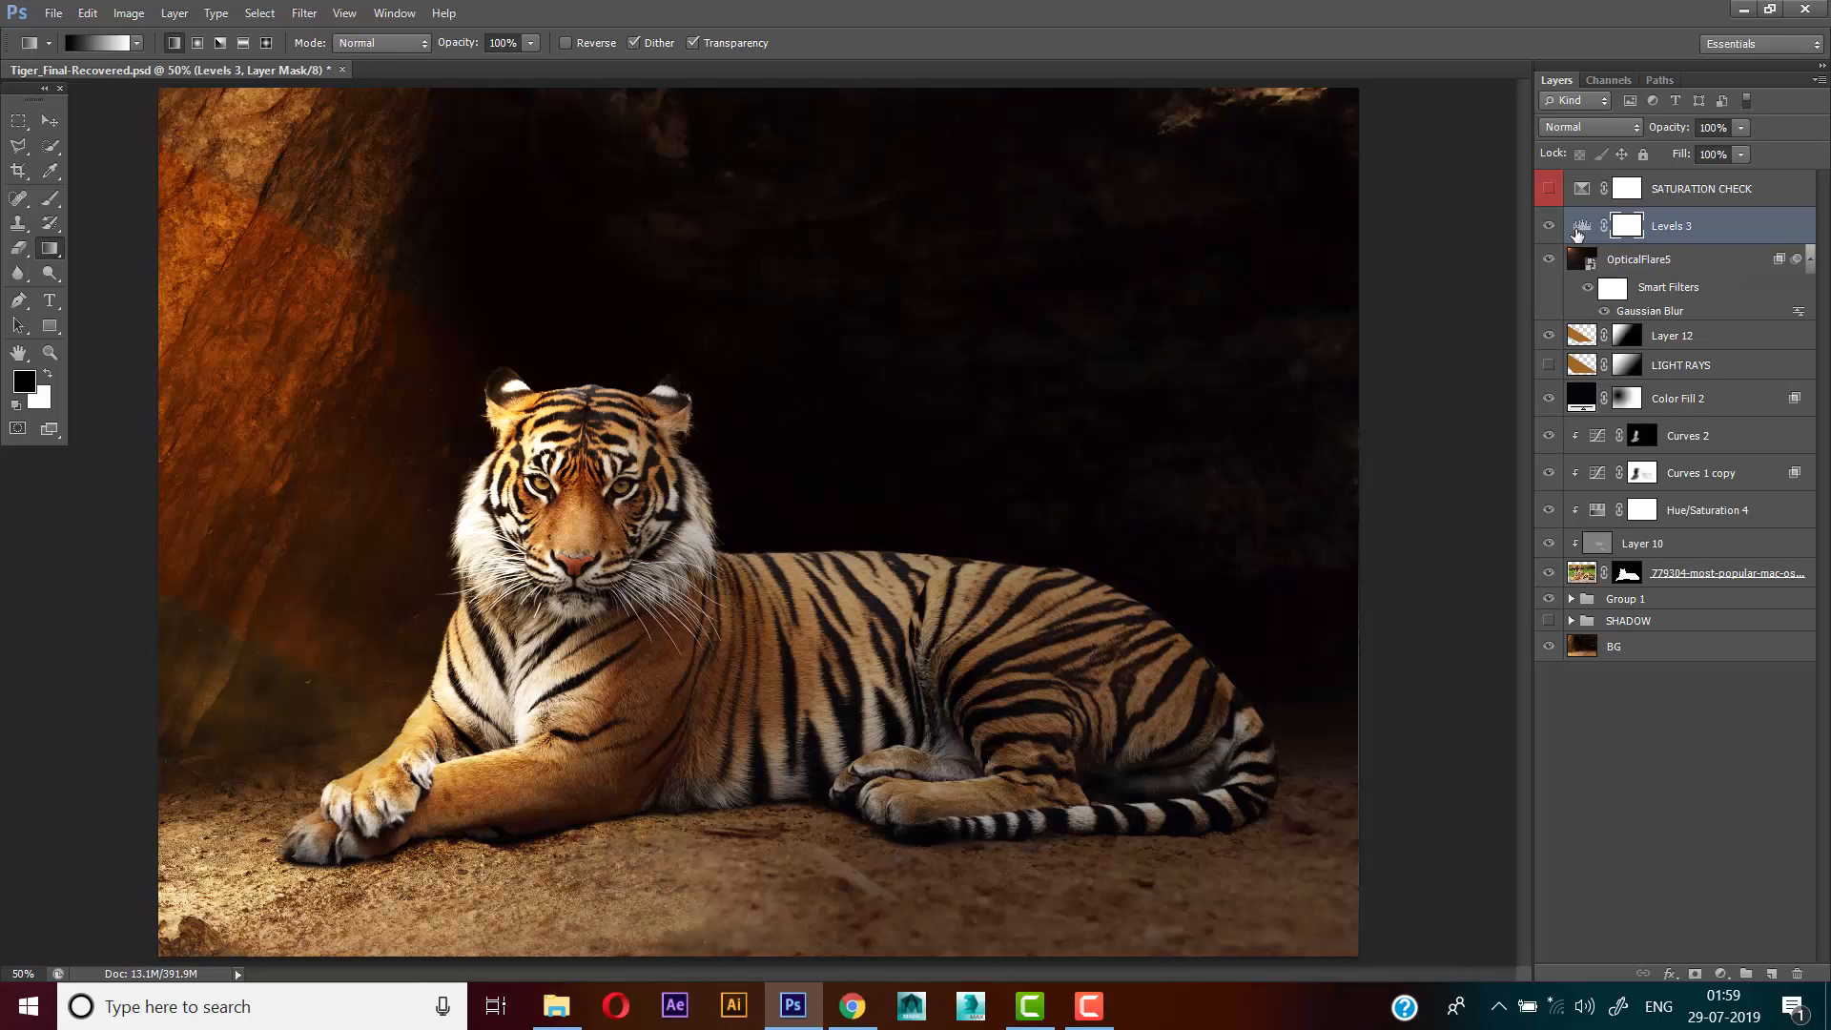
double_click(1580, 227)
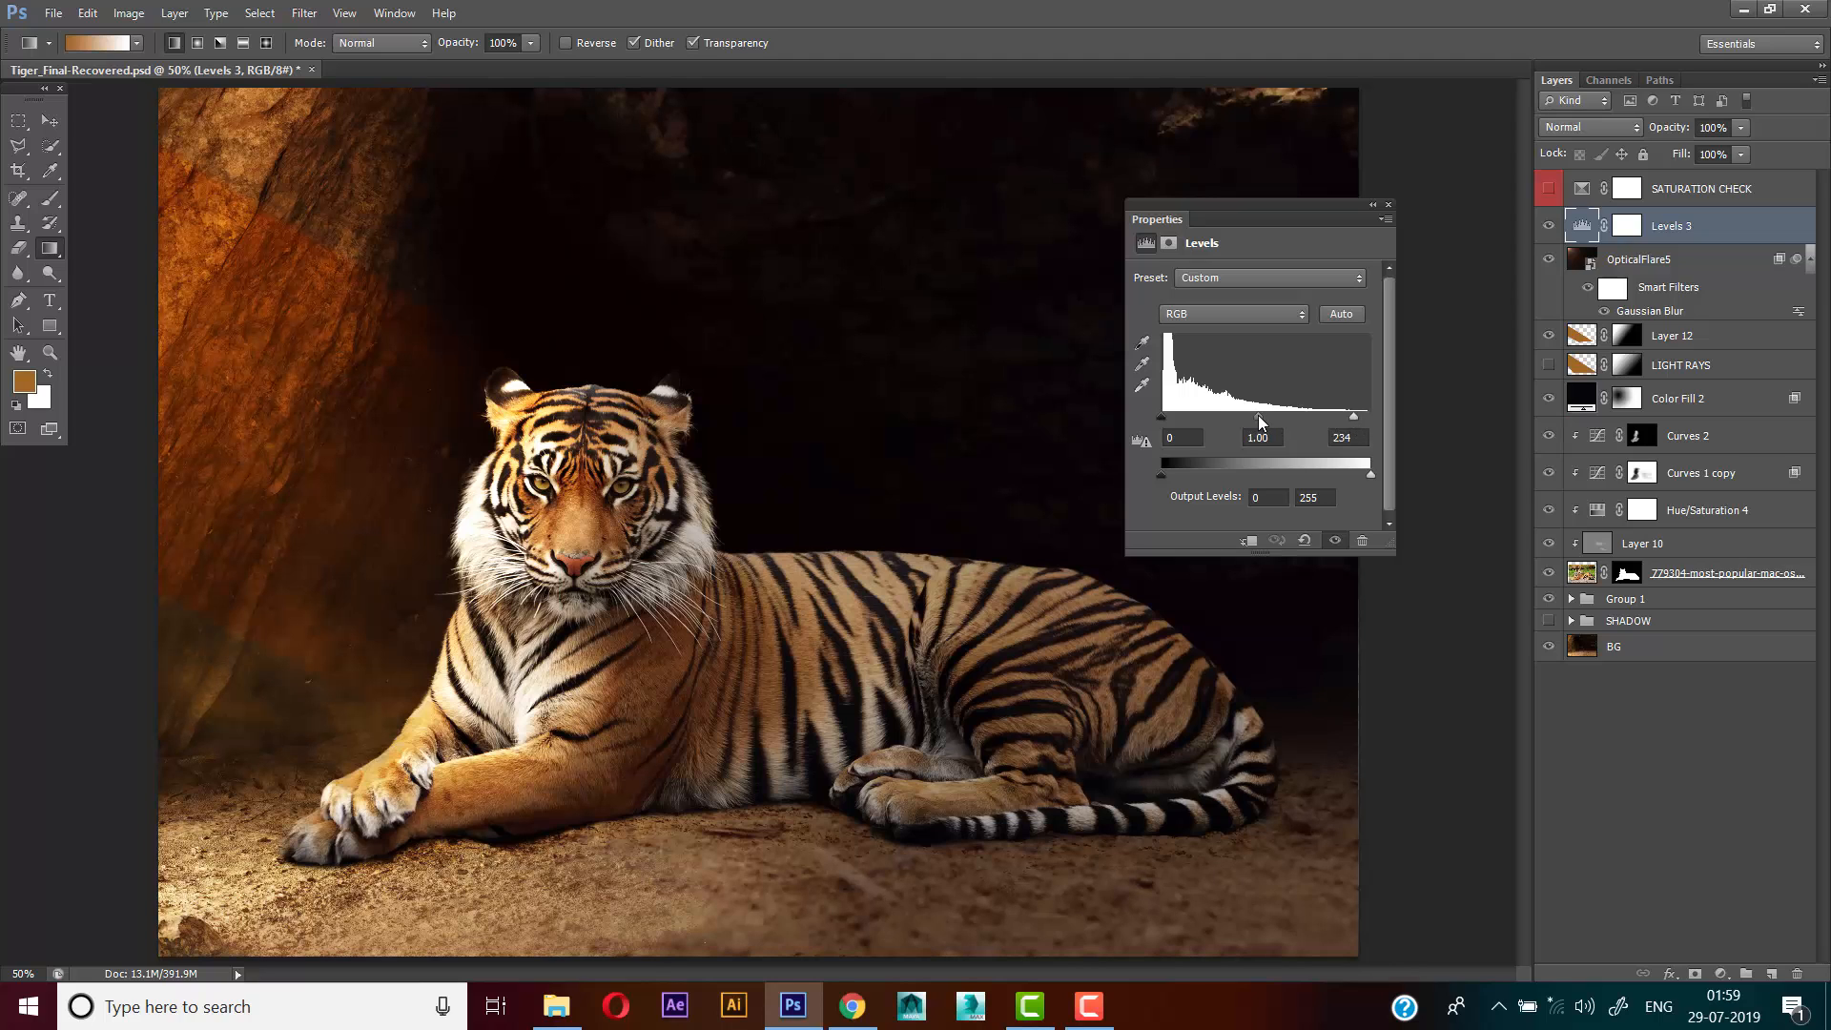
left_click_drag(1259, 422, 1262, 420)
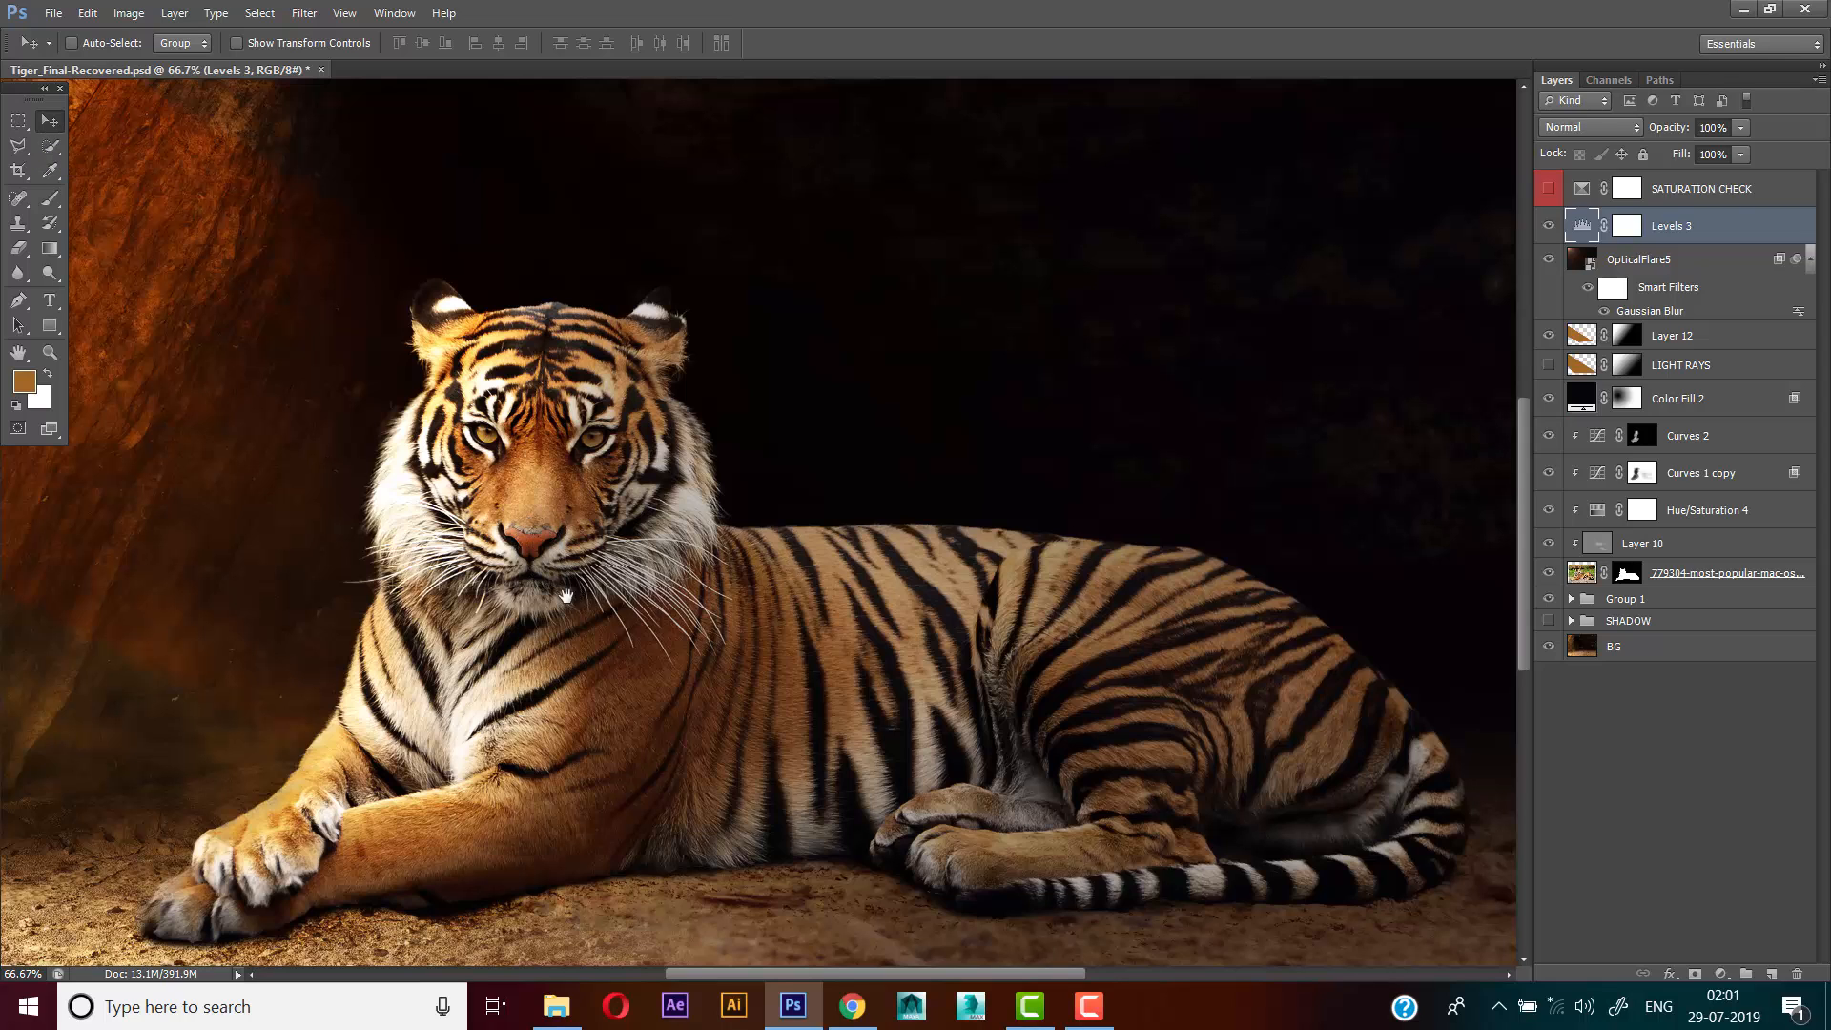
left_click_drag(582, 613, 627, 604)
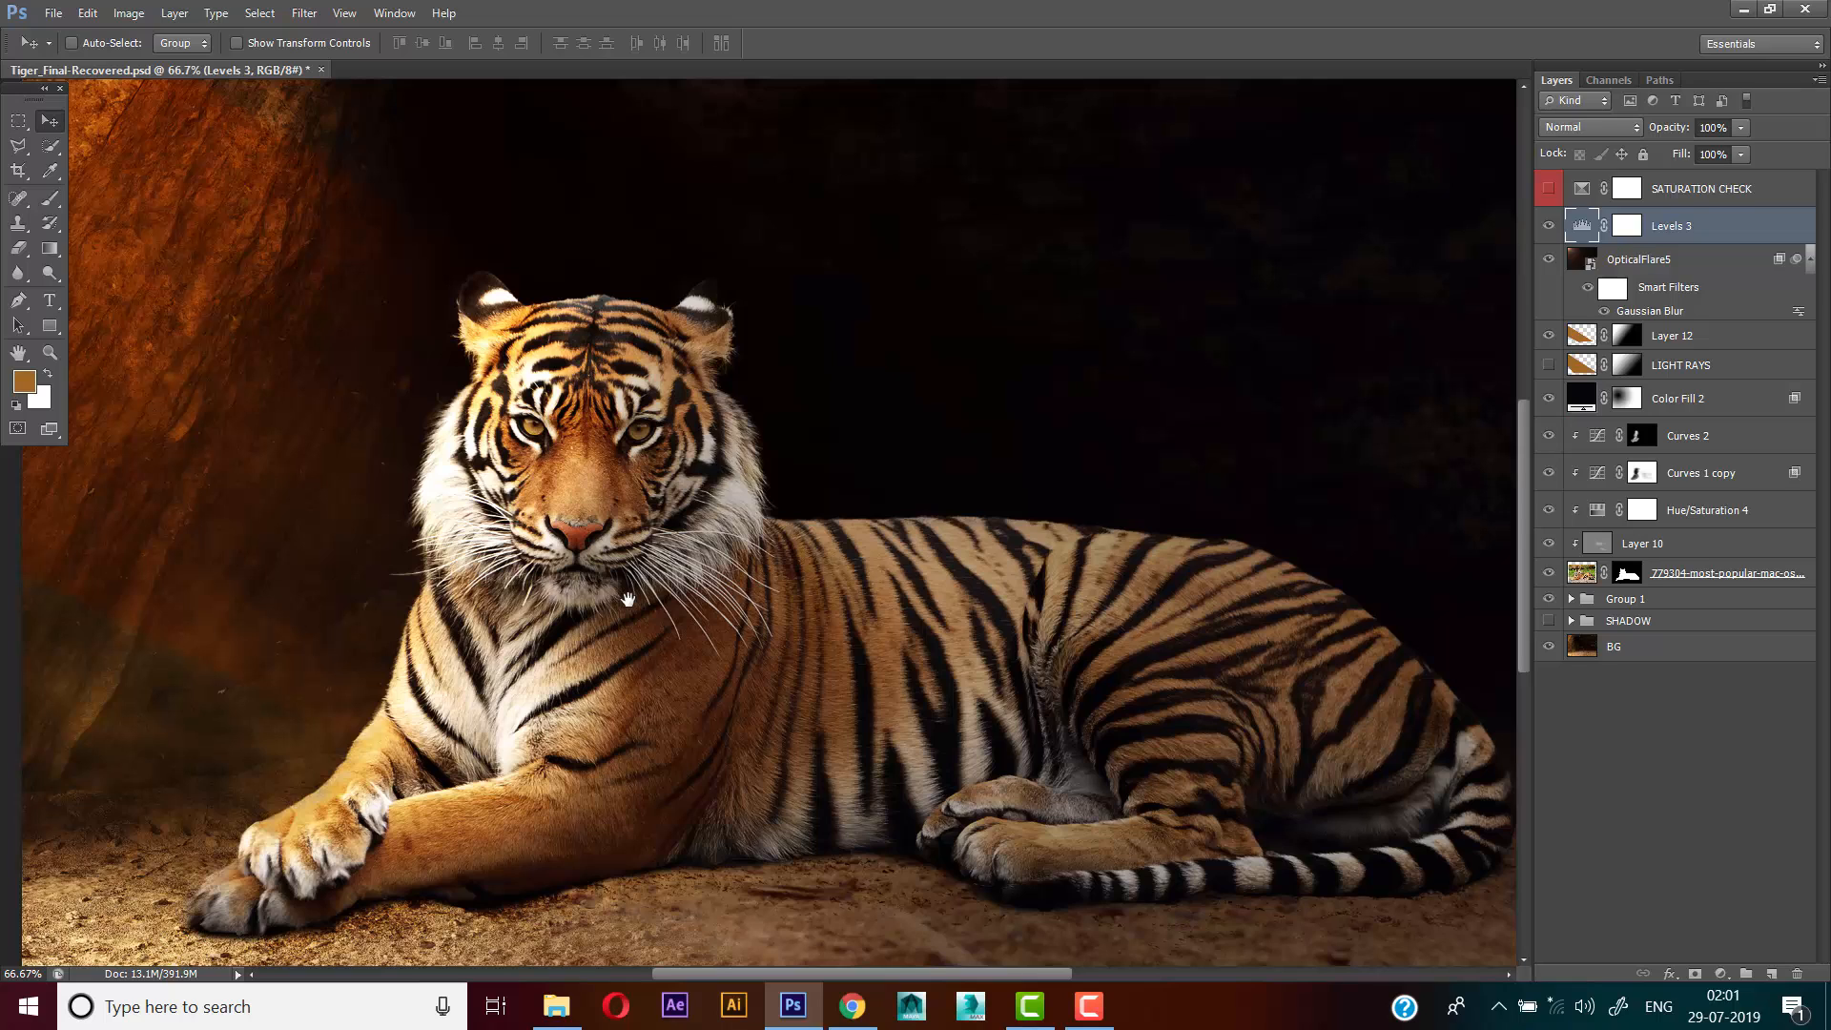
left_click_drag(628, 599, 603, 596)
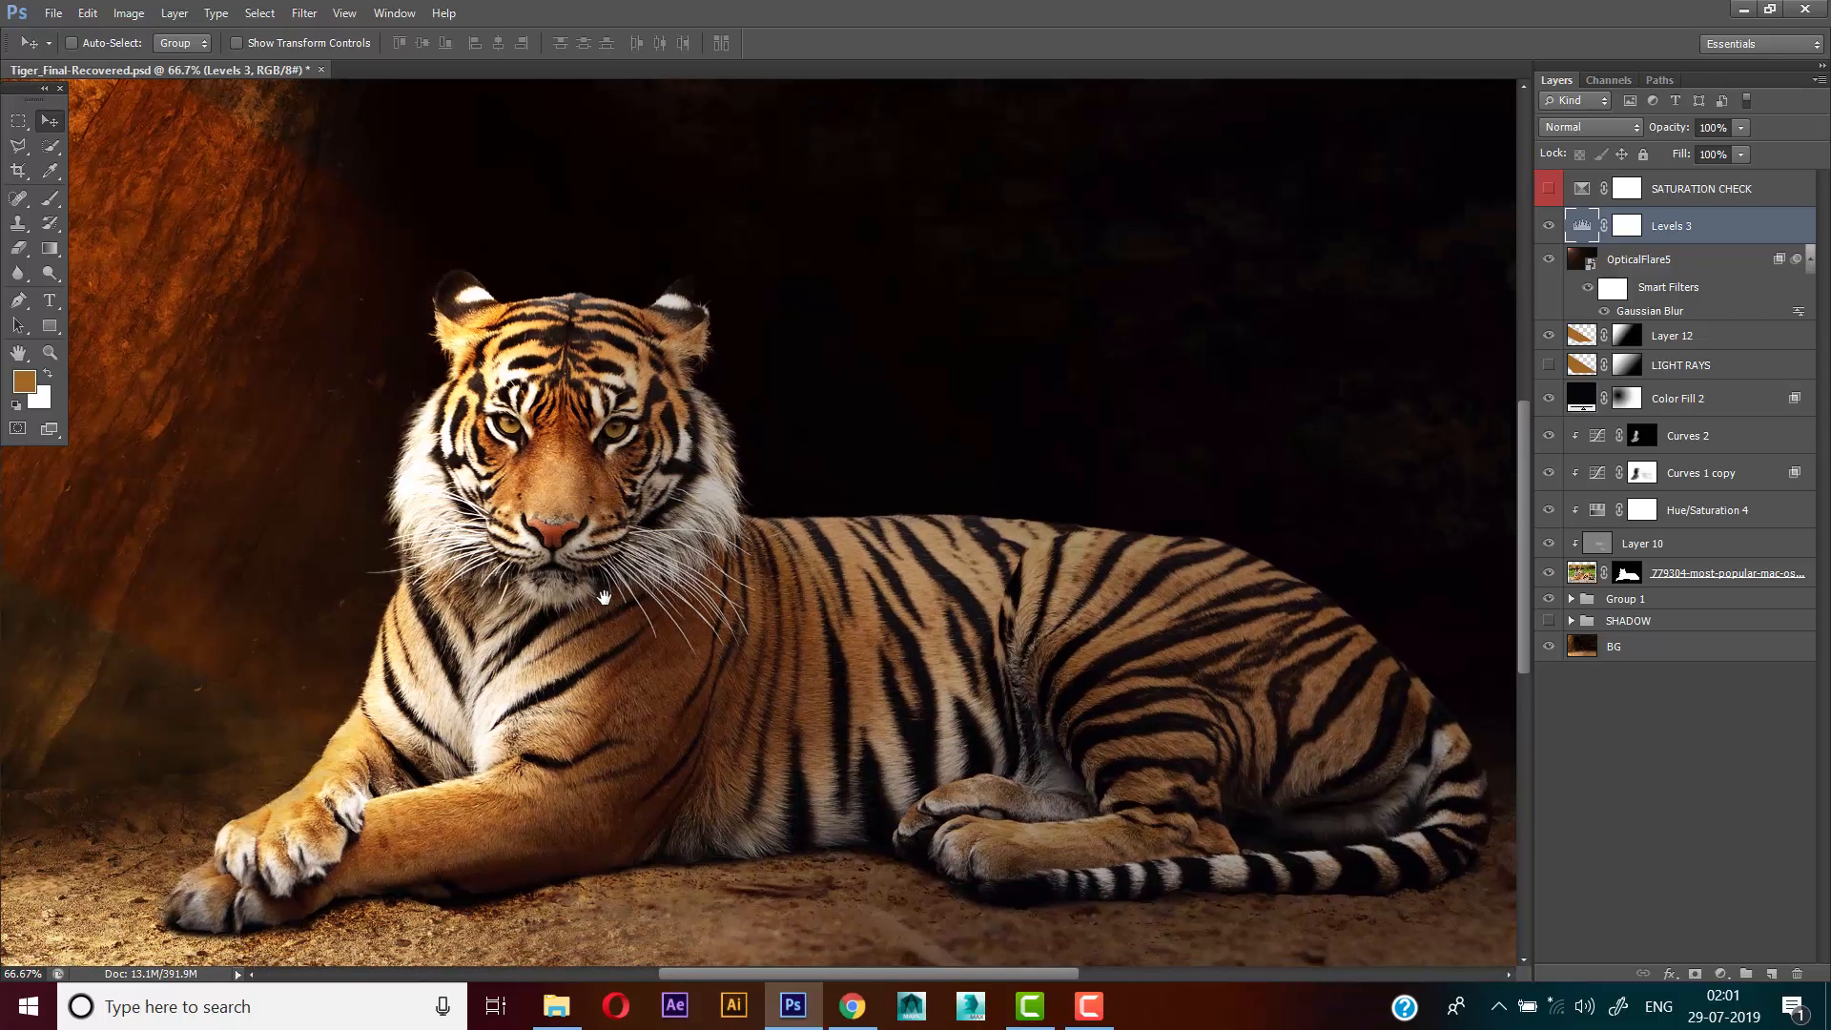